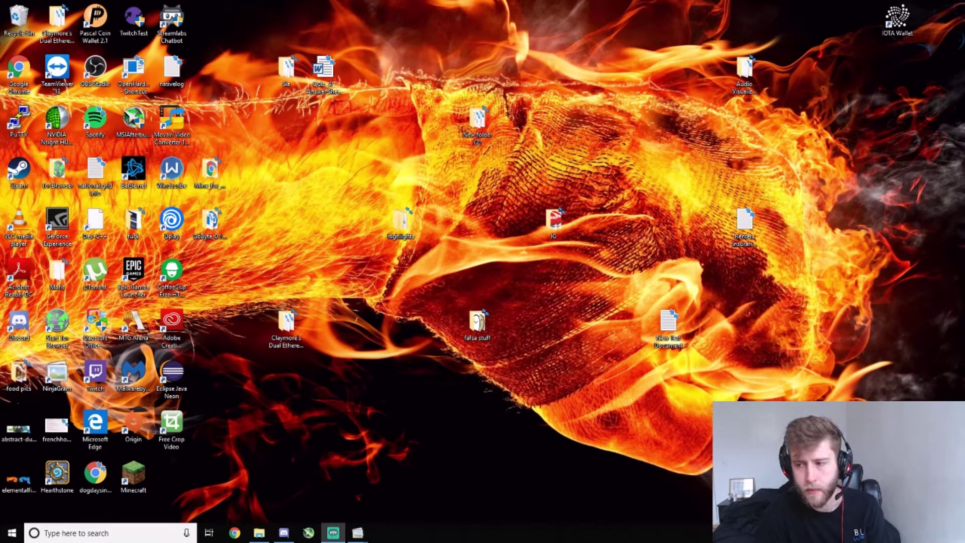
Open Chrome in a maximized window, load Instagram and go to the signed-in account's own profile page.
left_click(235, 533)
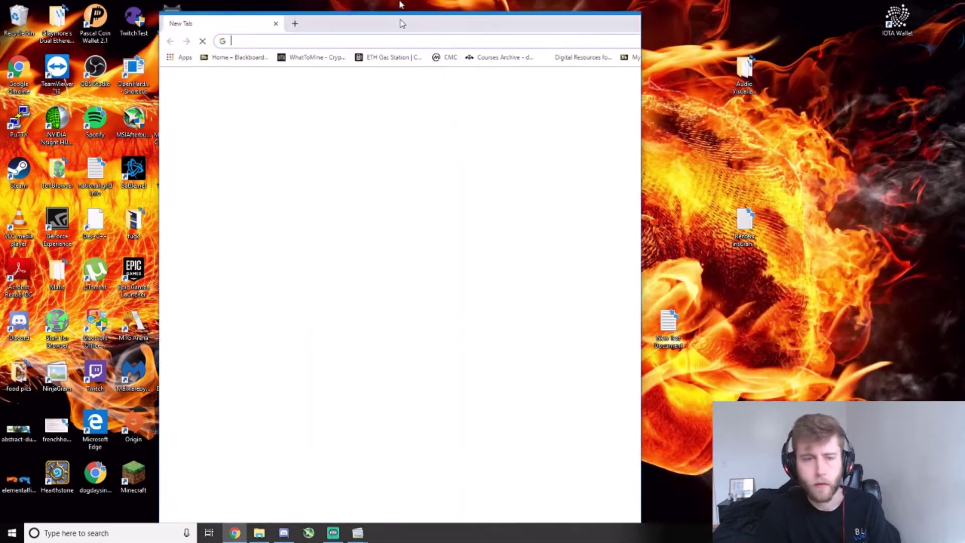
double_click(402, 24)
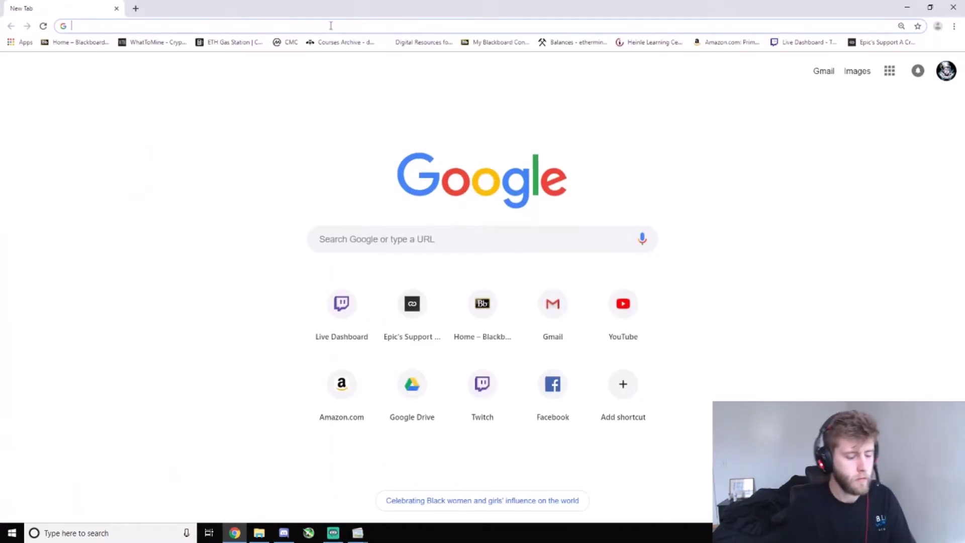
type("inc")
key("BackSpace")
type("sta")
key("Return")
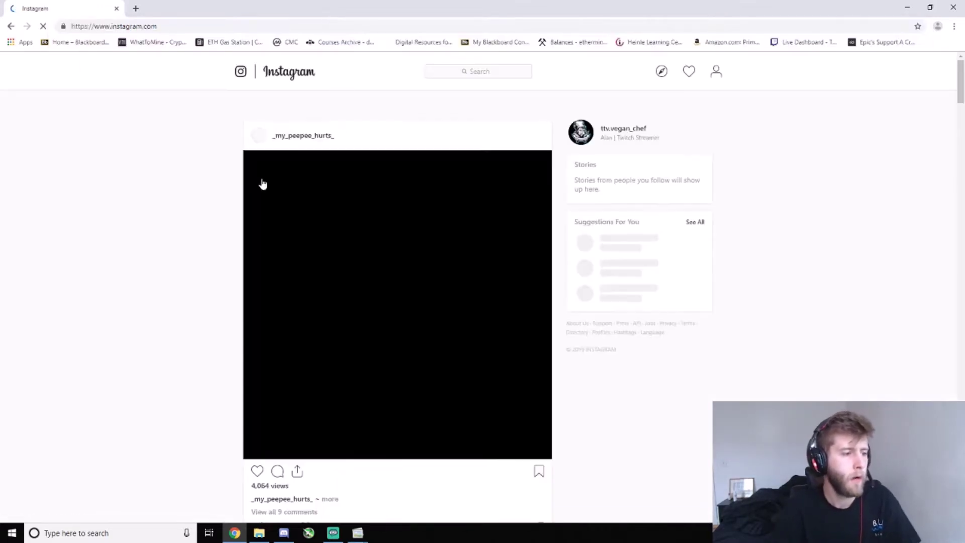
left_click(716, 73)
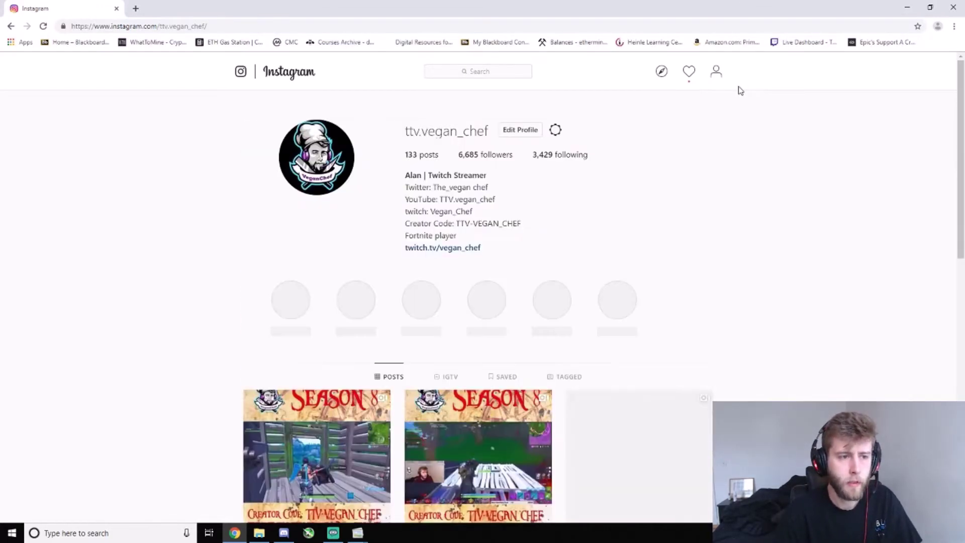
View the newest Season 8 clip post on the profile and close it again.
scroll(761, 150, "down", 4)
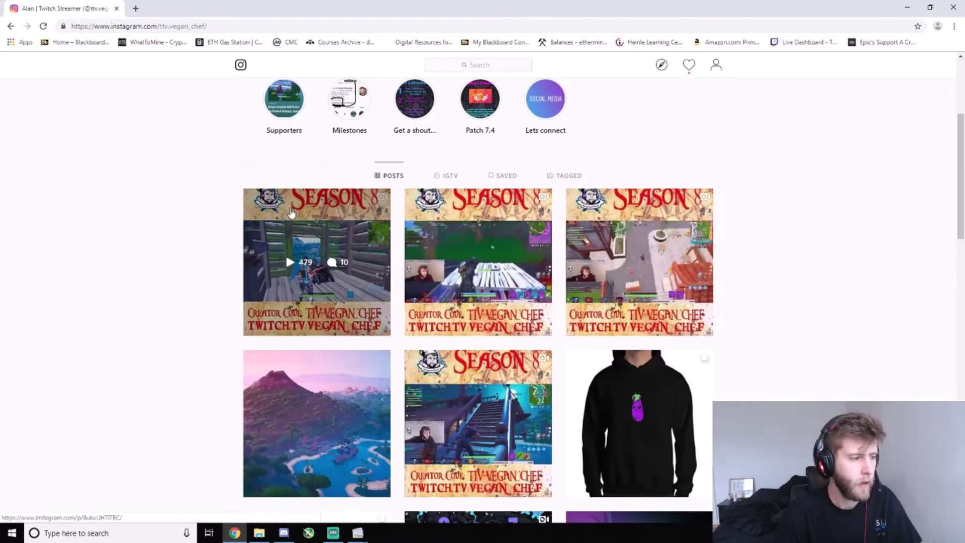
left_click(291, 211)
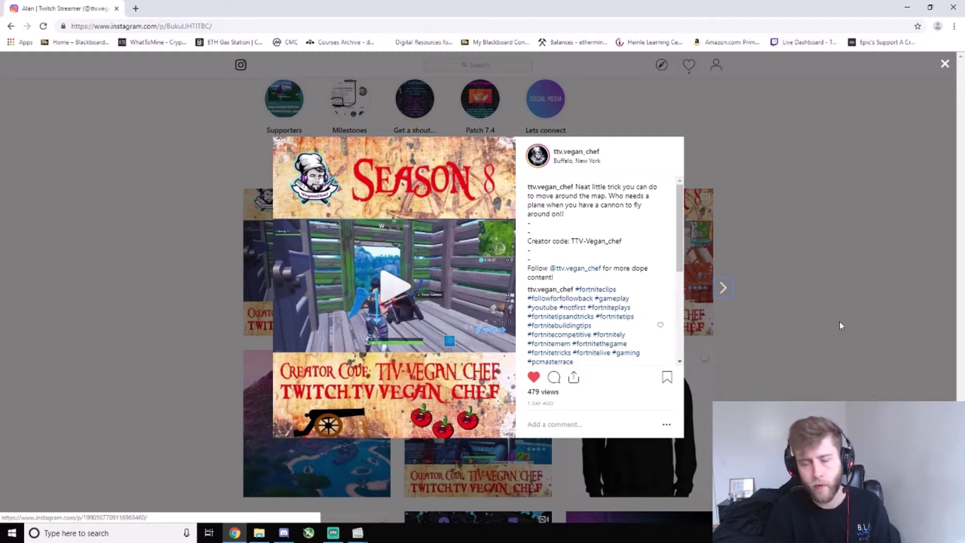
left_click(819, 318)
Look further down the profile's posts and view the older plain gameplay clip about bringing grapplers back.
scroll(833, 341, "down", 10)
scroll(834, 340, "down", 15)
scroll(833, 340, "up", 4)
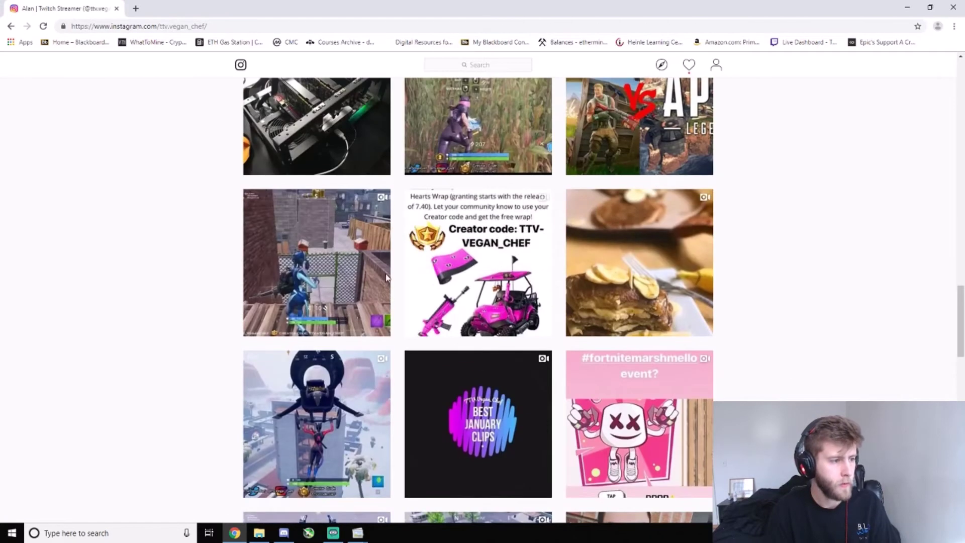
left_click(387, 280)
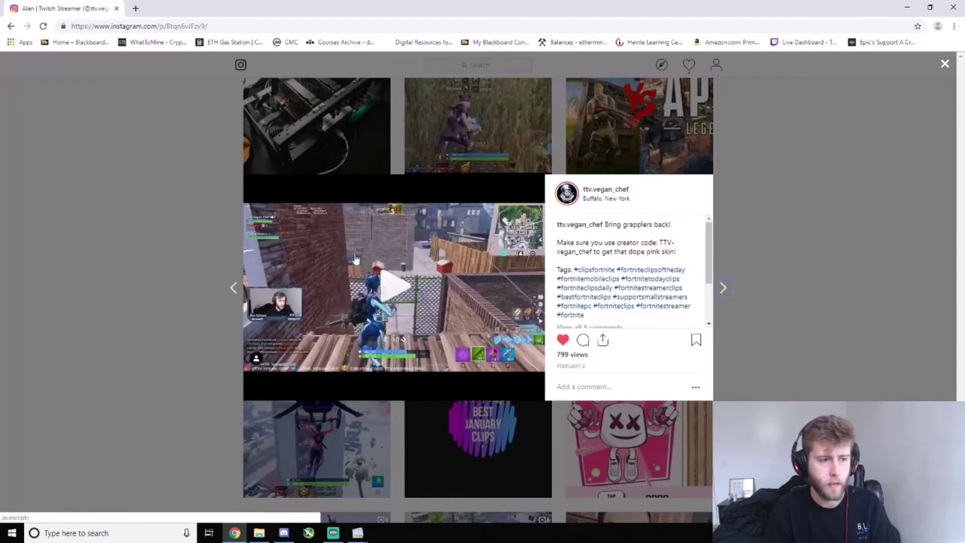
left_click(808, 390)
View a Season 7 template clip post, close it and return to the Season 8 posts near the profile's start.
scroll(807, 390, "down", 5)
scroll(807, 391, "down", 2)
left_click(285, 383)
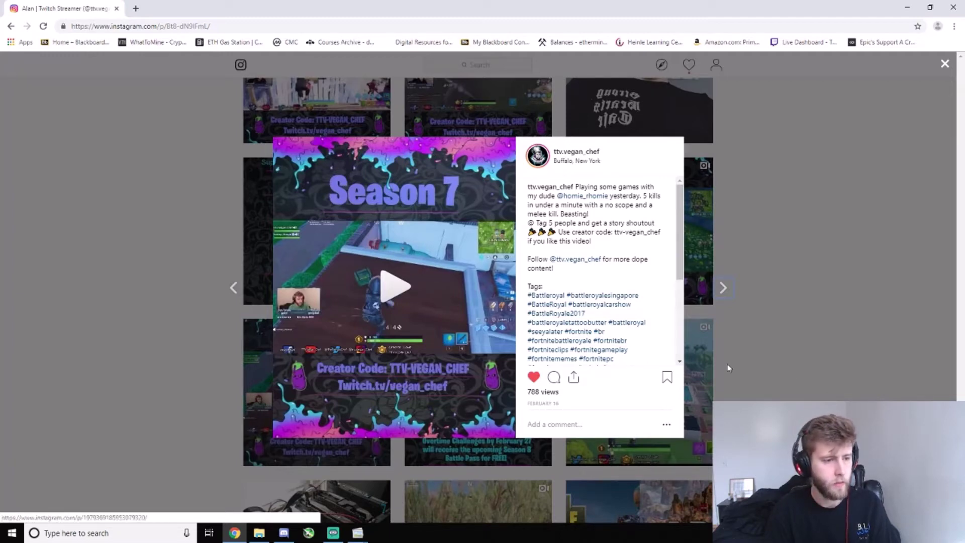
left_click(798, 377)
scroll(799, 378, "up", 5)
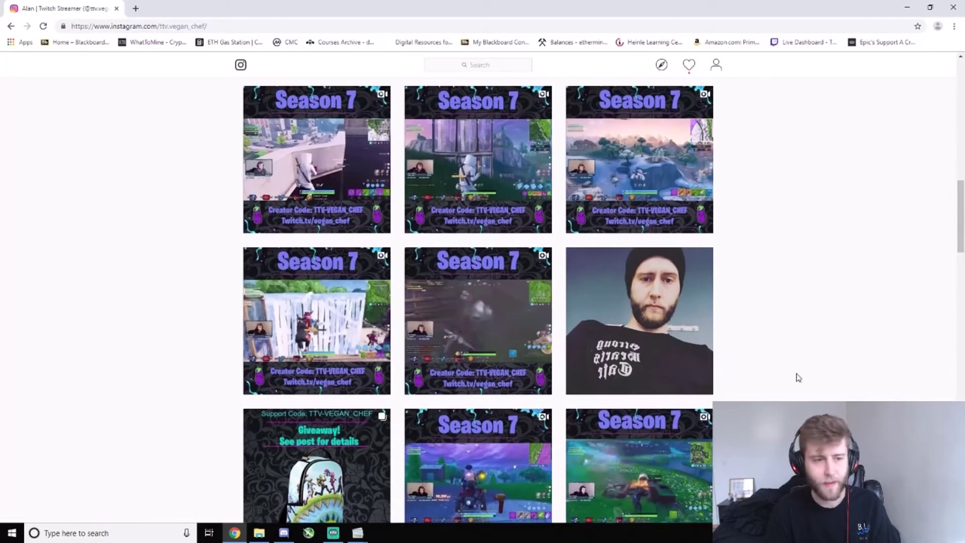
scroll(798, 378, "up", 15)
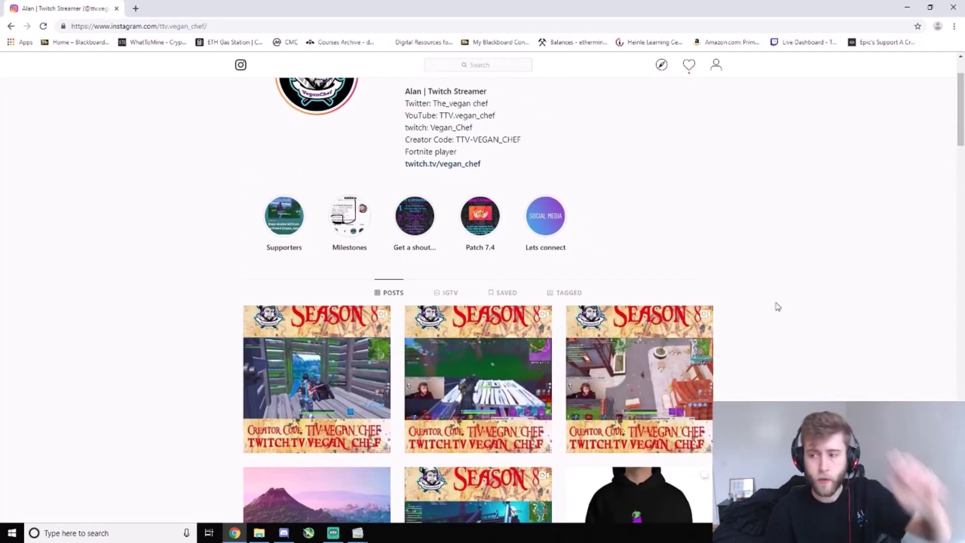
Show the desktop, search for gimp and launch GIMP 2.10.8.
key("super+d")
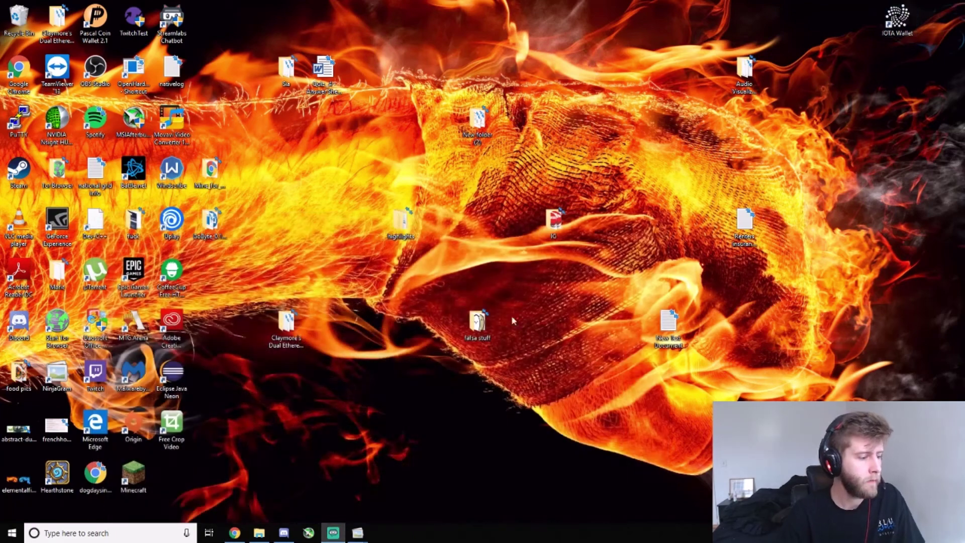
key("super")
type("gimp")
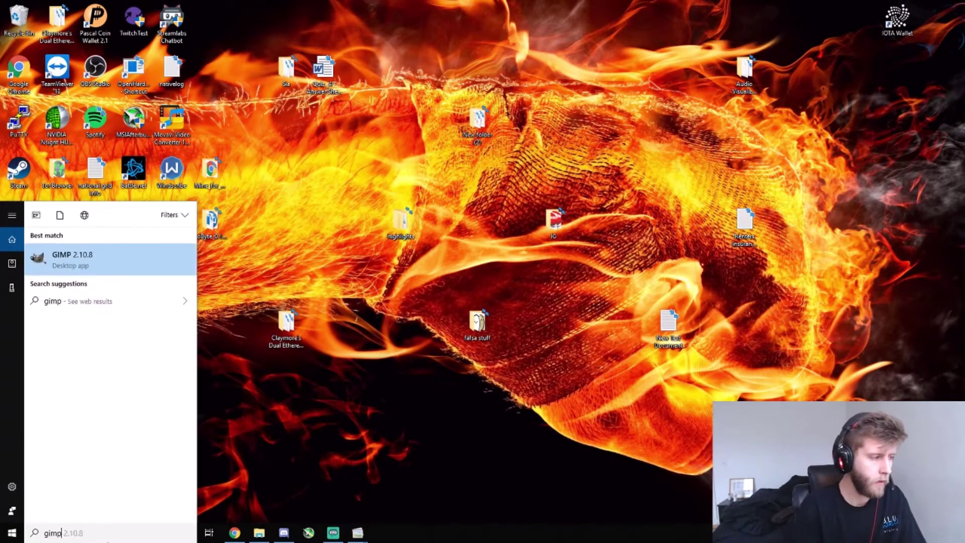
left_click(104, 262)
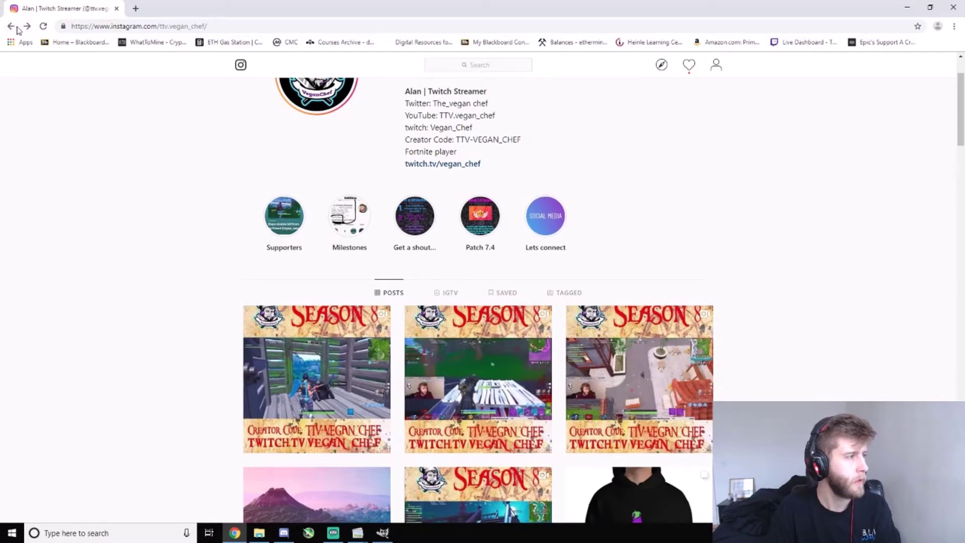
Search Google in Chrome for "instagram resolution size".
left_click(167, 30)
type("instagram resol")
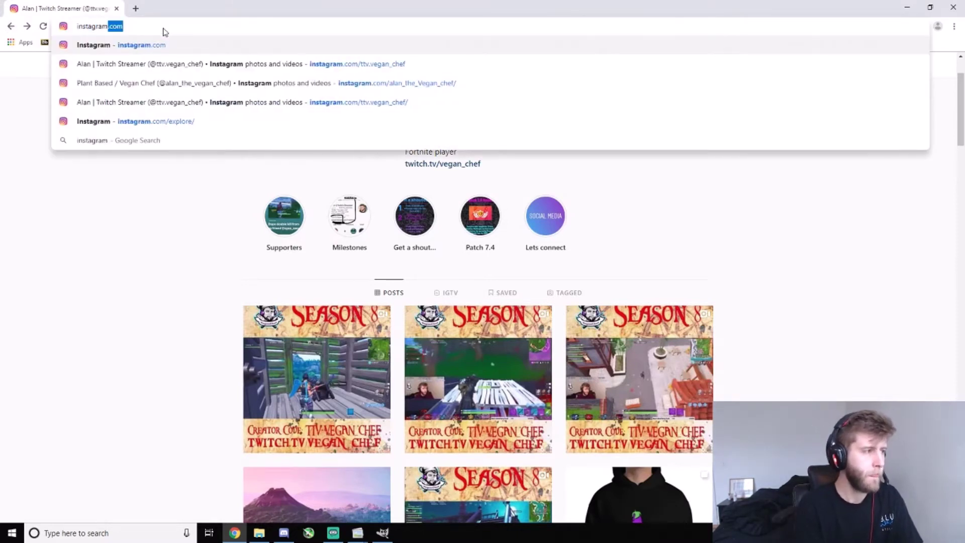
key("Down")
key("Down")
key("Return")
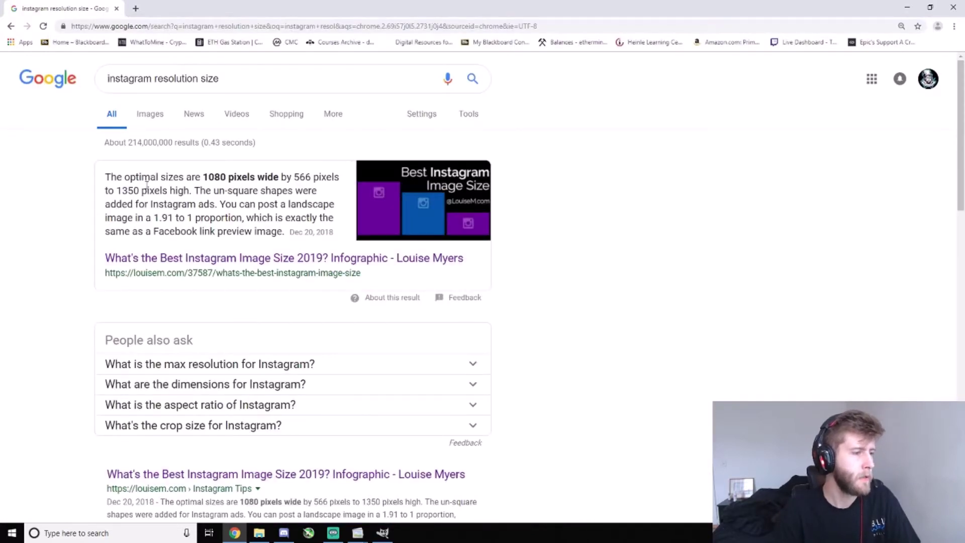
Refine the Google search to "instagram resolution size story".
left_click(254, 86)
type("story")
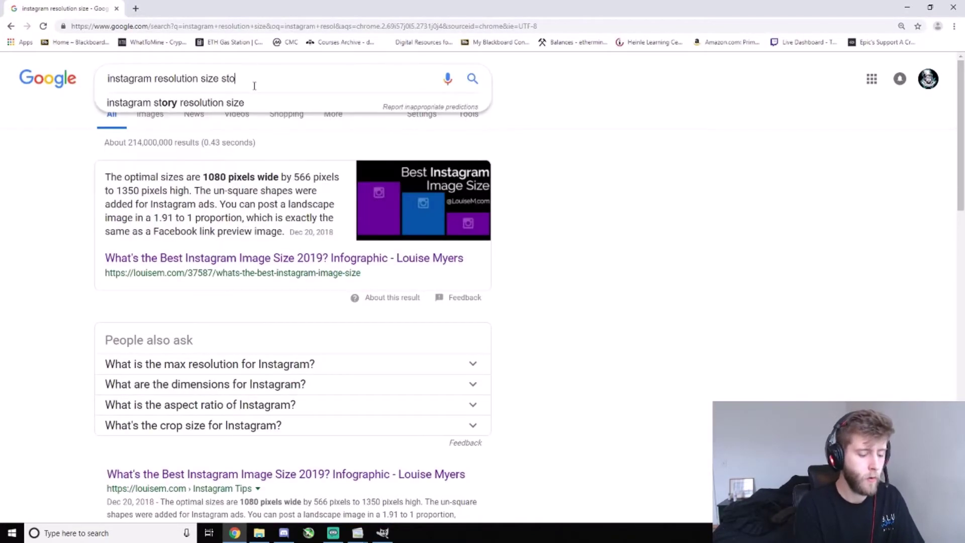
key("Return")
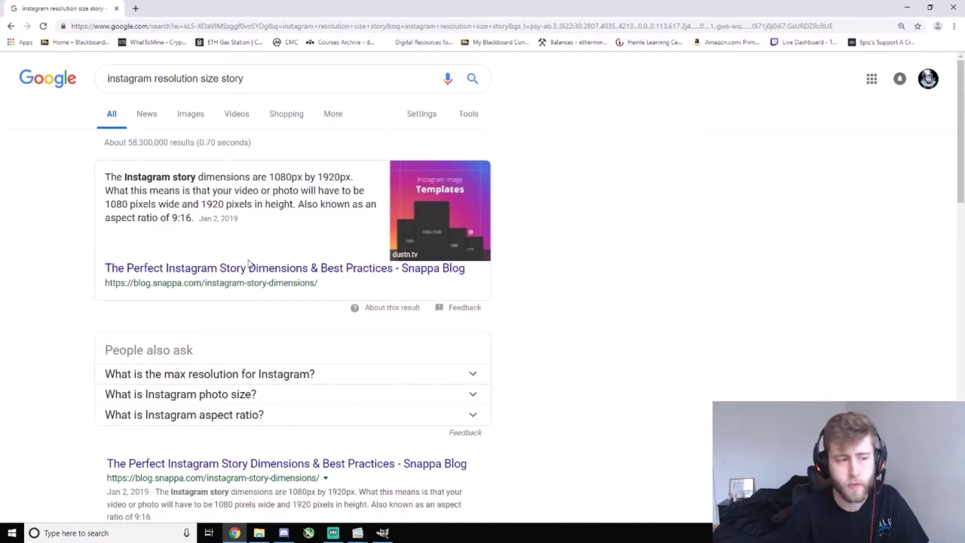
Examine the recommended Instagram story dimensions and aspect ratio in the featured search result, highlighting the pixel dimensions.
left_click_drag(270, 177, 352, 175)
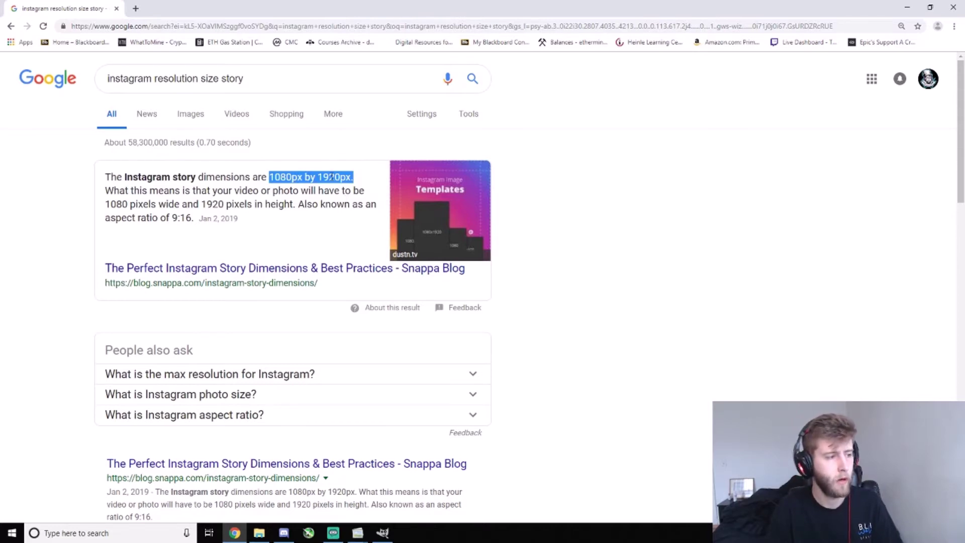
left_click_drag(175, 219, 189, 218)
left_click(265, 242)
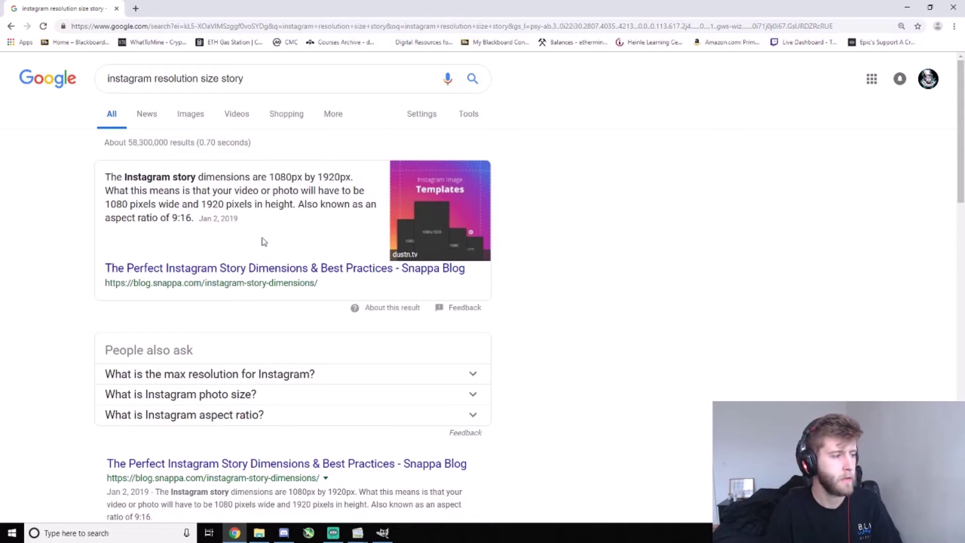
left_click_drag(280, 177, 350, 181)
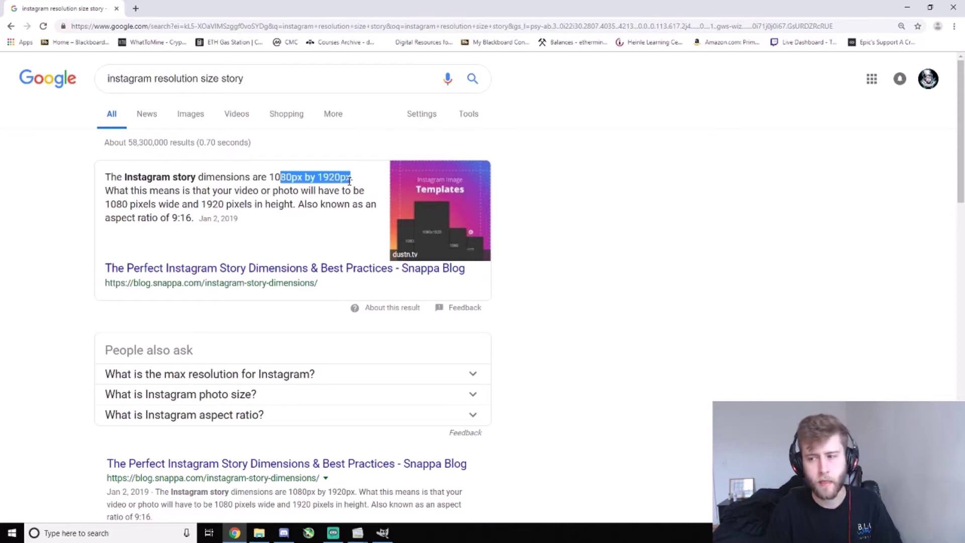
left_click(295, 241)
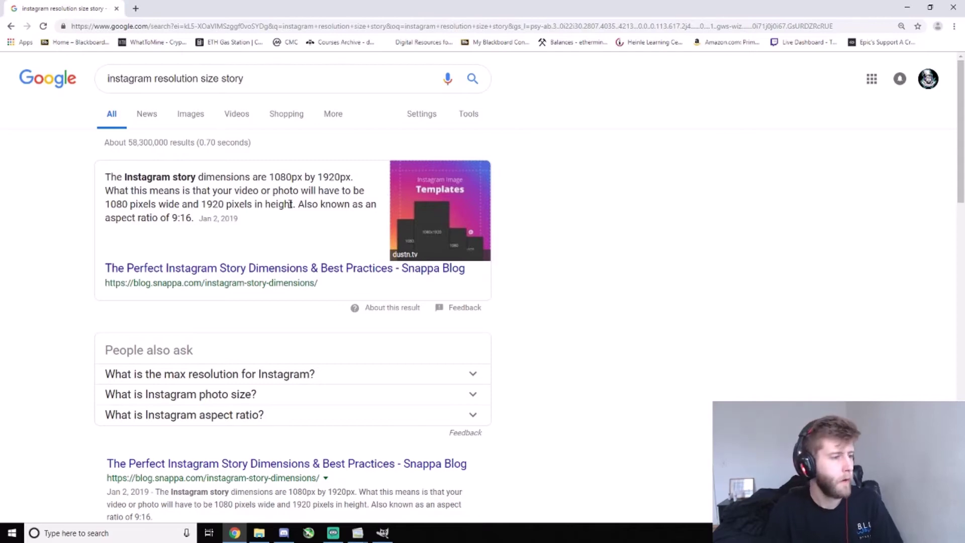
left_click_drag(270, 177, 346, 178)
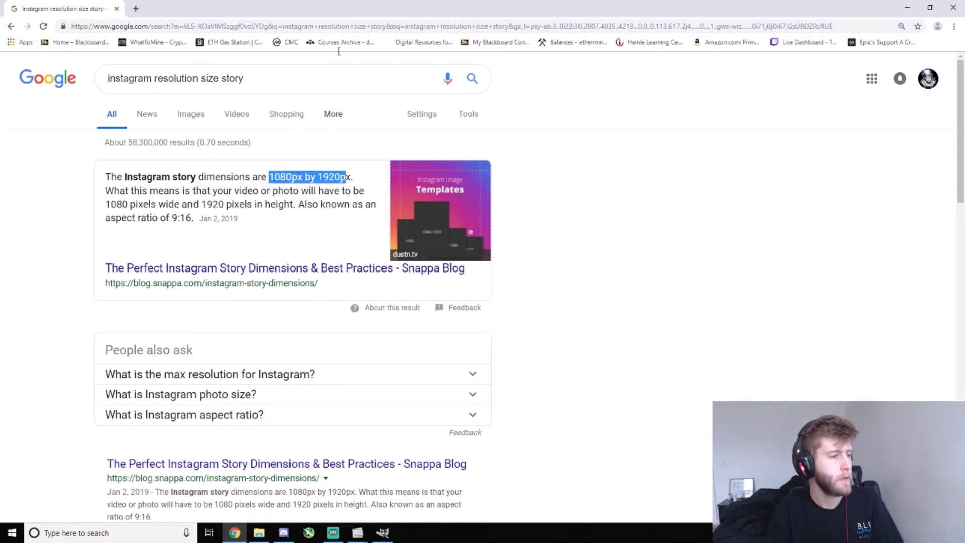
Switch to GIMP and create a new image 1080 px wide and 1920 px high.
mouse_move(351, 5)
left_mouse_down()
mouse_move(381, 44)
mouse_move(543, 65)
mouse_move(964, 83)
left_mouse_up()
left_click(8, 19)
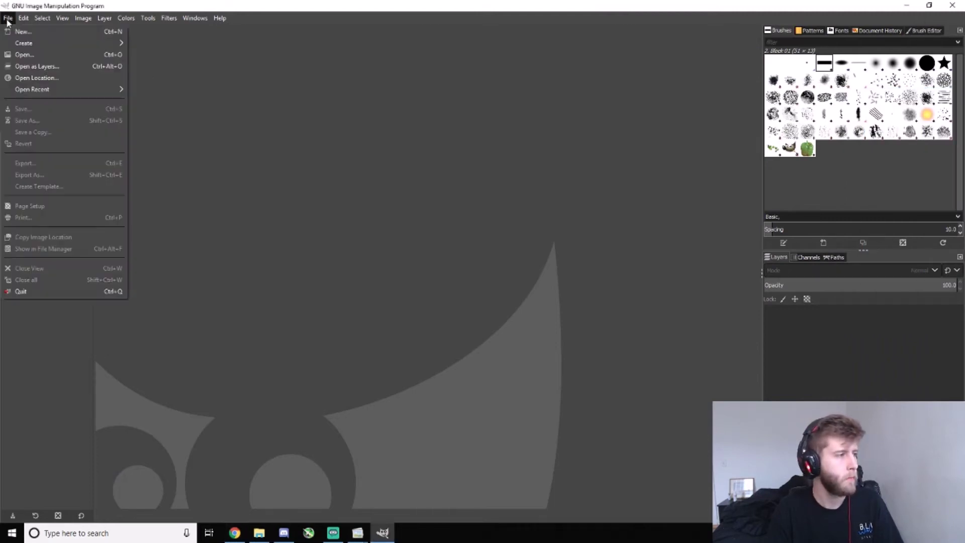
left_click(43, 31)
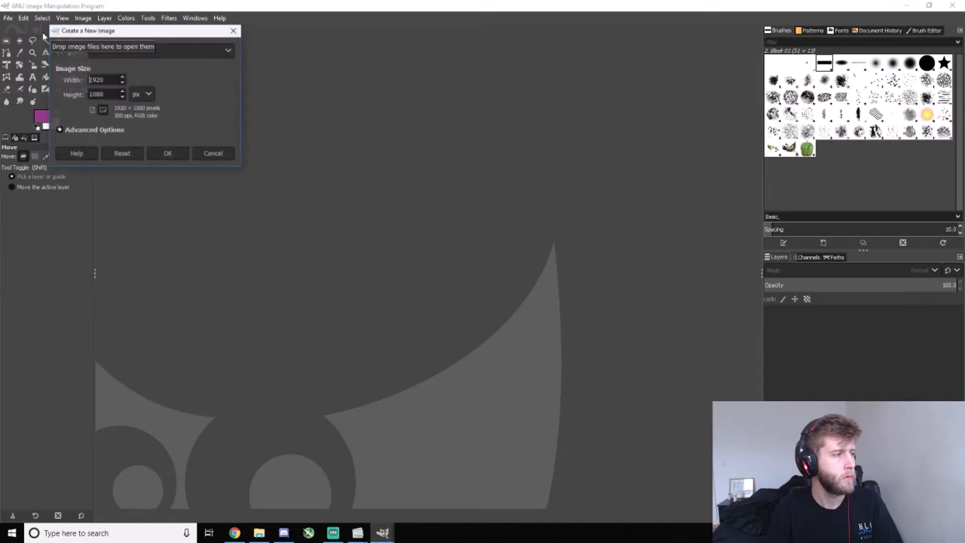
left_click_drag(175, 34, 429, 183)
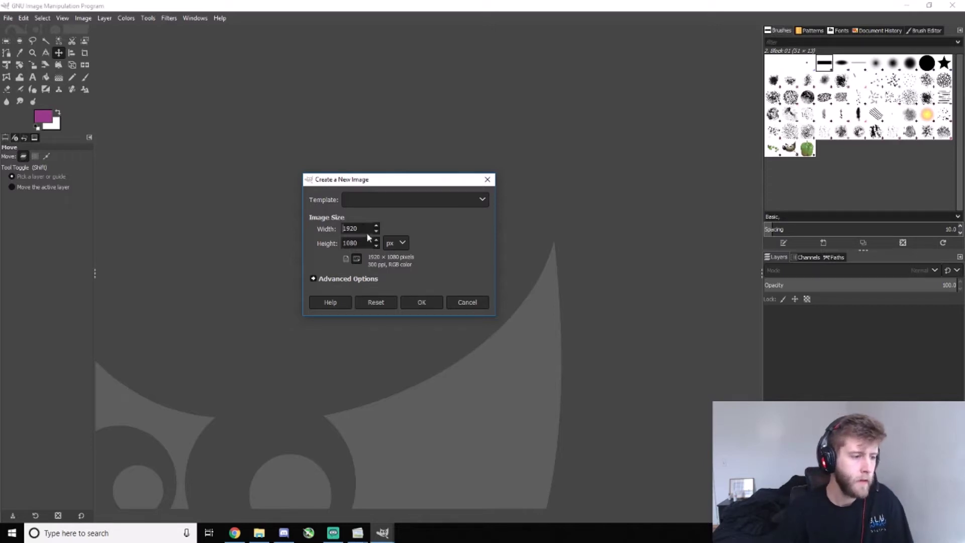
key("ctrl+a")
type("1080")
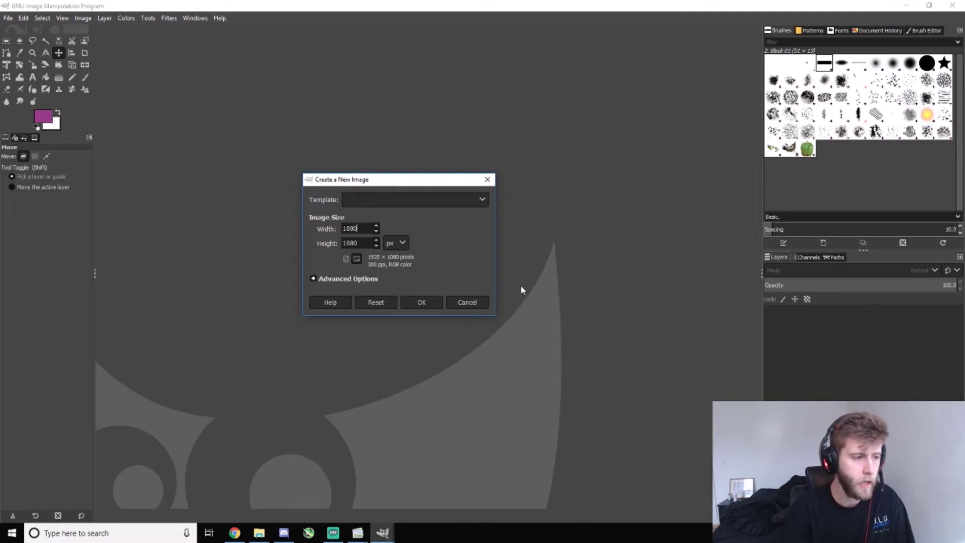
key("Tab")
key("ctrl+a")
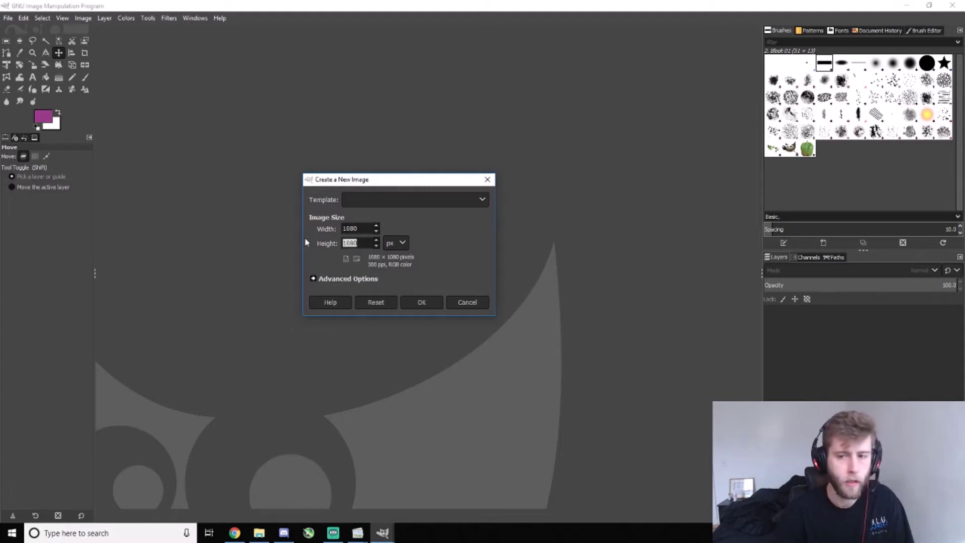
type("192")
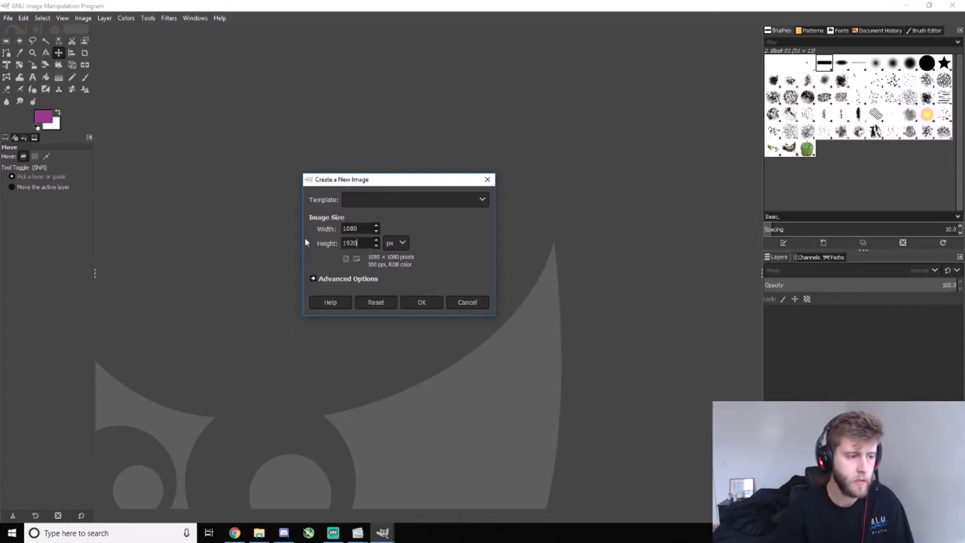
left_click(424, 300)
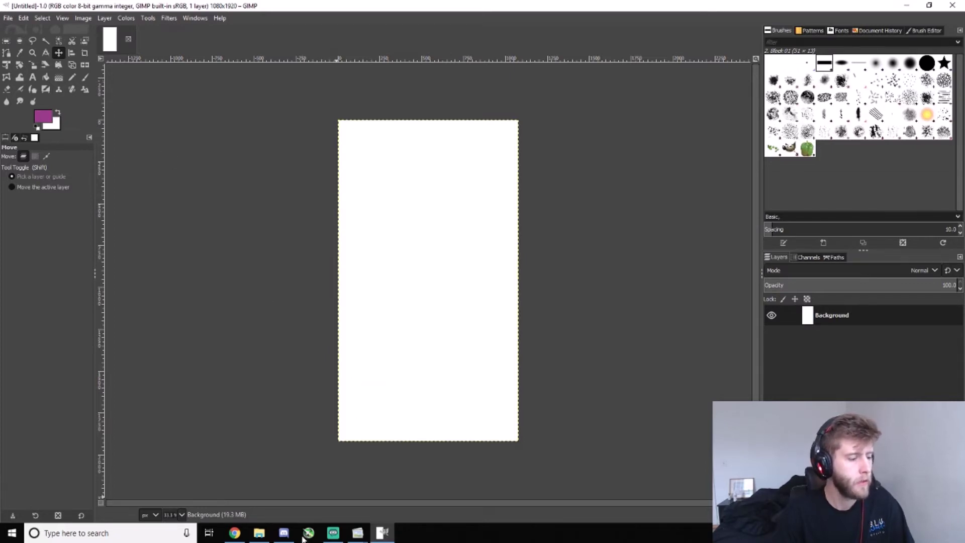
Switch to File Explorer, play the "5 kill" video from the season 8 folder and pause it to examine its template layout.
mouse_move(266, 538)
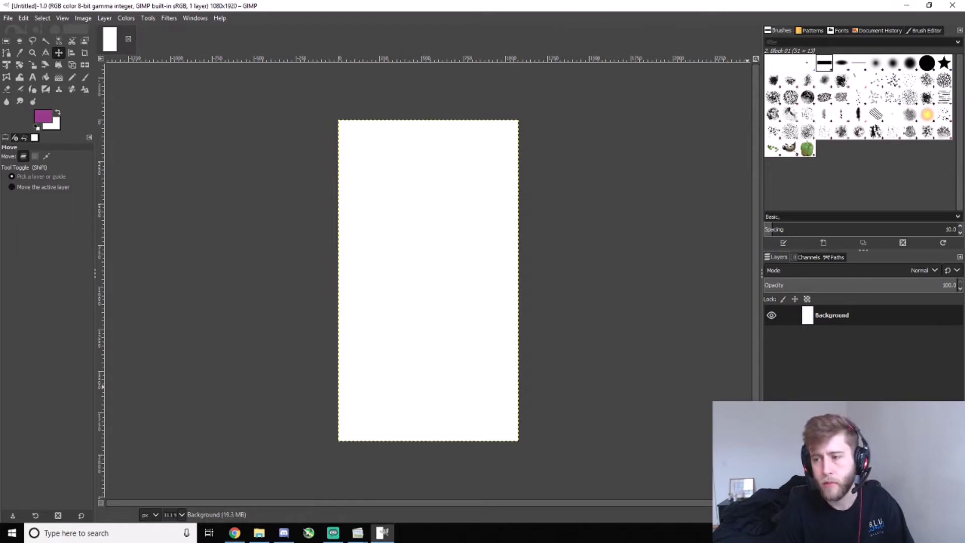
left_click(257, 537)
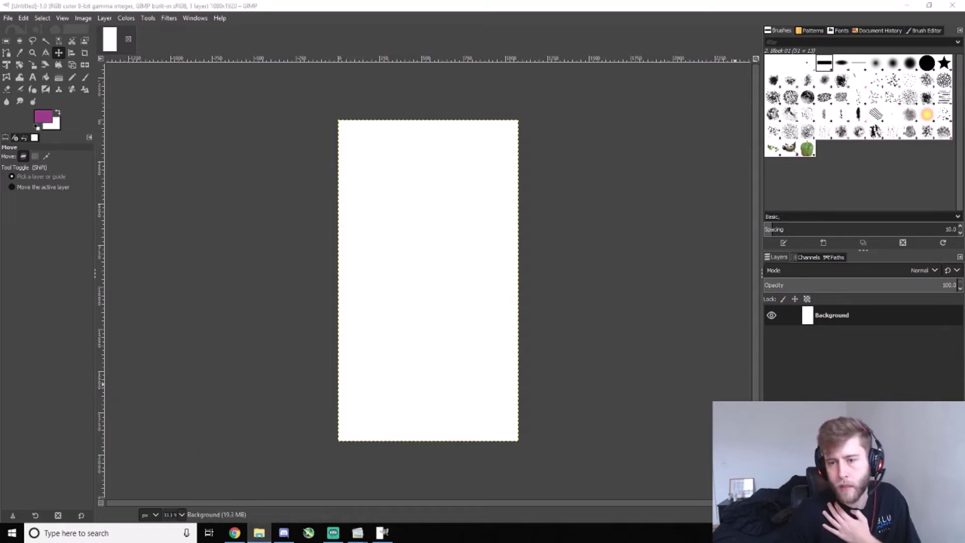
left_click_drag(964, 166, 427, 138)
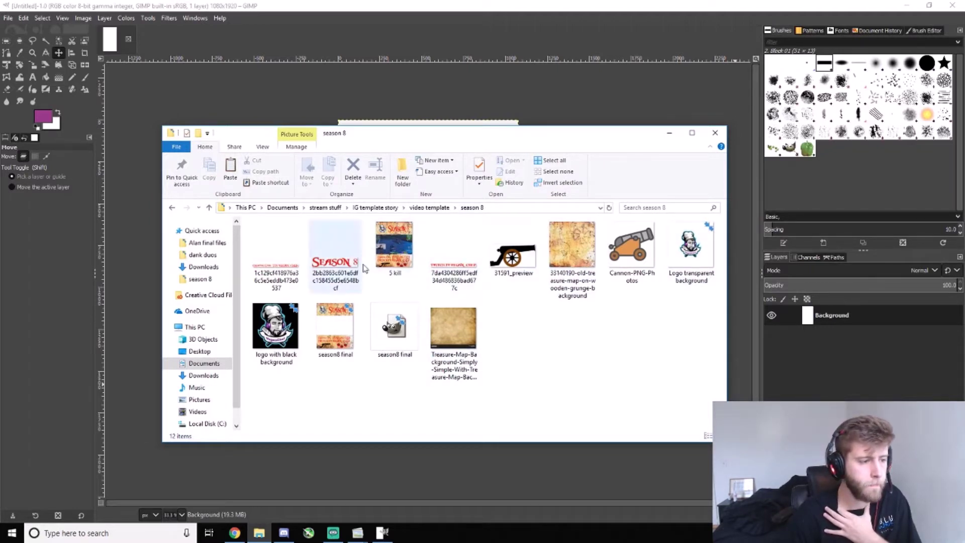
left_click(406, 245)
double_click(405, 245)
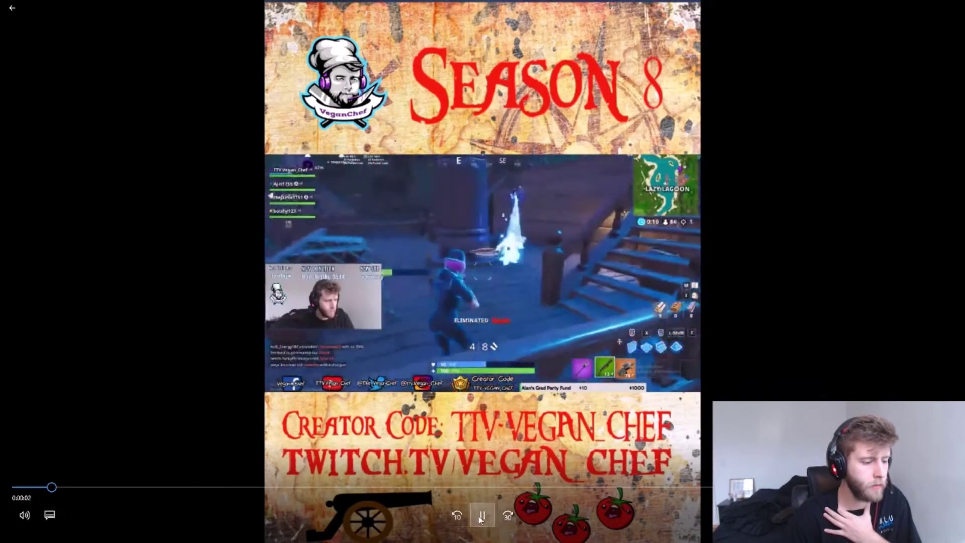
left_click(482, 516)
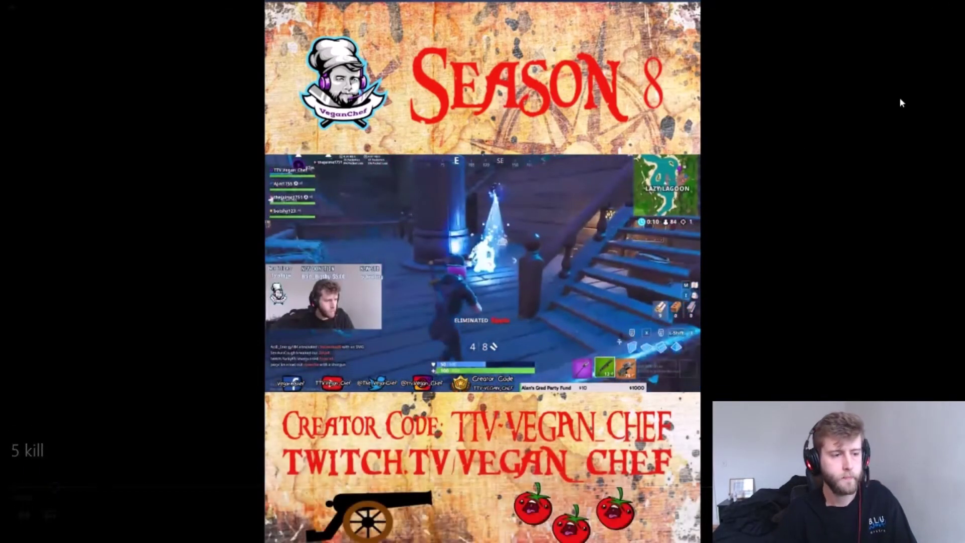
Close the video, view the "season8 final" image from the season 8 folder, and return to GIMP.
left_click(957, 7)
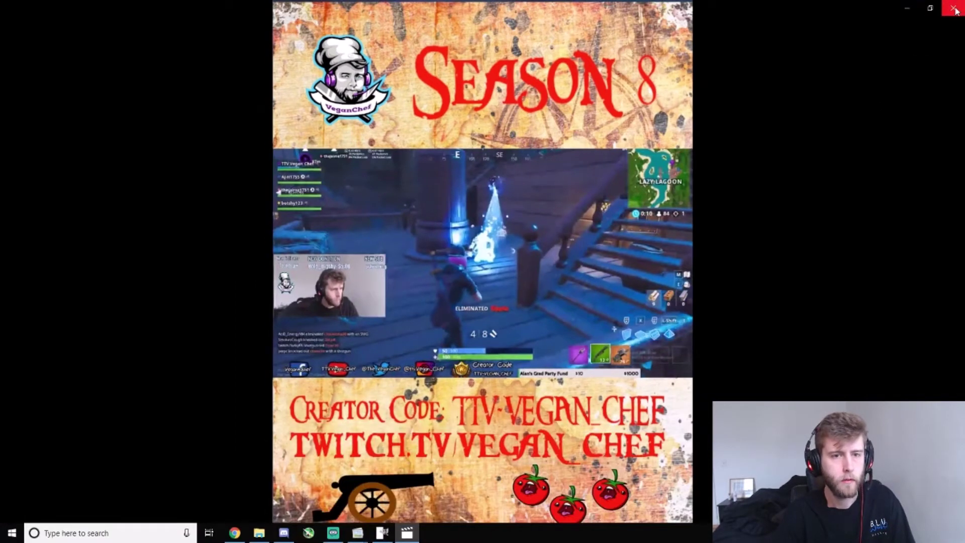
left_click(573, 379)
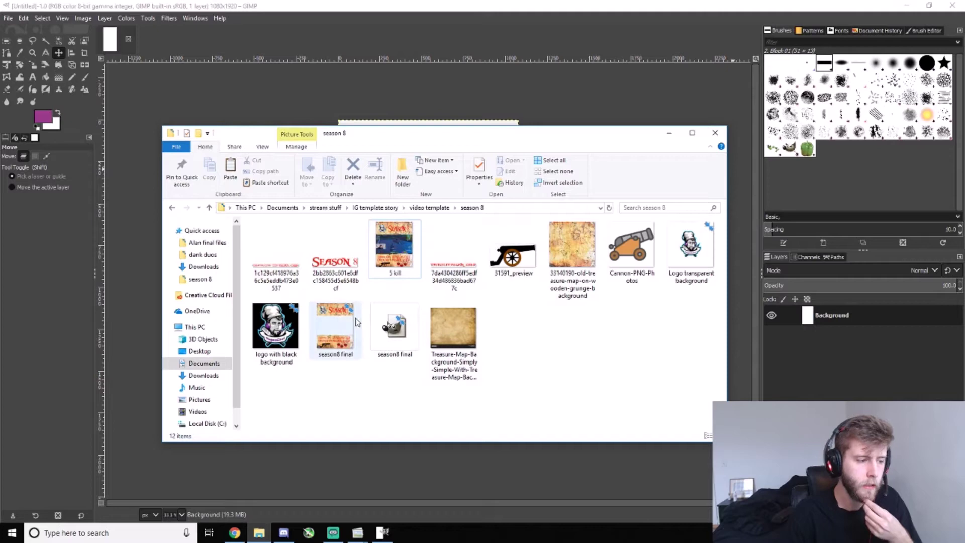
left_click(337, 315)
double_click(337, 316)
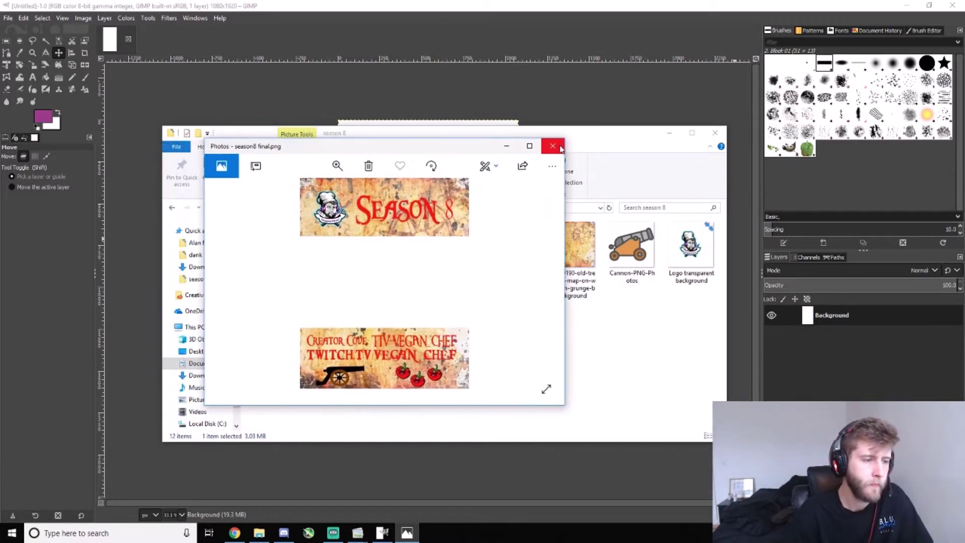
left_click(550, 145)
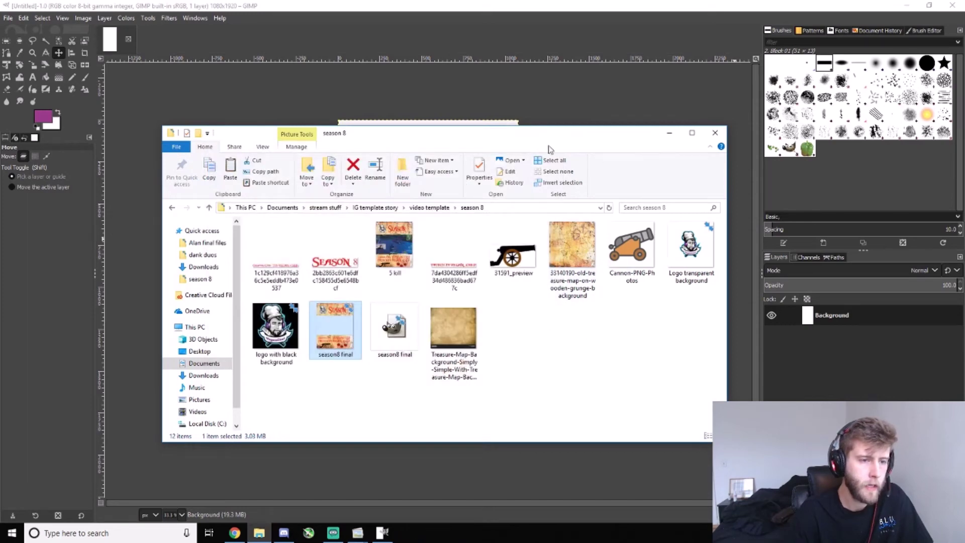
left_click(672, 133)
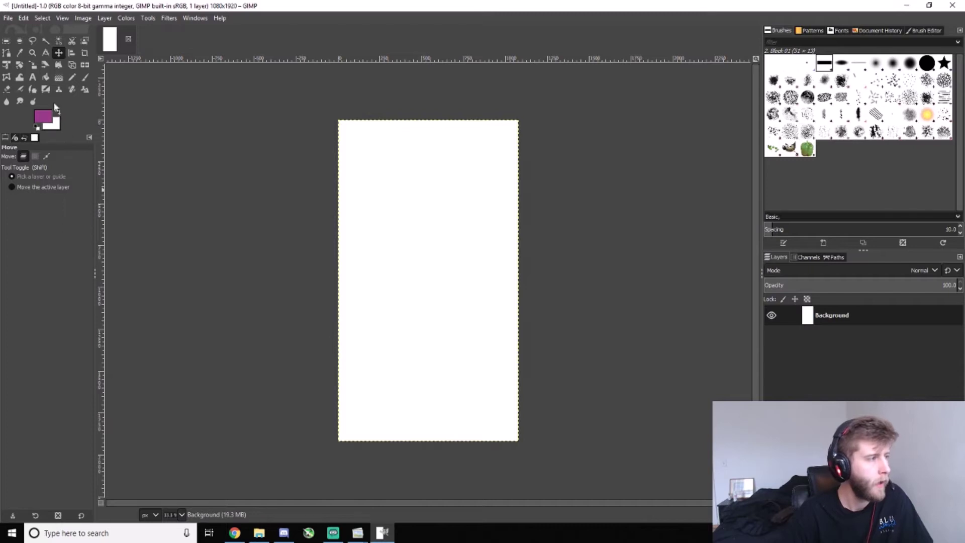
Start opening an image as layers and browse to Documents > stream stuff > IG template story > video template > season 8.
left_click(14, 19)
left_click(10, 18)
left_click(10, 18)
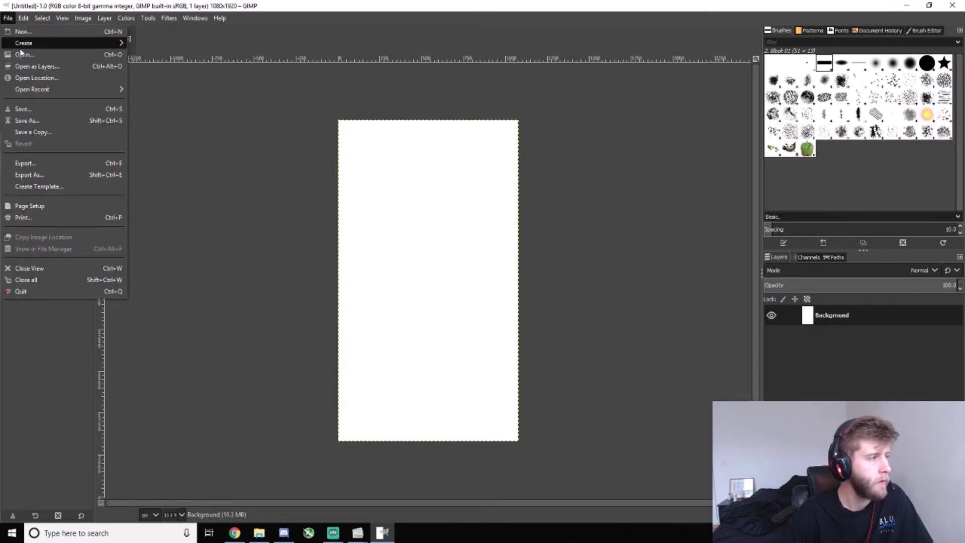
left_click(36, 67)
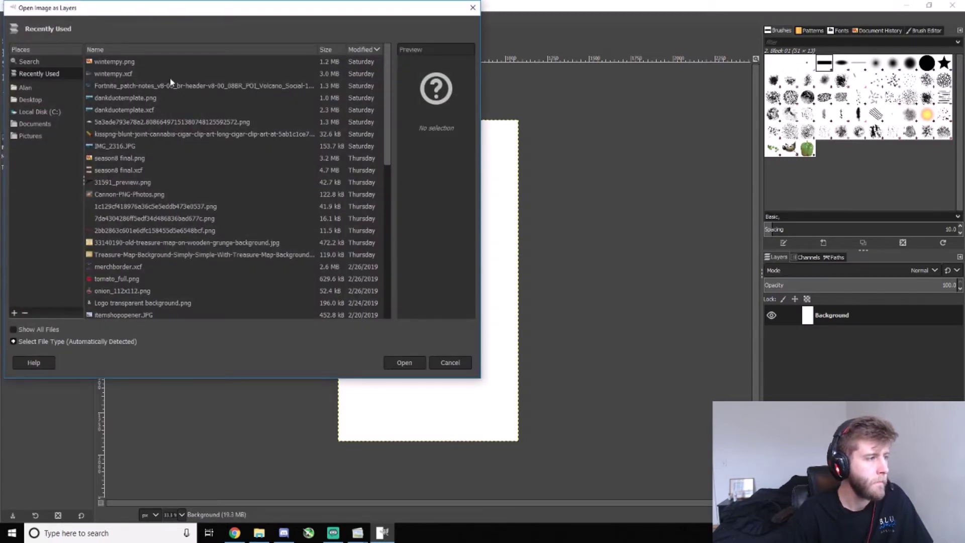
left_click(39, 125)
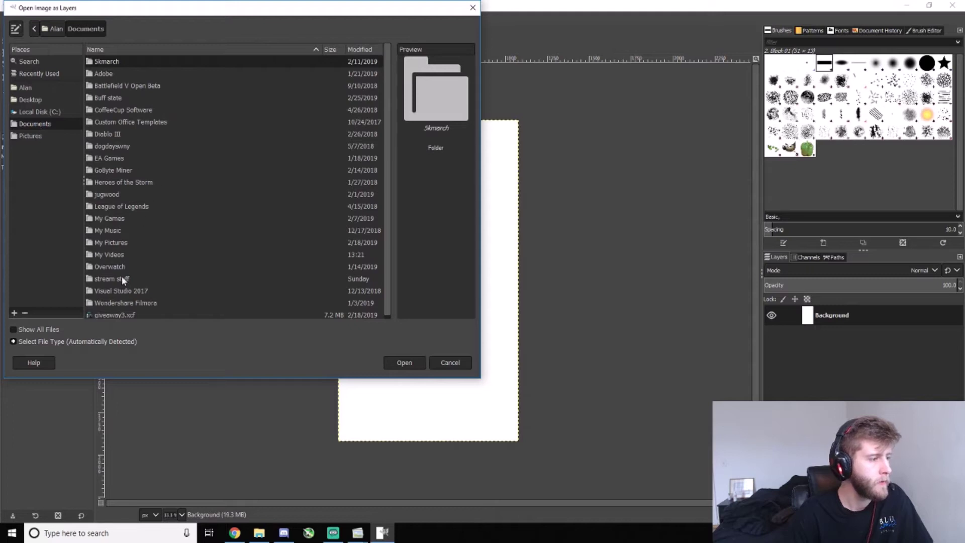
left_click(122, 279)
double_click(116, 277)
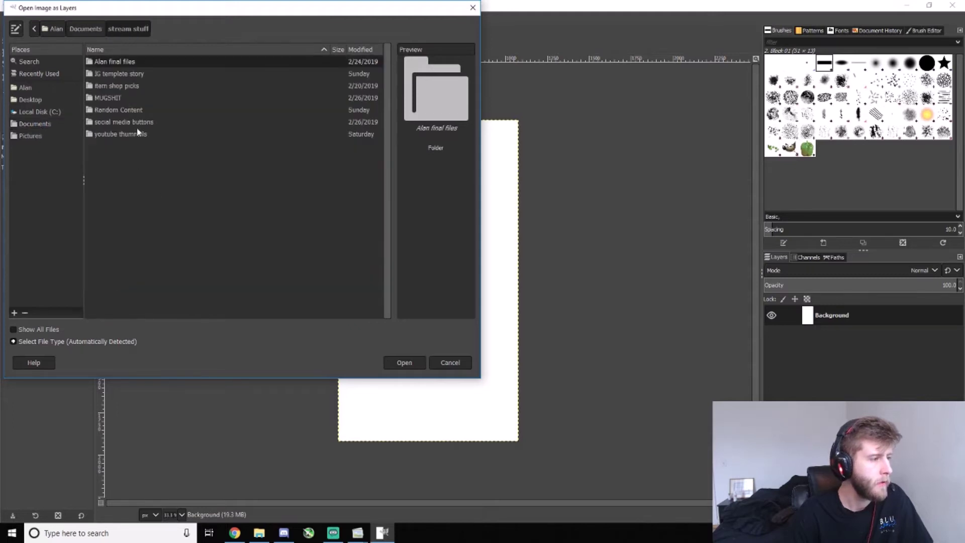
double_click(136, 73)
double_click(134, 84)
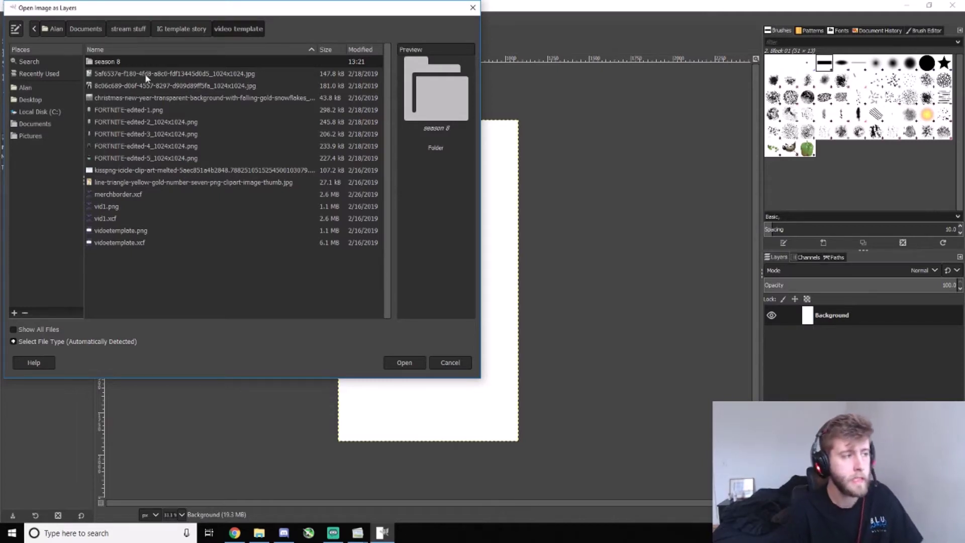
double_click(127, 61)
Preview the image files in the season 8 folder to find a suitable template background.
left_click(154, 84)
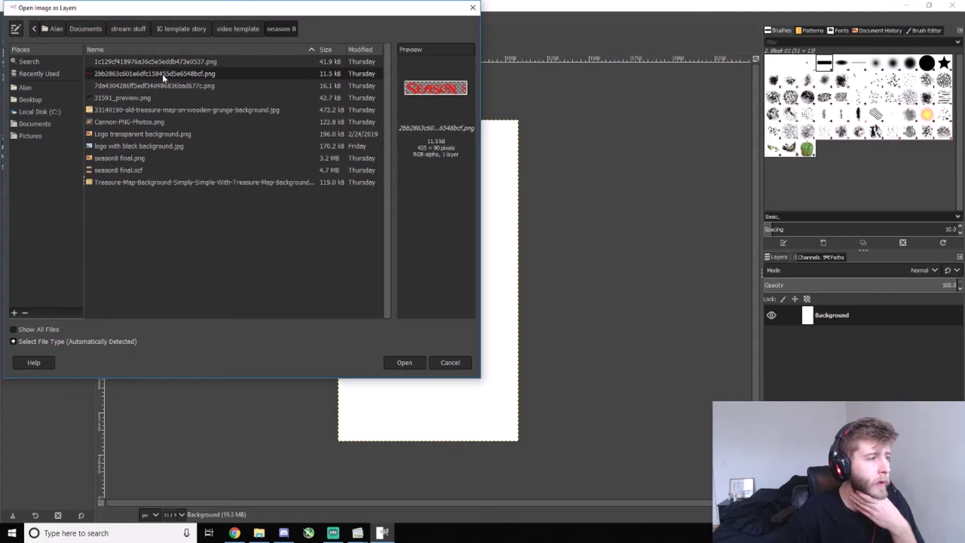
left_click(146, 98)
left_click(145, 110)
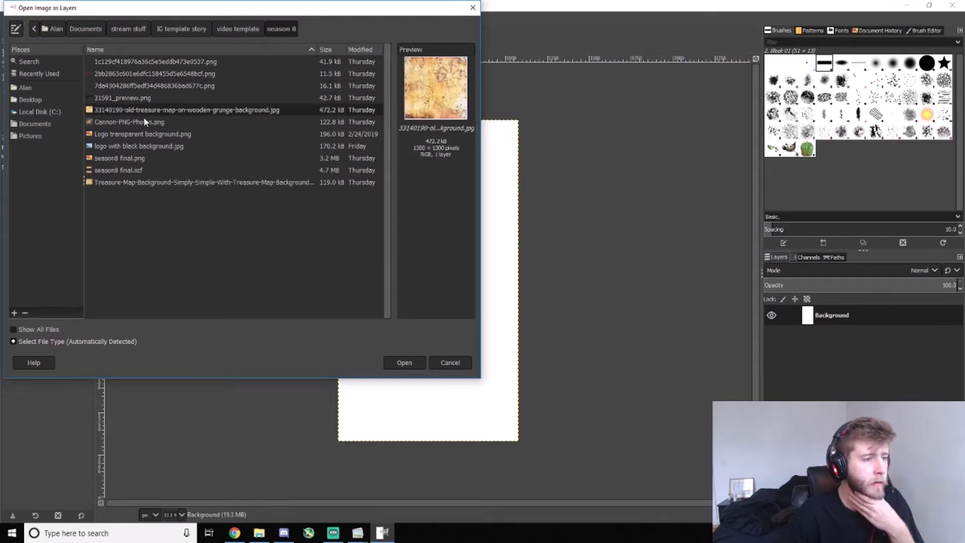
left_click(143, 121)
left_click(146, 134)
left_click(137, 145)
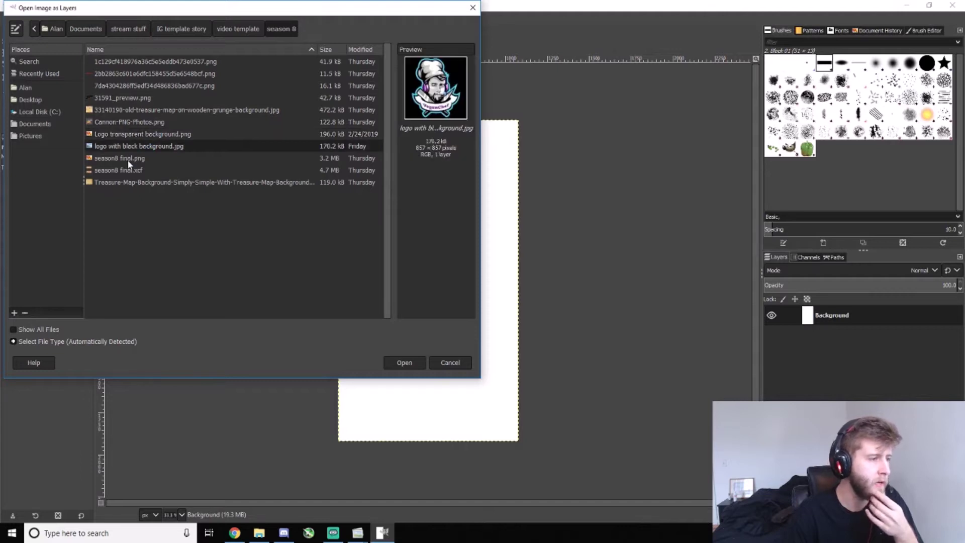
left_click(132, 158)
left_click(129, 171)
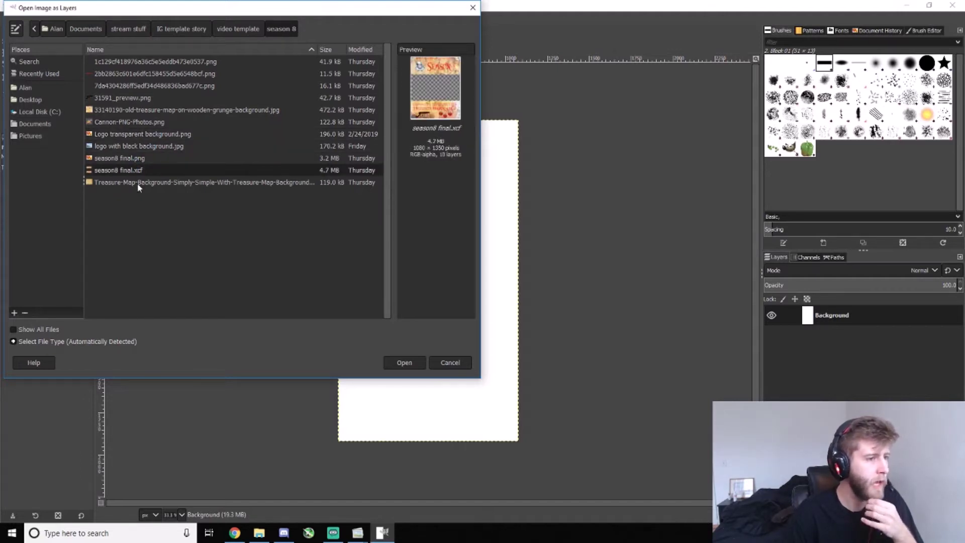
left_click(140, 184)
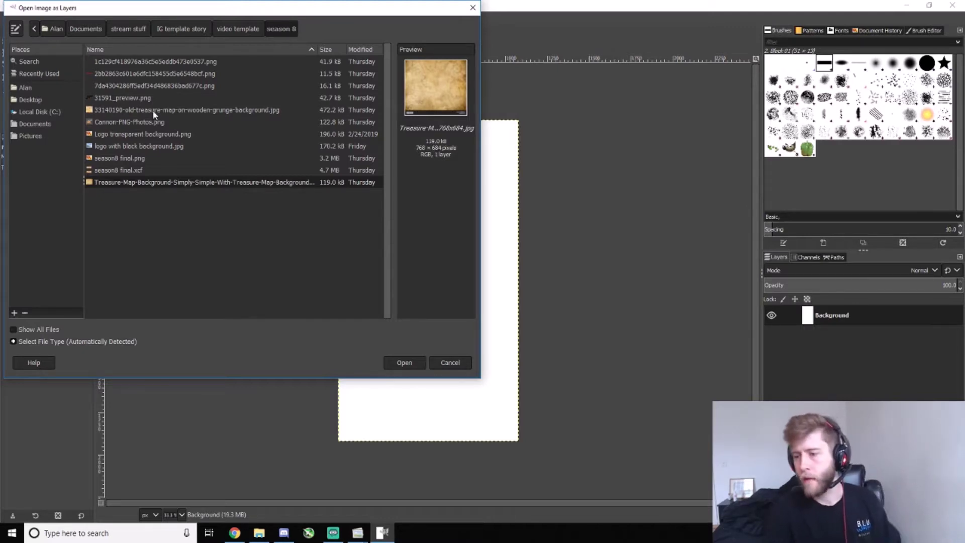
Add 33140190-old-treasure-map-on-wooden-grunge-background.jpg as a layer, converting it to the GIMP built-in sRGB profile, and try repositioning it.
left_click(159, 112)
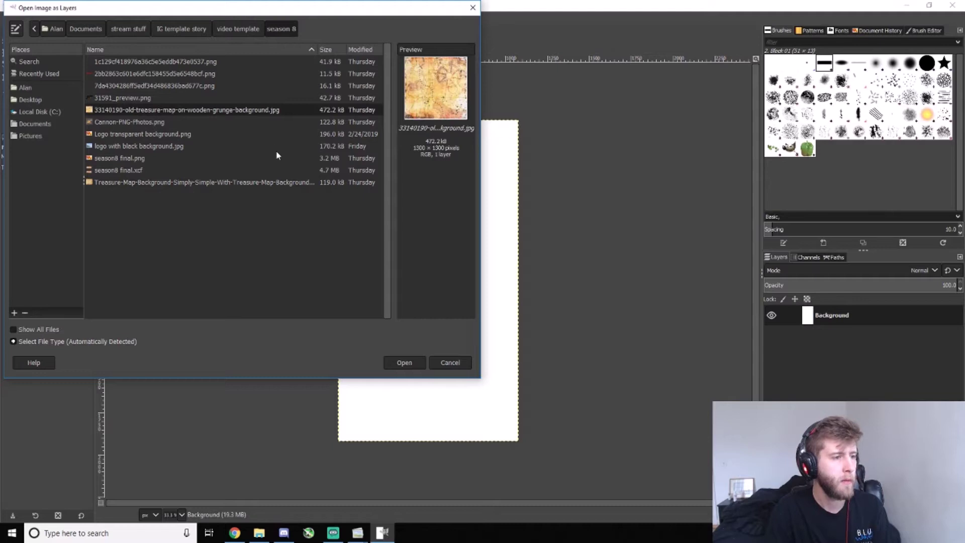
left_click(403, 363)
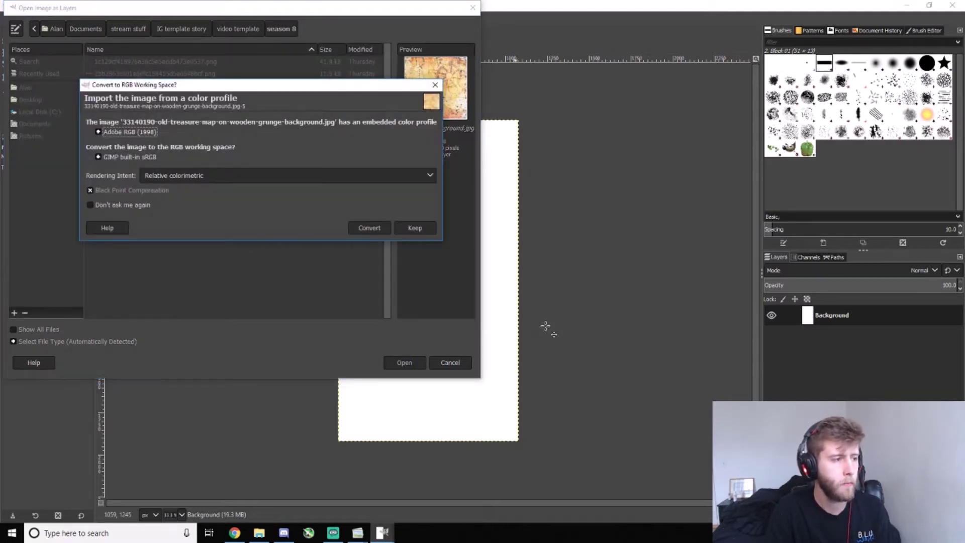
left_click(367, 228)
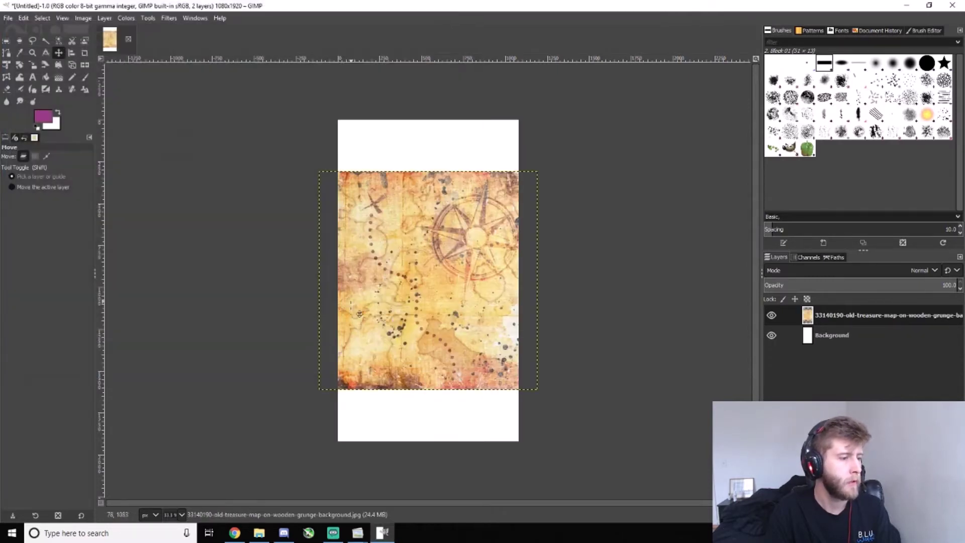
mouse_move(435, 301)
left_mouse_down()
mouse_move(435, 333)
mouse_move(497, 280)
mouse_move(402, 271)
mouse_move(448, 294)
left_mouse_up()
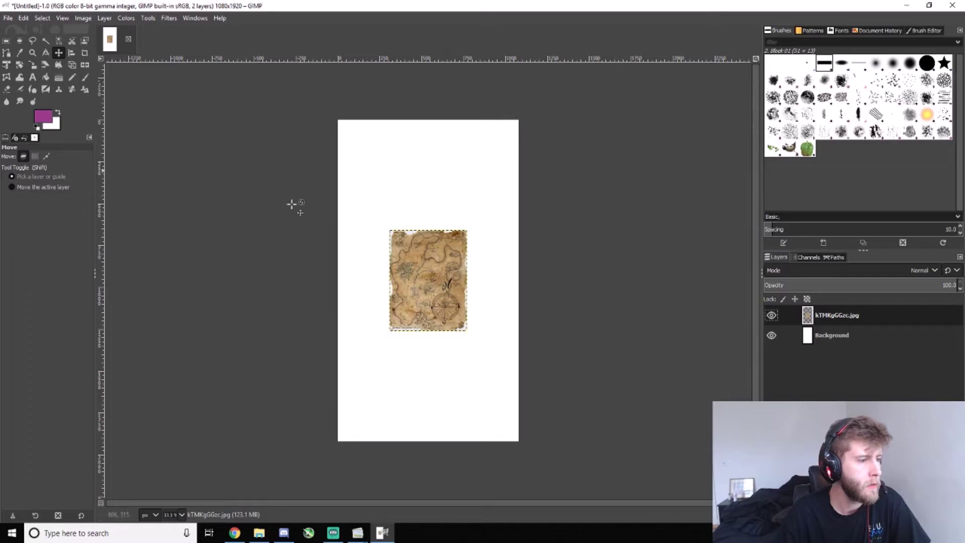
Scale the kTMKgGGzc.jpg map layer up so that it extends past every edge of the canvas.
mouse_move(303, 232)
left_mouse_down()
mouse_move(292, 231)
mouse_move(300, 222)
left_mouse_up()
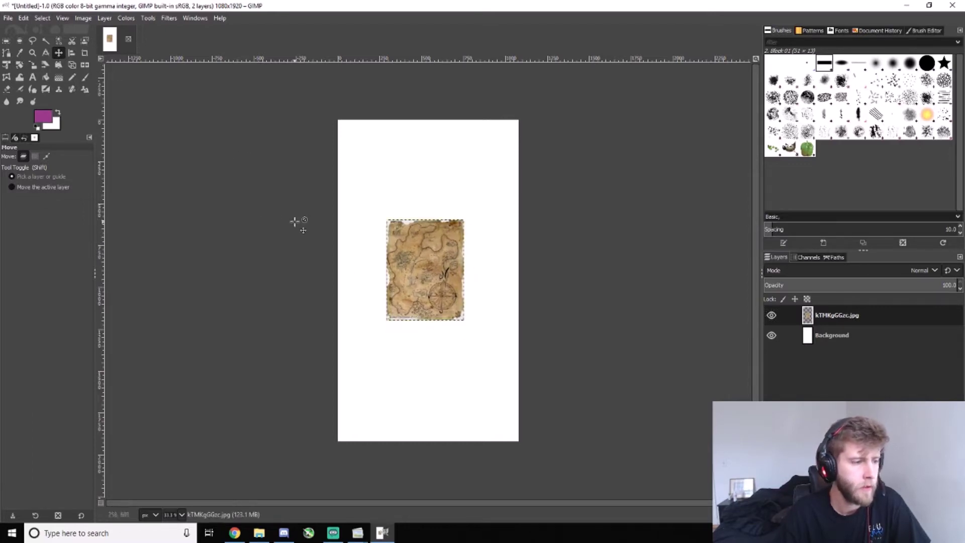
left_click(33, 65)
left_click_drag(418, 245, 365, 138)
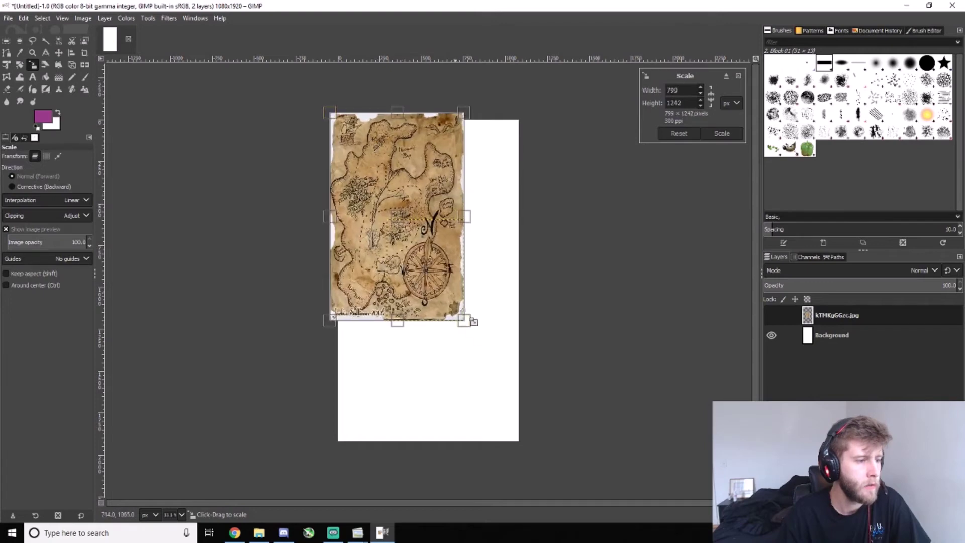
left_click_drag(464, 320, 550, 495)
left_click_drag(332, 303, 323, 309)
left_click_drag(357, 358, 362, 365)
left_click(722, 133)
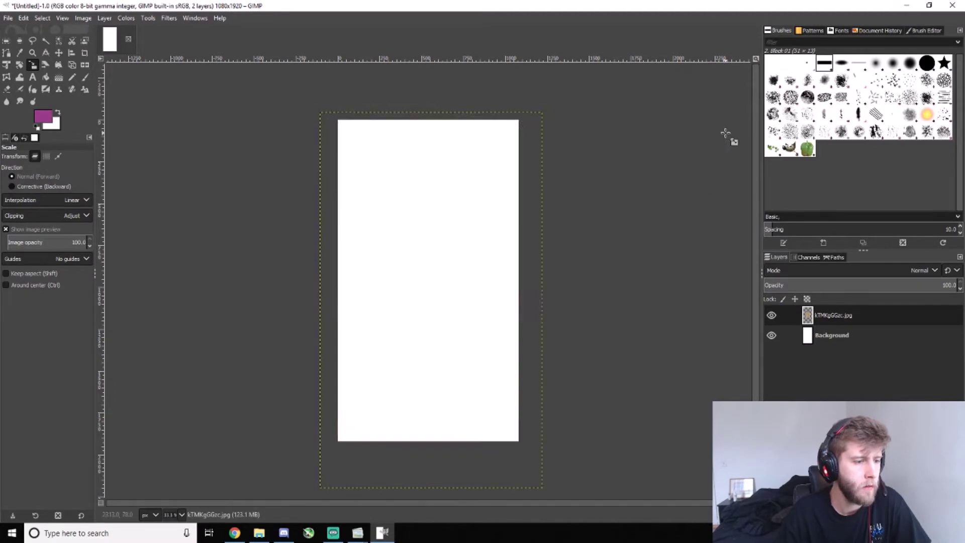
Move the enlarged map layer about 39 px left and 117 px up so its torn upper edge falls outside the canvas.
left_click(59, 54)
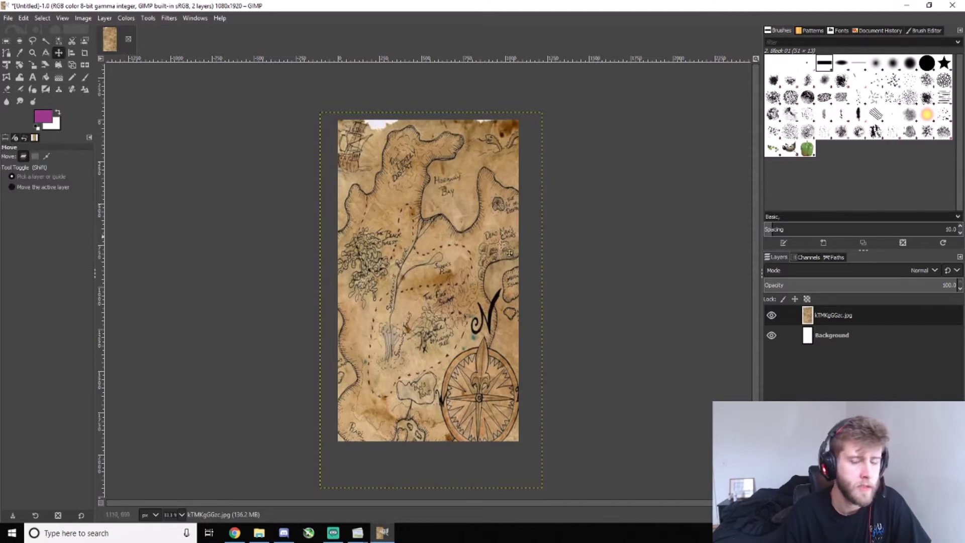
left_click_drag(456, 323, 433, 304)
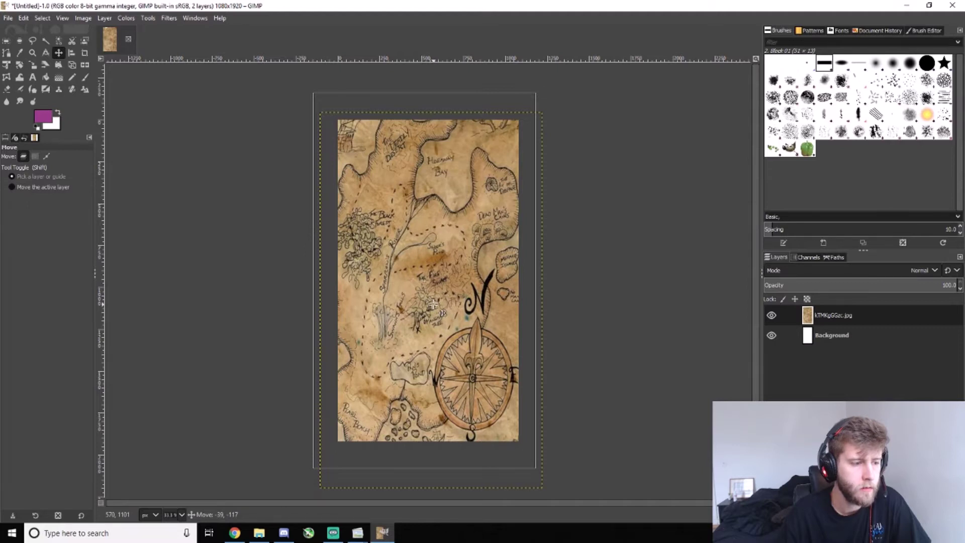
left_click_drag(433, 304, 433, 304)
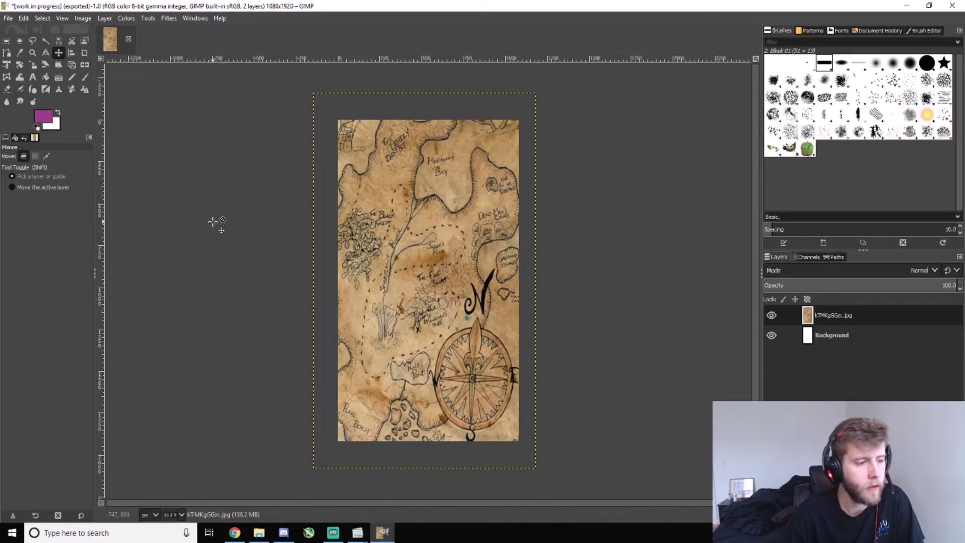
Try opening the "Season 8" title PNG as a separate image with its PNG offset applied, and close it again.
left_click(8, 18)
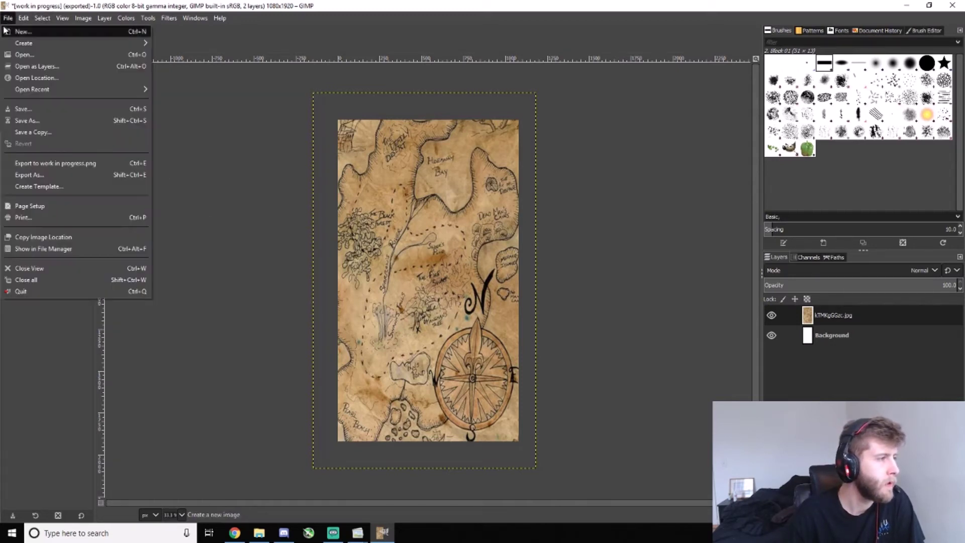
left_click(29, 56)
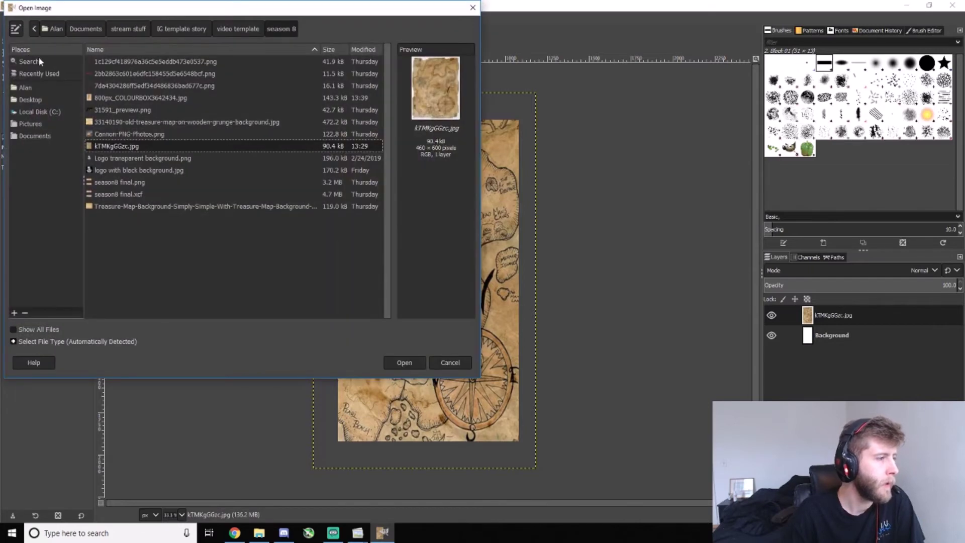
left_click(152, 73)
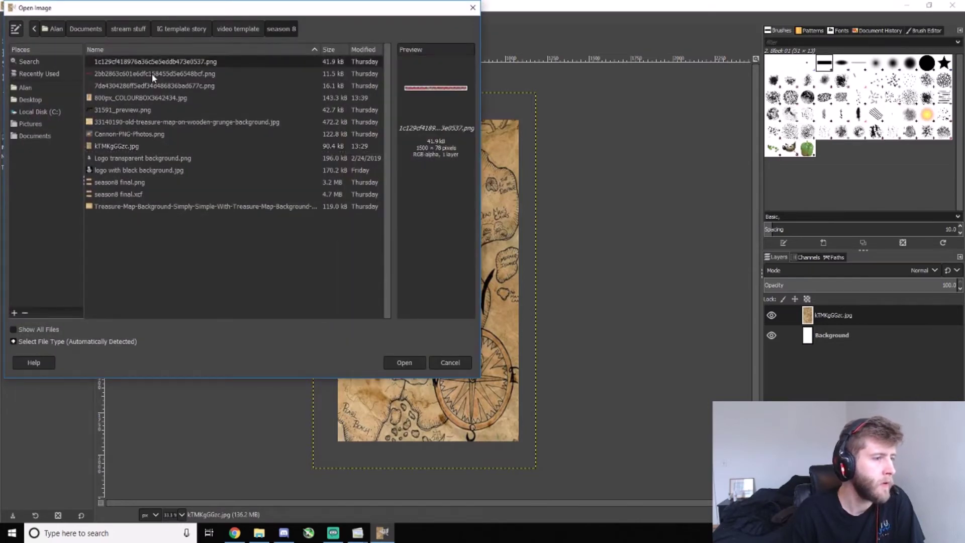
left_click(150, 87)
left_click(153, 79)
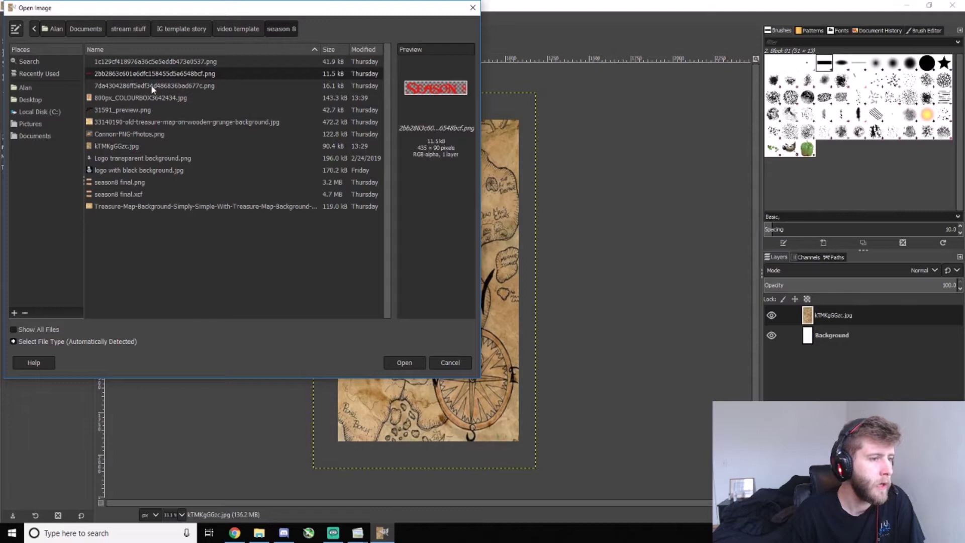
left_click(406, 363)
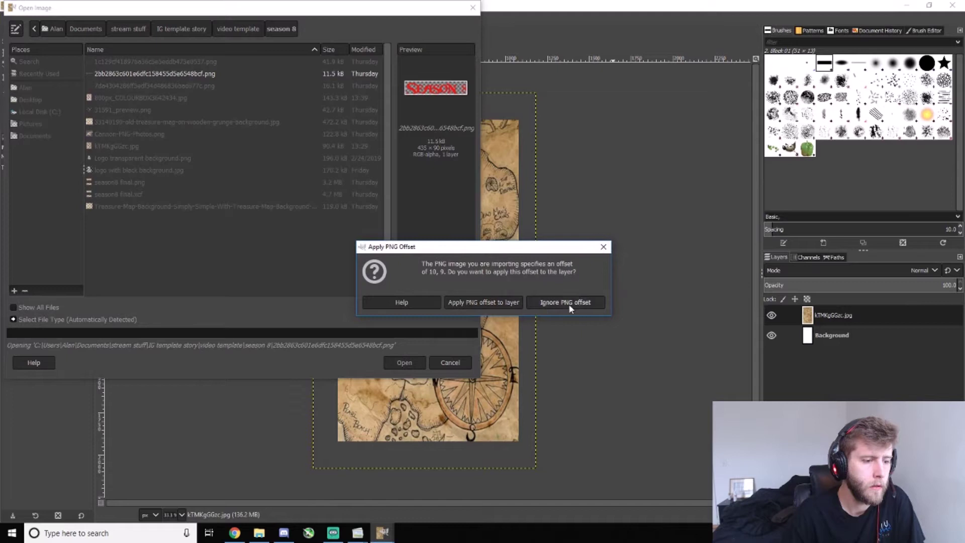
left_click(502, 305)
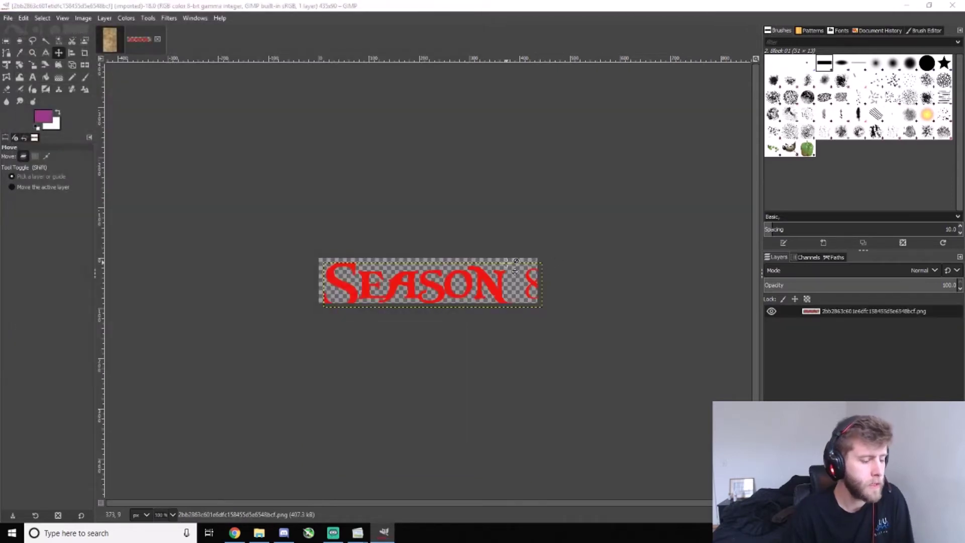
left_click(158, 40)
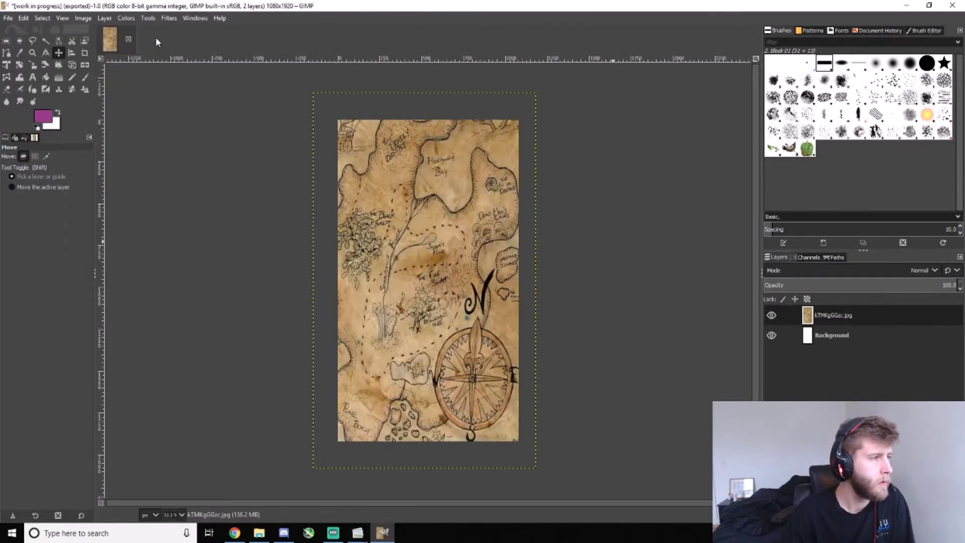
Add 2bb2863c601e6dfc158455d5e6548bcf.png, the "Season 8" title, as a layer over the map, ignoring its PNG offset.
left_click(8, 17)
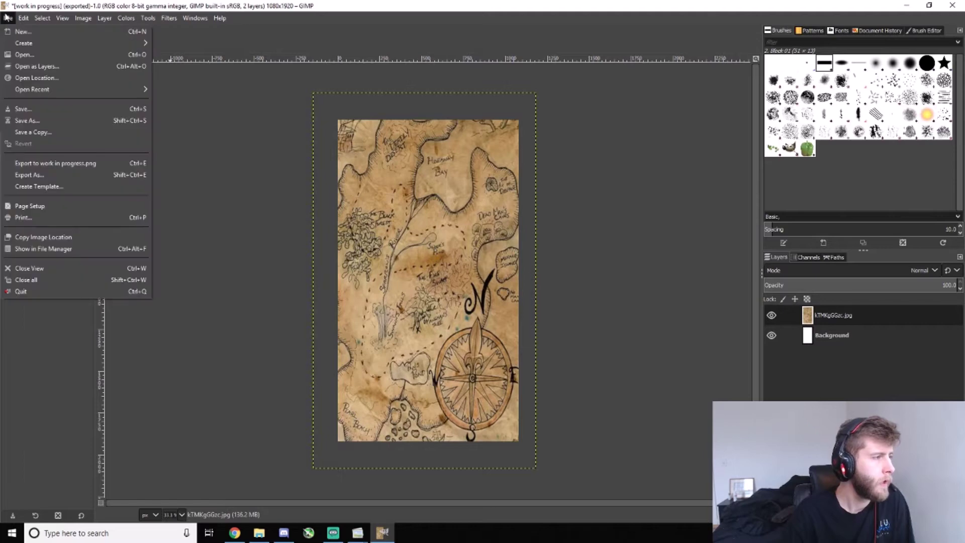
left_click(65, 64)
left_click(404, 363)
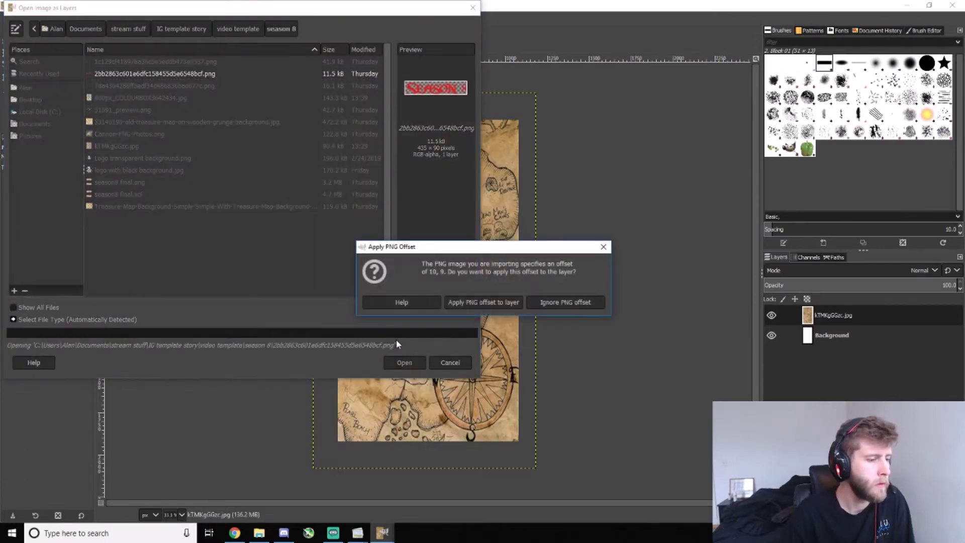
left_click(563, 302)
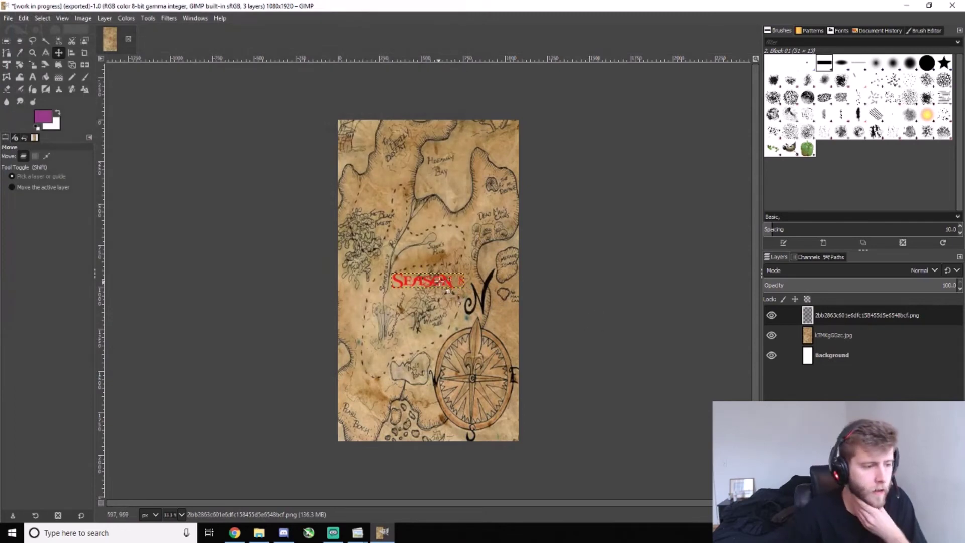
Switch to Chrome, search Google for "pirate text generator" and open Font Meme's Pirates of the Caribbean Font page.
key("alt+Tab")
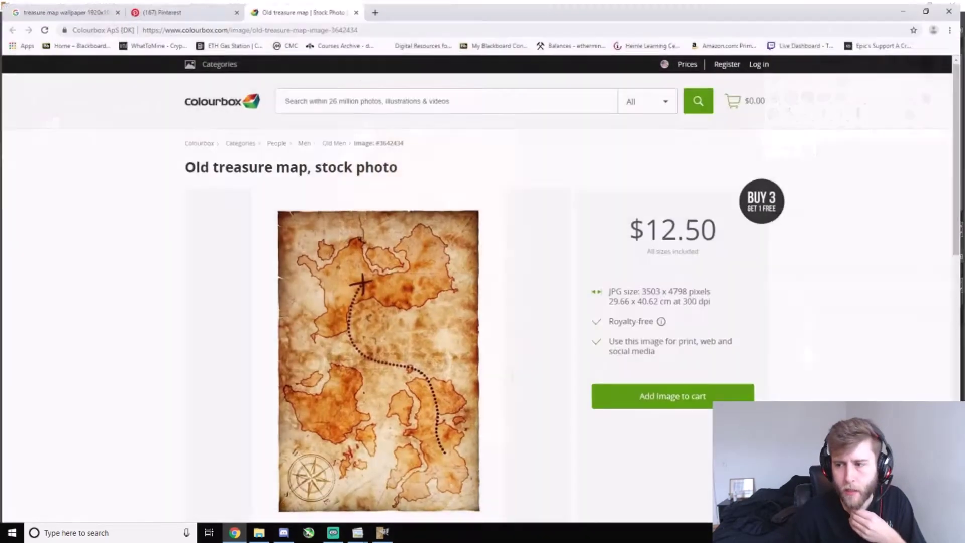
left_click(413, 29)
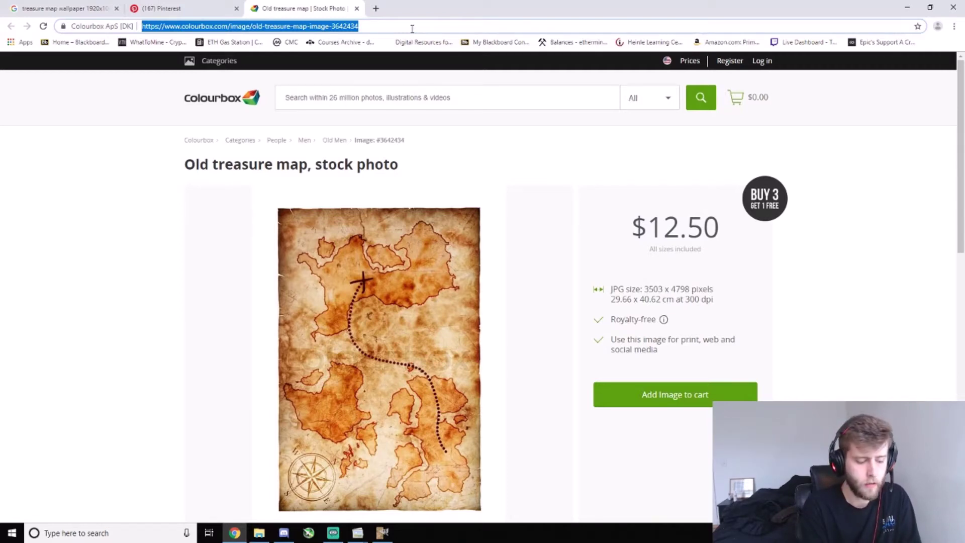
type("pirate text ge")
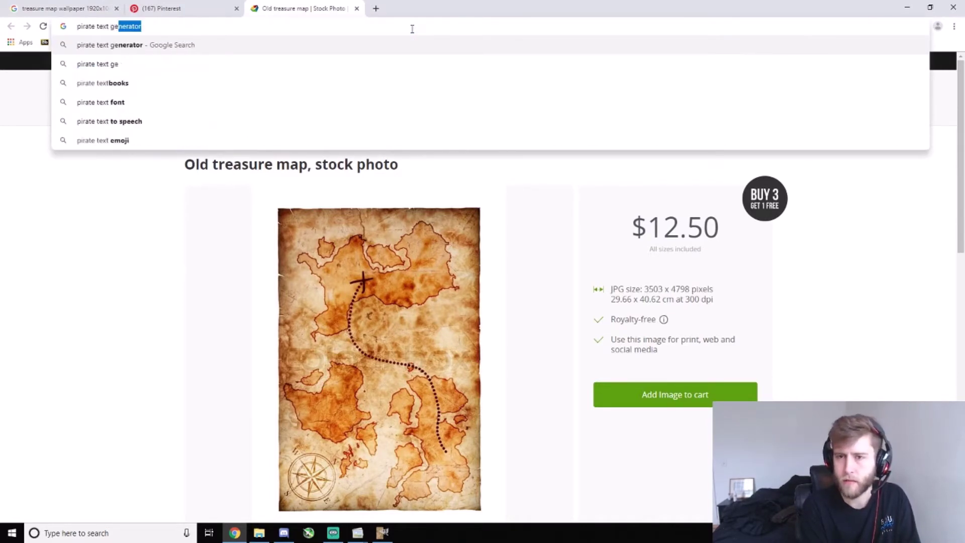
type("n")
key("Return")
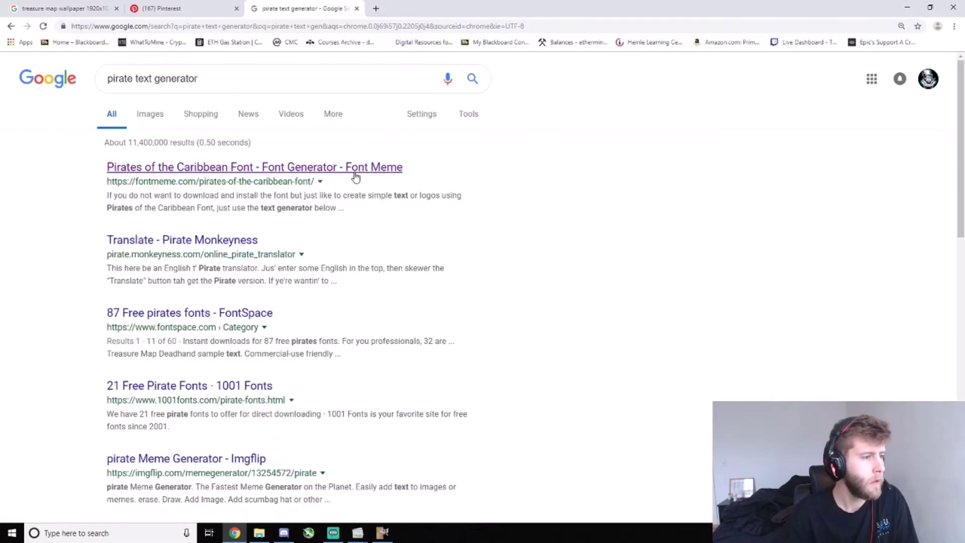
left_click(355, 176)
Enter "If you like this content check me out live at" followed by the Twitch channel address as the generator's text.
scroll(330, 237, "down", 10)
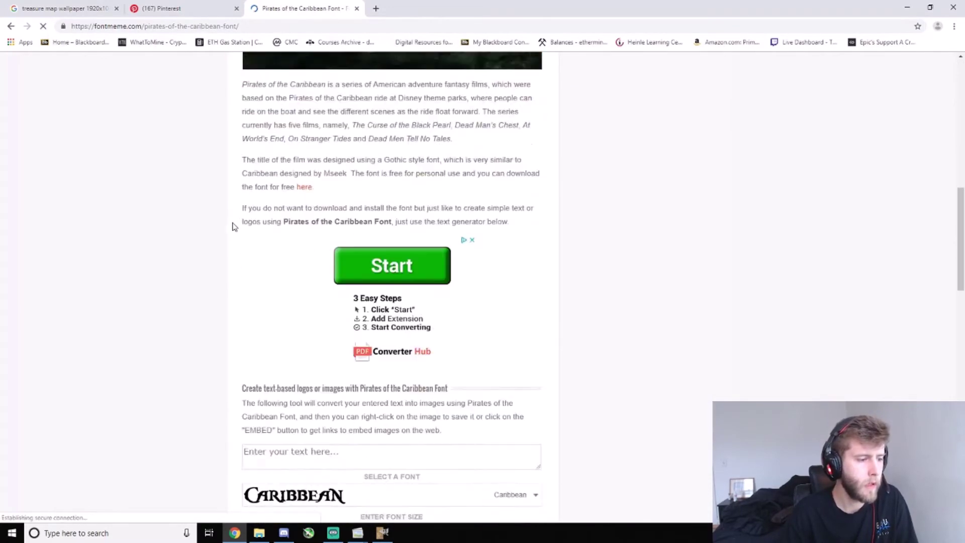
scroll(234, 226, "down", 5)
left_click(319, 236)
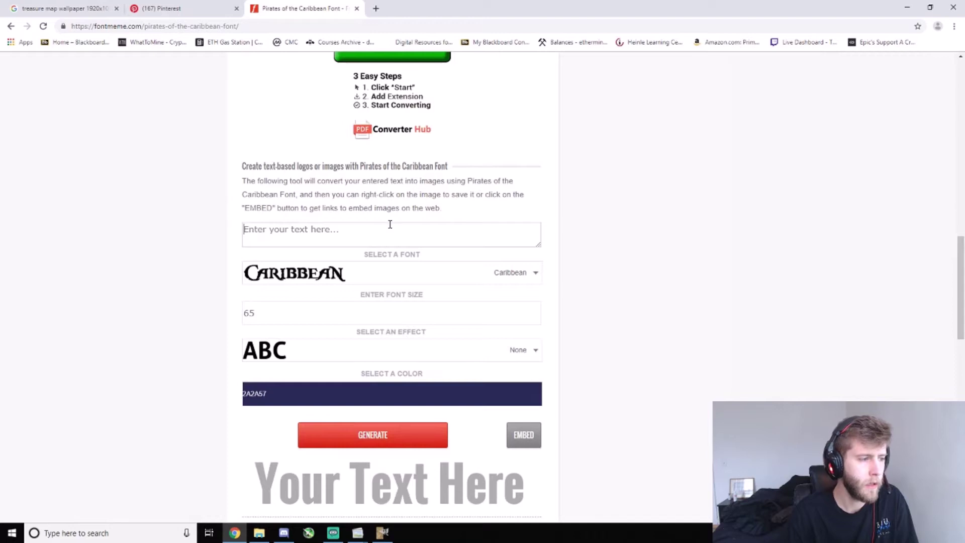
type("F")
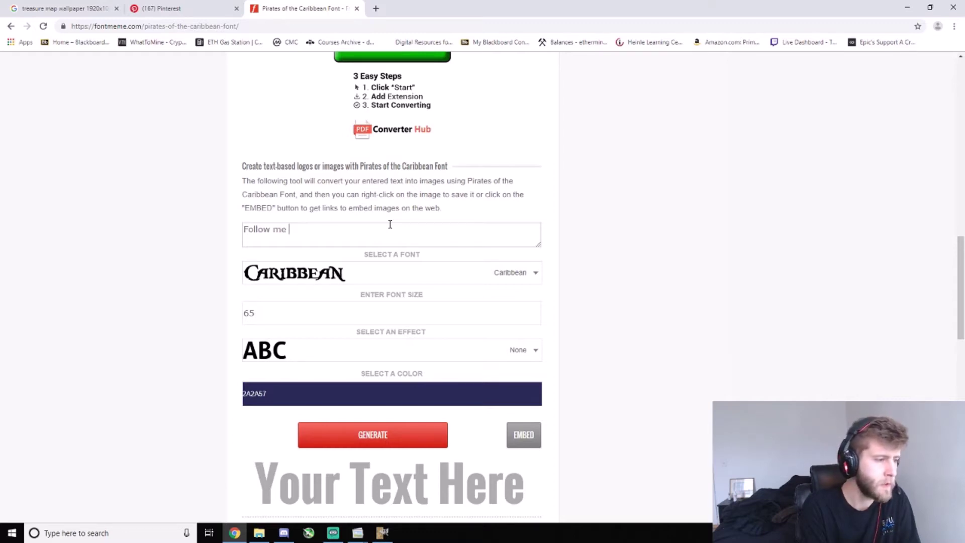
key("BackSpace")
type("If you like this co")
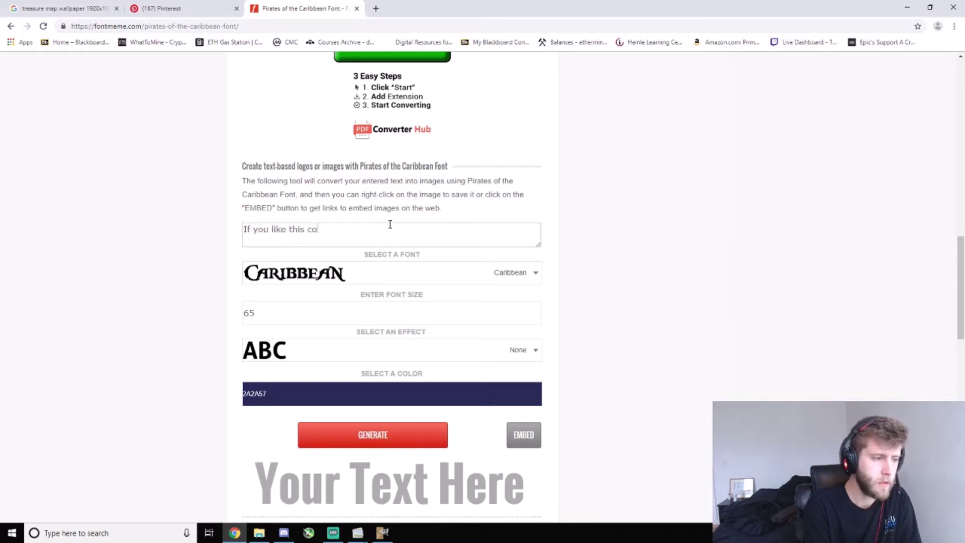
type("ntent check me out live at")
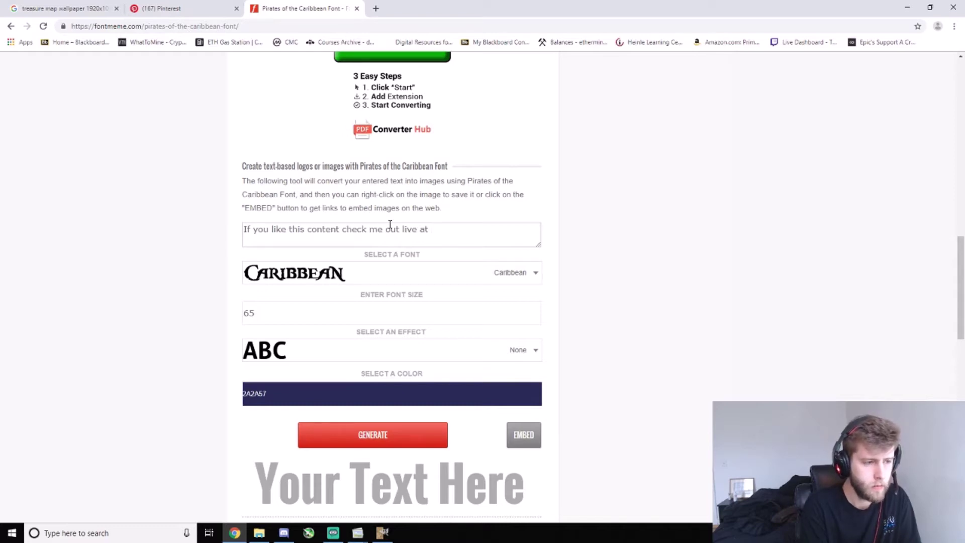
type("ch.tv/vegan_chef")
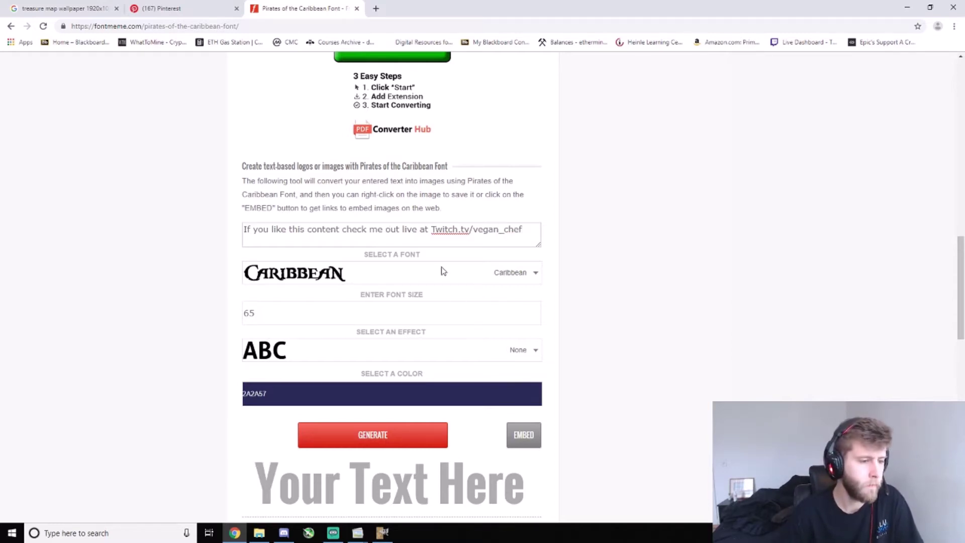
Keep Caribbean as the font and look through the available text effects without choosing one.
left_click(533, 280)
left_click(539, 291)
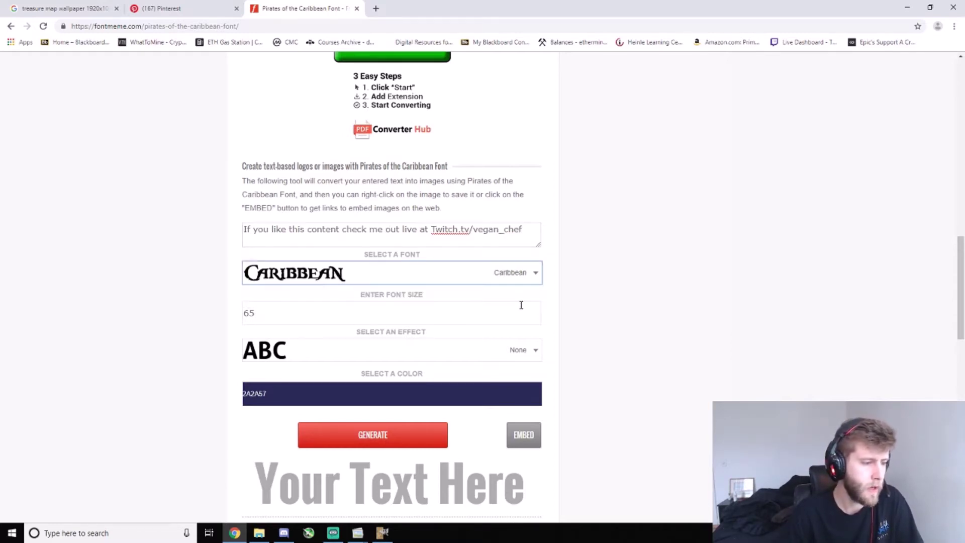
scroll(296, 305, "down", 1)
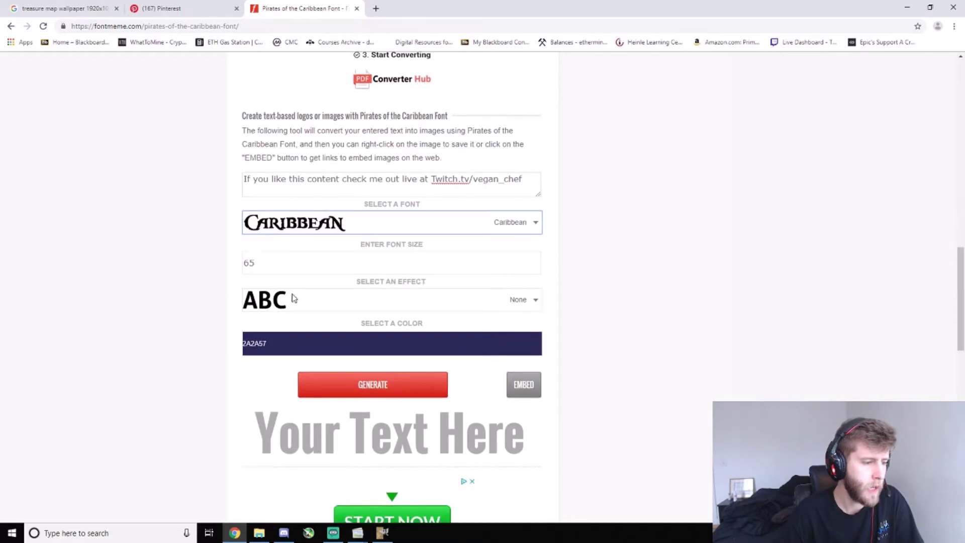
left_click(493, 298)
scroll(505, 332, "down", 5)
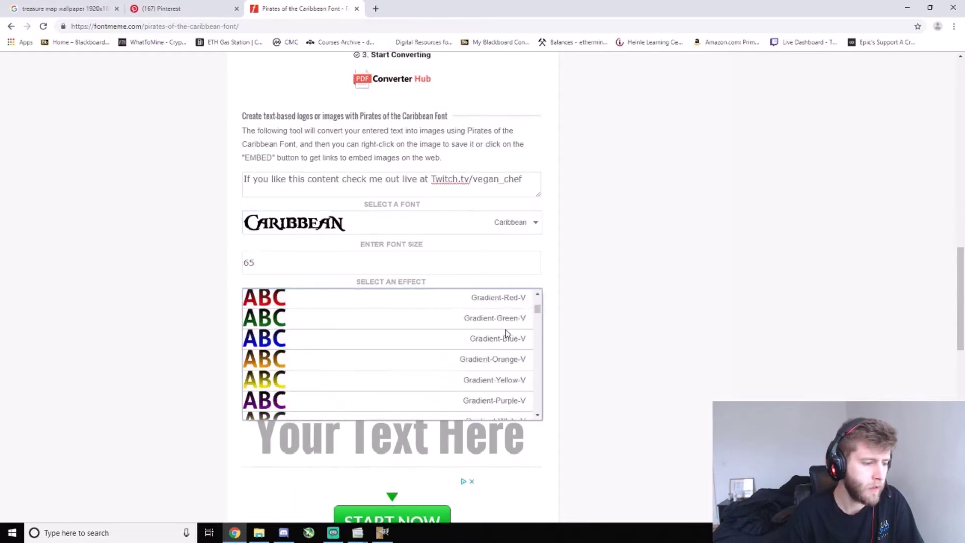
left_click(636, 352)
Set the text colour to red FF0906 and generate the text image.
scroll(601, 329, "down", 1)
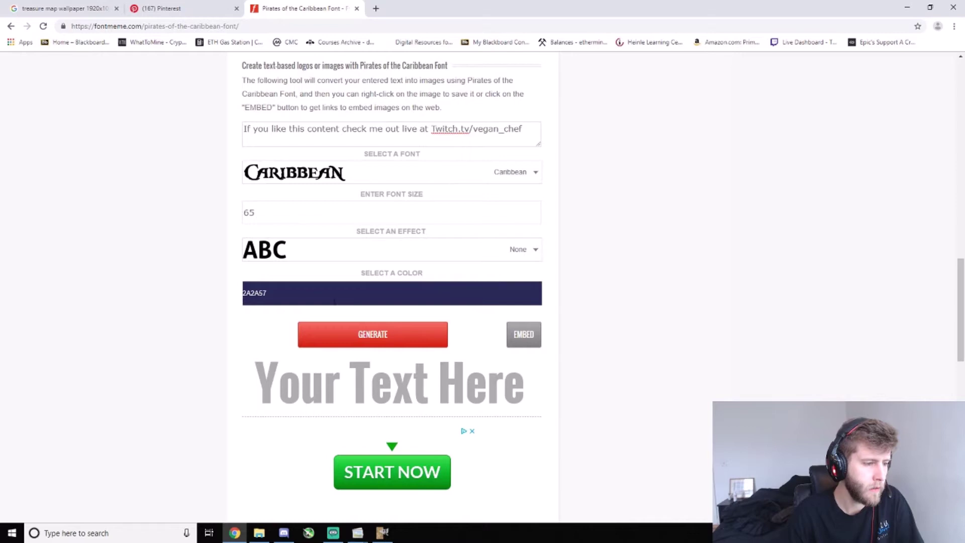
left_click(285, 294)
left_click_drag(333, 338, 248, 314)
left_click_drag(382, 355, 382, 313)
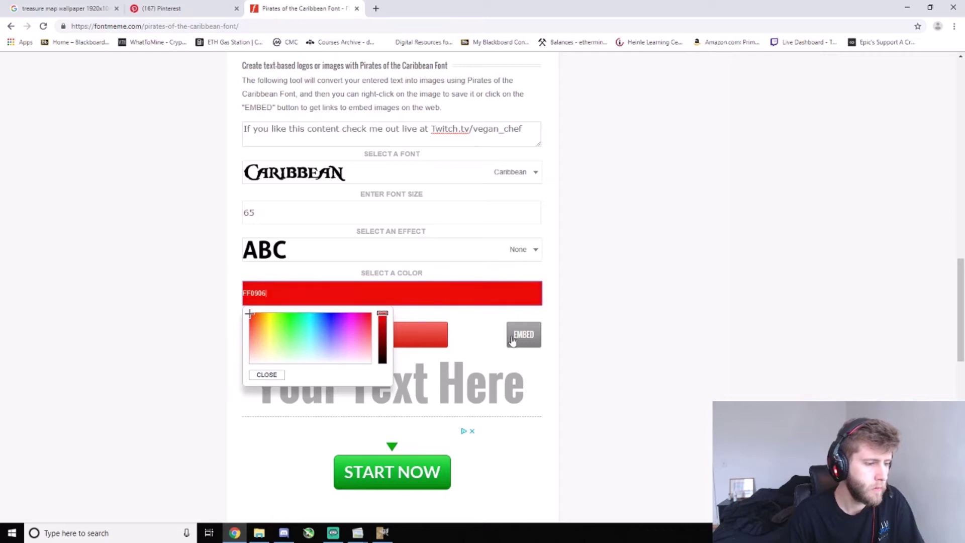
left_click(493, 332)
scroll(477, 402, "down", 2)
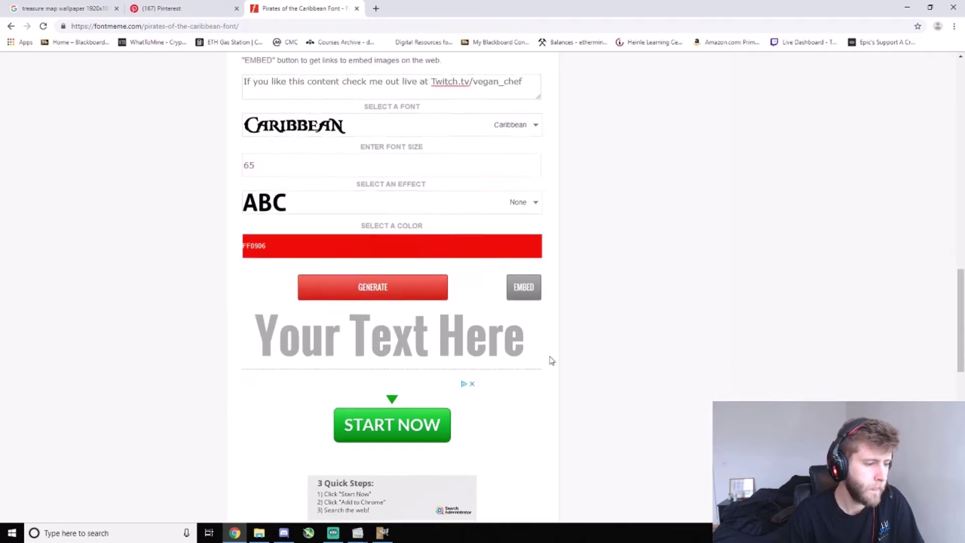
left_click(393, 228)
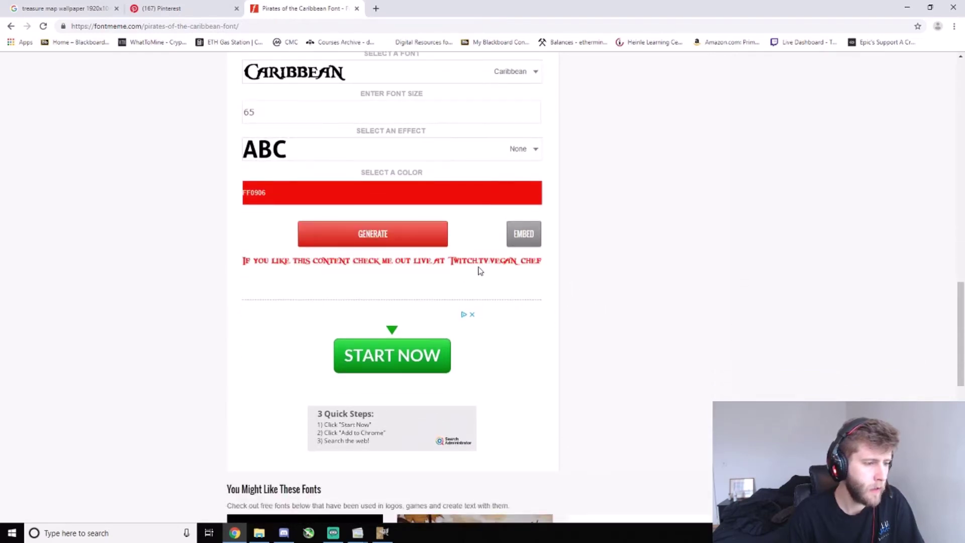
Shorten the generator's text to "Check me out live at" and generate the image again.
mouse_move(428, 271)
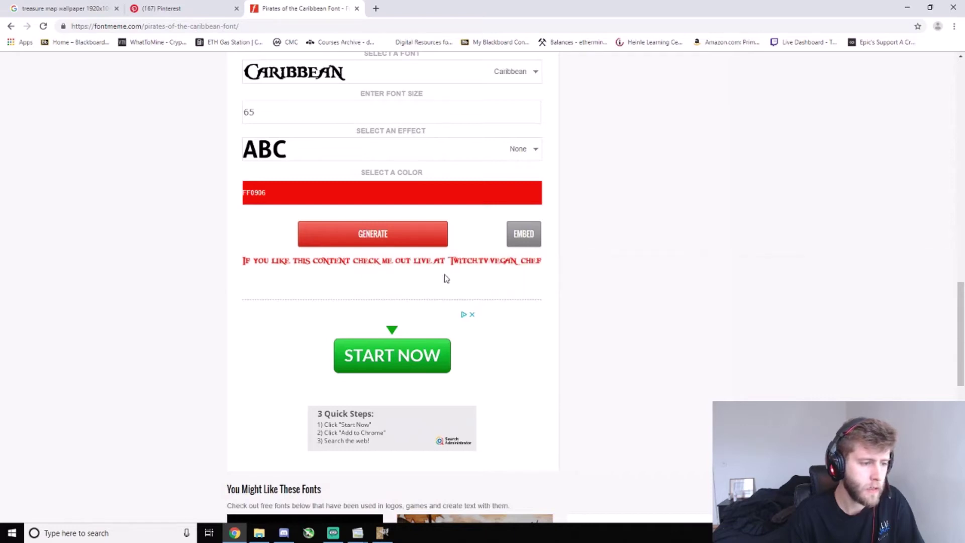
scroll(459, 285, "up", 3)
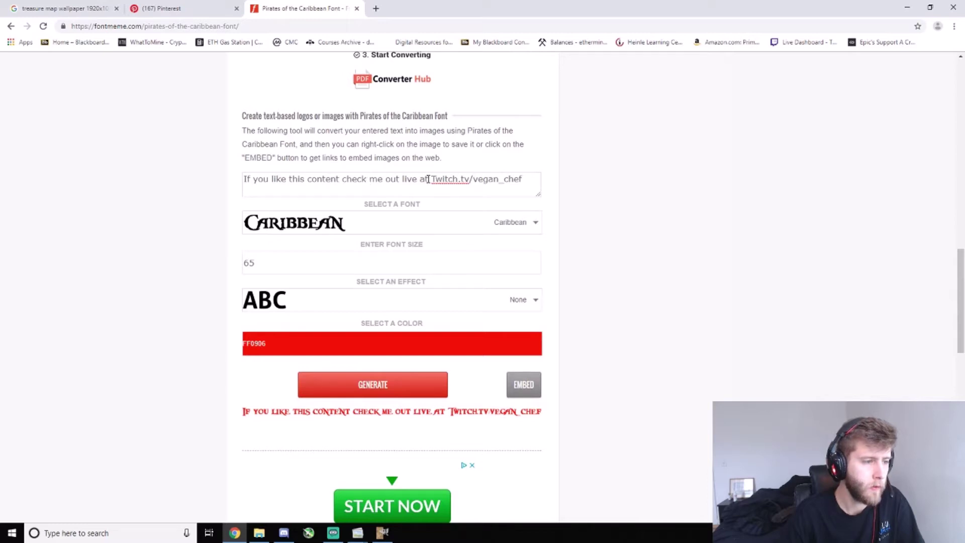
left_click_drag(431, 180, 575, 214)
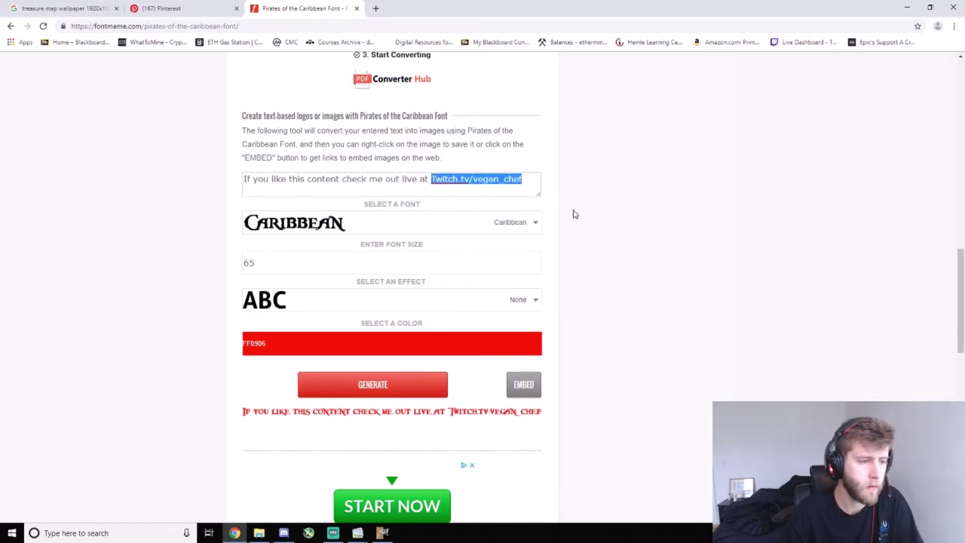
key("BackSpace")
left_click_drag(342, 179, 244, 180)
key("BackSpace")
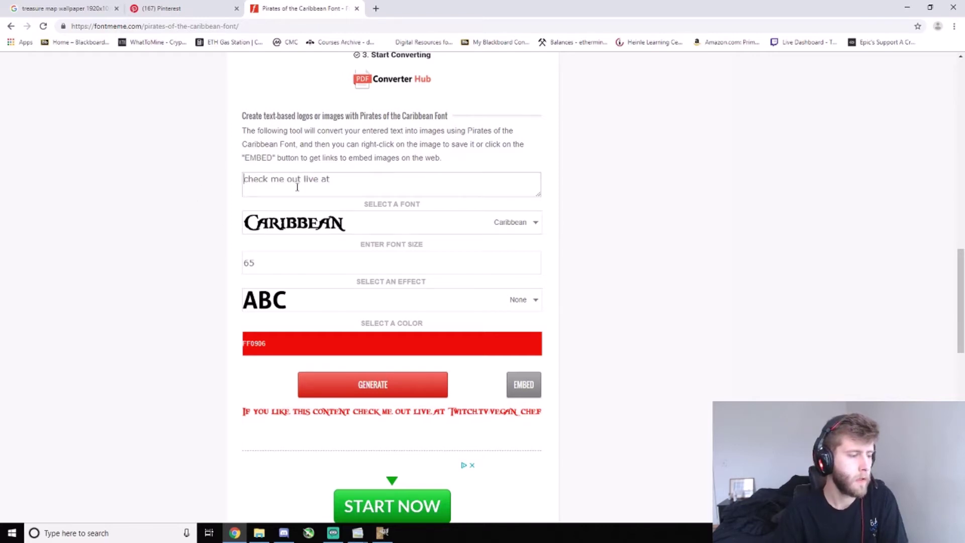
key("Delete")
type("C")
left_click(373, 380)
Save the generated "Check me out live at" image in the season 8 folder as PNG file 2fac62dbcb51f2fa15b75a3aa6b32feb.
scroll(481, 380, "down", 1)
right_click(482, 381)
left_click(601, 490)
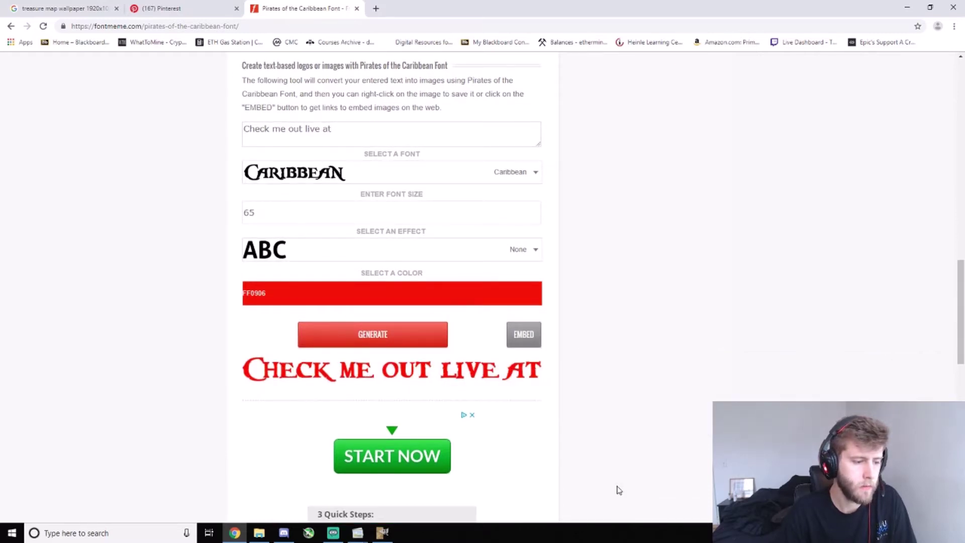
scroll(619, 447, "down", 4)
scroll(579, 412, "up", 3)
right_click(493, 326)
left_click(550, 344)
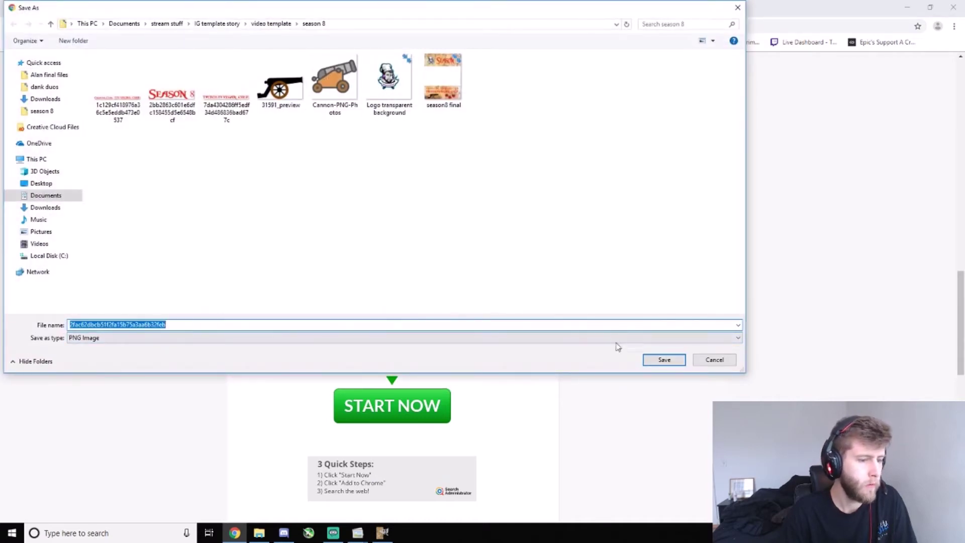
left_click(664, 360)
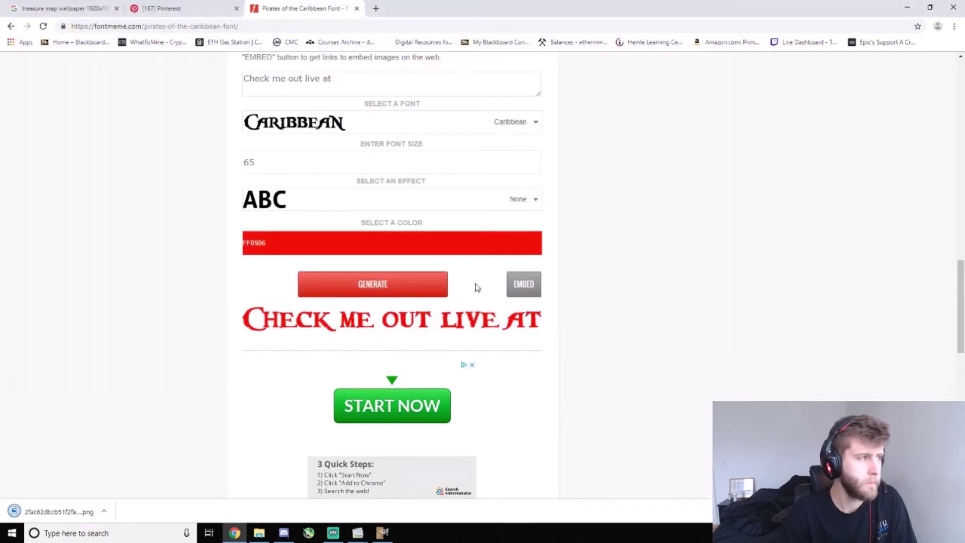
Back in GIMP, move the "Season 8" title about 500 px up and scale it to about 650 px wide.
left_click(911, 7)
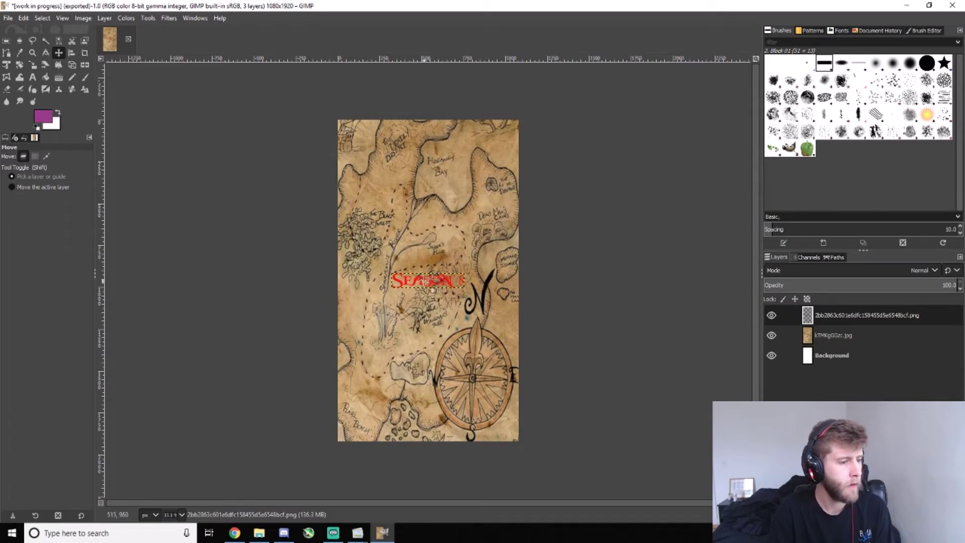
left_click_drag(410, 290, 405, 206)
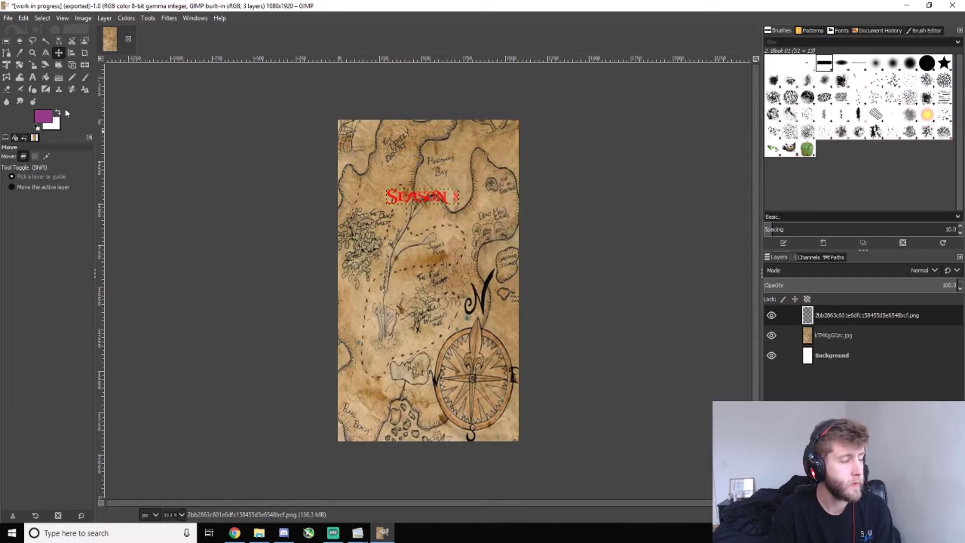
left_click(34, 65)
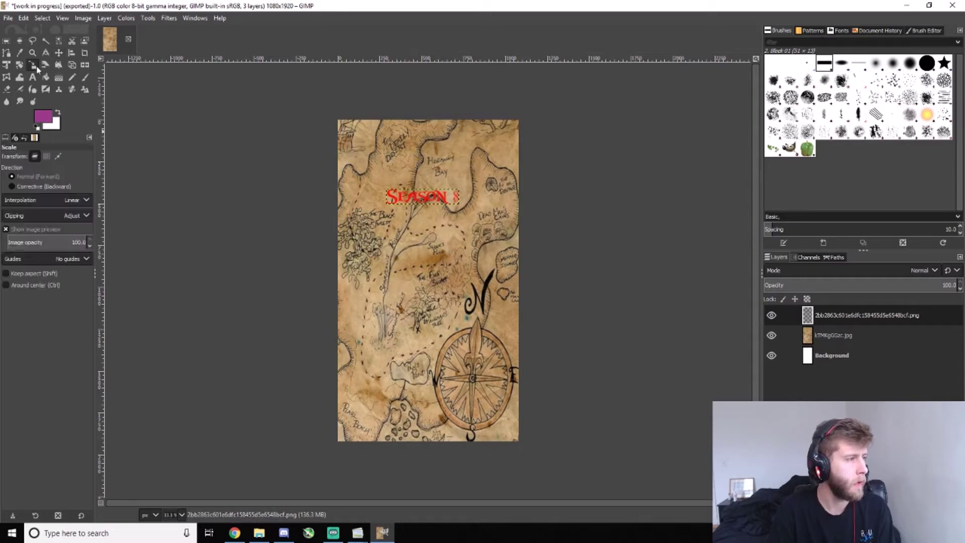
left_click(406, 205)
left_click_drag(387, 191, 354, 172)
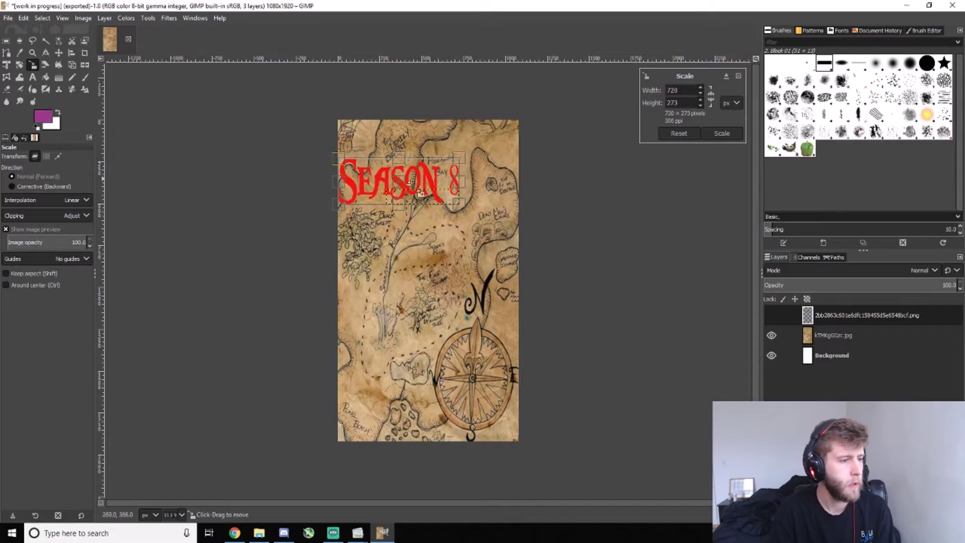
left_click_drag(462, 209, 522, 231)
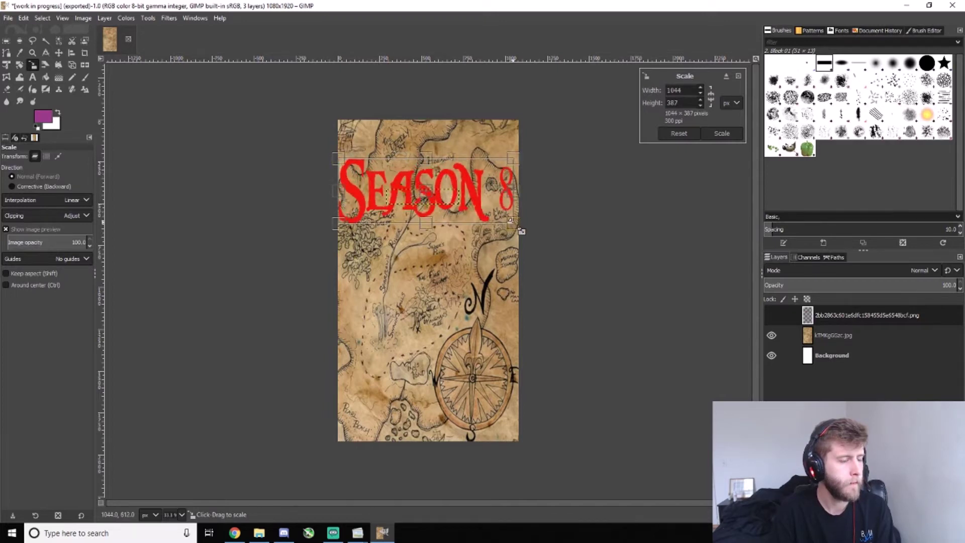
left_click_drag(344, 162, 398, 186)
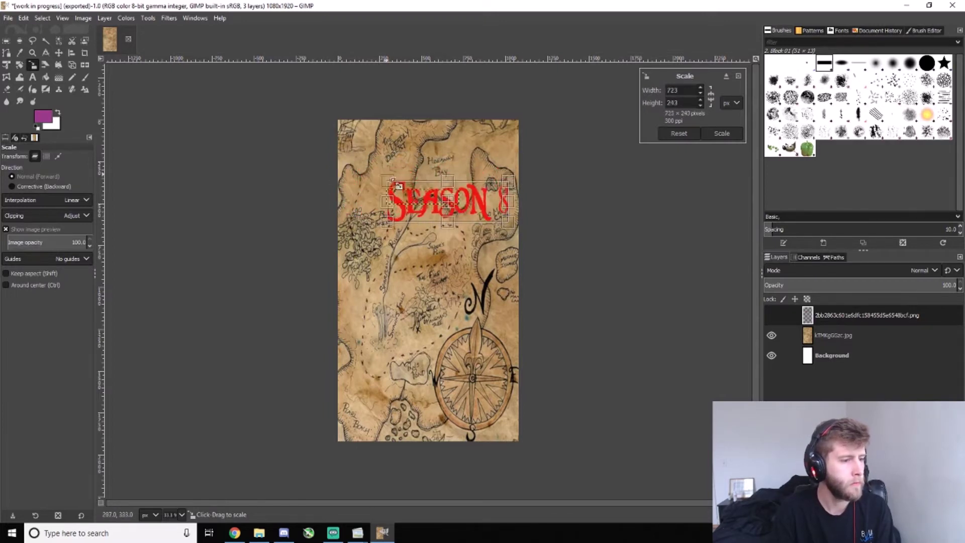
key("Return")
Move the enlarged "Season 8" title into the lower-left corner of the canvas.
key("m")
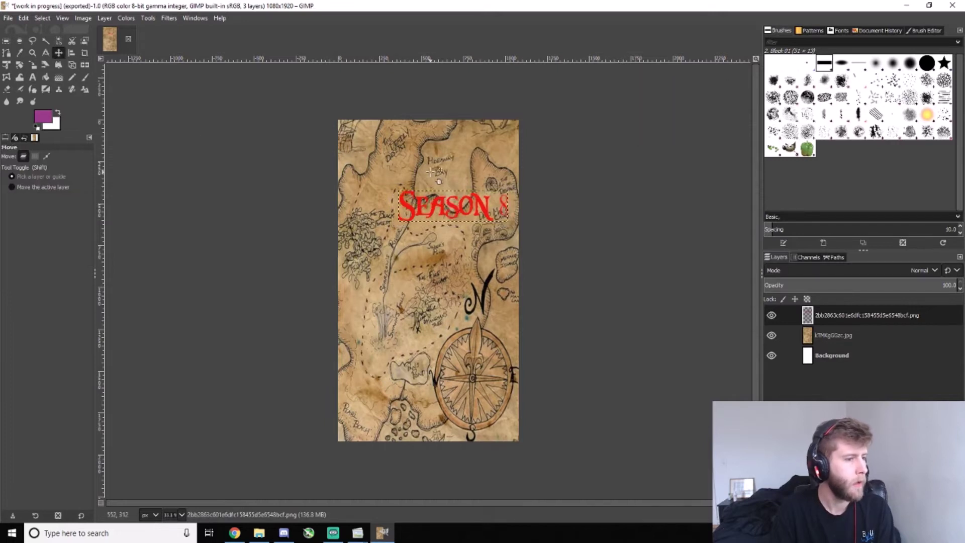
left_click_drag(445, 208, 455, 177)
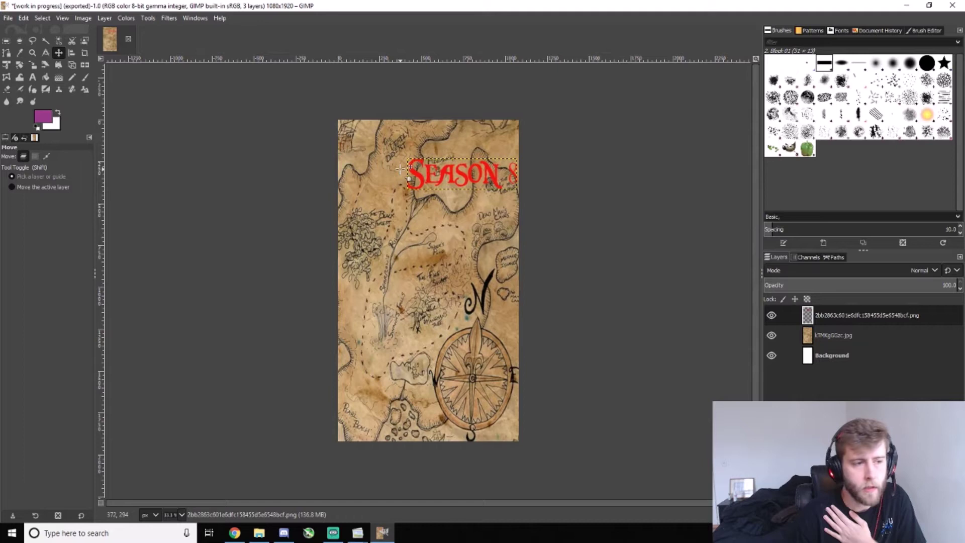
left_click_drag(415, 177, 346, 427)
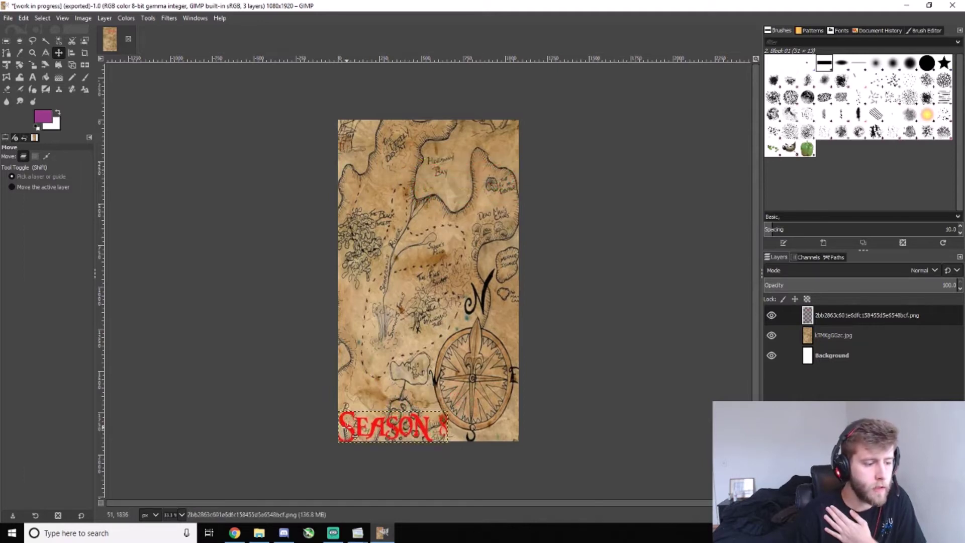
Look through the season 8 folder's image previews and import "Logo transparent background.png" as a new layer.
left_click(8, 19)
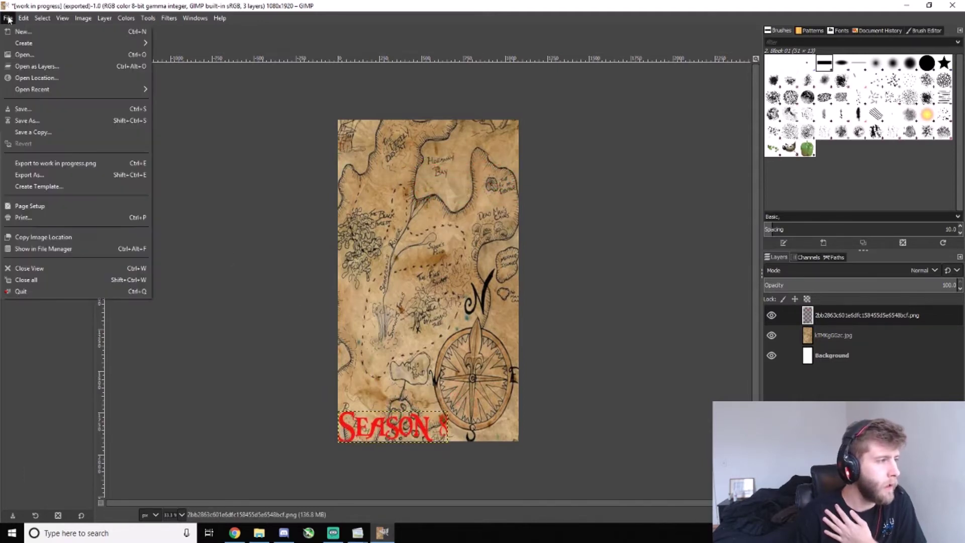
left_click(49, 67)
left_click(180, 62)
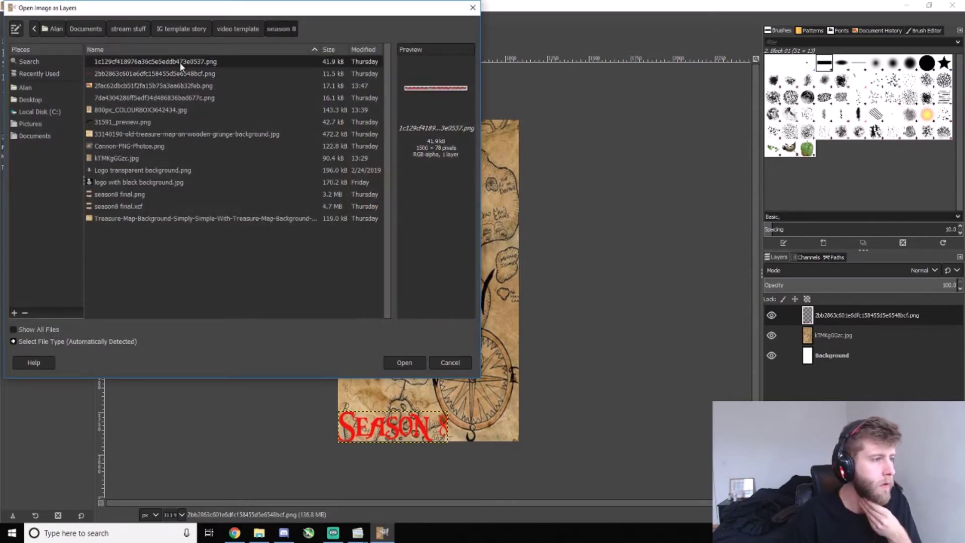
left_click(188, 86)
left_click(180, 109)
left_click(163, 134)
left_click(149, 123)
left_click(150, 146)
left_click(144, 158)
left_click(143, 173)
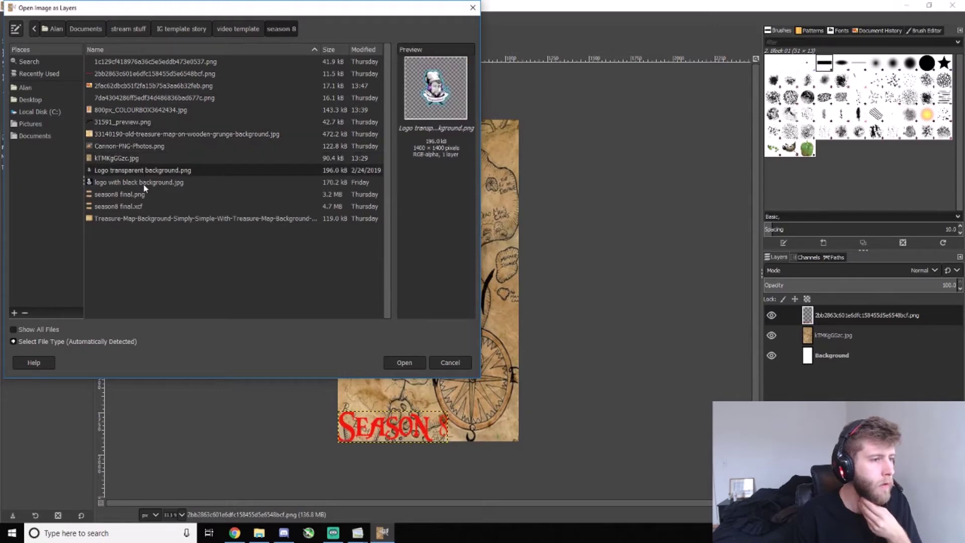
left_click(399, 362)
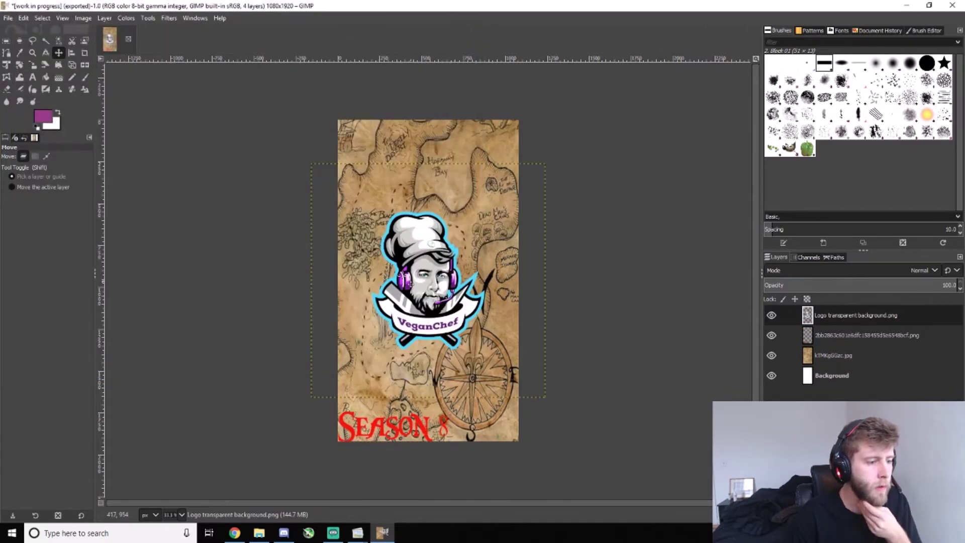
Scale the VeganChef logo to about 827 x 806 px and move it into the canvas's upper-right corner.
left_click(33, 64)
left_click_drag(391, 220, 471, 312)
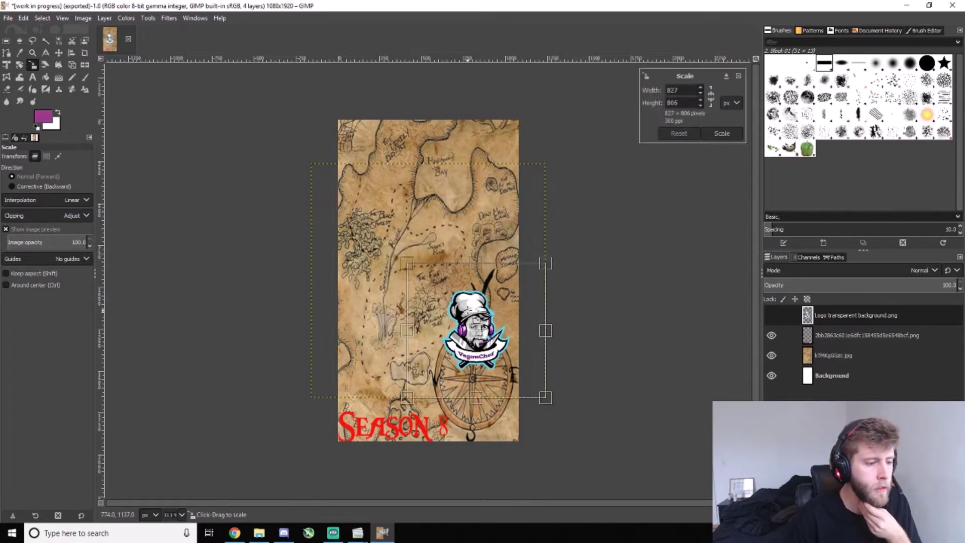
left_click(724, 134)
left_click(59, 52)
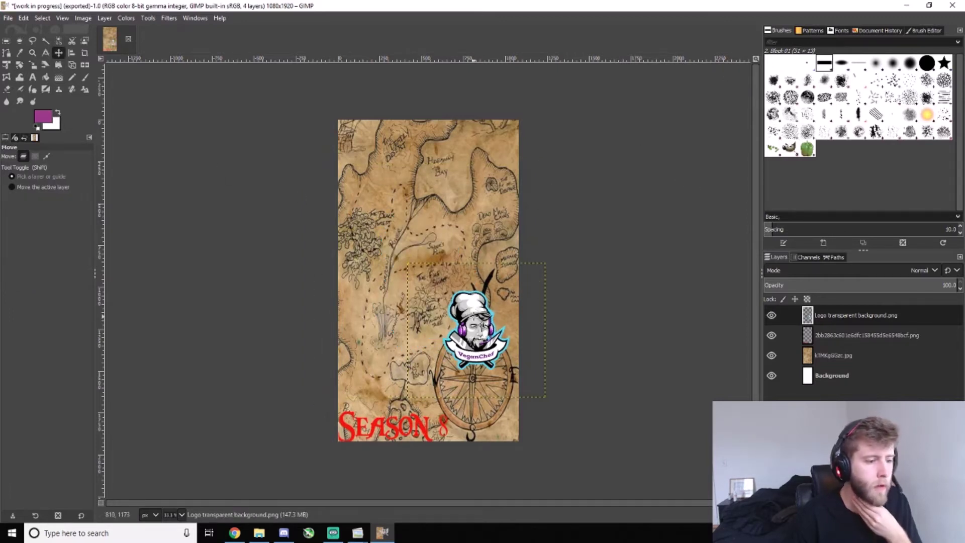
left_click_drag(473, 316, 399, 291)
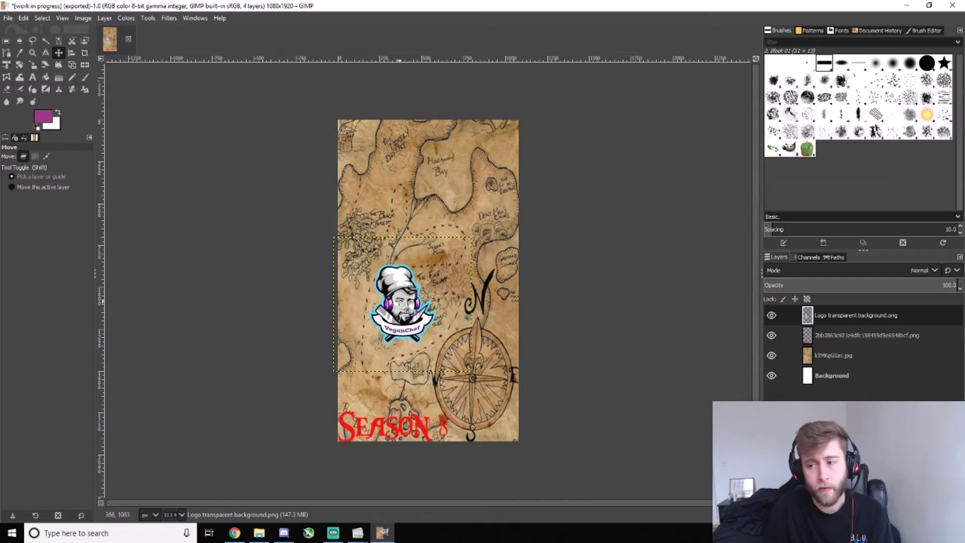
left_click_drag(406, 298, 485, 156)
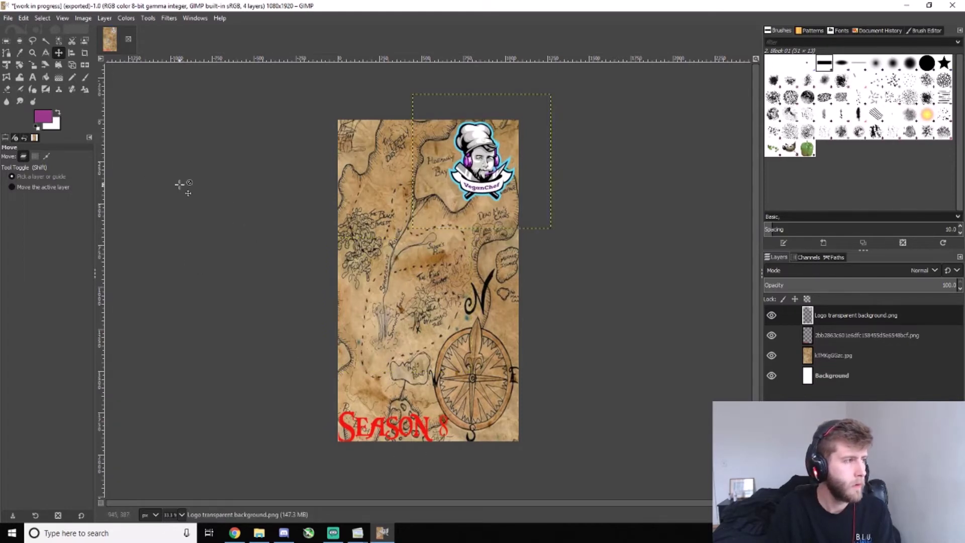
Import 2fac62dbcb51f2fa15b75a3aa6b32feb.png as a layer, ignoring its PNG offset, and move it just above the "Season 8" title.
left_click(9, 20)
left_click(37, 66)
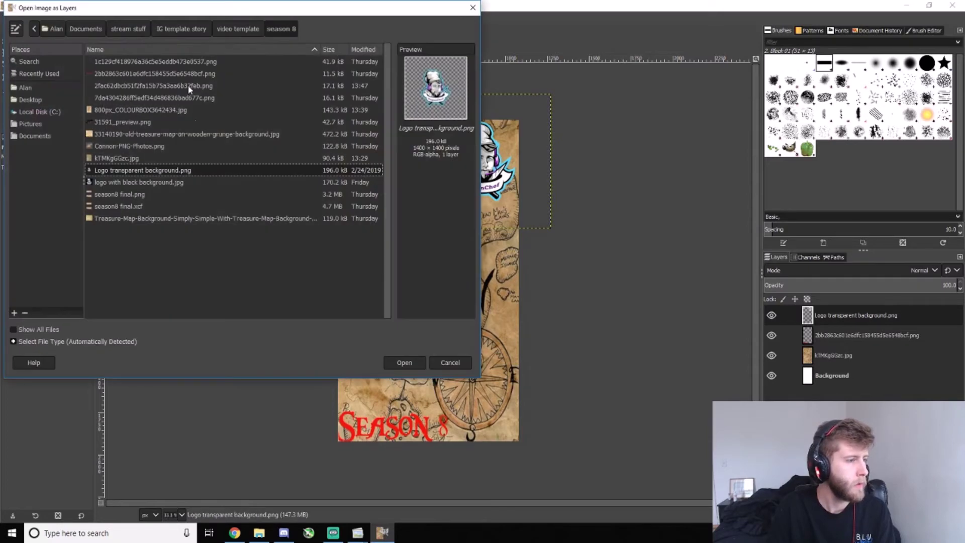
left_click(151, 73)
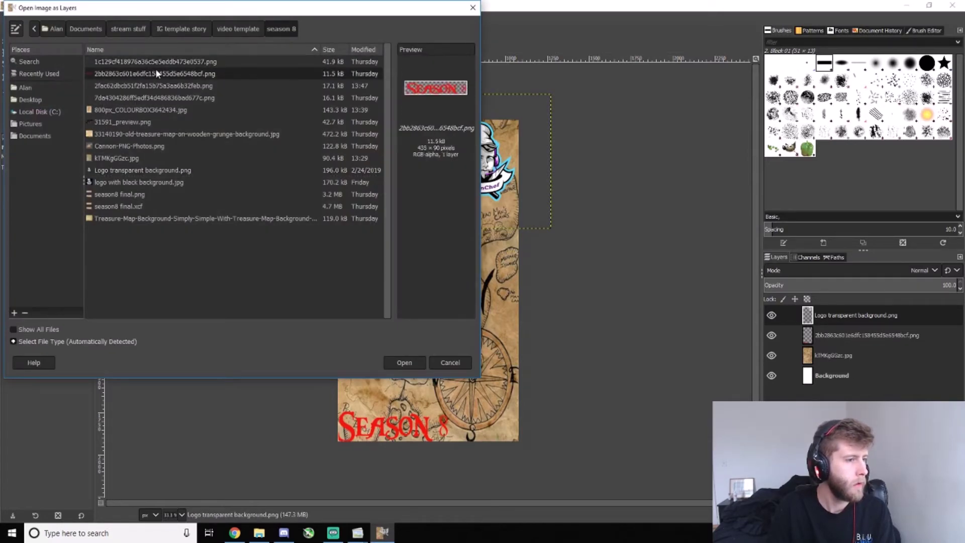
left_click(159, 87)
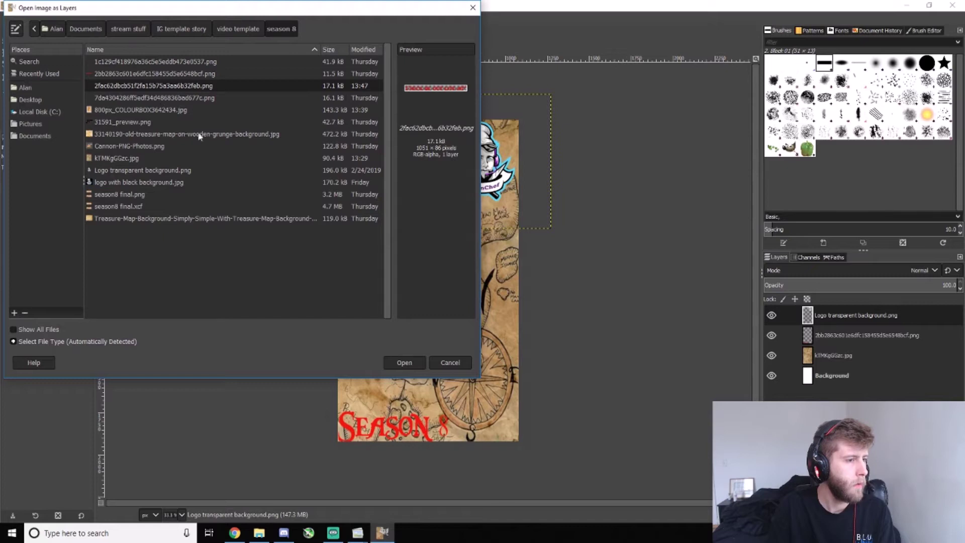
left_click(405, 362)
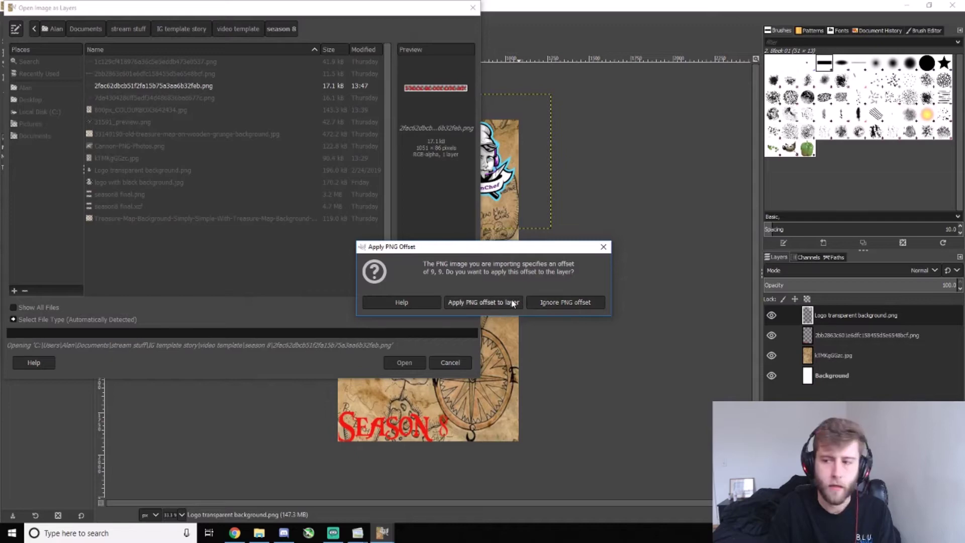
left_click(576, 302)
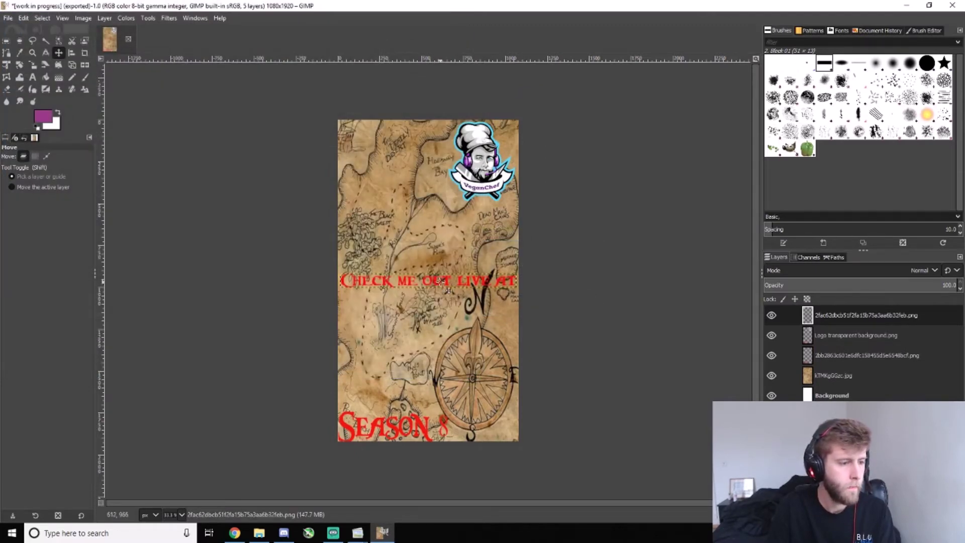
left_click_drag(435, 280, 432, 391)
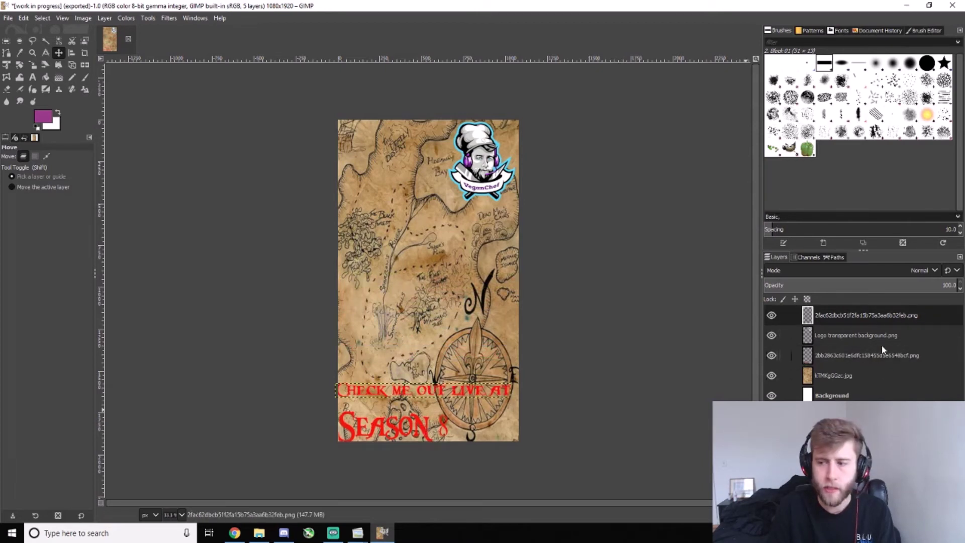
Move the "Season 8" title to the canvas's upper-left corner, beside the VeganChef logo.
left_click(874, 355)
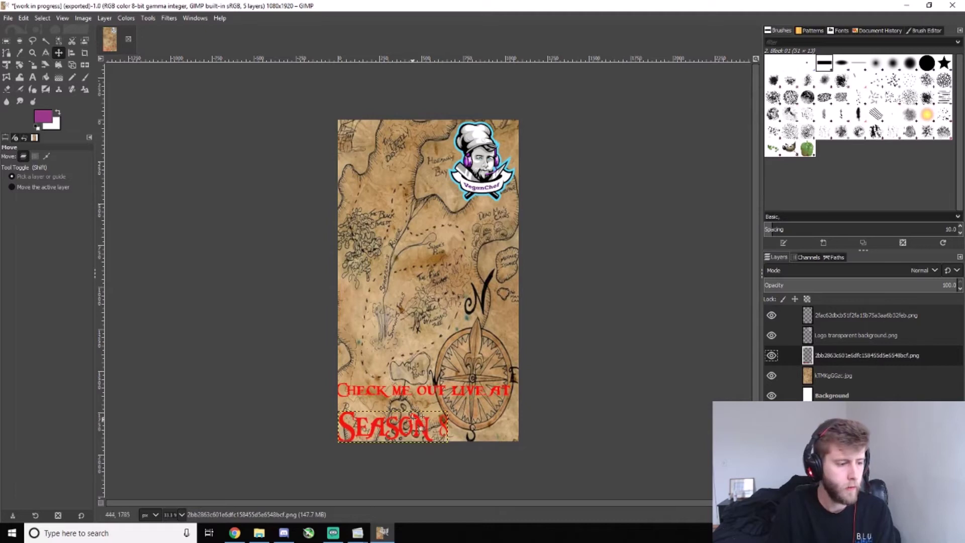
left_click_drag(427, 432, 430, 155)
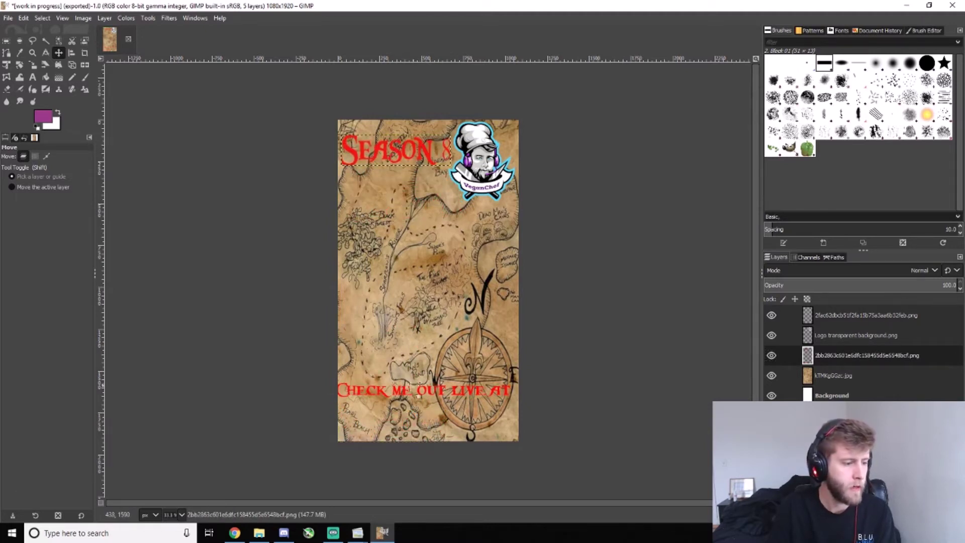
Move the "Check me out live at" text about 150 px up and centre it across the canvas width.
left_click(403, 393)
left_click_drag(401, 391, 398, 391)
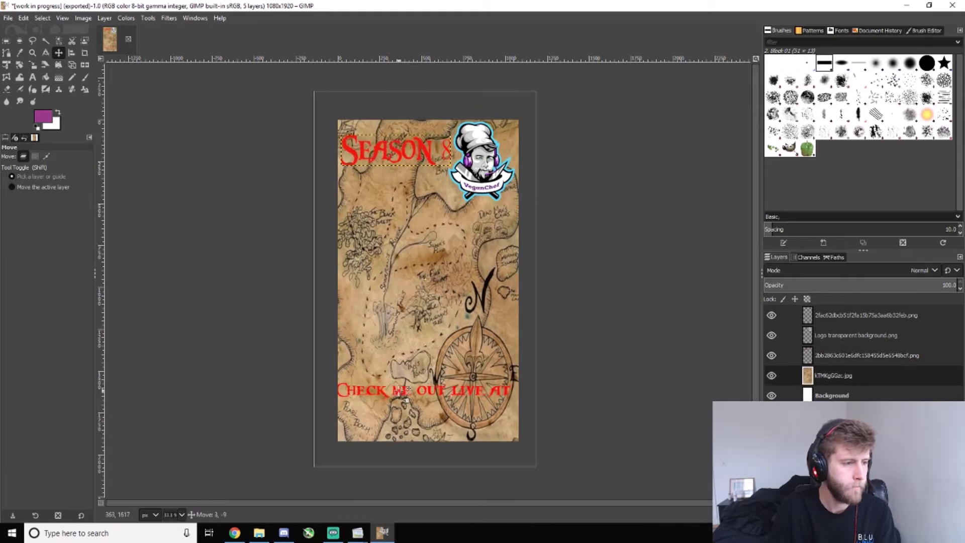
left_click(362, 392)
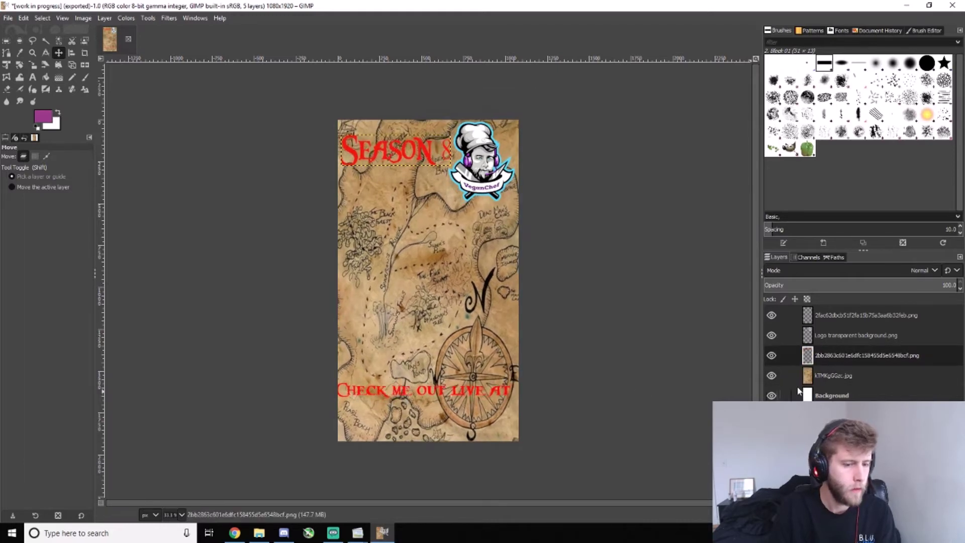
left_click(899, 315)
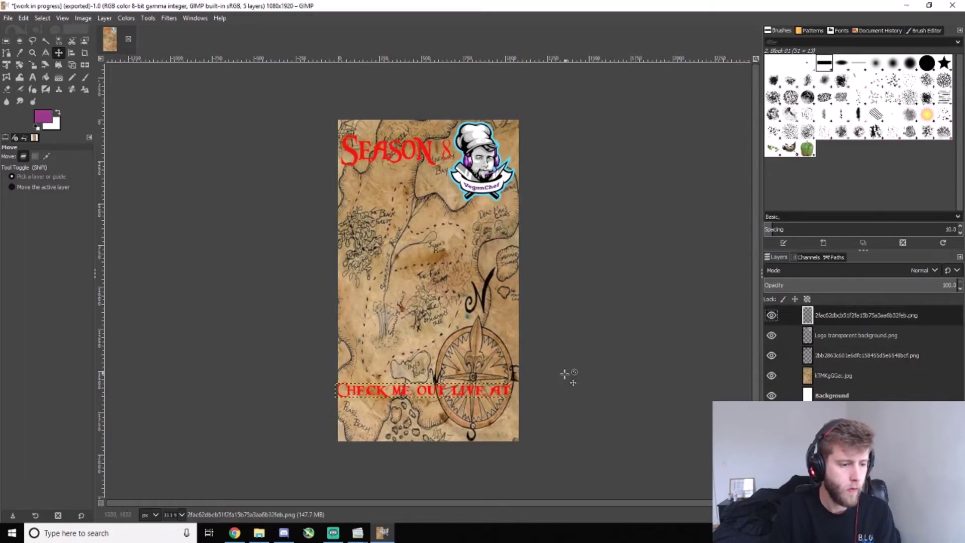
left_click_drag(514, 401, 520, 377)
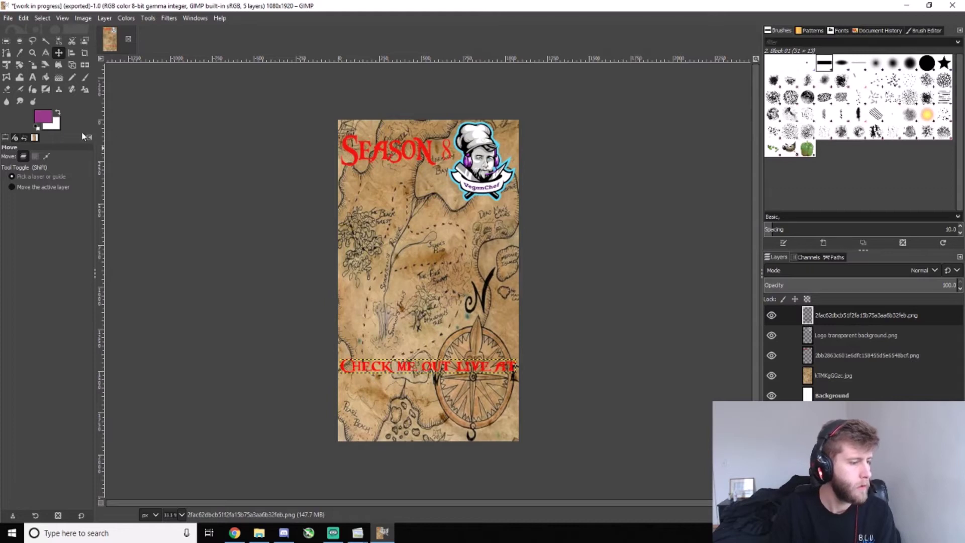
Shift the treasure map background about 25 px right and 55 px down.
left_click(9, 18)
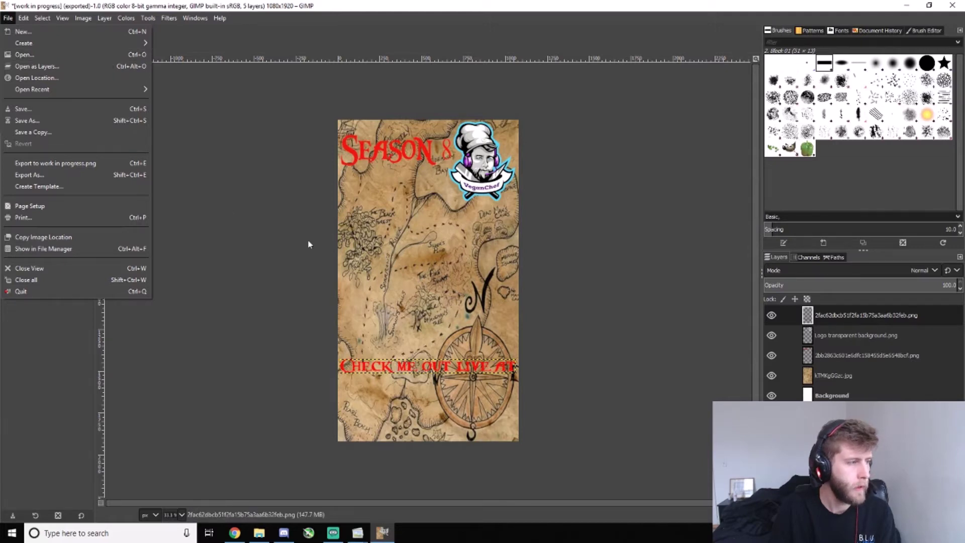
left_click(879, 386)
left_click(879, 386)
mouse_move(400, 262)
left_mouse_down()
mouse_move(393, 290)
mouse_move(381, 257)
mouse_move(393, 236)
mouse_move(393, 251)
mouse_move(413, 259)
mouse_move(398, 255)
mouse_move(404, 280)
mouse_move(401, 256)
mouse_move(407, 272)
left_mouse_up()
Import 7da4304286ff5edf34d486836bad677c.png as a layer, ignoring its PNG offset, and move it below the "Check me out live at" text.
left_click(8, 18)
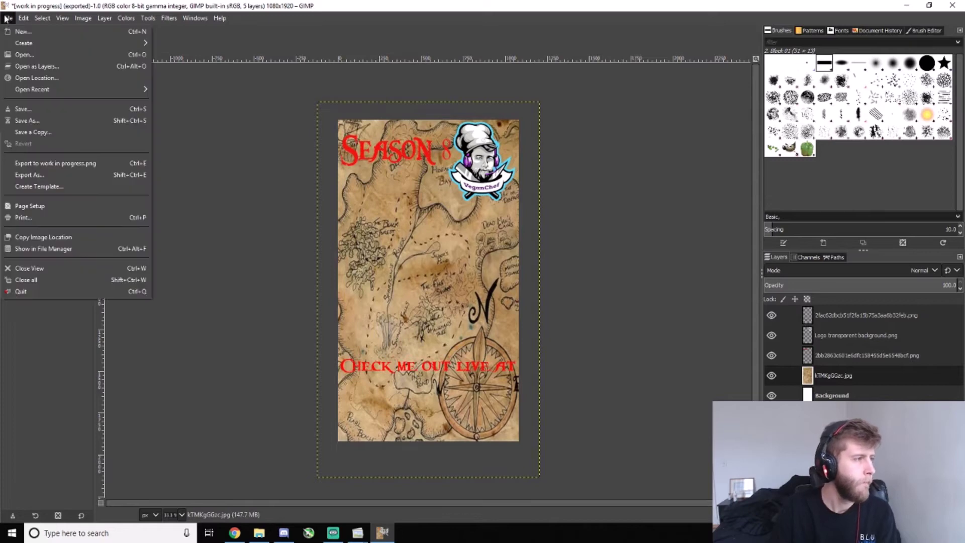
left_click(46, 64)
left_click(165, 98)
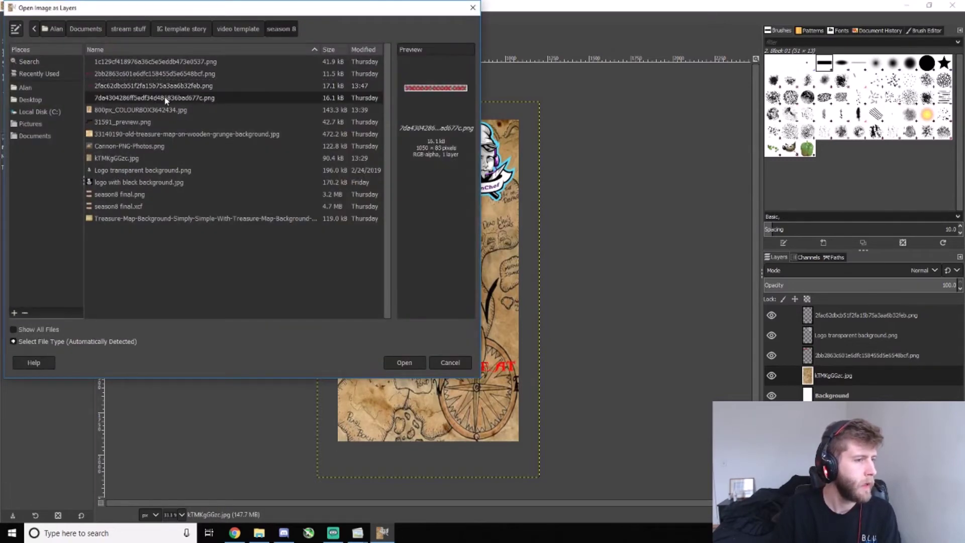
left_click(405, 362)
left_click(573, 303)
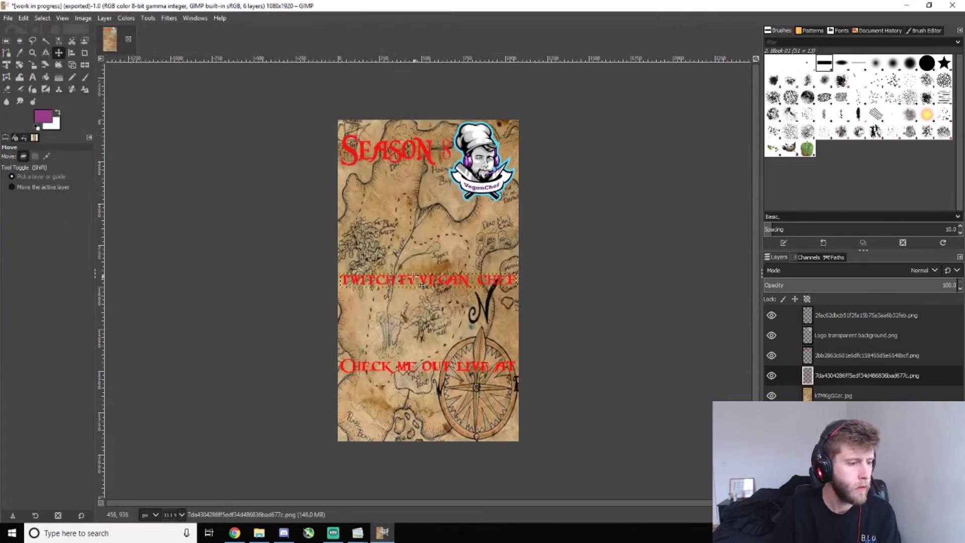
left_click_drag(411, 290, 409, 417)
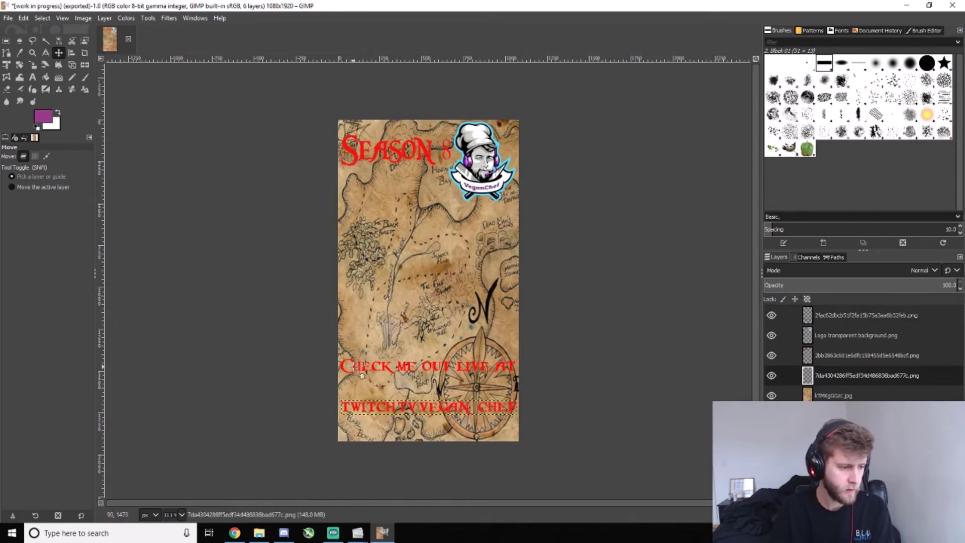
Place the "Check me out live at" line directly above the Twitch line, stacking both closely across the compass.
left_click_drag(361, 370, 363, 392)
left_click(354, 407)
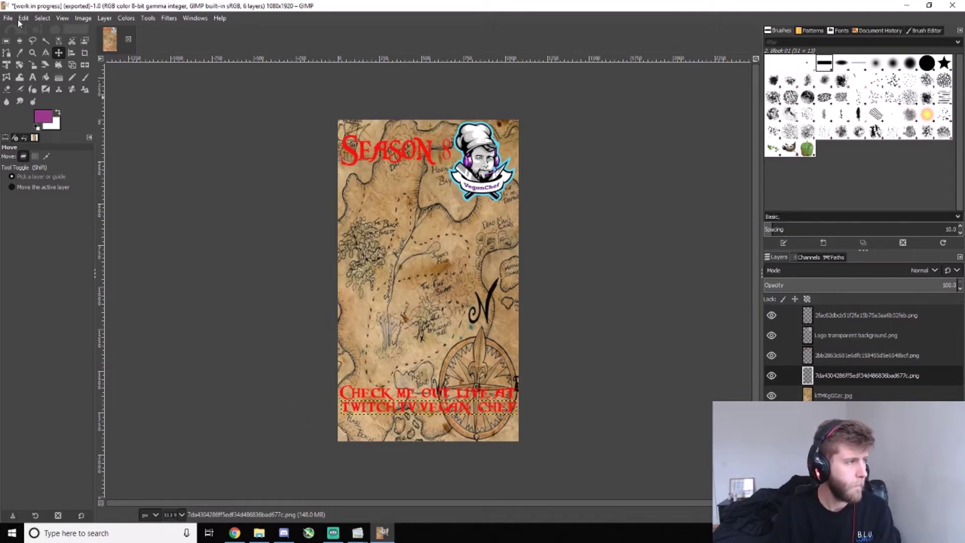
left_click_drag(395, 391, 393, 375)
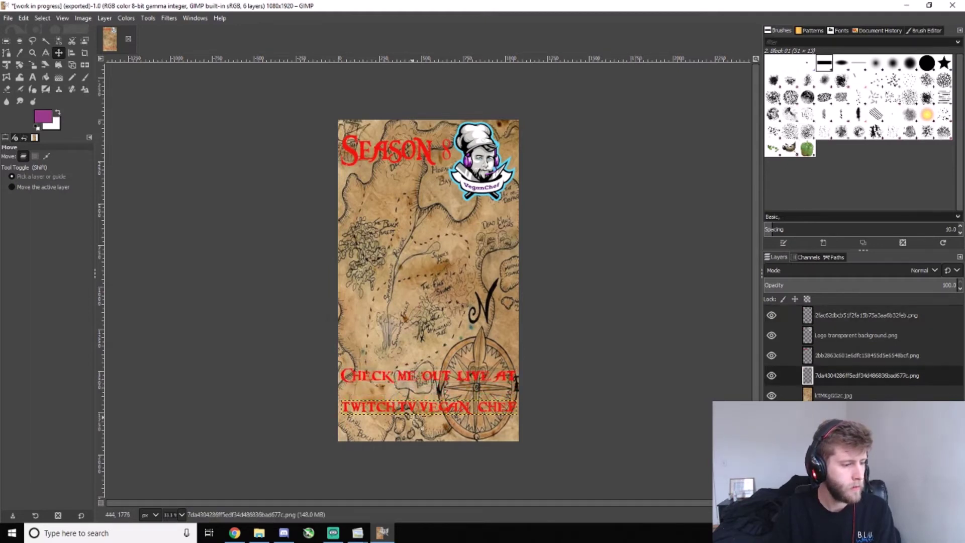
left_click_drag(409, 415, 409, 399)
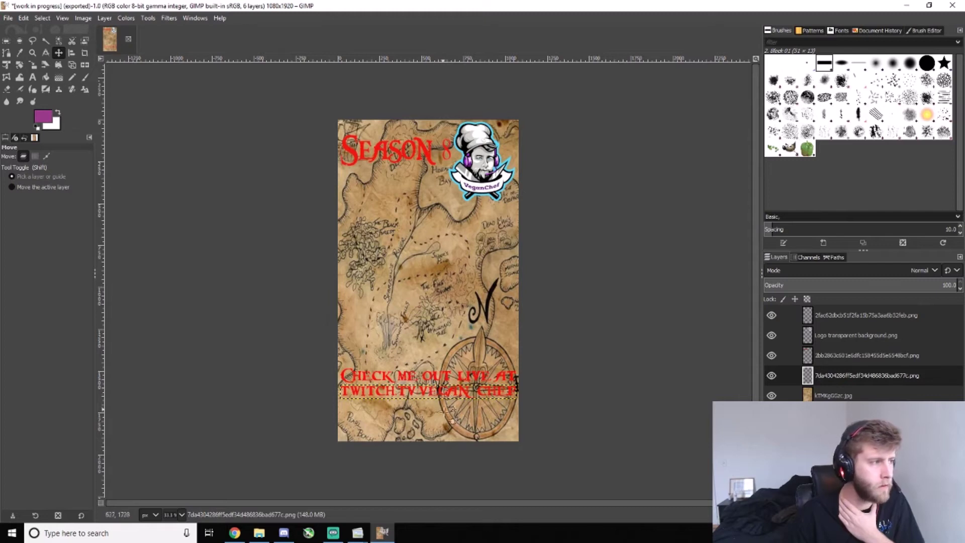
Delete the layer holding the Twitch channel text.
key("Delete")
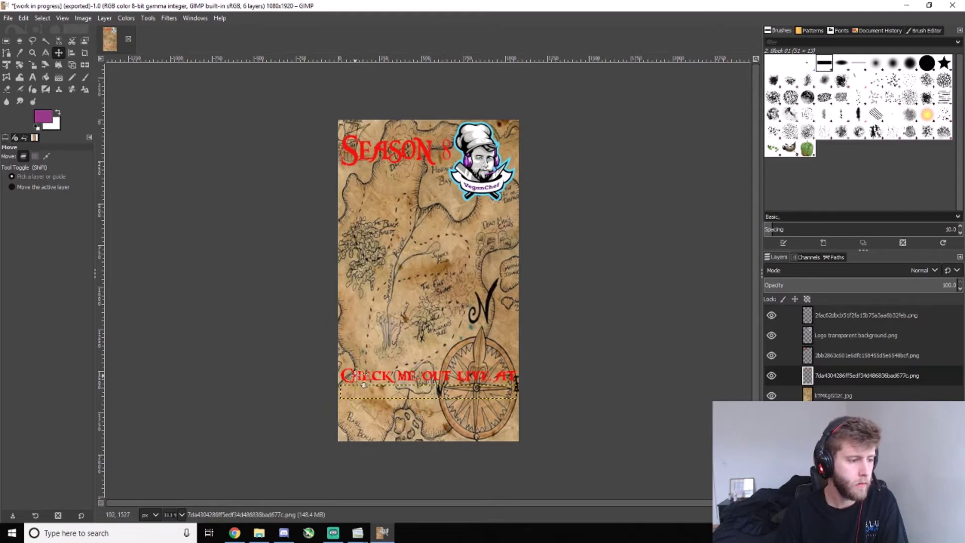
right_click(856, 374)
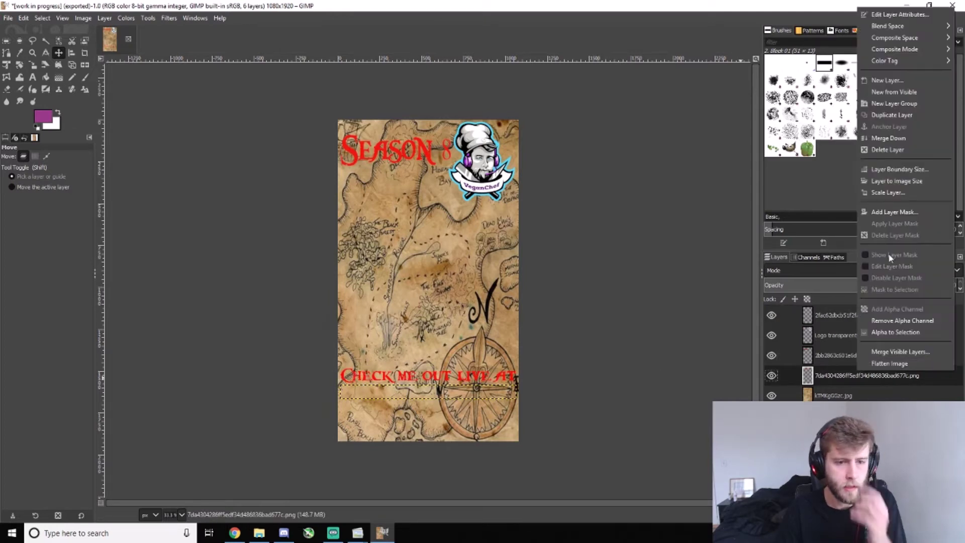
left_click(888, 149)
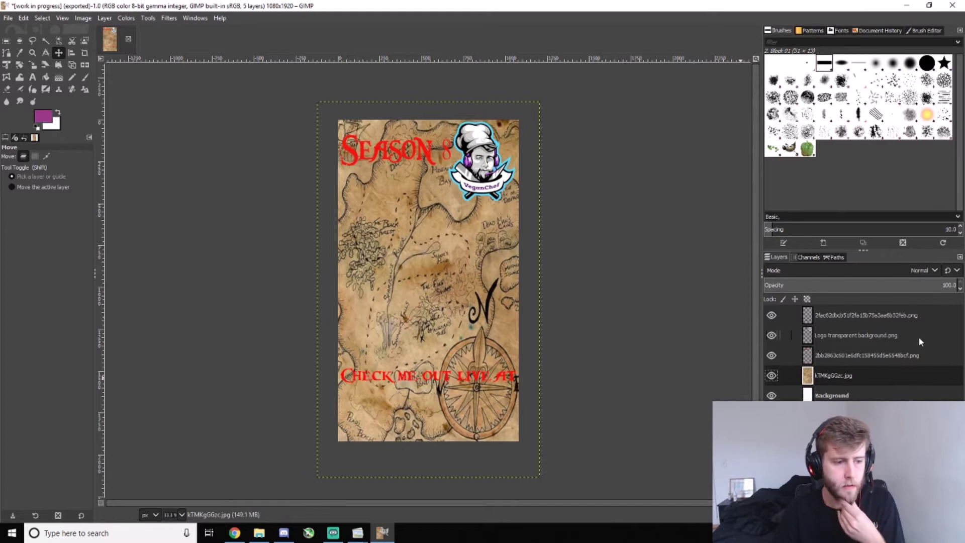
Delete the layer holding the "Check me out live at" text.
left_click(882, 355)
left_click(883, 335)
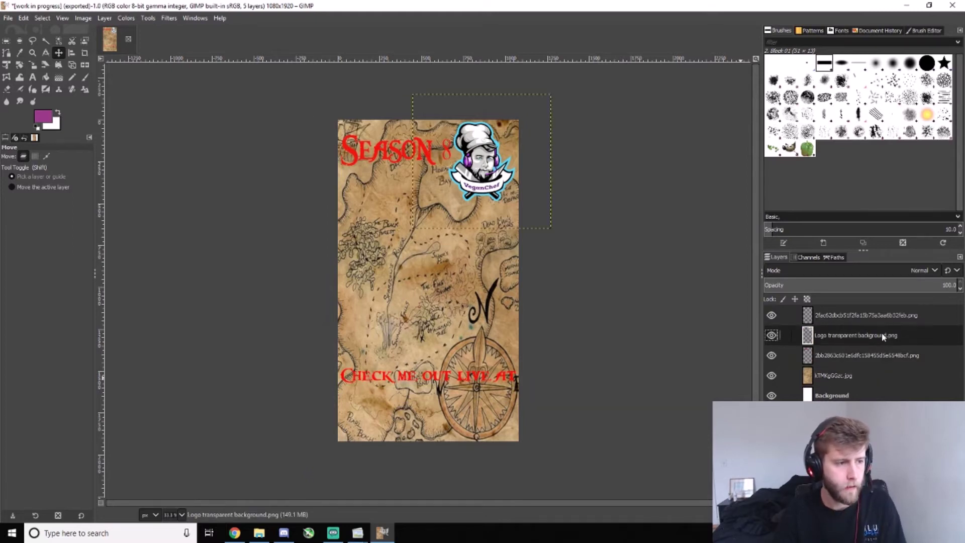
right_click(887, 312)
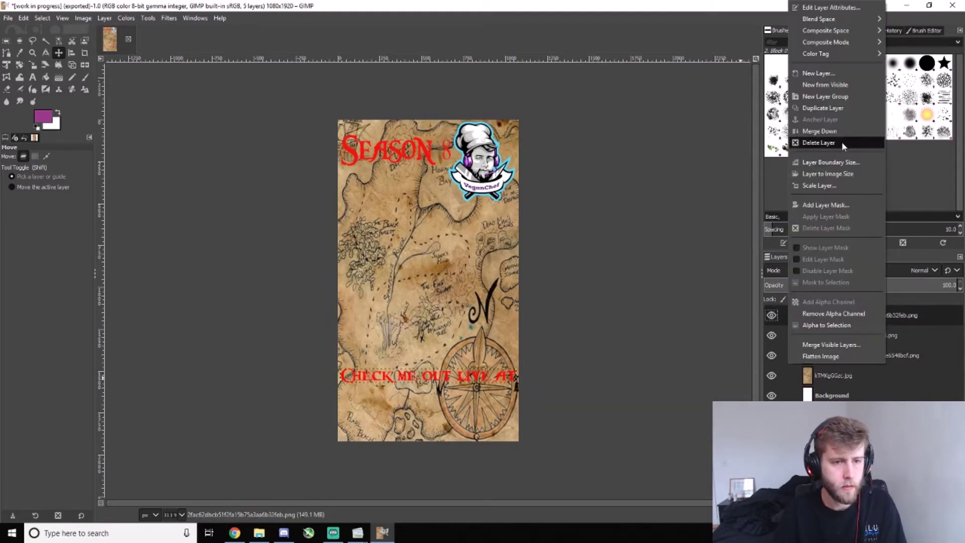
left_click(841, 140)
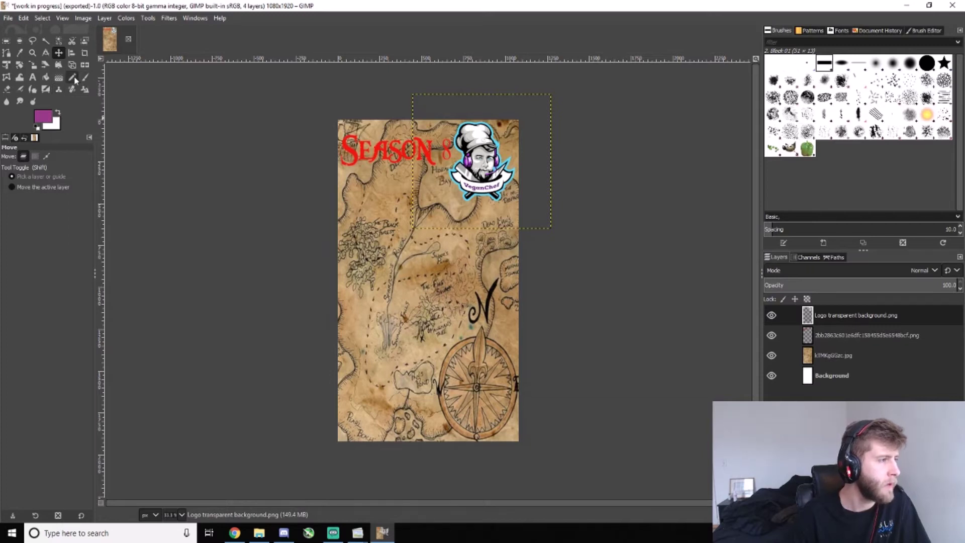
Add a text box across the lower part of the map reading "Check me out life at:" with "Twitch.tv/Vegan_Chef" on a second line.
left_click(33, 79)
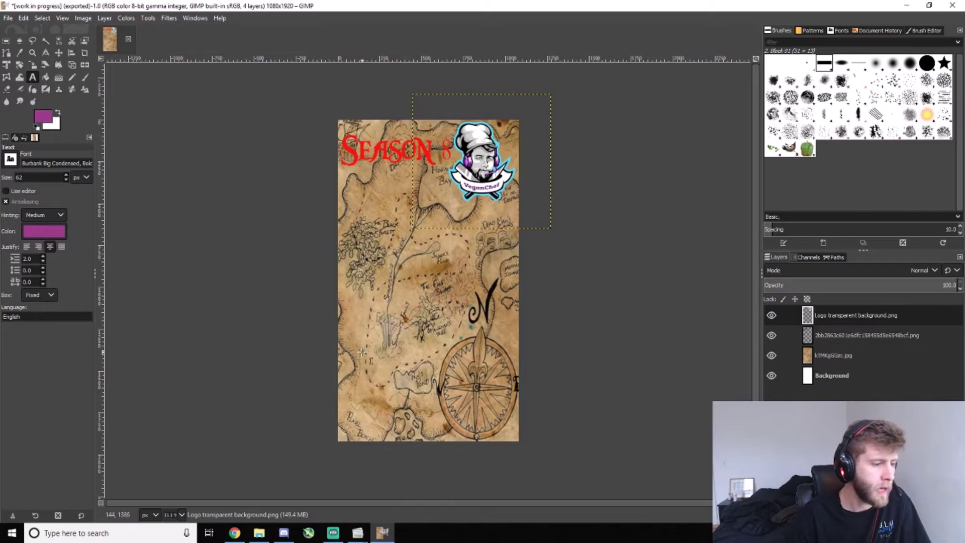
left_click_drag(344, 352, 508, 401)
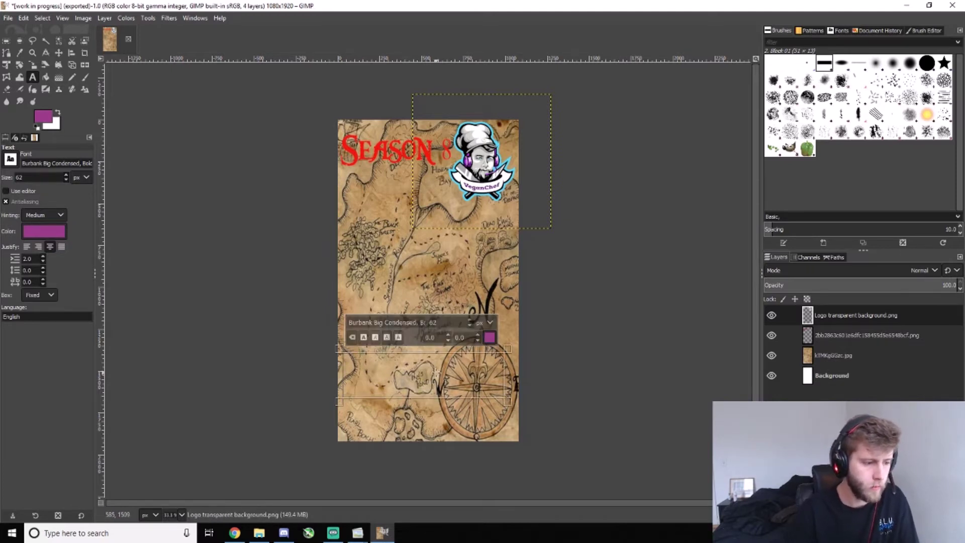
type("Check")
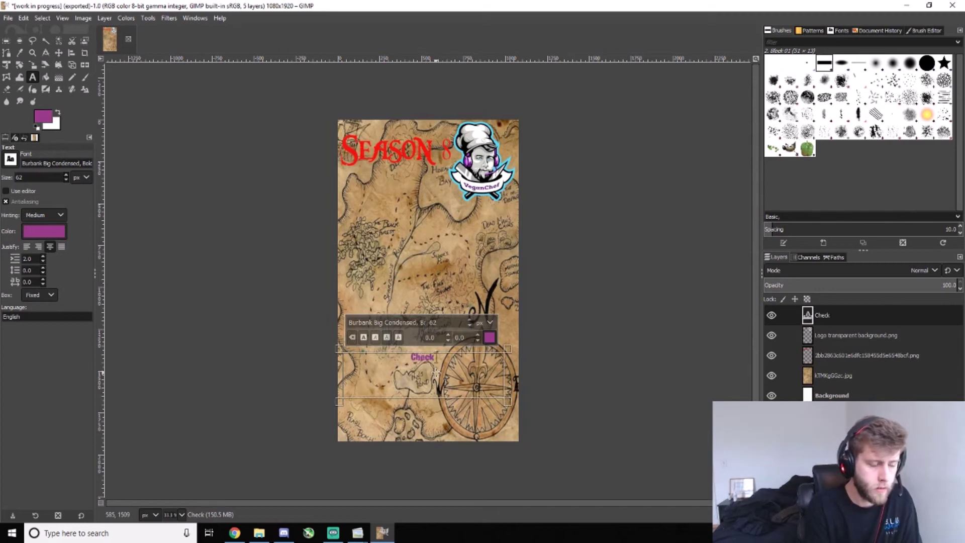
type(" me outt")
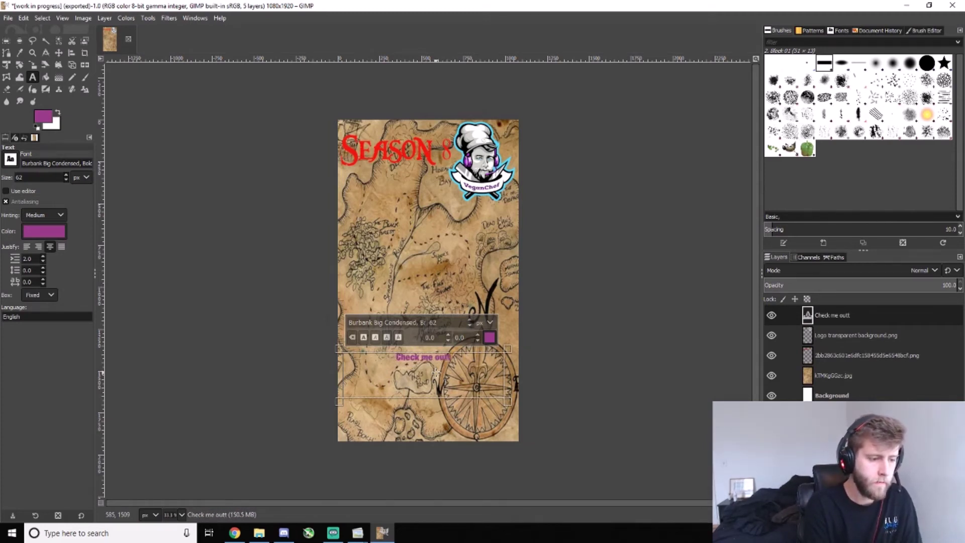
key("BackSpace")
type("life at:")
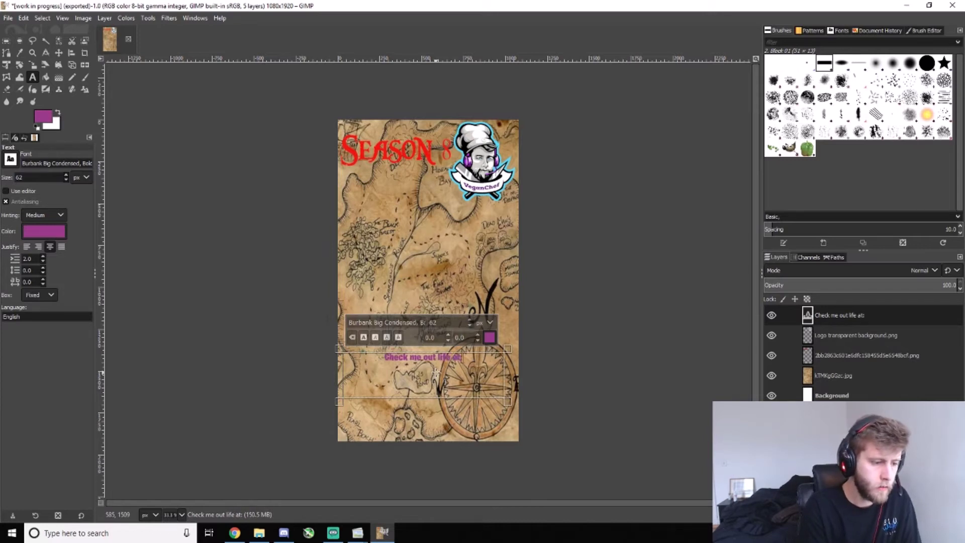
key("Return")
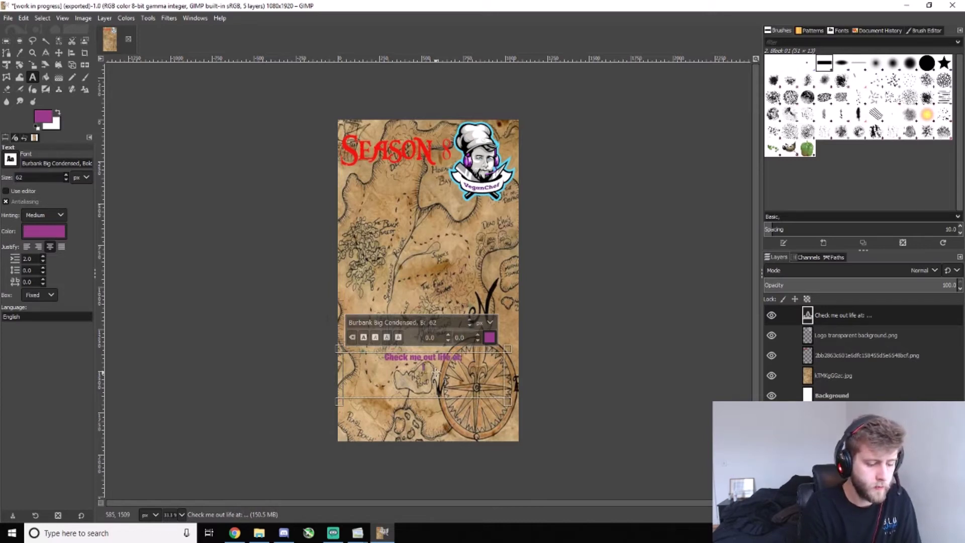
type("Twitch.tv/Vegan")
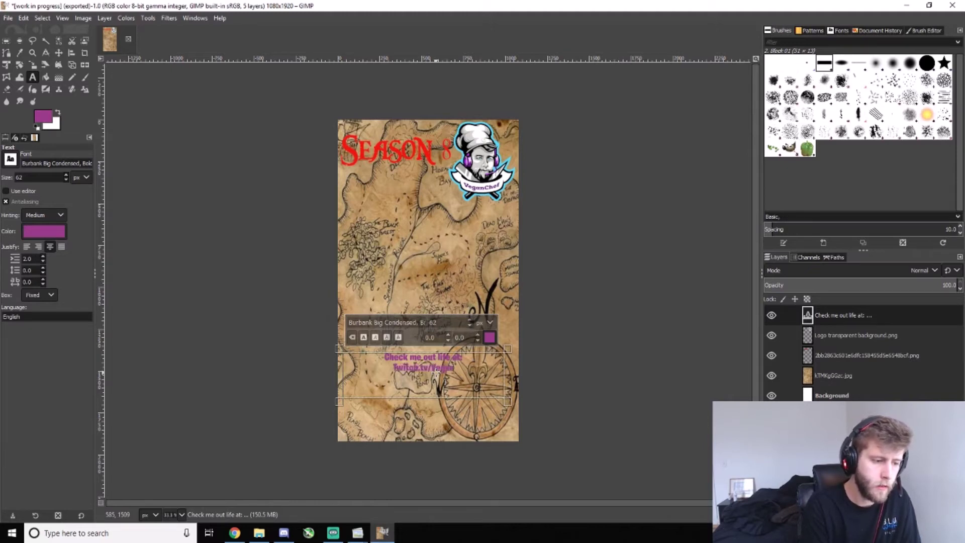
type("Ch")
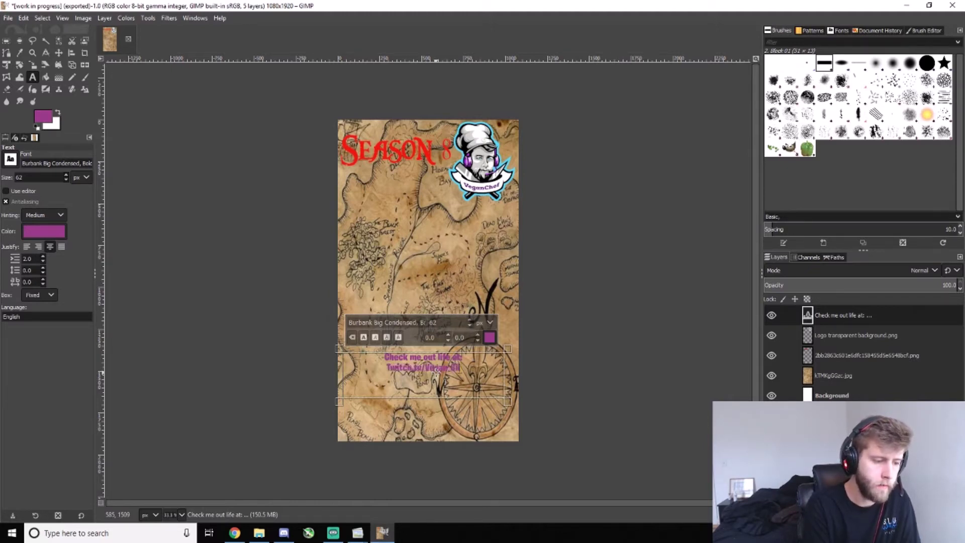
type("ef")
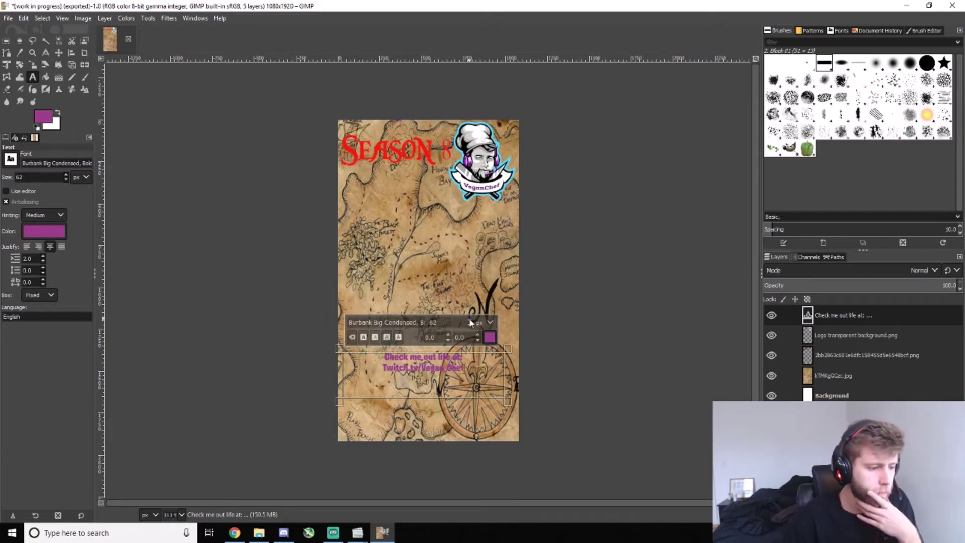
Set the font size of the whole two-line call-out text to 123 px.
key("ctrl+a")
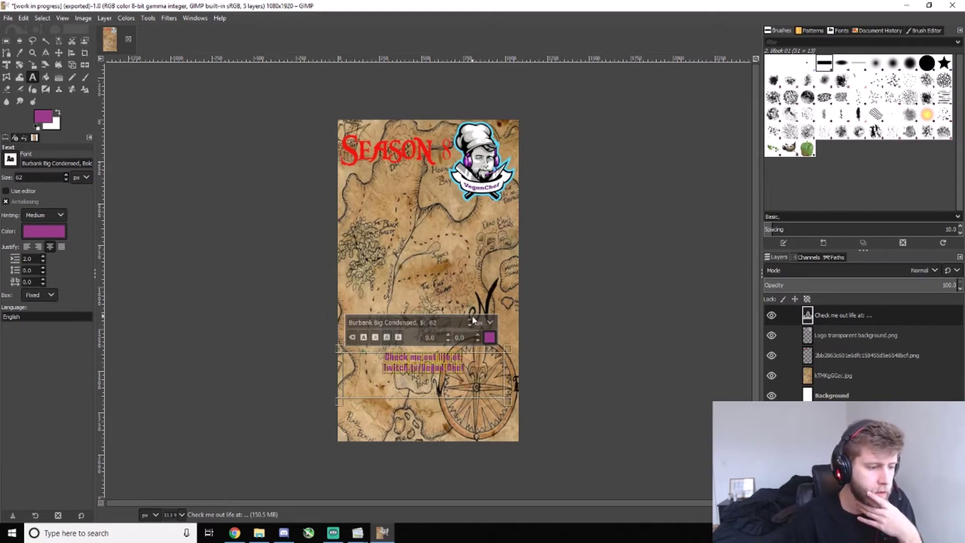
scroll(469, 318, "up", 20)
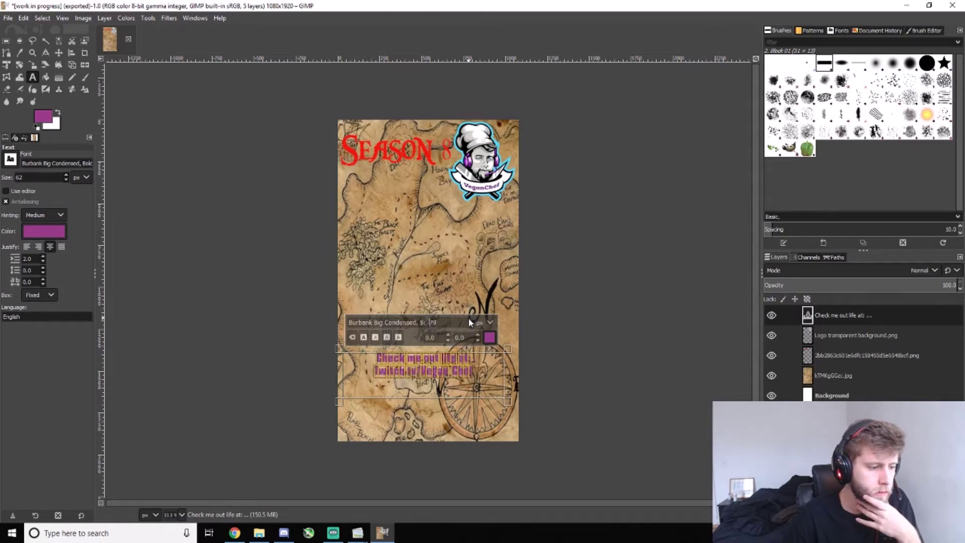
scroll(469, 321, "up", 6)
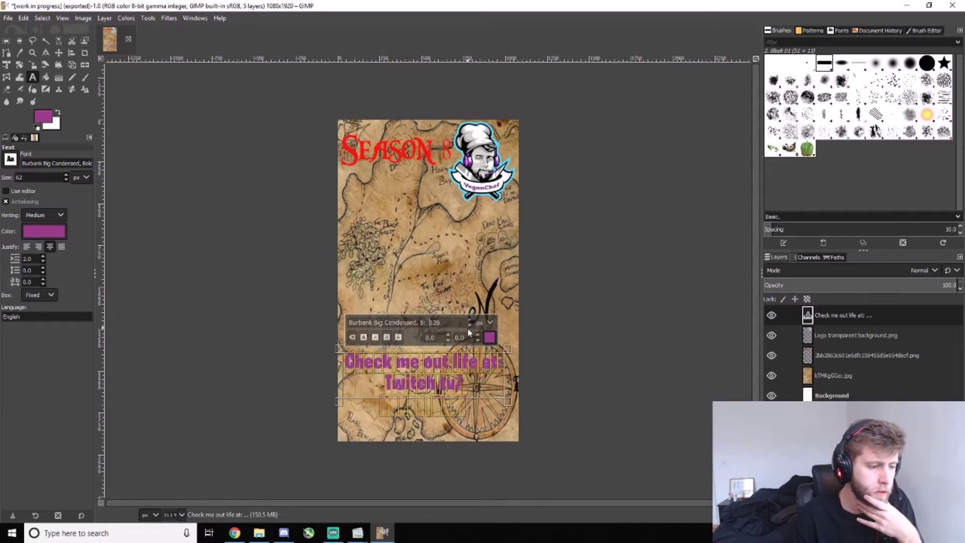
scroll(471, 329, "down", 3)
scroll(471, 322, "up", 1)
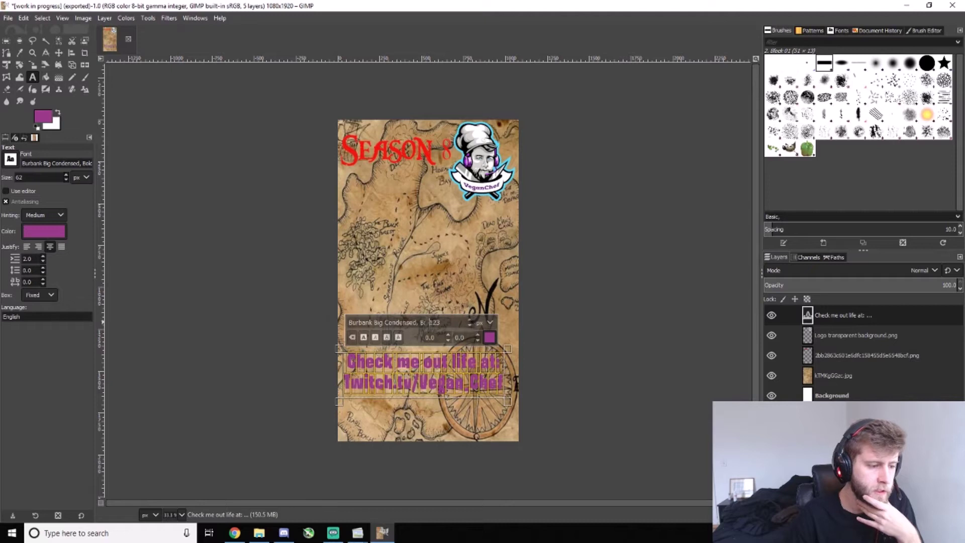
Try the call-out text in blue 3b3b97 and in bright turquoise 1ee3cb.
left_click(490, 338)
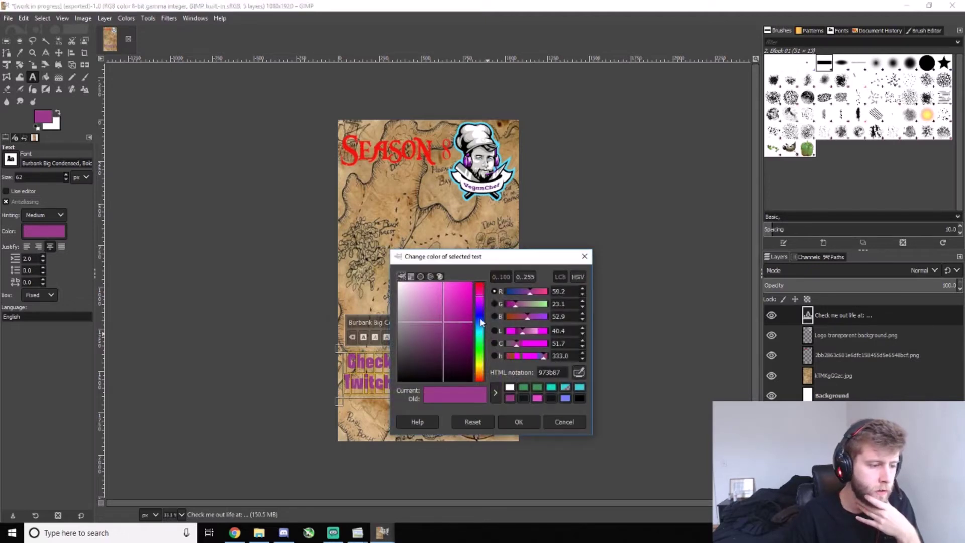
left_click(480, 322)
left_click(519, 422)
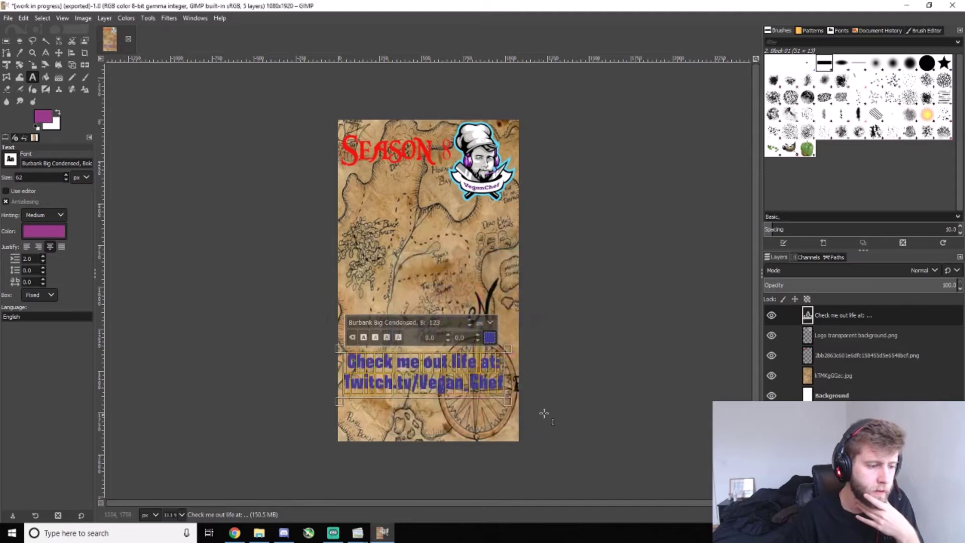
left_click(490, 338)
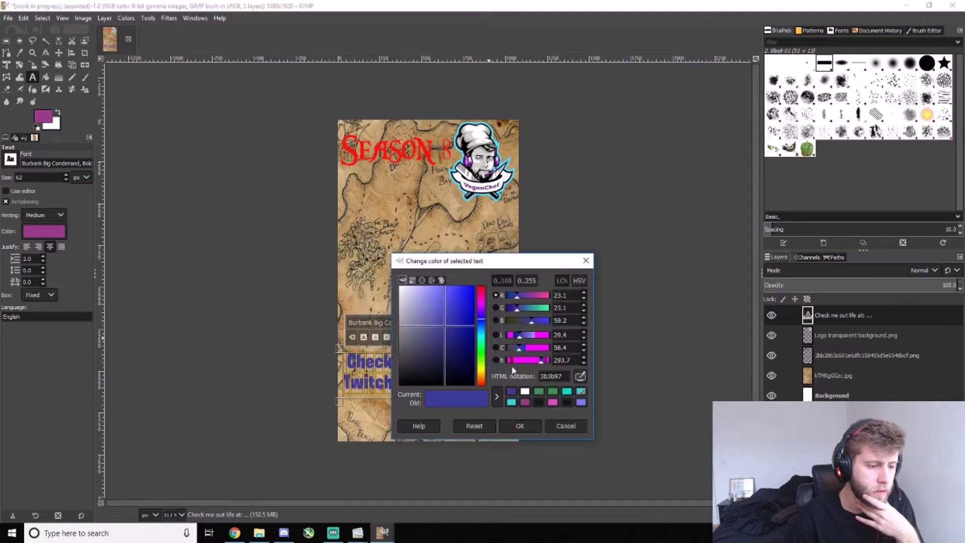
left_click(486, 341)
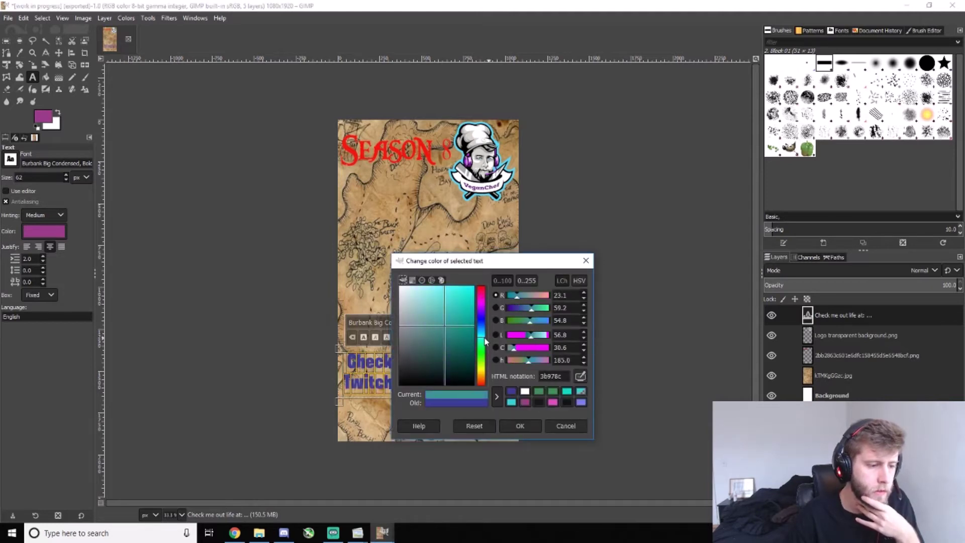
left_click_drag(468, 323, 464, 296)
left_click(520, 426)
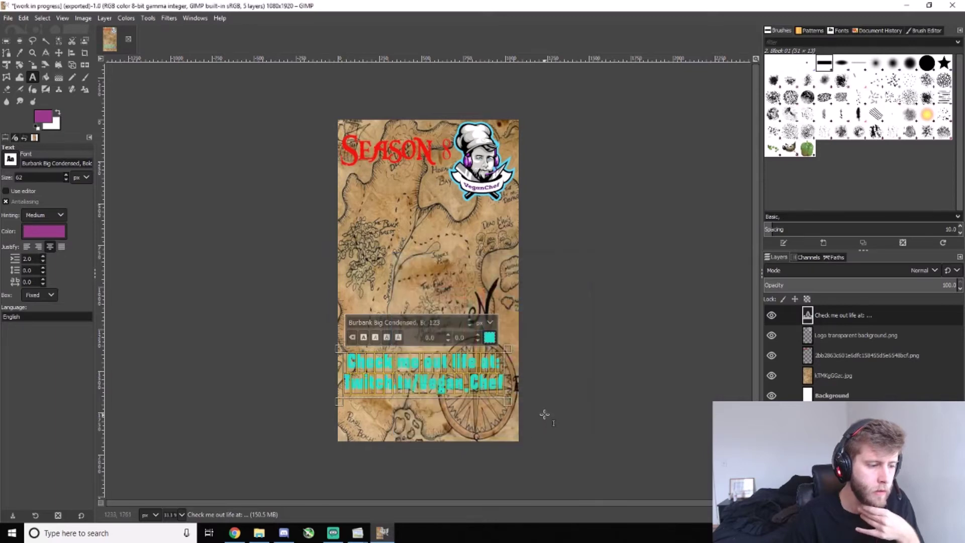
Recolour the call-out text to near-black and deselect it.
left_click(489, 338)
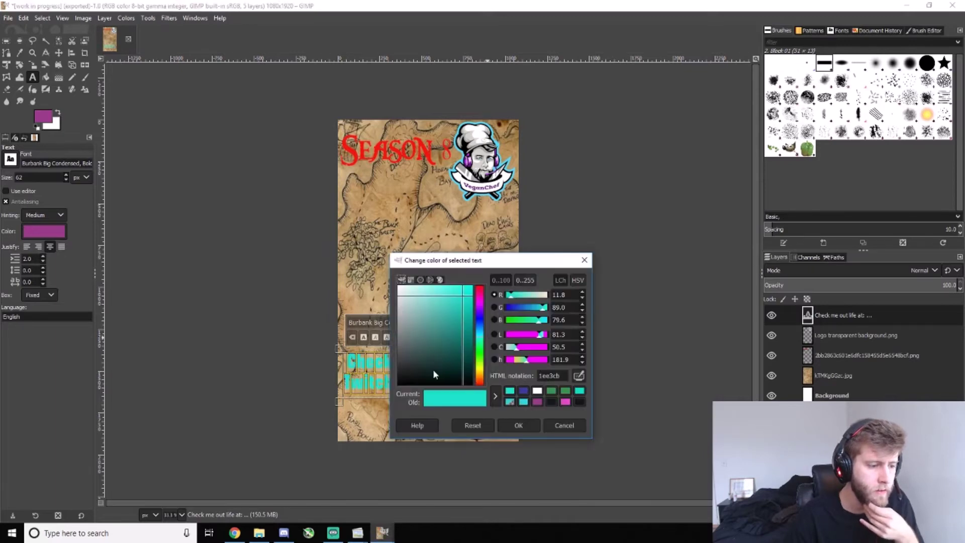
left_click(435, 374)
left_click(523, 424)
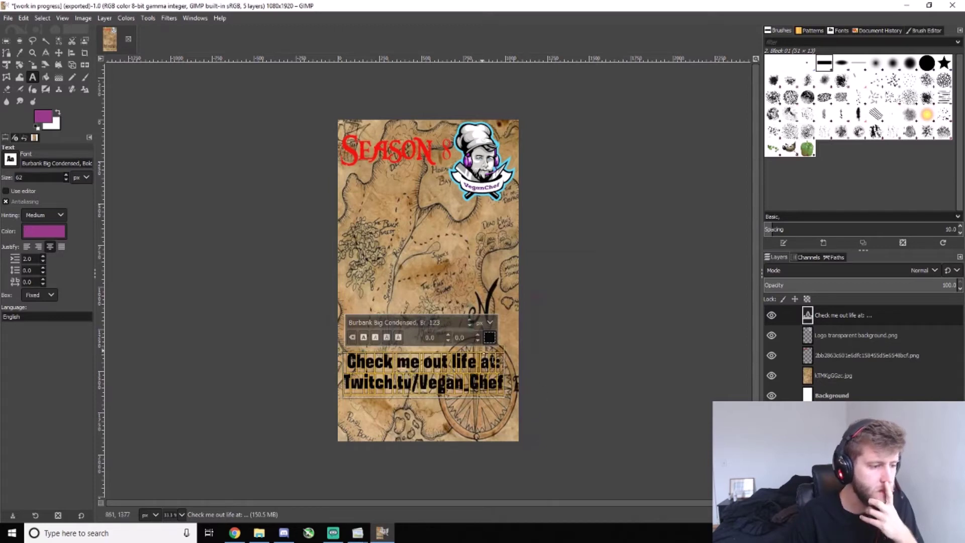
left_click(599, 316)
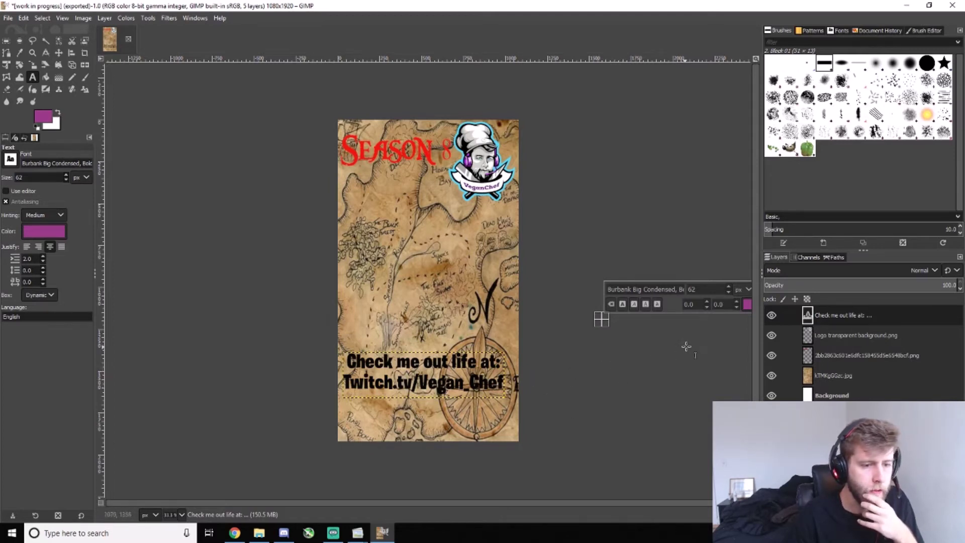
Narrow the call-out text box so it clears the compass, and move it slightly upwards.
left_click(402, 381)
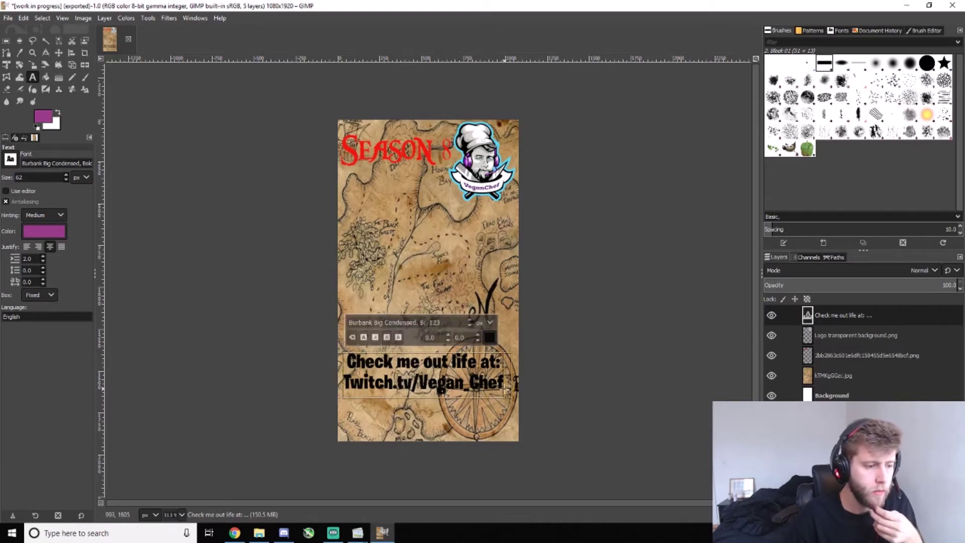
left_click_drag(508, 350, 445, 351)
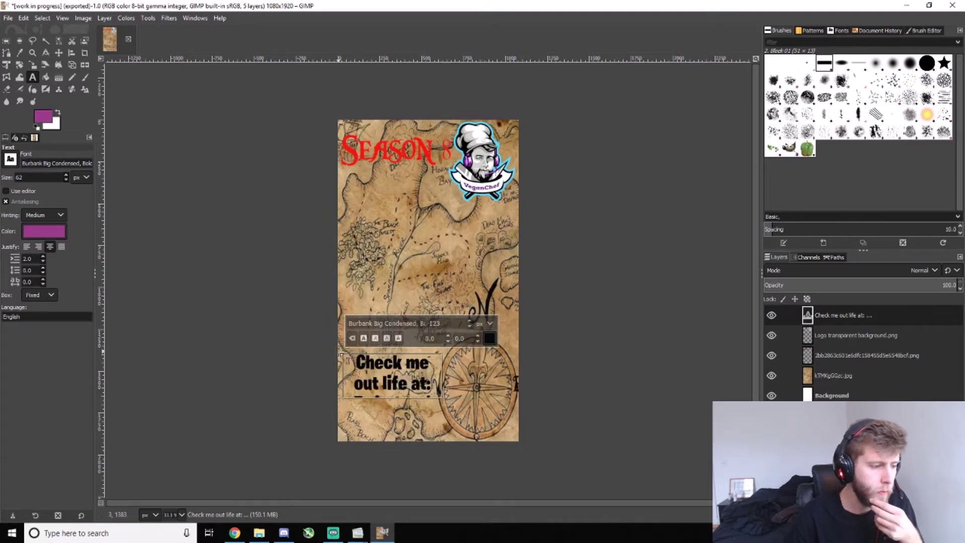
left_click(58, 52)
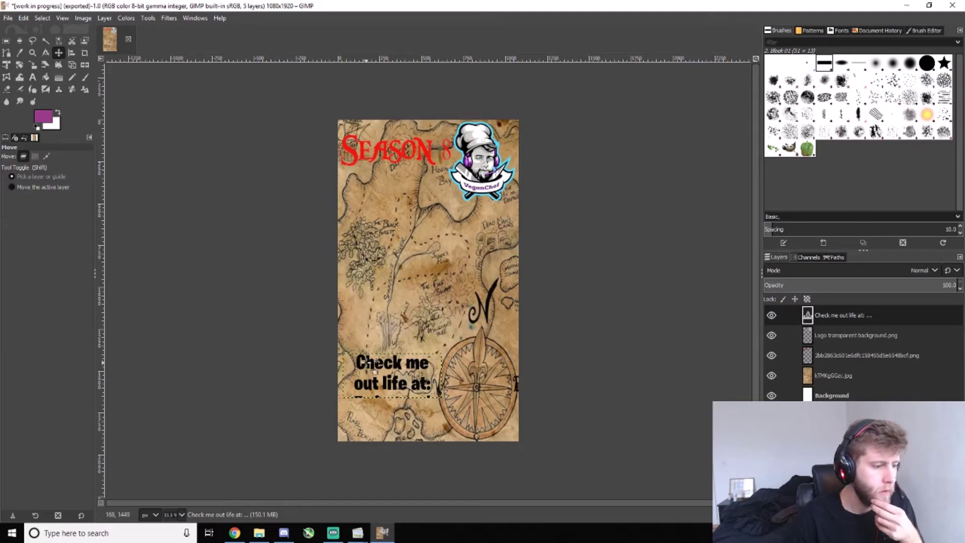
left_click_drag(367, 365, 360, 345)
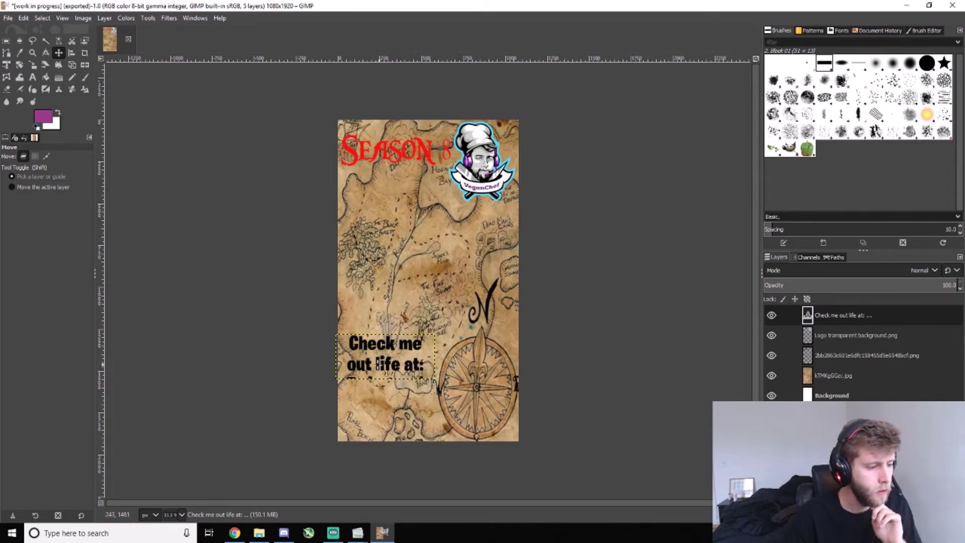
Extend the call-out text box downwards to fit all four lines, and place it beside the compass.
left_click(33, 77)
left_click(420, 366)
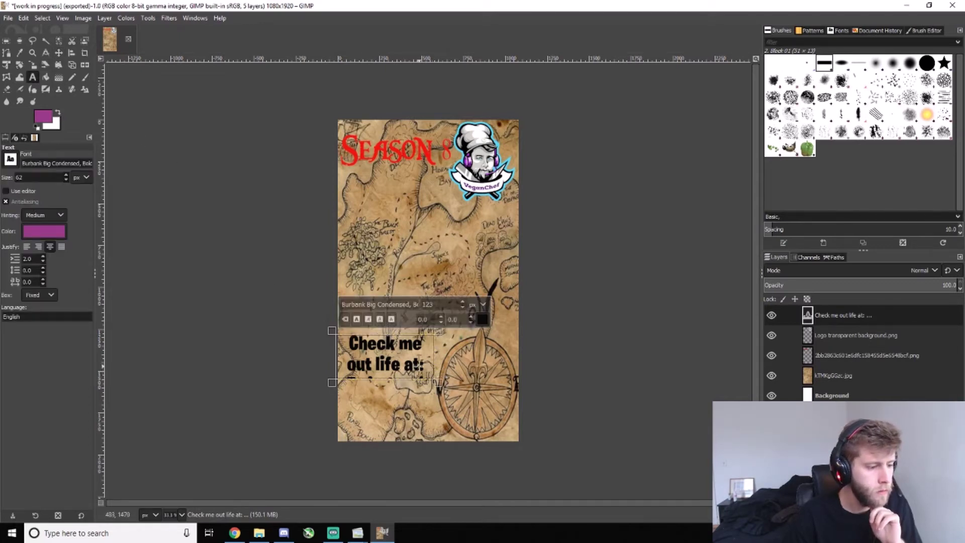
left_click_drag(437, 380, 455, 438)
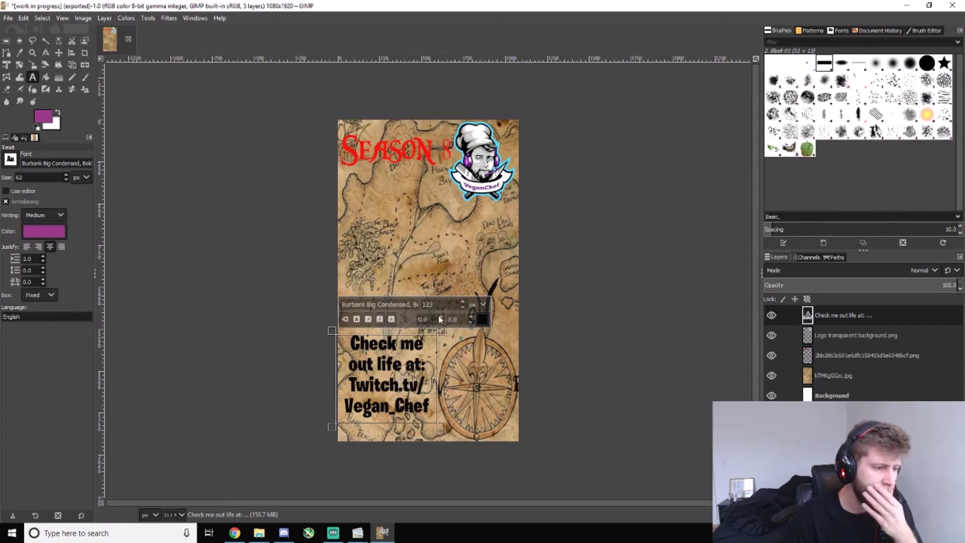
left_click(59, 52)
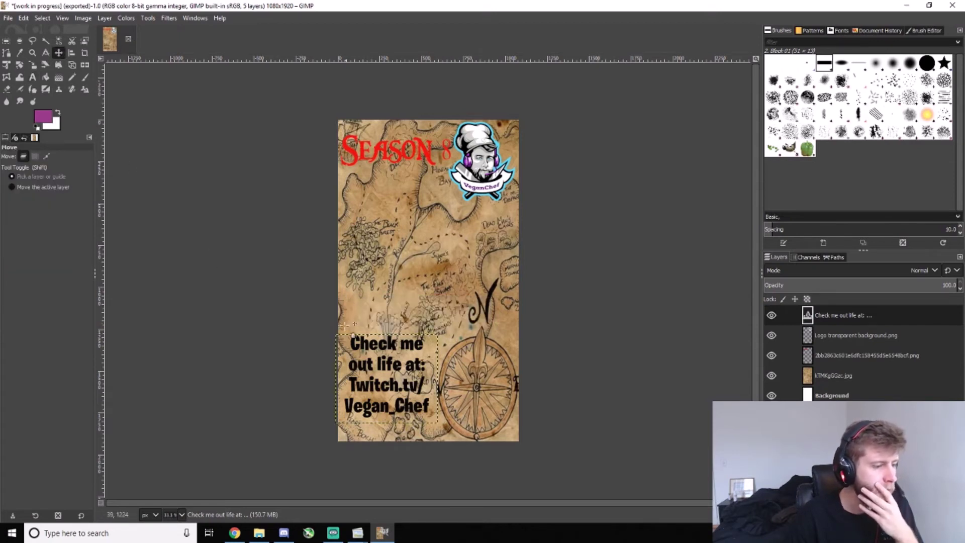
left_click_drag(359, 348, 361, 354)
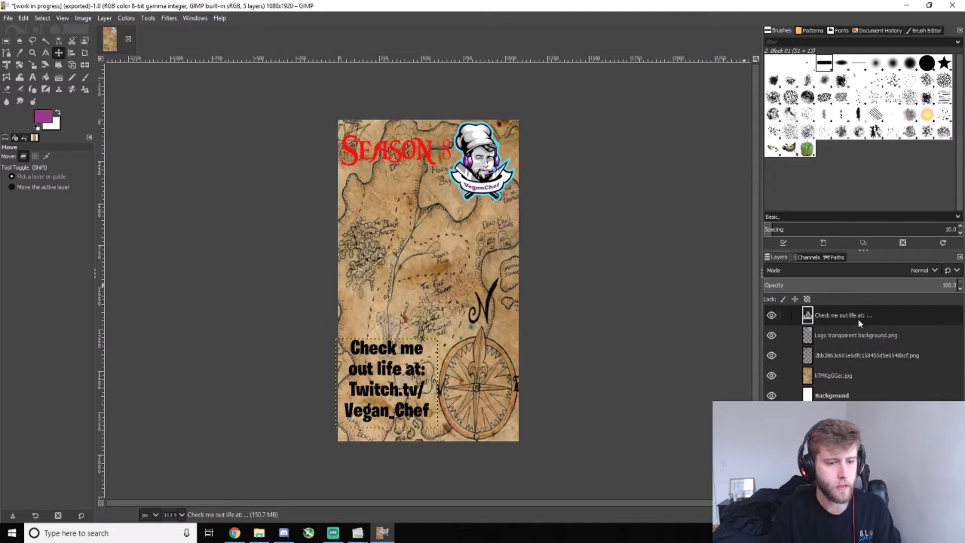
Delete the layer holding the red Season 8 title.
left_click(858, 356)
right_click(864, 358)
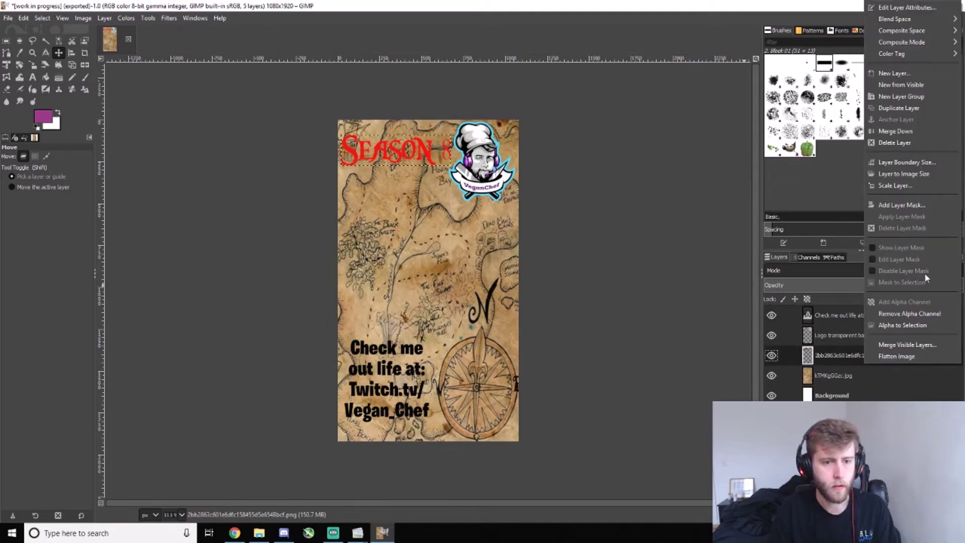
left_click(910, 144)
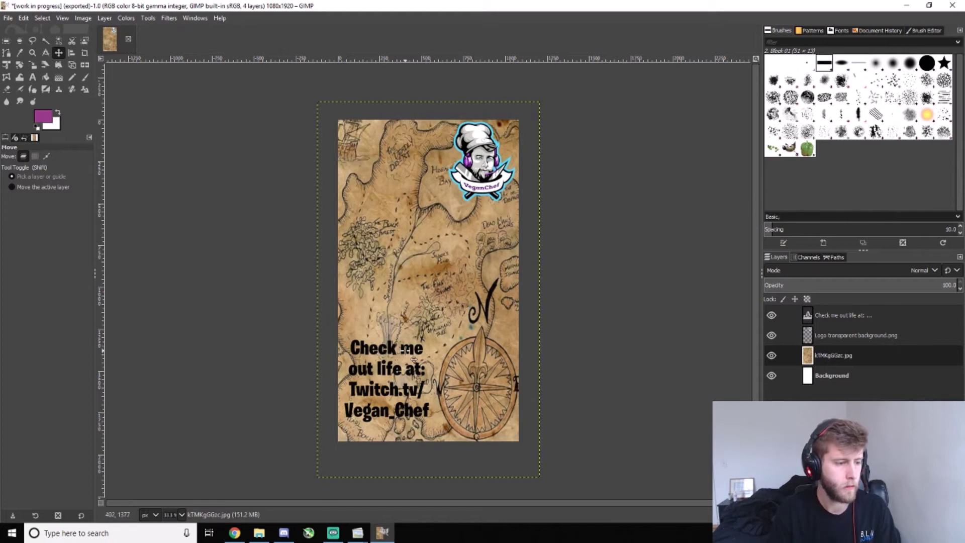
Remove the "Check me out life at:" wording from the text and move the remaining Twitch channel lines to the middle of the map.
left_click_drag(408, 349, 410, 336)
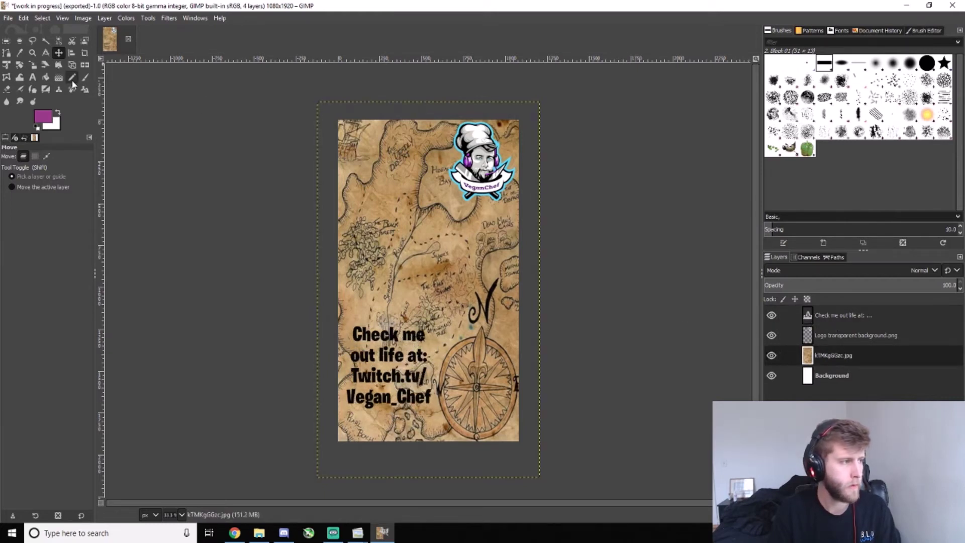
left_click(33, 77)
left_click(392, 347)
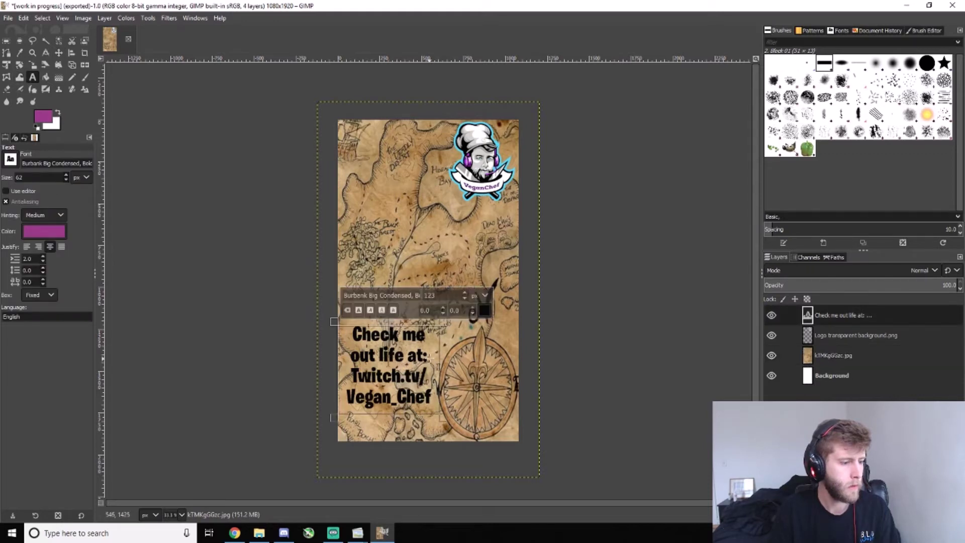
left_click_drag(430, 357, 351, 331)
key("BackSpace")
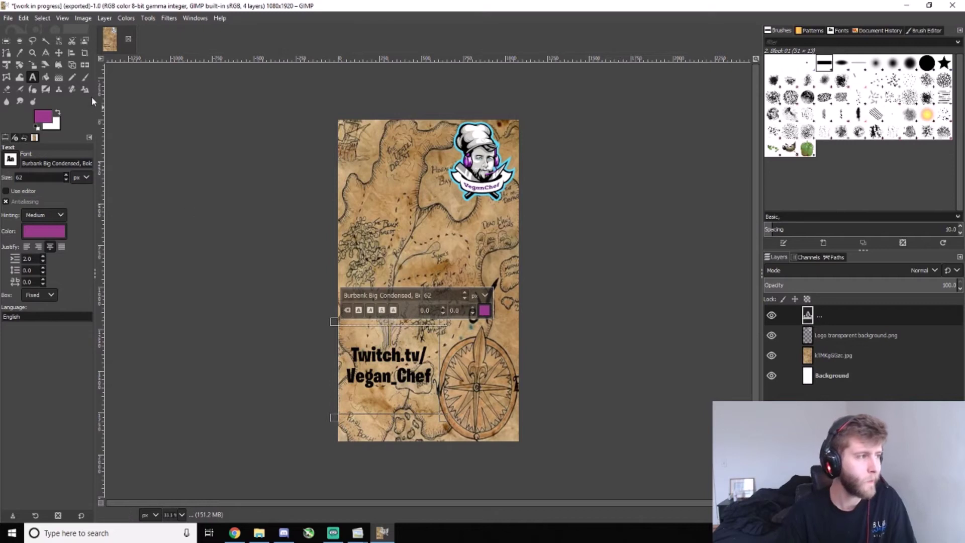
left_click(58, 52)
left_click_drag(400, 358, 417, 251)
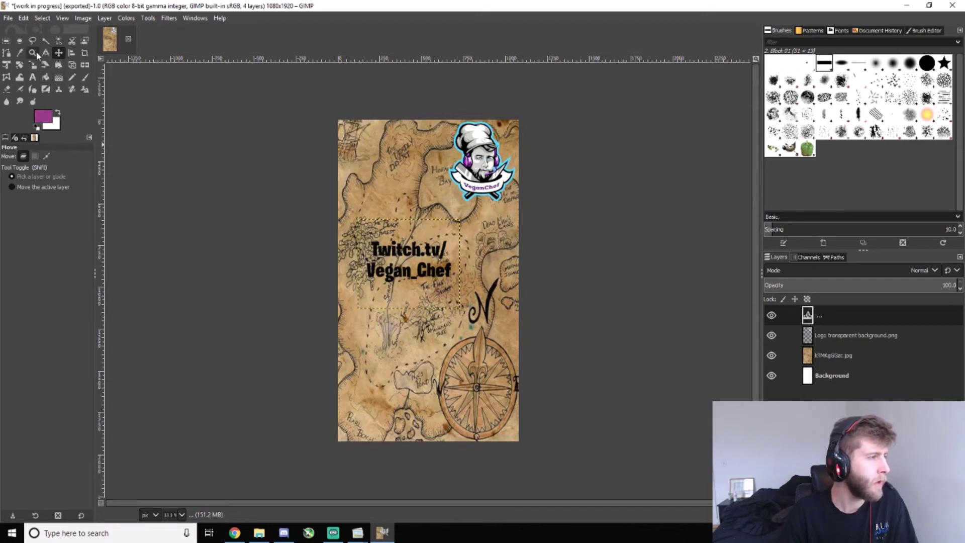
Widen the Twitch channel text box so the text fits on one line, and move it to the top of the canvas.
left_click(35, 76)
left_click(438, 272)
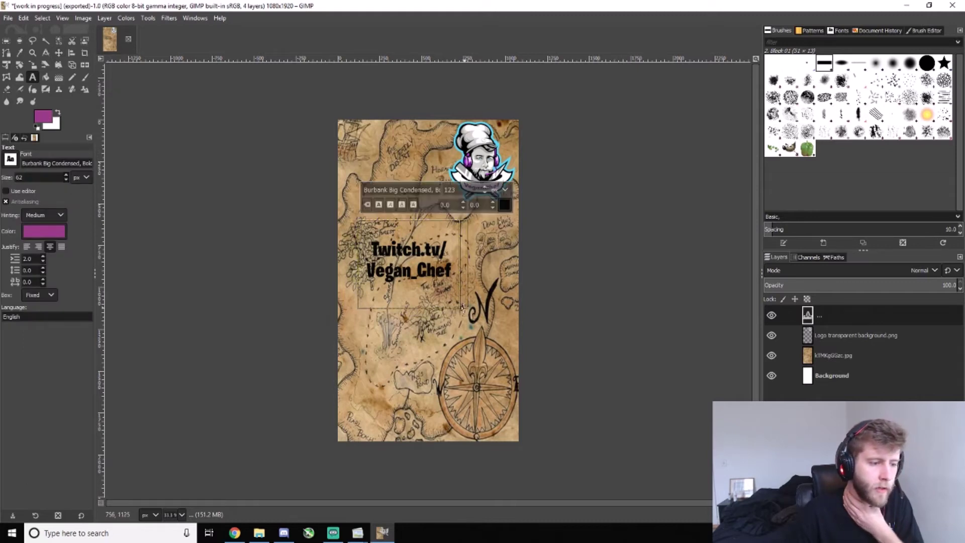
left_click_drag(464, 312, 523, 296)
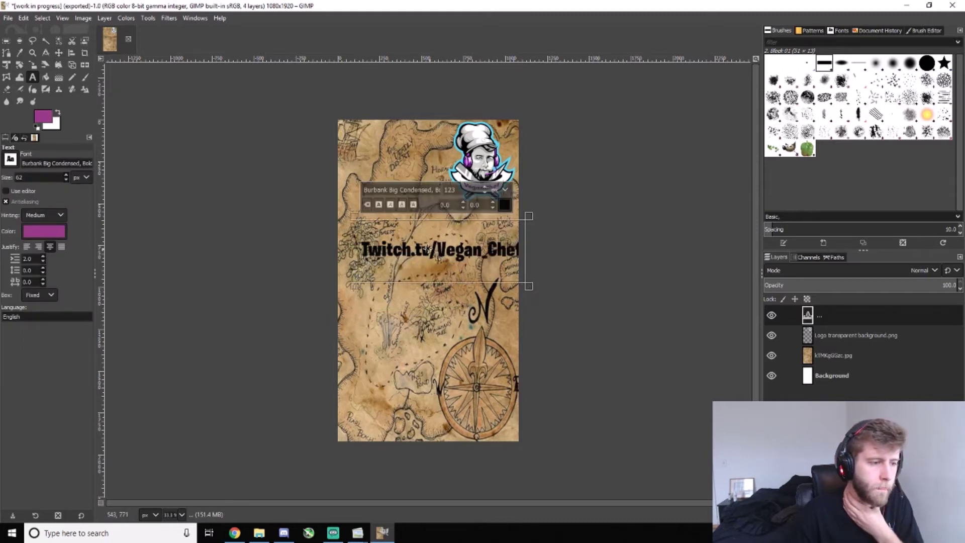
left_click(60, 52)
left_click_drag(408, 251, 393, 134)
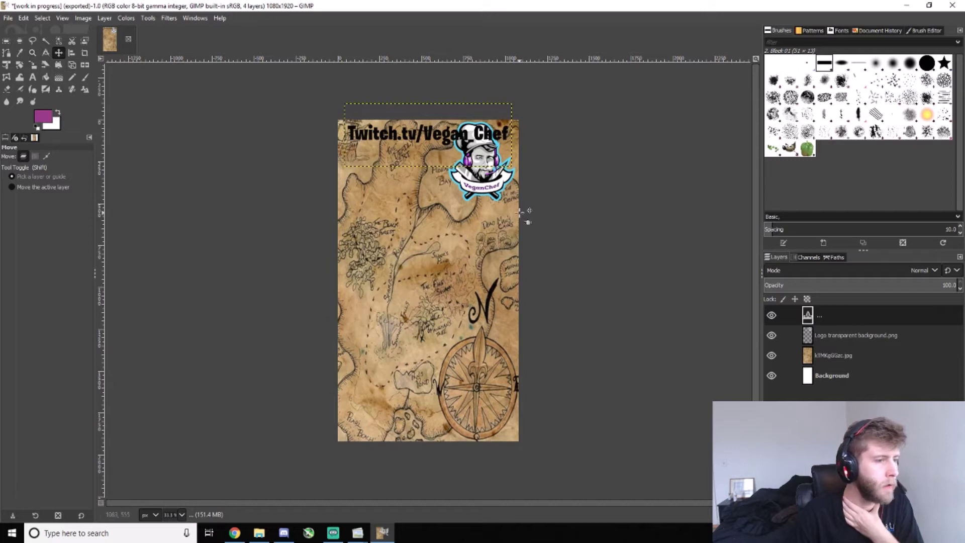
Move the VeganChef logo layer from the map's upper corner down onto the compass.
left_click(881, 339)
left_click_drag(482, 167, 485, 406)
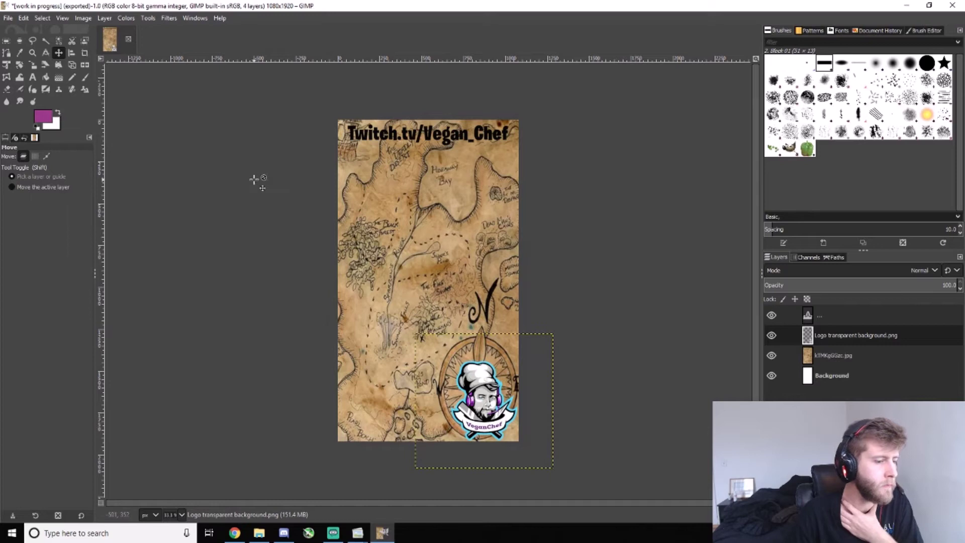
left_click(32, 77)
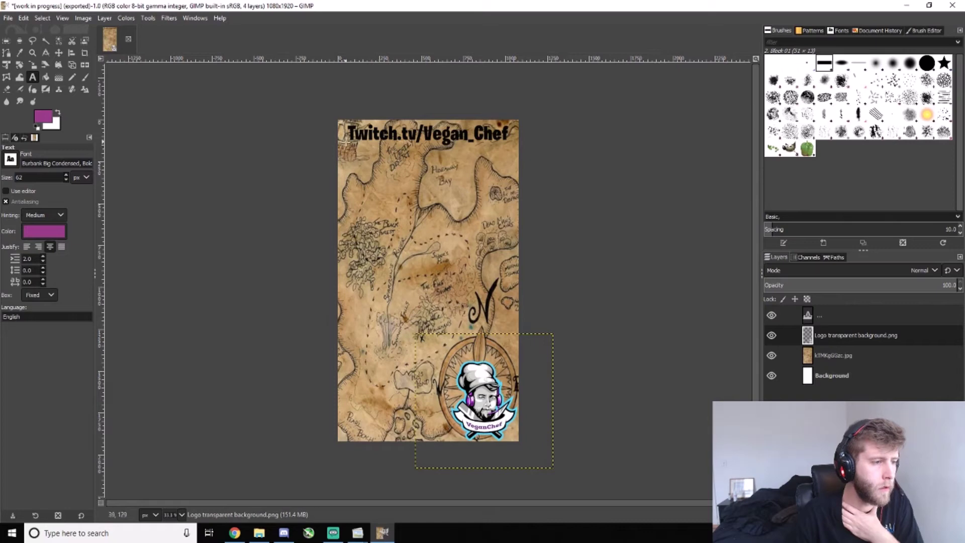
Look through the images in the video template folder for the creator code graphic.
left_click(24, 19)
mouse_move(8, 18)
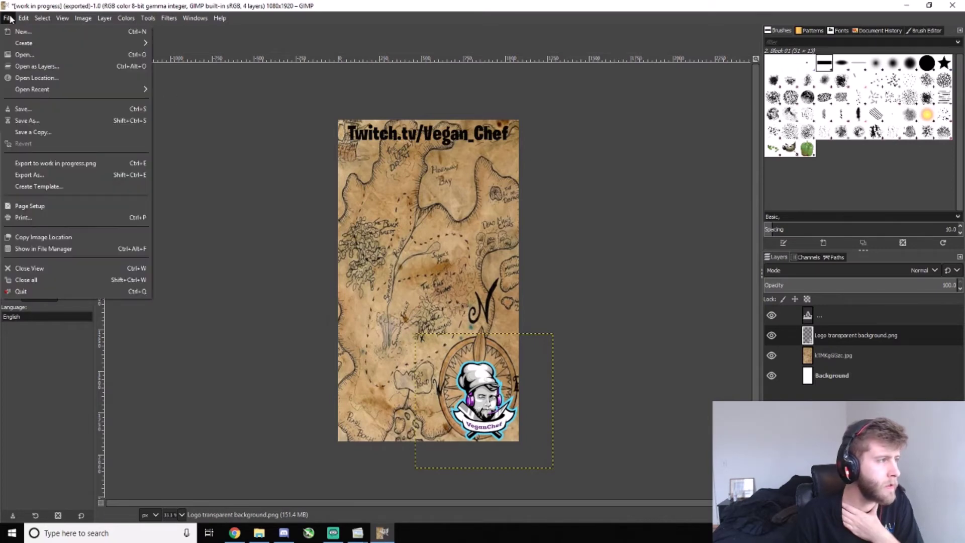
left_click(40, 53)
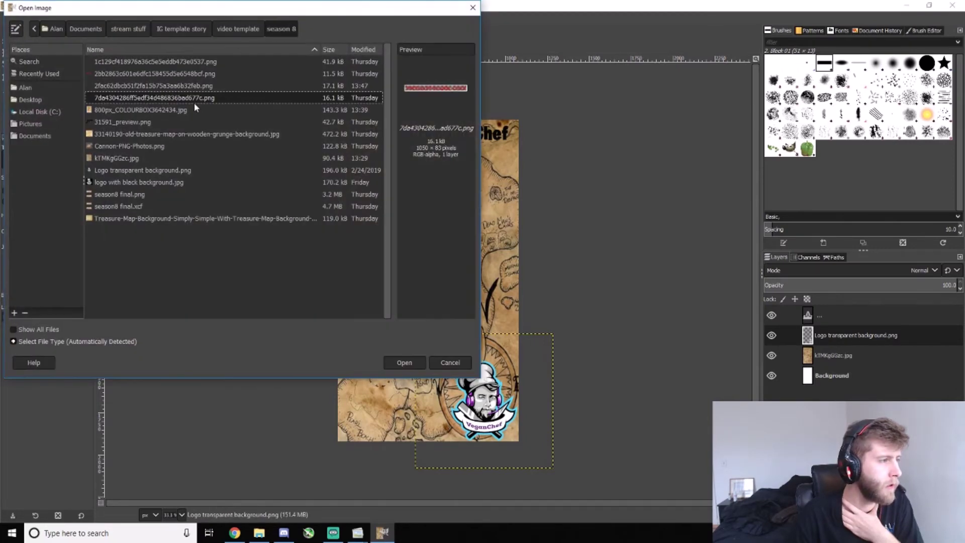
left_click(229, 29)
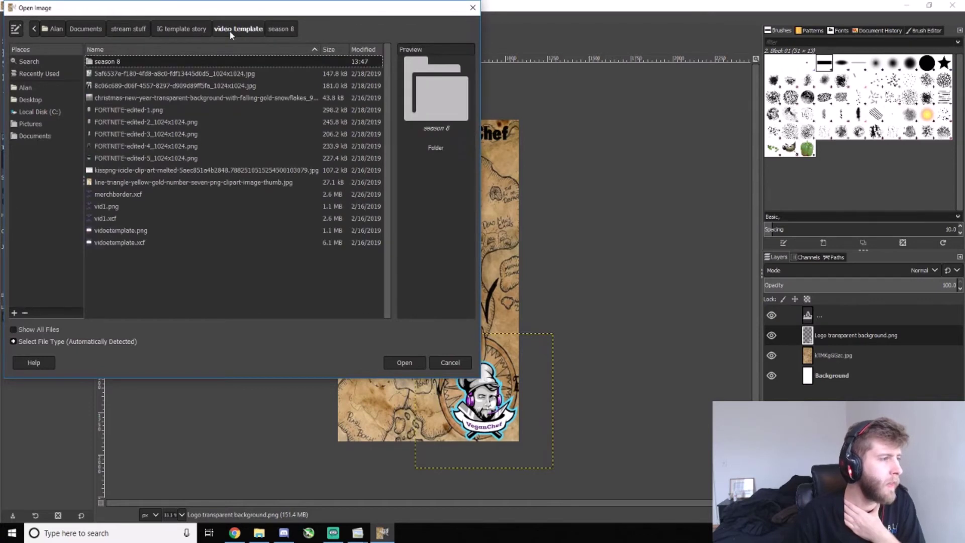
left_click(146, 182)
left_click(136, 194)
left_click(126, 206)
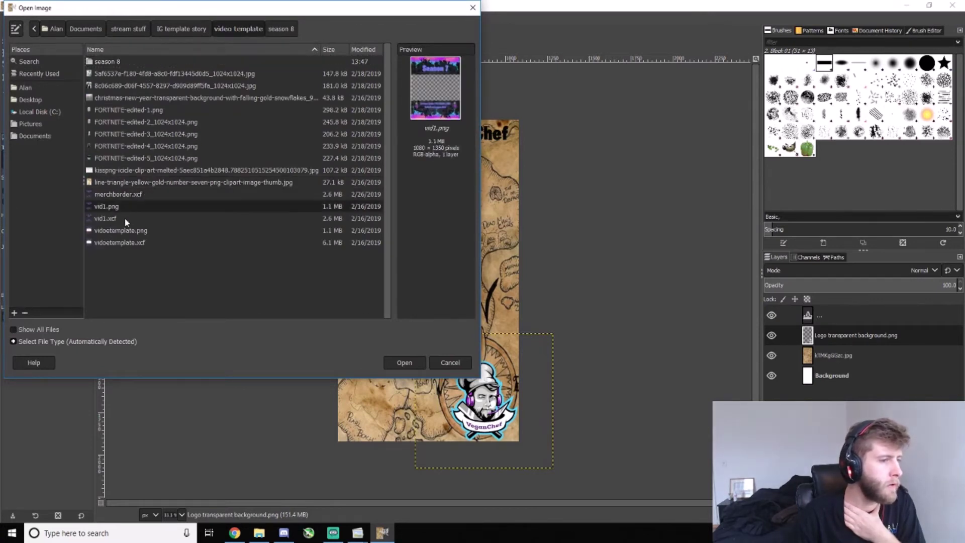
left_click(127, 230)
left_click(128, 244)
left_click(144, 84)
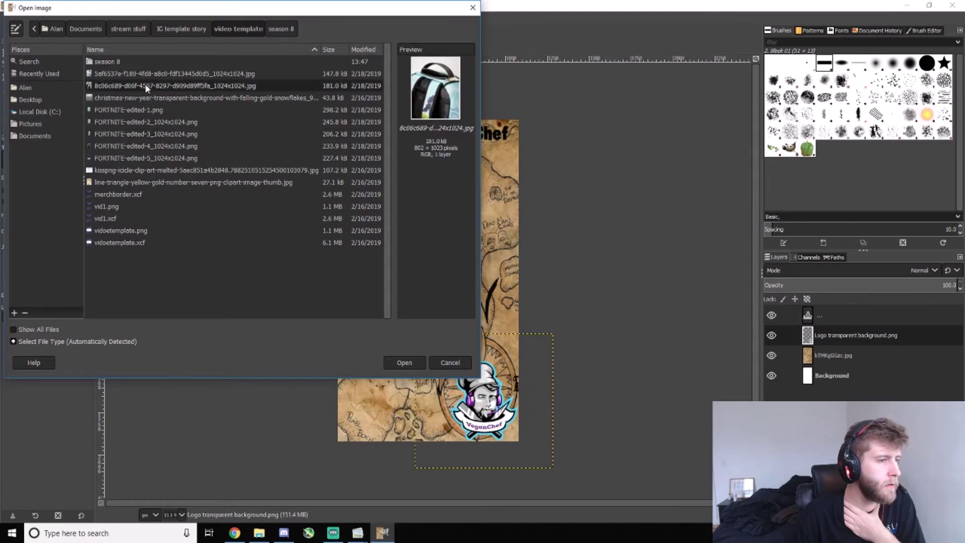
Check the IG template story folder and the final logo files folder under stream stuff for the creator code graphic.
left_click(184, 29)
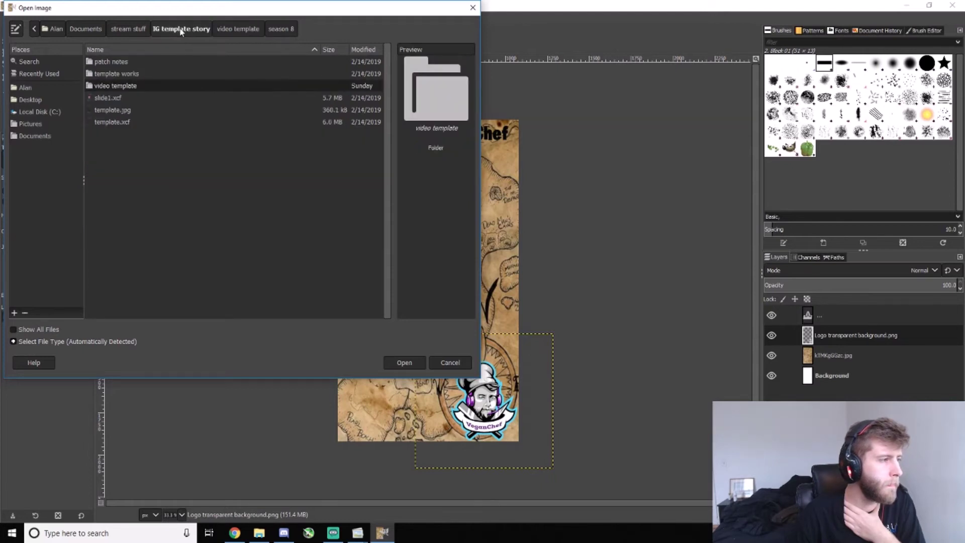
left_click(125, 71)
left_click(122, 62)
left_click(116, 85)
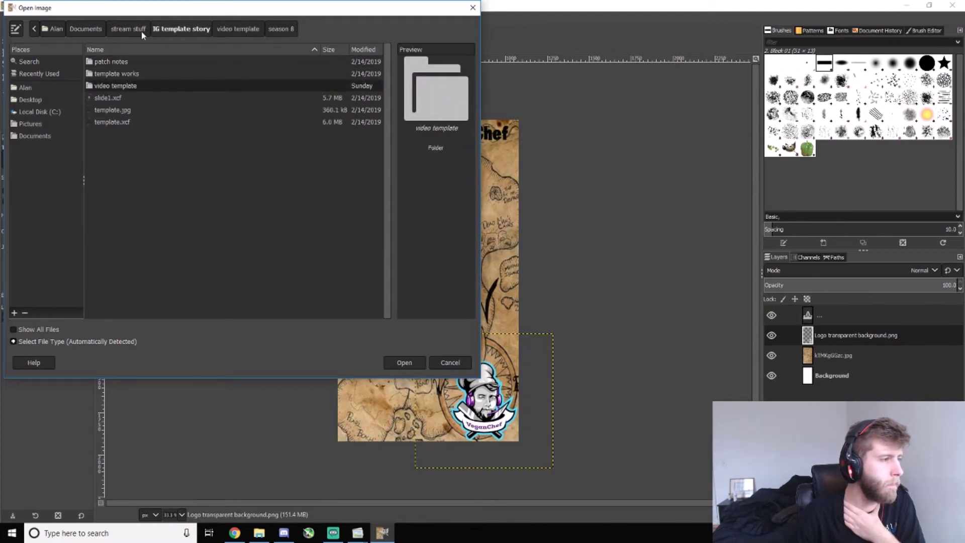
left_click(128, 29)
left_click(132, 87)
double_click(125, 61)
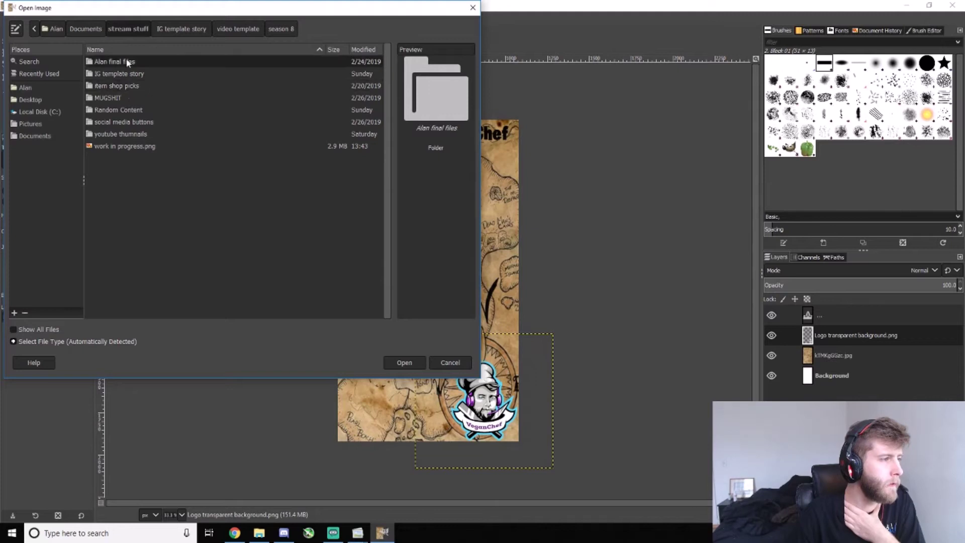
left_click(33, 29)
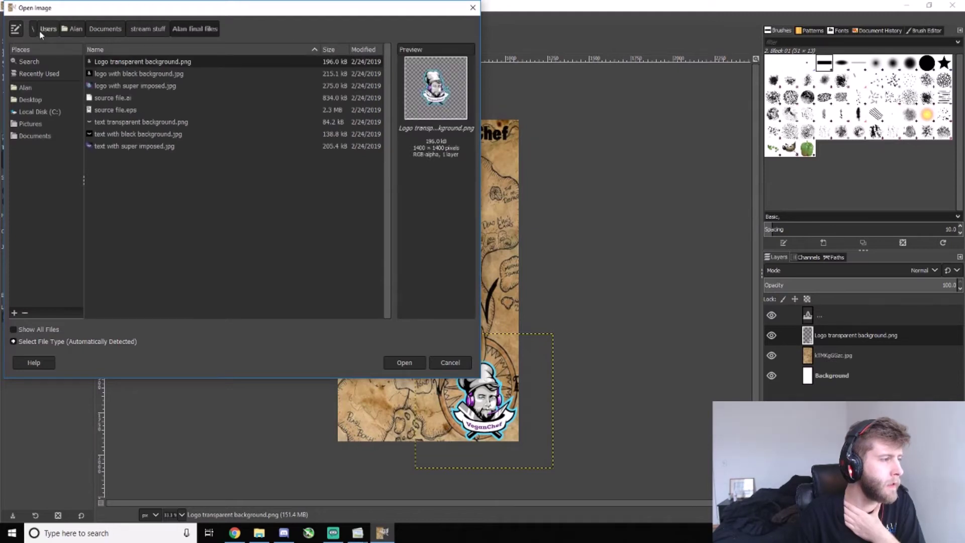
Preview the images in the social media buttons folder to search for the creator code graphic.
left_click(148, 28)
left_click(143, 147)
left_click(136, 133)
double_click(134, 122)
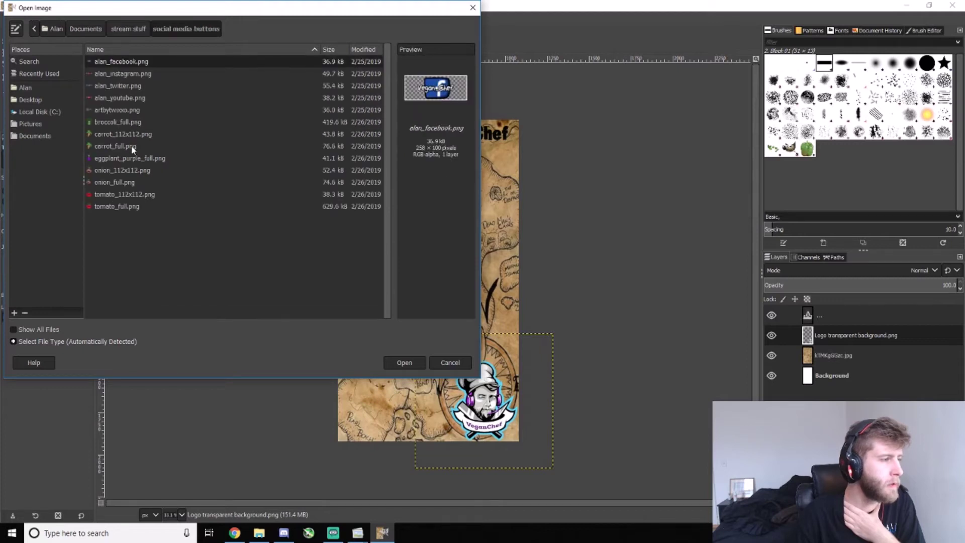
left_click(131, 97)
left_click(132, 106)
left_click(130, 85)
left_click(129, 74)
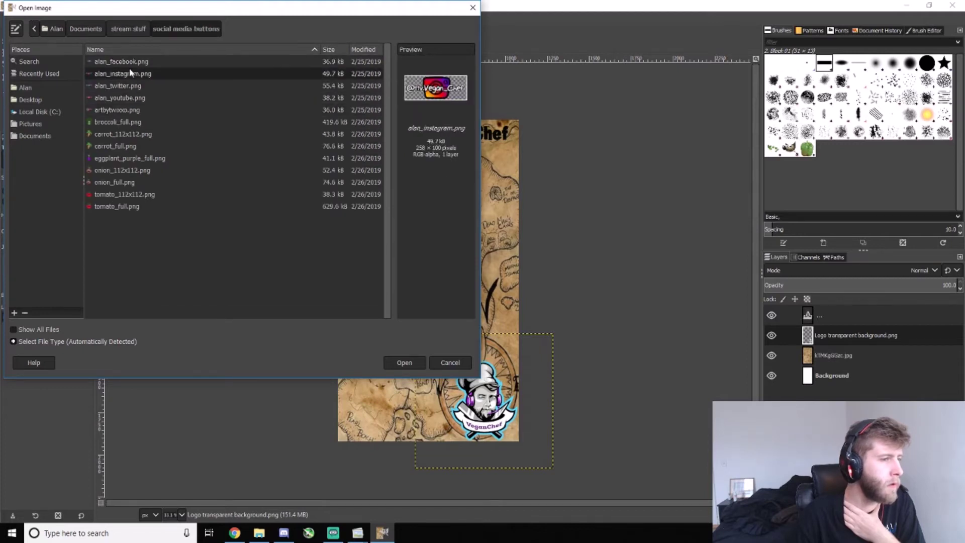
left_click(128, 62)
left_click(126, 74)
left_click(124, 86)
left_click(123, 95)
left_click(120, 111)
left_click(121, 122)
left_click(121, 134)
left_click(120, 194)
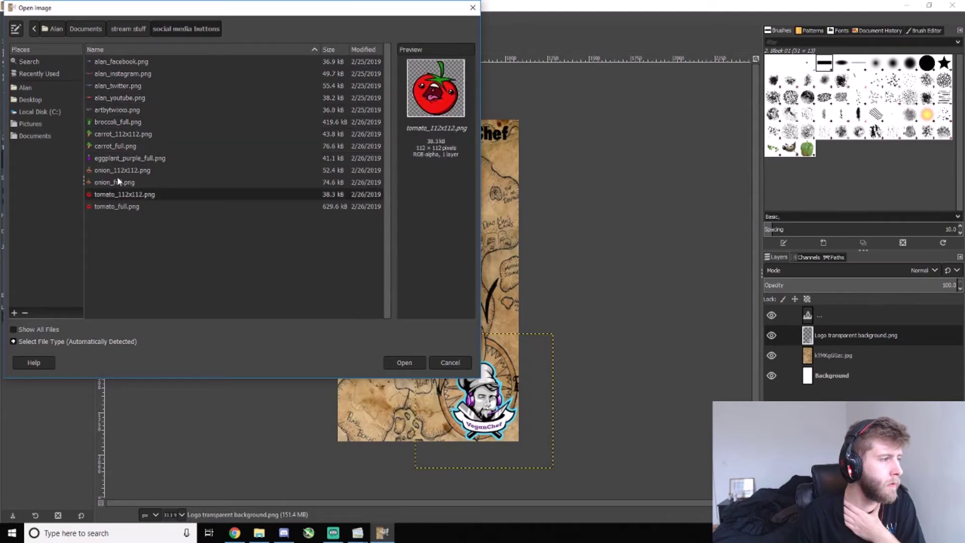
Search the Random Content, item shop picks and youtube thumnails folders for the creator code graphic.
left_click(136, 28)
left_click(132, 110)
double_click(132, 110)
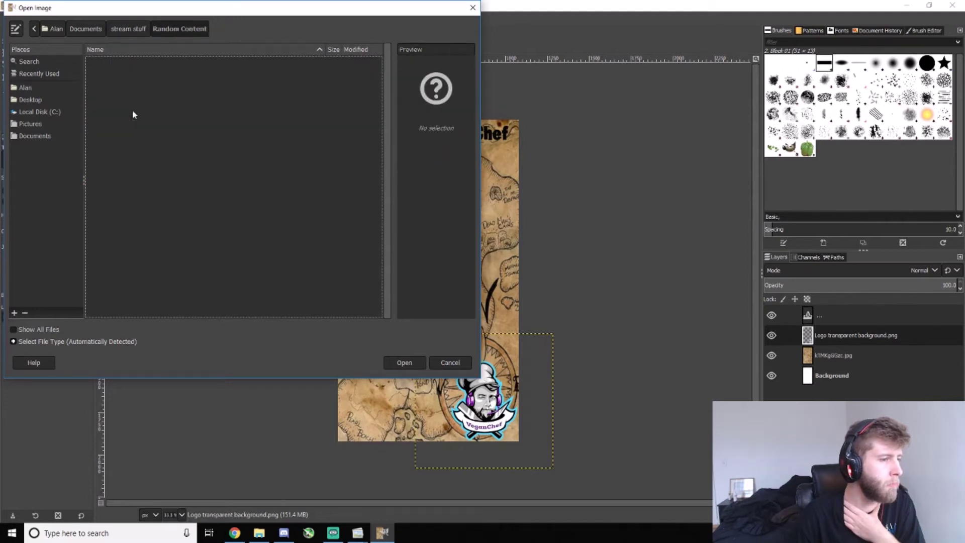
left_click(144, 29)
left_click(122, 86)
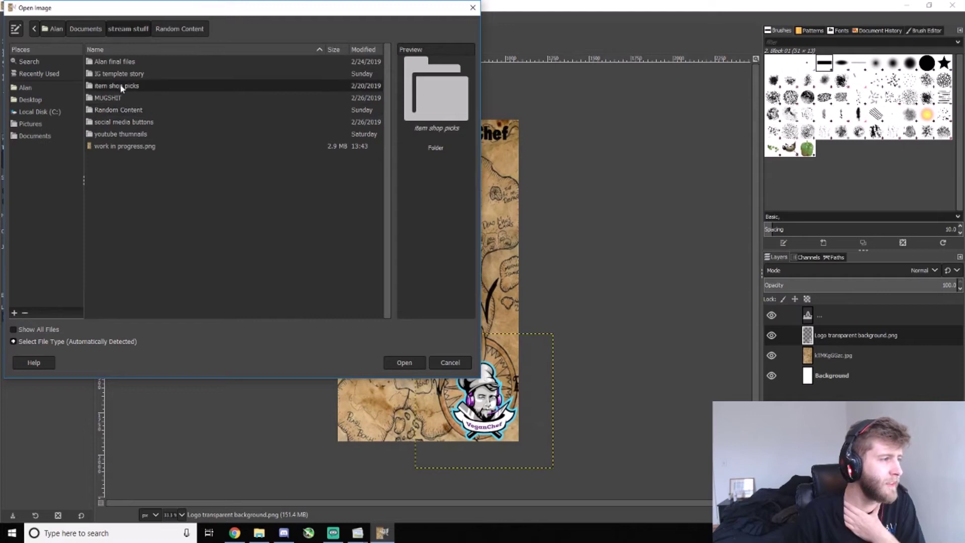
double_click(121, 86)
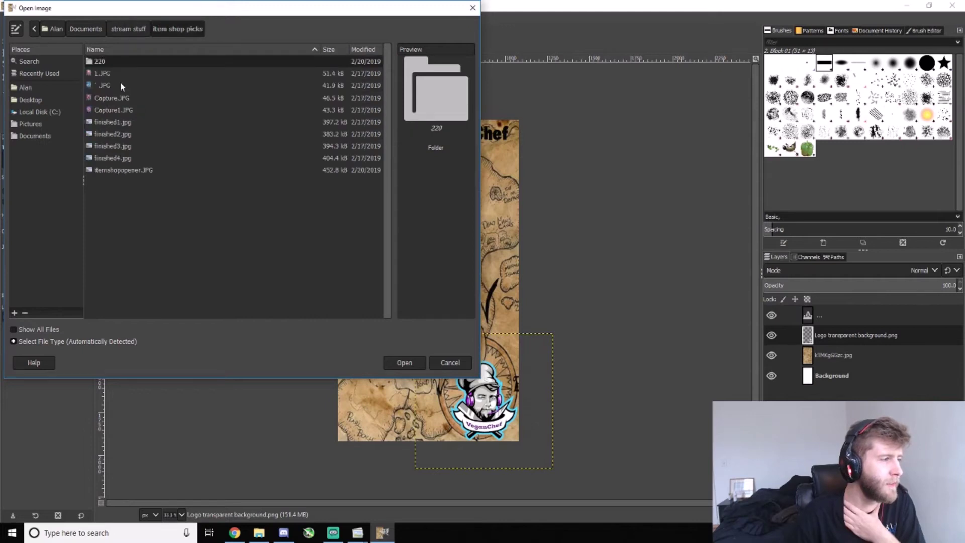
left_click(130, 158)
left_click(141, 29)
left_click(141, 134)
double_click(141, 135)
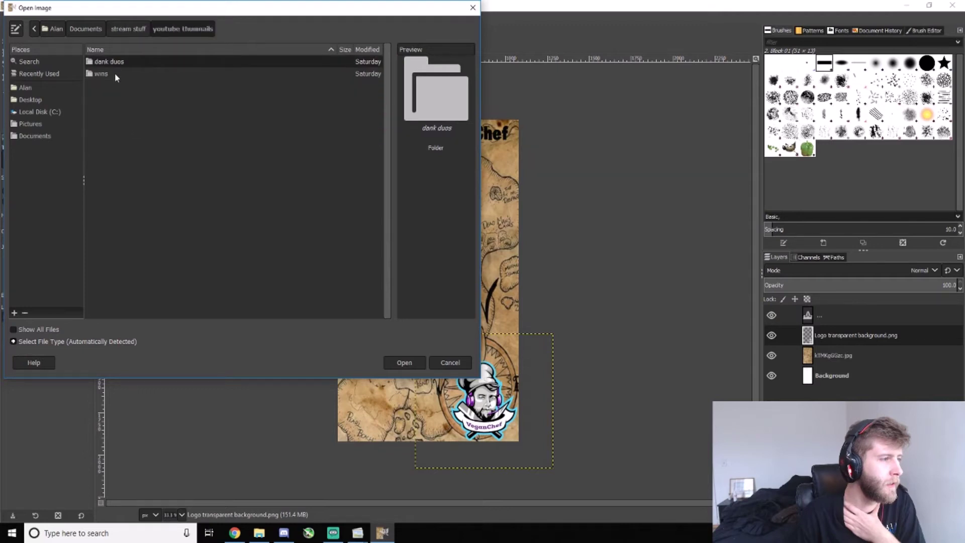
left_click(115, 29)
left_click(137, 70)
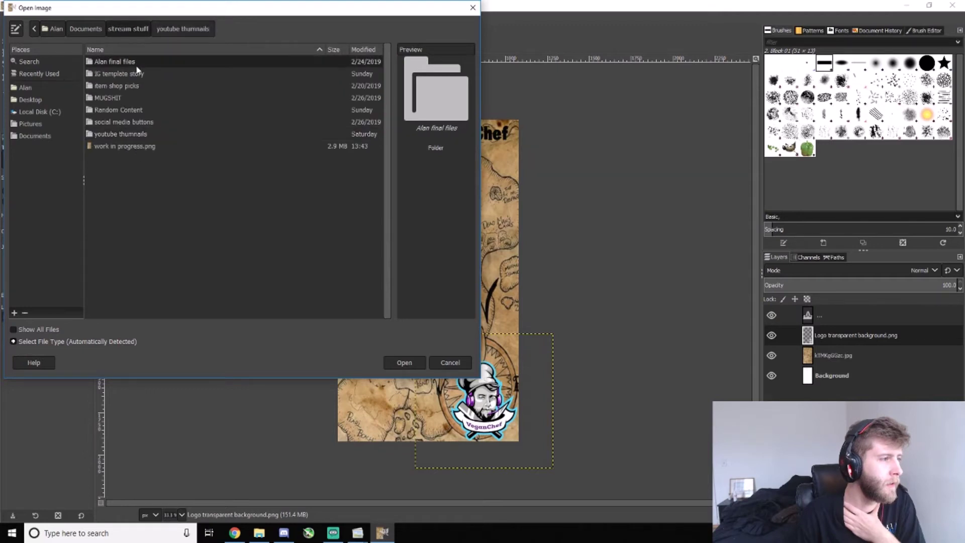
left_click(138, 75)
left_click(138, 82)
Open the creator code PNG from the Pictures folder as a separate image and close it again.
left_click(35, 99)
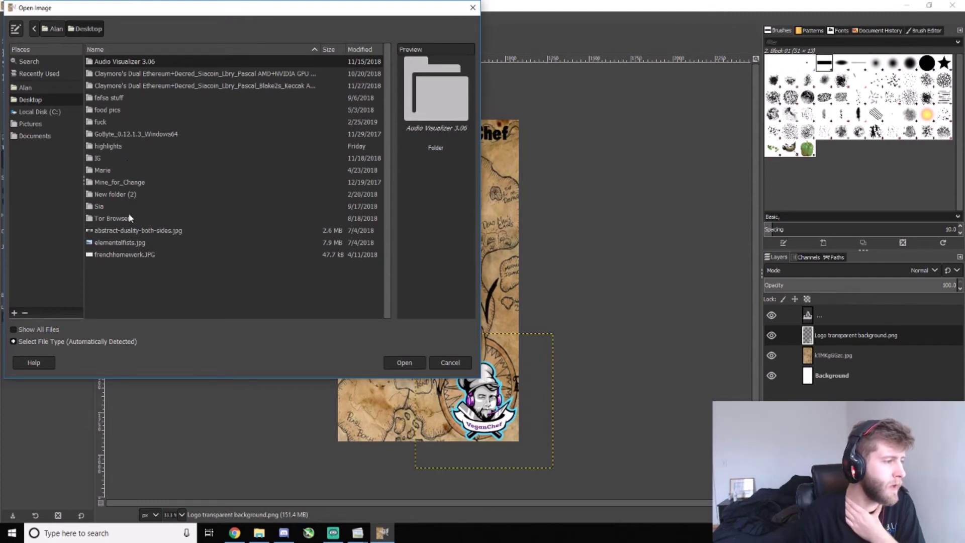
left_click(31, 123)
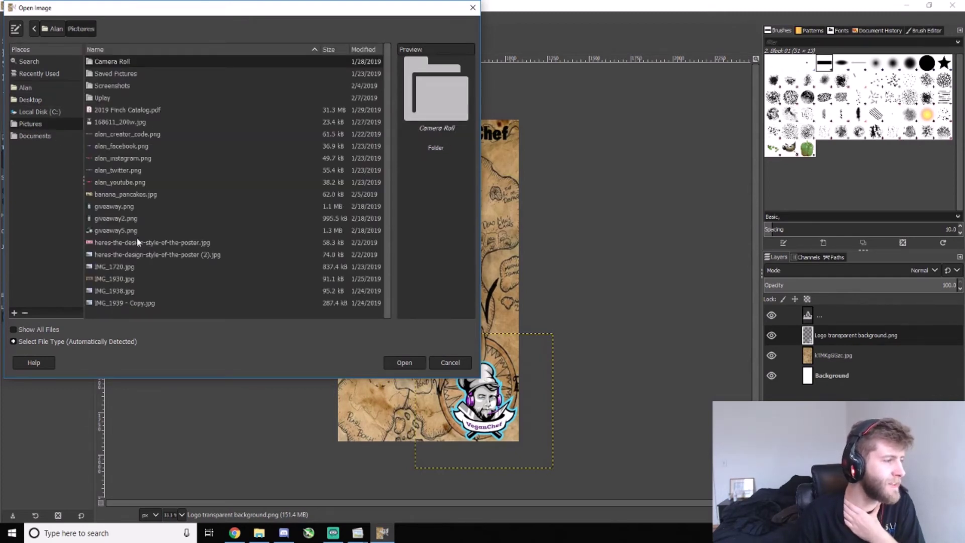
left_click(142, 133)
left_click(405, 362)
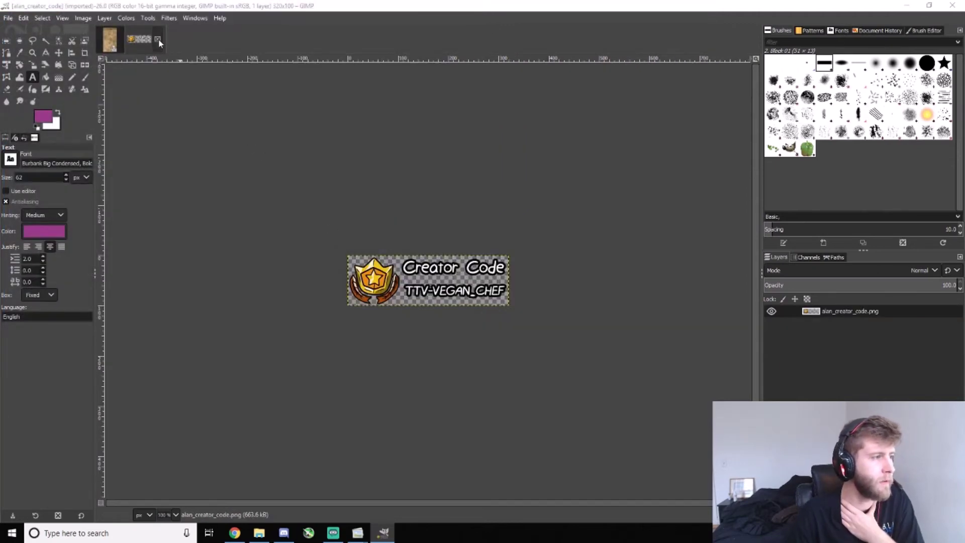
left_click(158, 40)
Add the creator code PNG from the Pictures folder to the story image as a new layer.
left_click(8, 17)
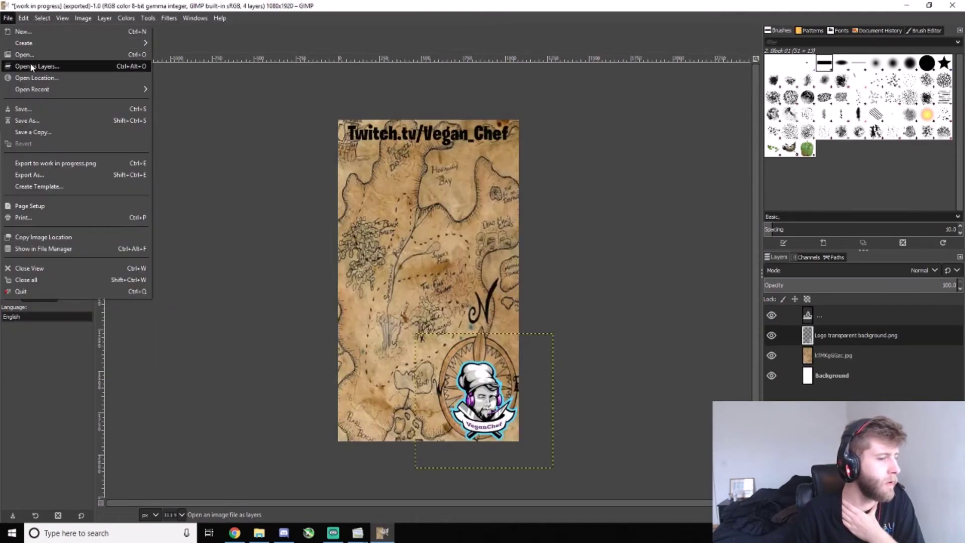
left_click(31, 68)
left_click(414, 363)
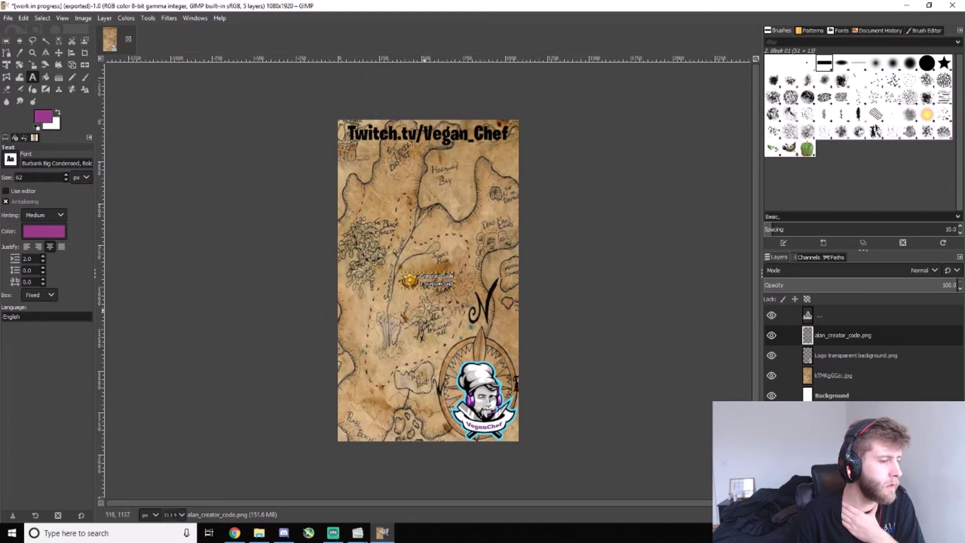
Scale the creator code layer up to 1103 x 349 px.
left_click(33, 66)
left_click(403, 289)
left_click_drag(403, 288, 276, 330)
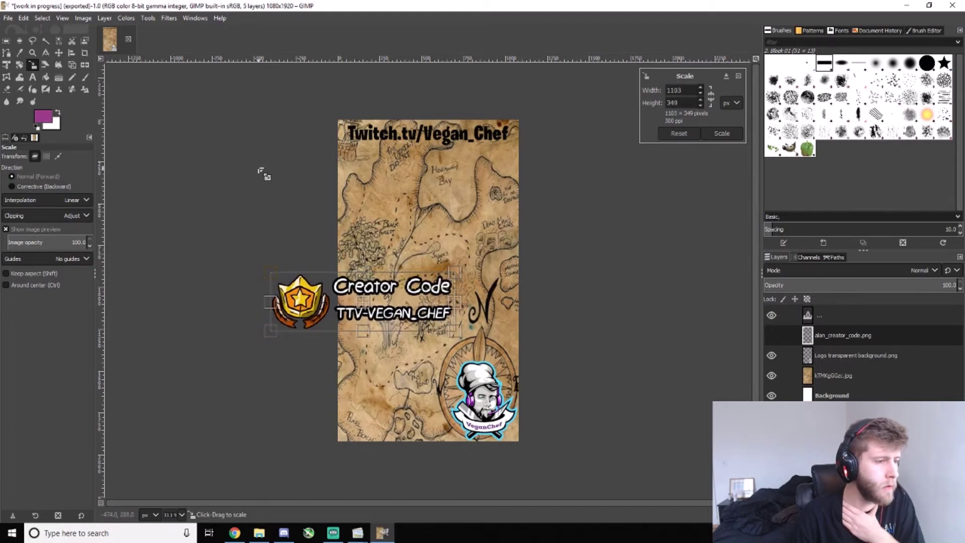
left_click(722, 133)
Move the creator code graphic directly beneath the Twitch channel text, spanning the canvas width.
left_click(59, 53)
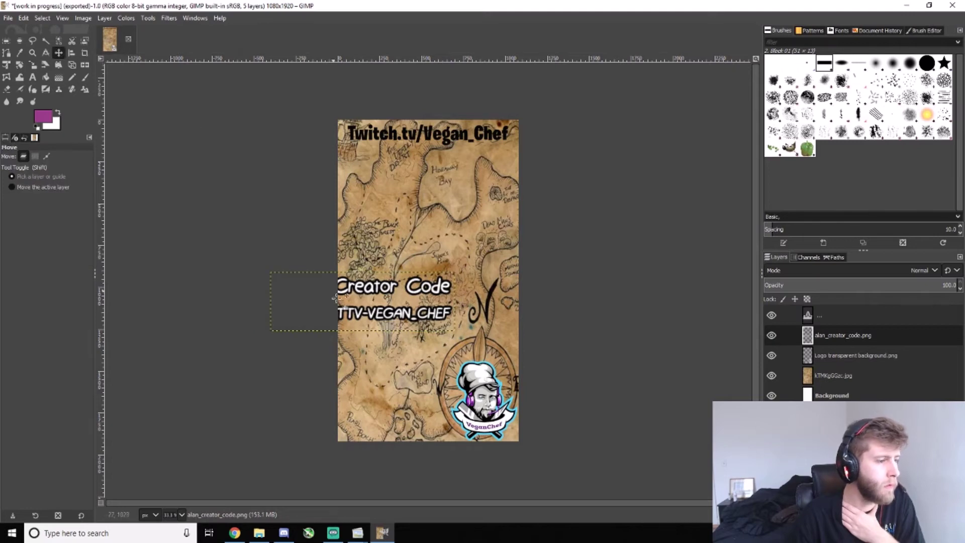
left_click_drag(364, 296, 431, 166)
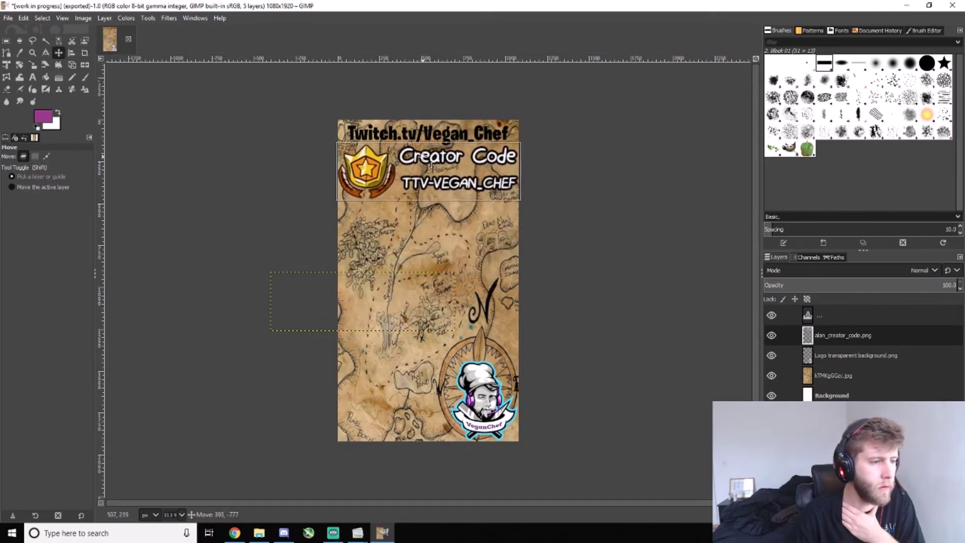
left_click_drag(431, 166, 431, 166)
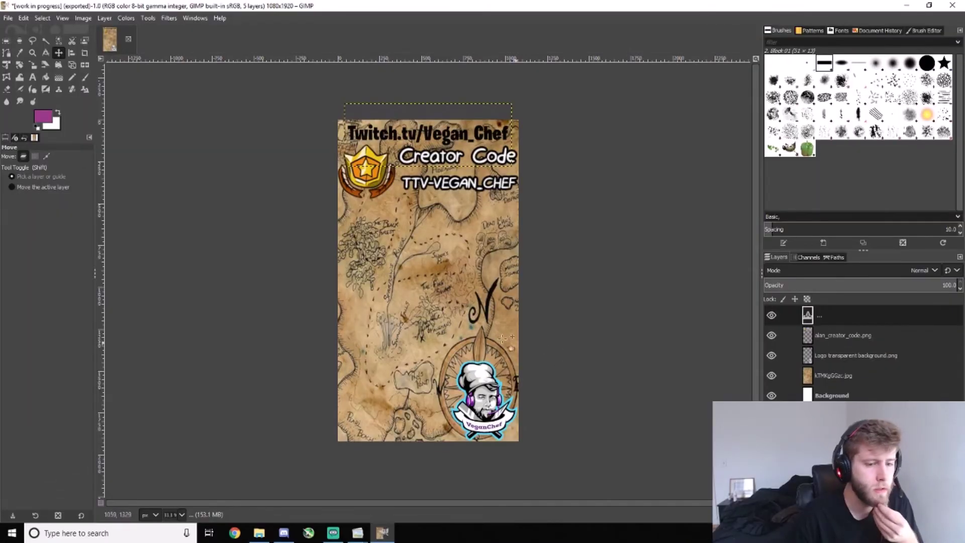
Nudge the VeganChef logo slightly upwards so it sits in the centre of the compass.
left_click(804, 395)
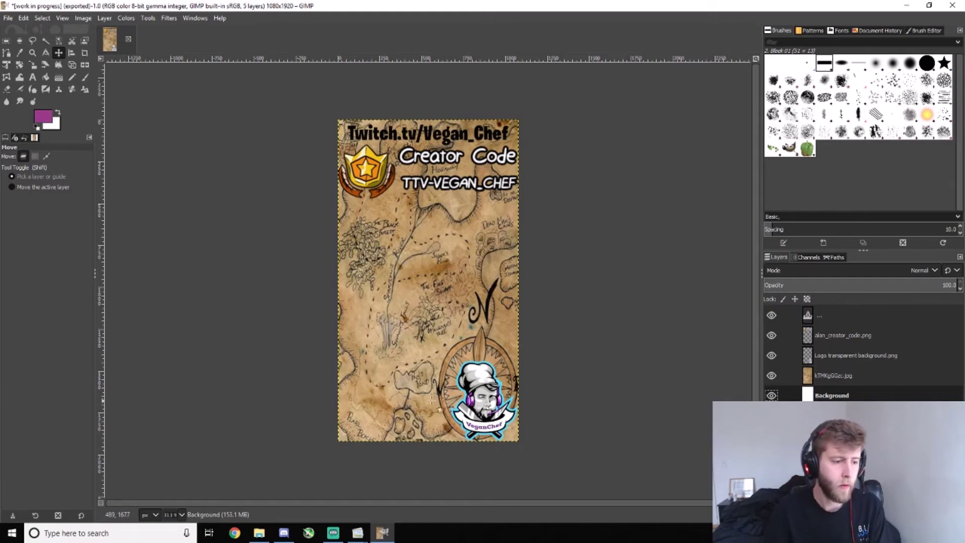
left_click(58, 53)
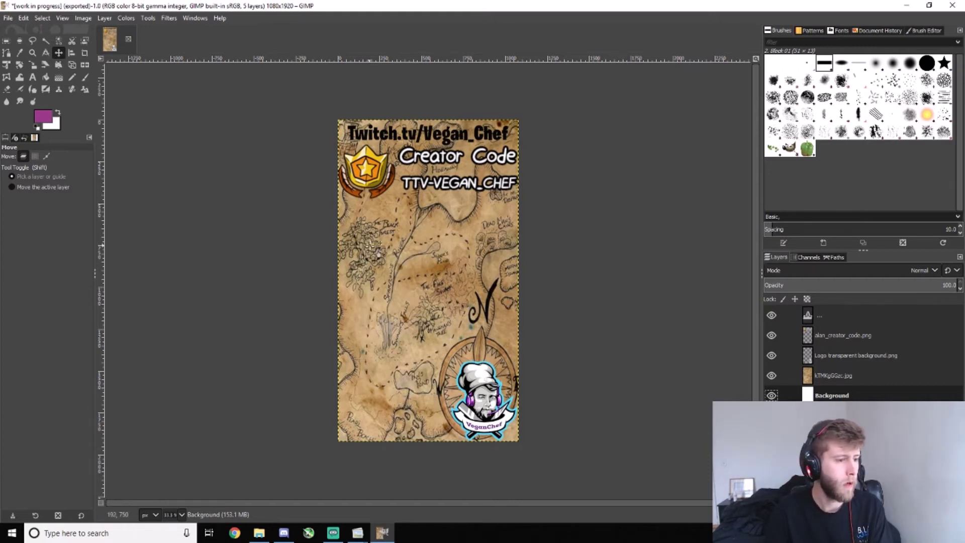
left_click_drag(491, 395, 486, 380)
left_click(583, 427)
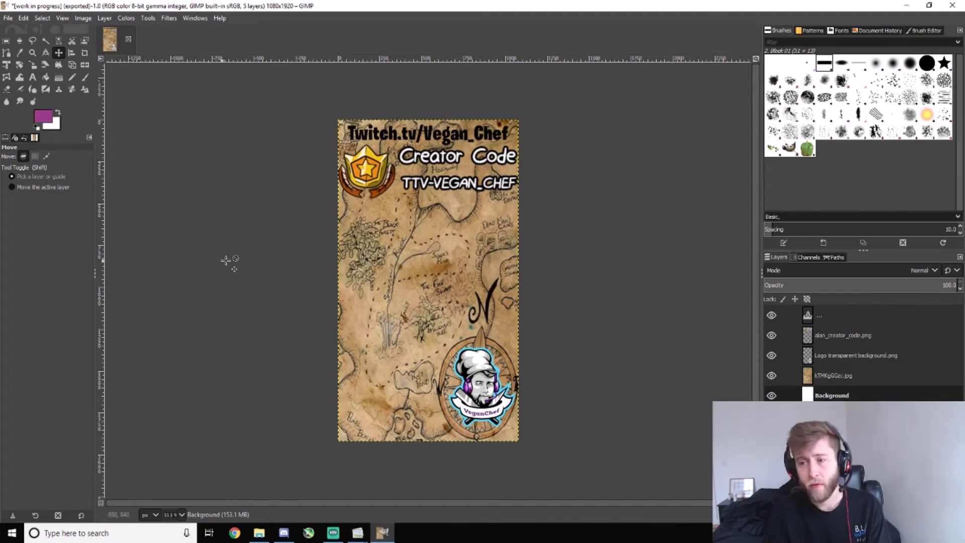
Start saving the image under a new name in Documents/stream stuff/IG template story/video template/season 8.
left_click(24, 18)
mouse_move(8, 18)
left_click(53, 120)
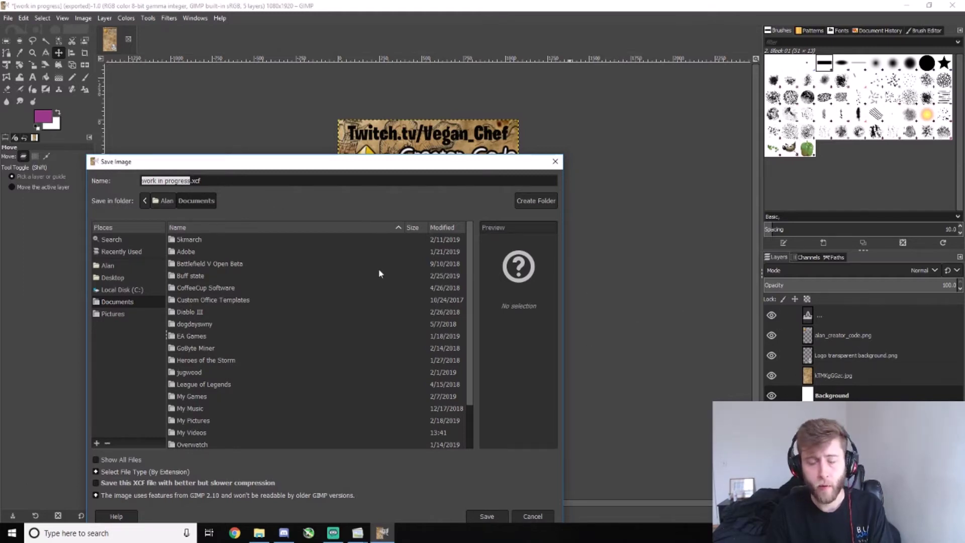
scroll(302, 283, "down", 2)
left_click(128, 313)
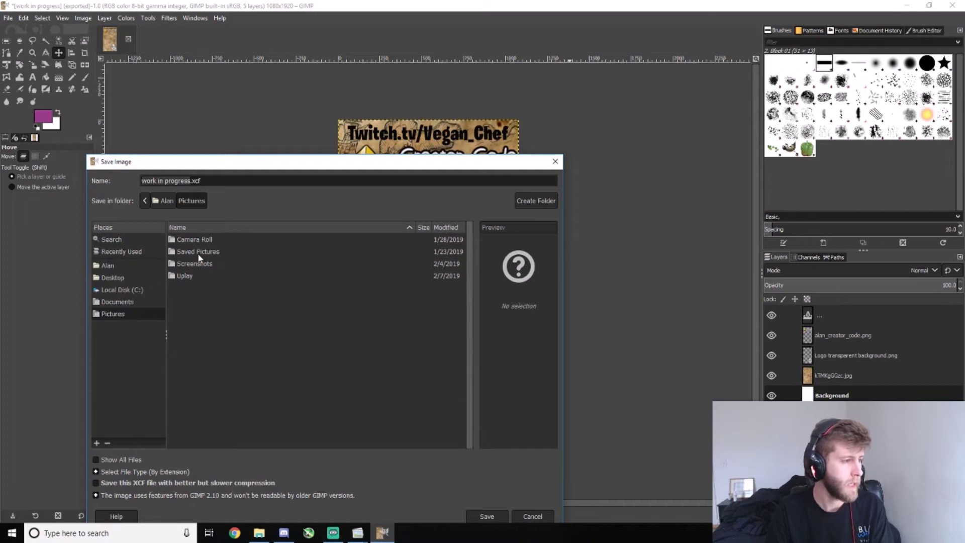
left_click(123, 303)
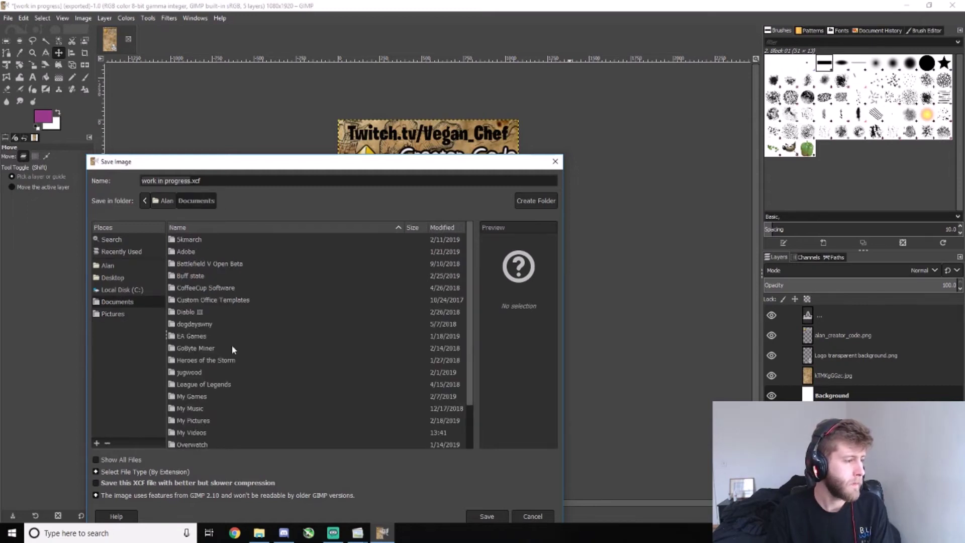
scroll(234, 337, "down", 2)
double_click(203, 406)
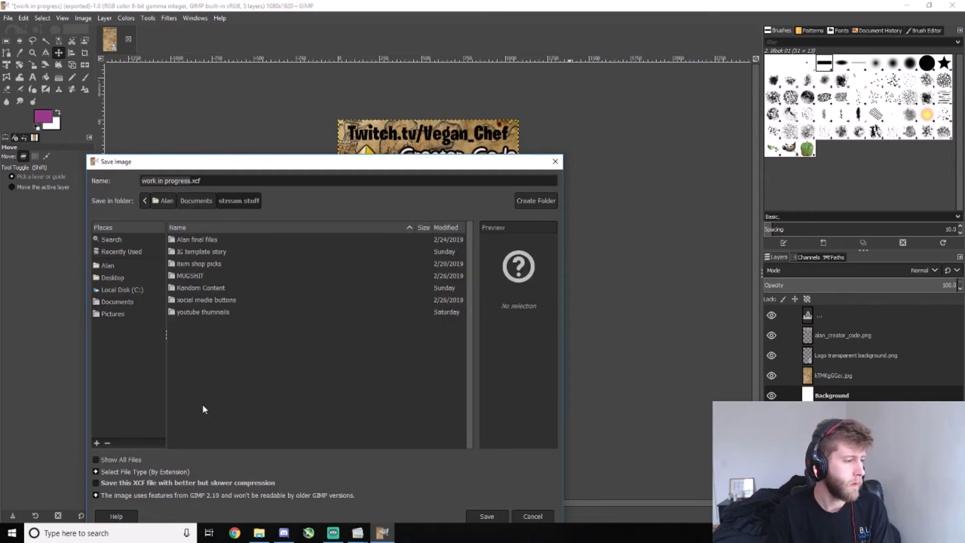
double_click(211, 253)
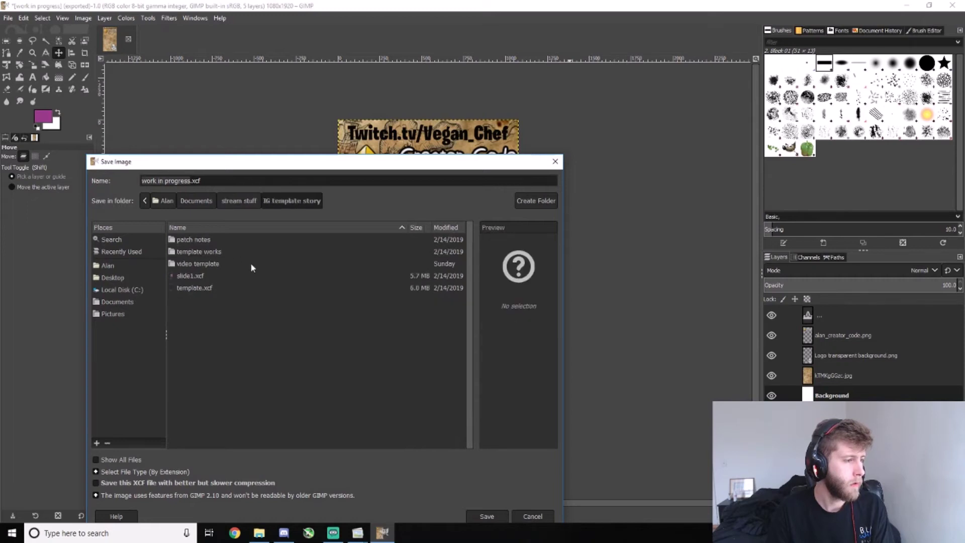
double_click(222, 264)
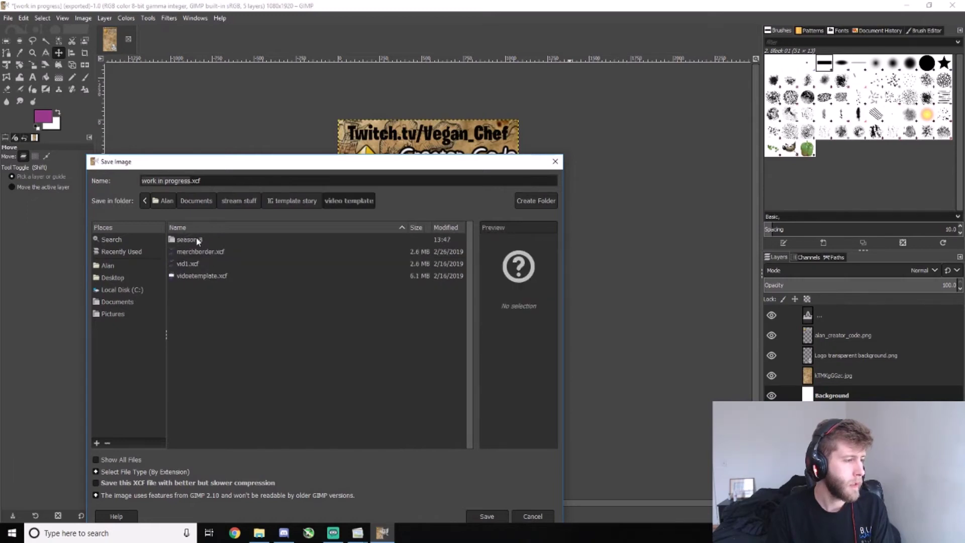
double_click(197, 240)
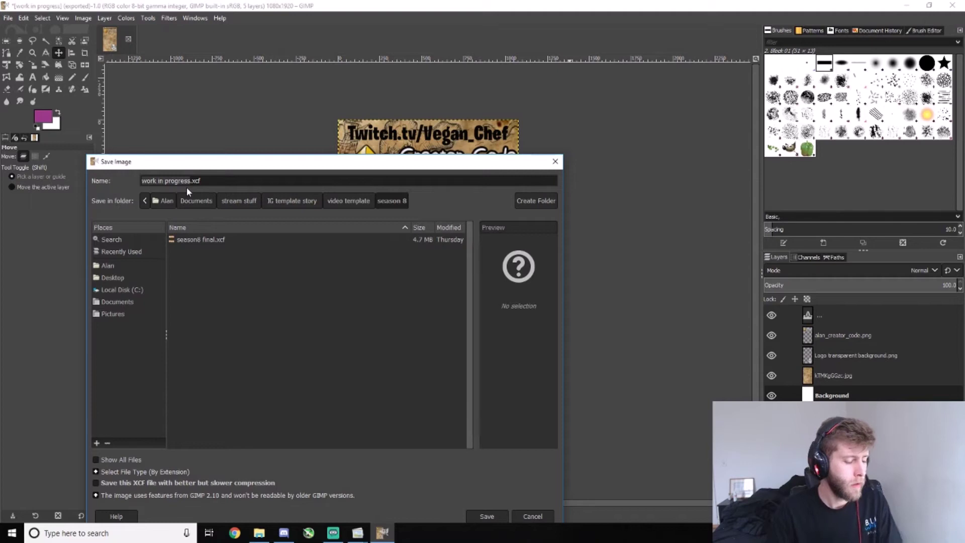
Name the project file igstorytemplate1.xcf and save it in the season 8 folder.
type("st")
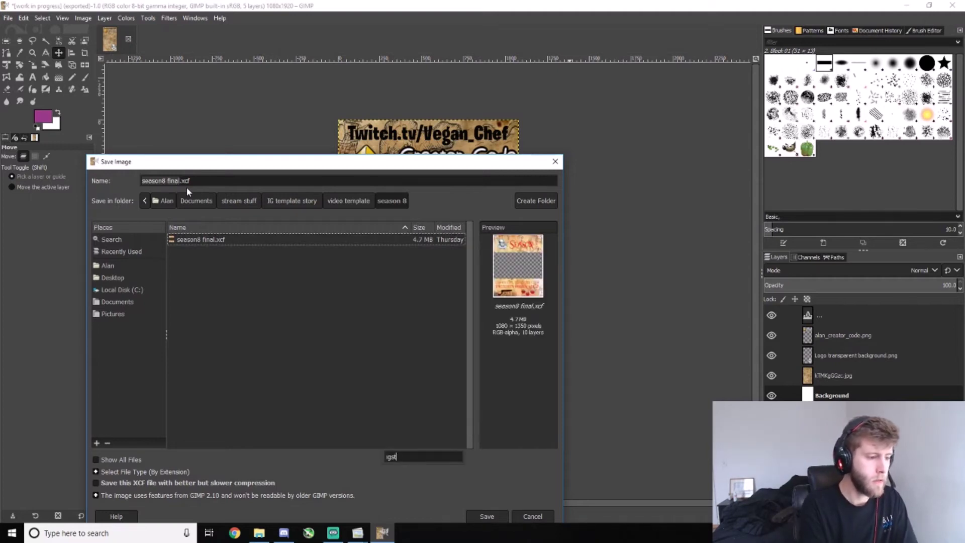
left_click_drag(177, 180, 134, 185)
type("igstorytemplate1")
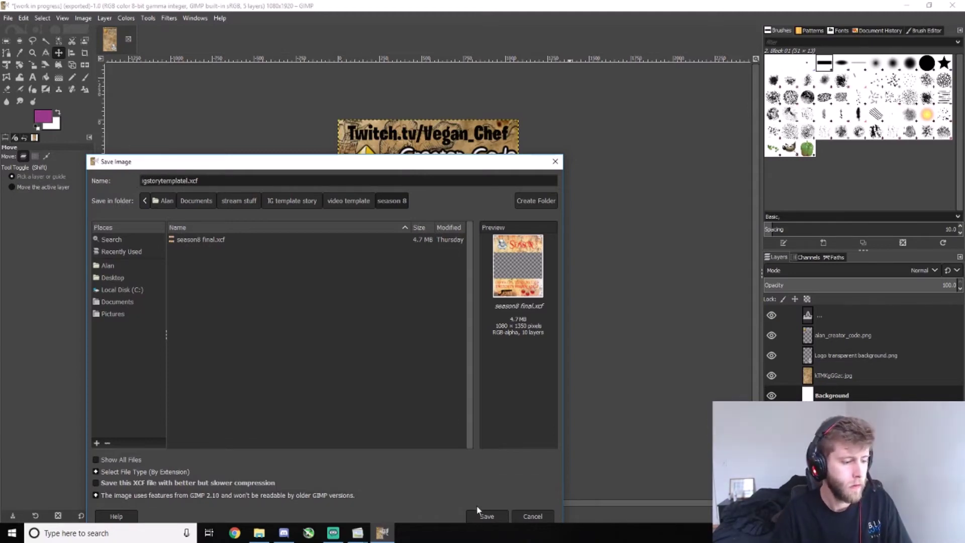
left_click(486, 517)
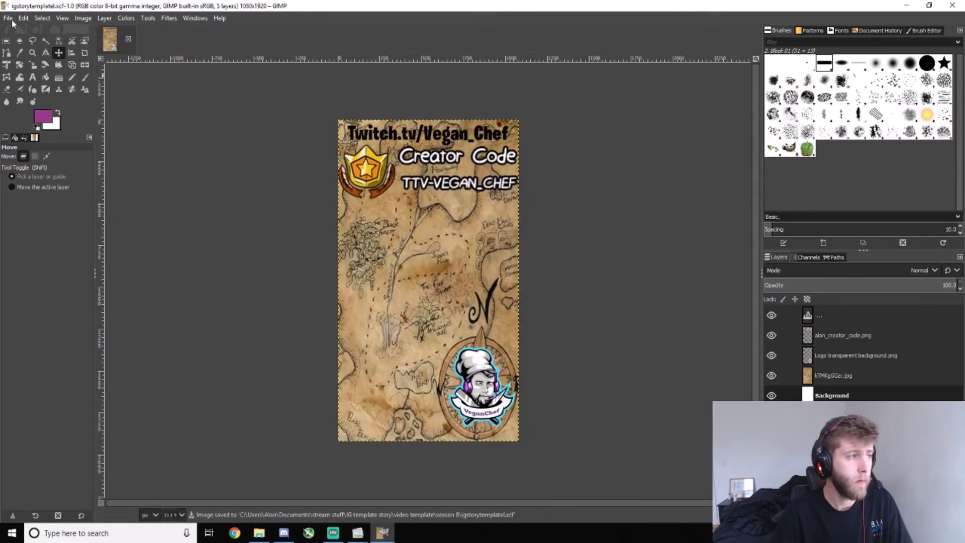
Start exporting the image and choose IG template story/video template/season 8 as the destination folder.
left_click(8, 19)
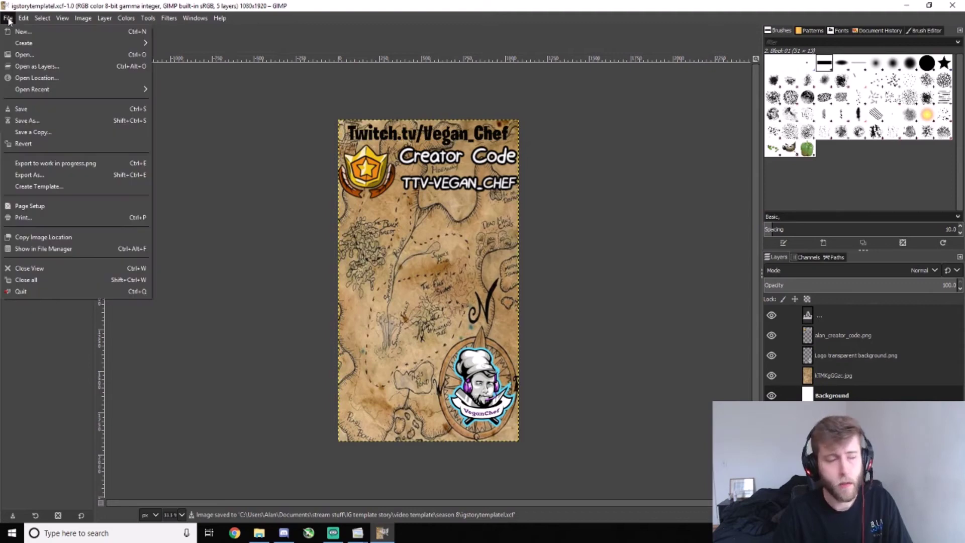
left_click(50, 175)
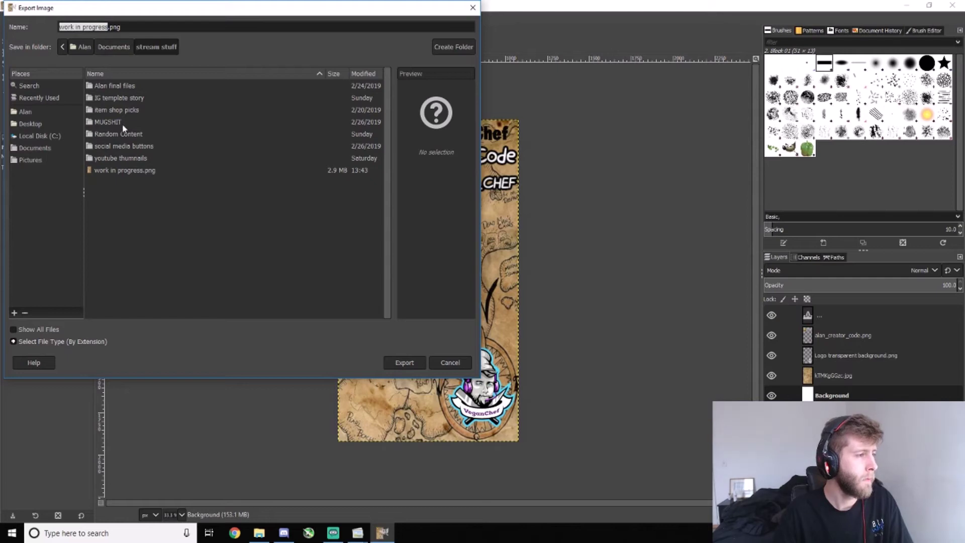
left_click(129, 99)
double_click(132, 99)
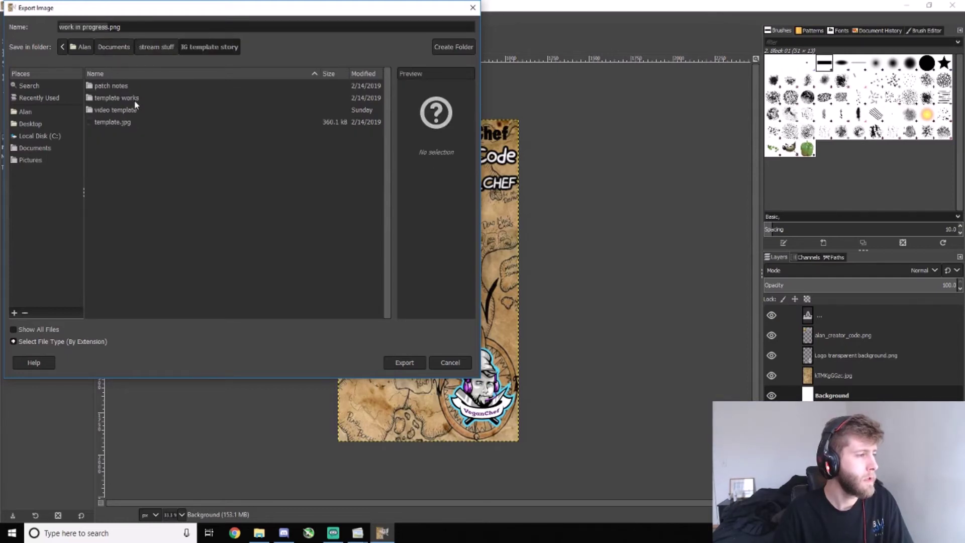
double_click(121, 110)
double_click(119, 86)
left_click_drag(107, 27, 59, 27)
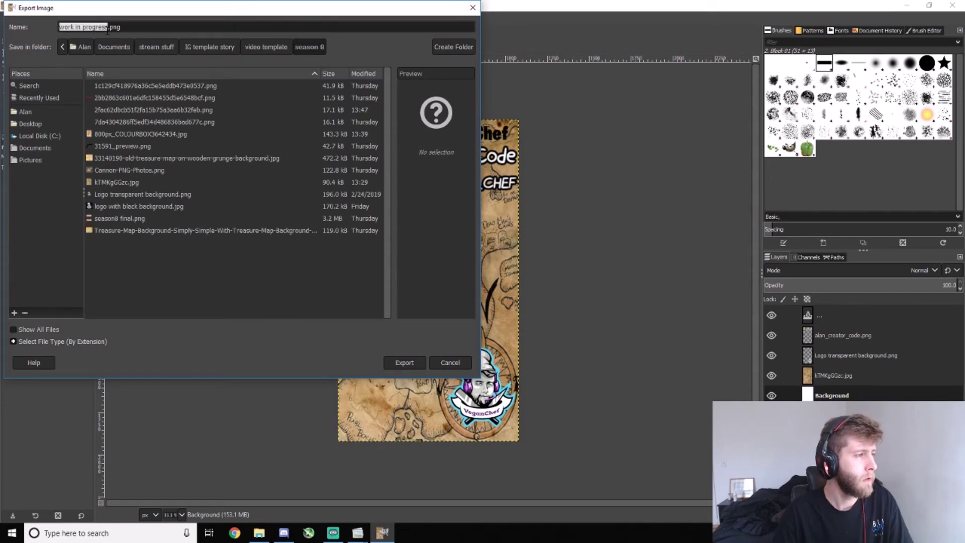
Try to export the image under the name tiktok/igstory.png.
type("tik")
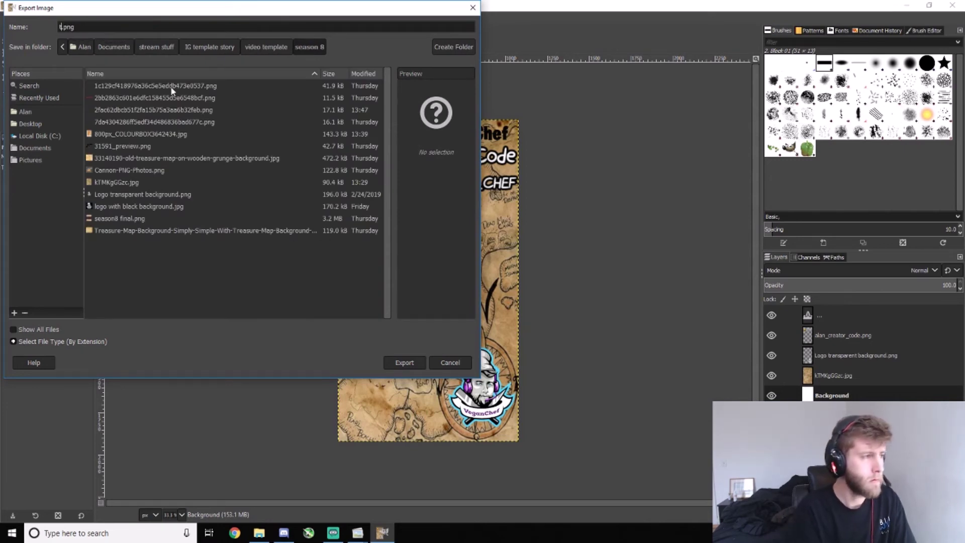
type("tok/")
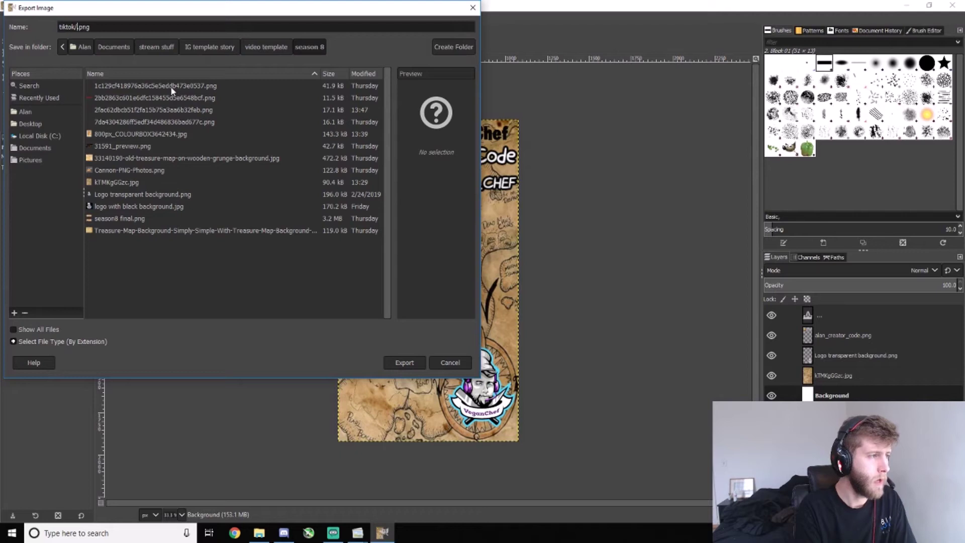
type("igstory")
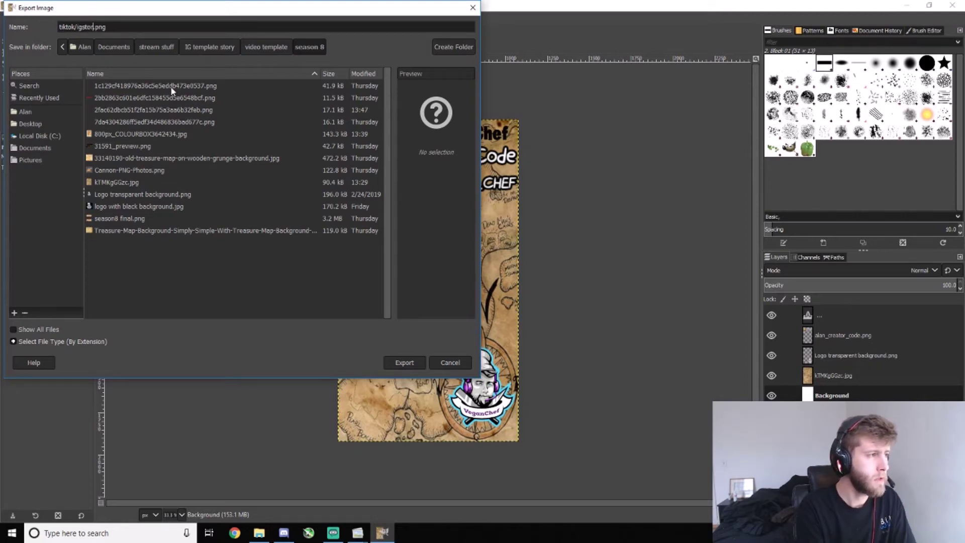
left_click(409, 363)
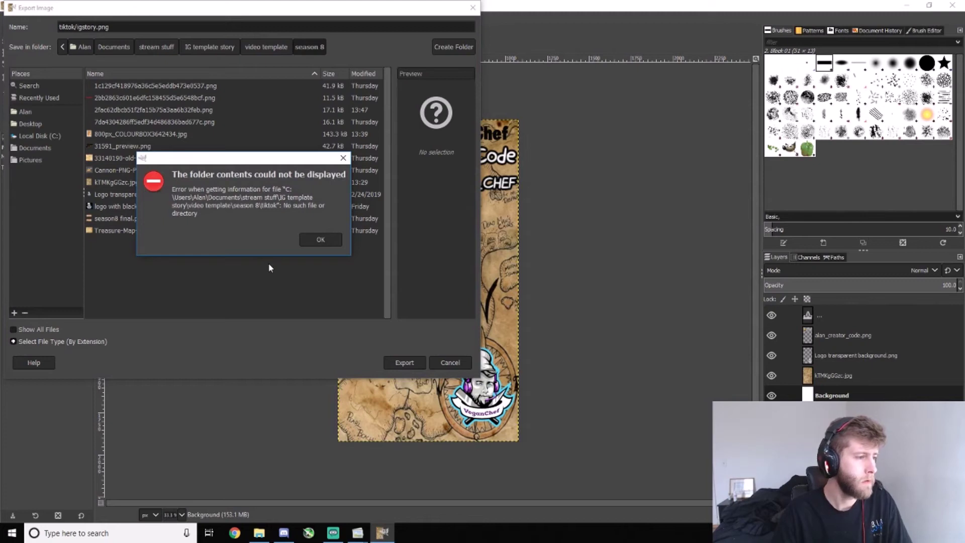
left_click(321, 240)
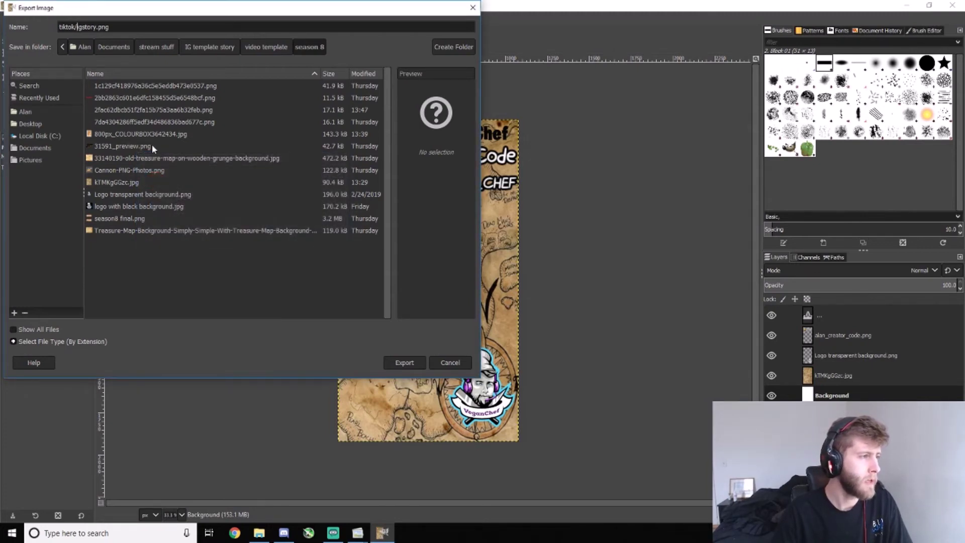
Correct the export name to tiktok_igstory.png and export it with the default PNG options.
key("BackSpace")
type("_")
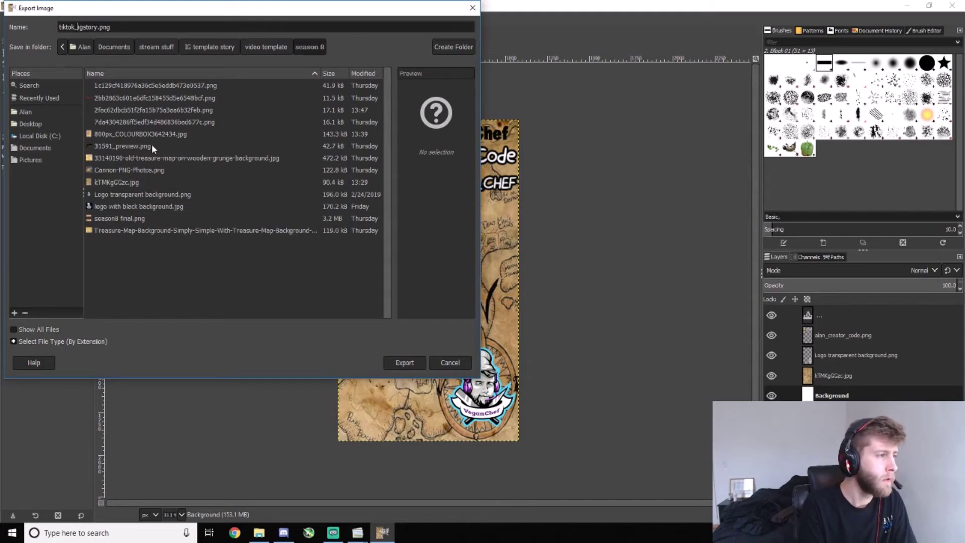
left_click(419, 363)
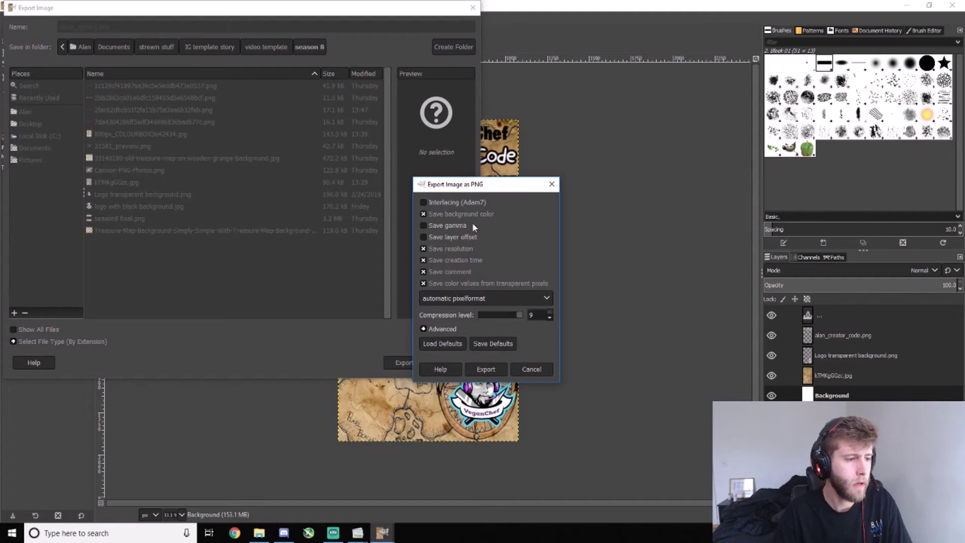
left_click(486, 372)
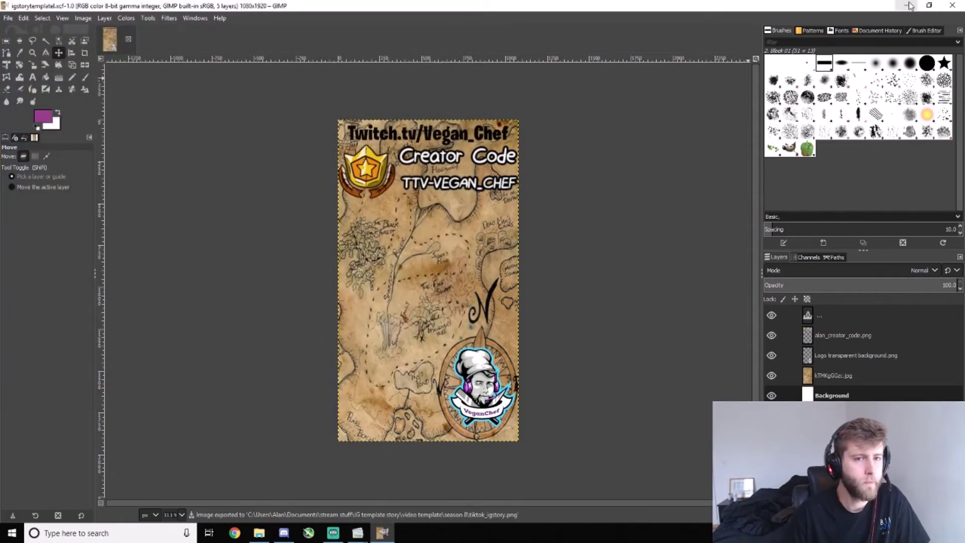
Close GIMP, launch the Animotica video editor and maximize its window.
left_click(958, 6)
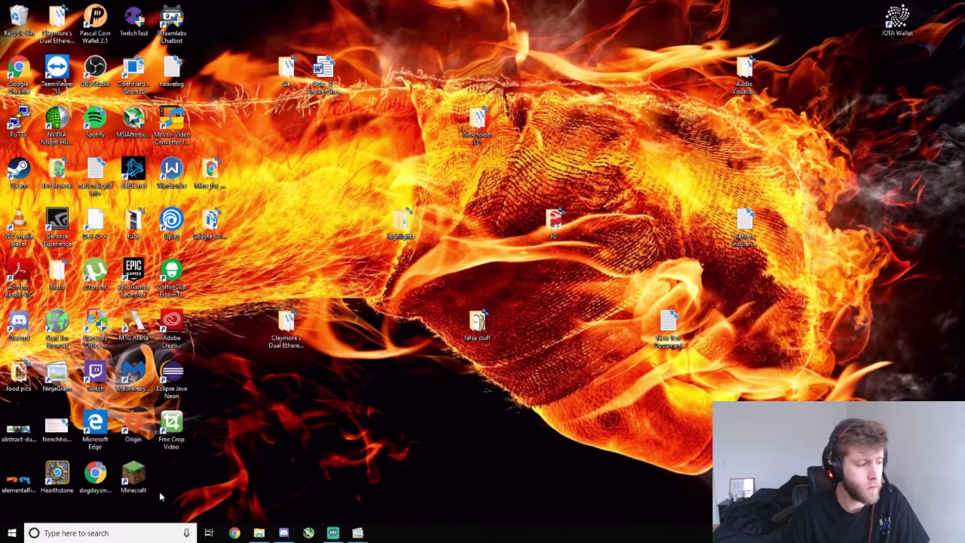
left_click(107, 532)
type("anim")
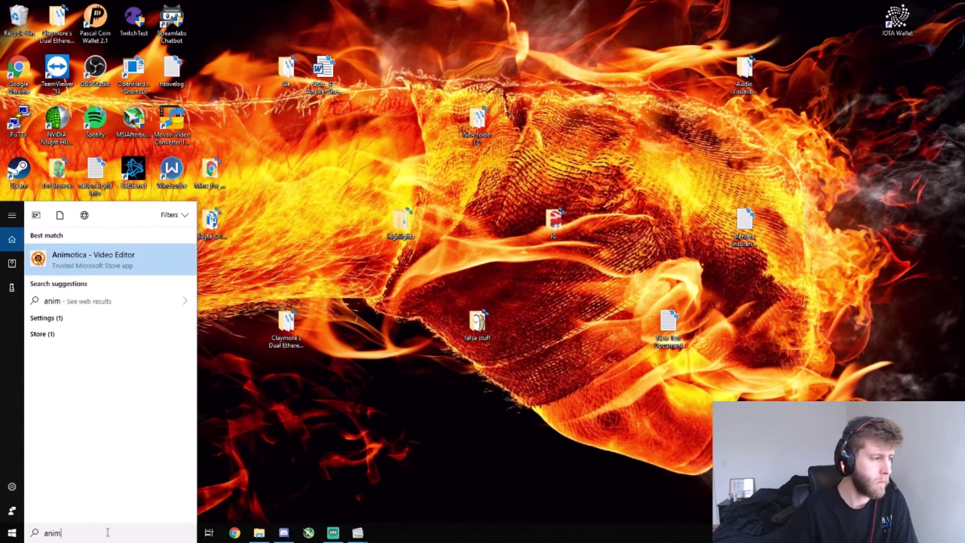
left_click(91, 266)
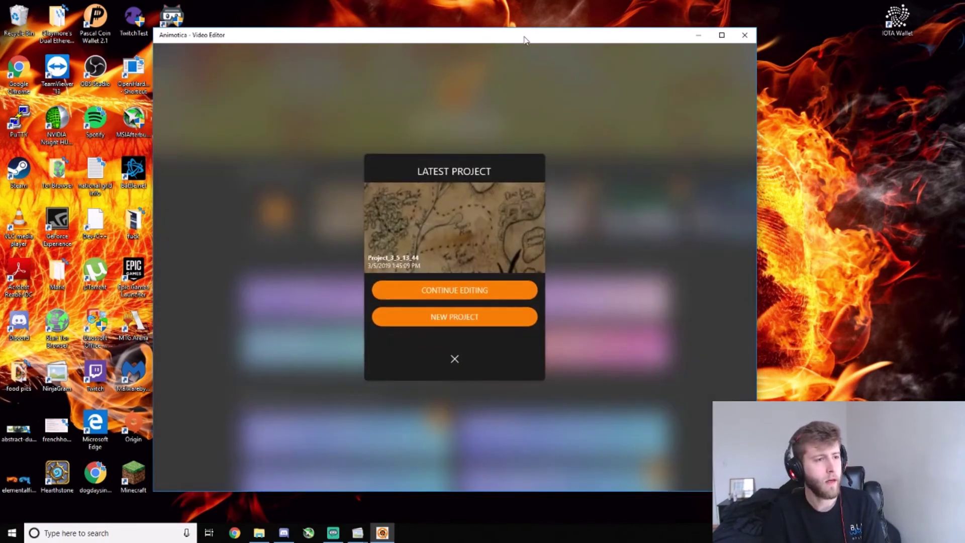
double_click(524, 40)
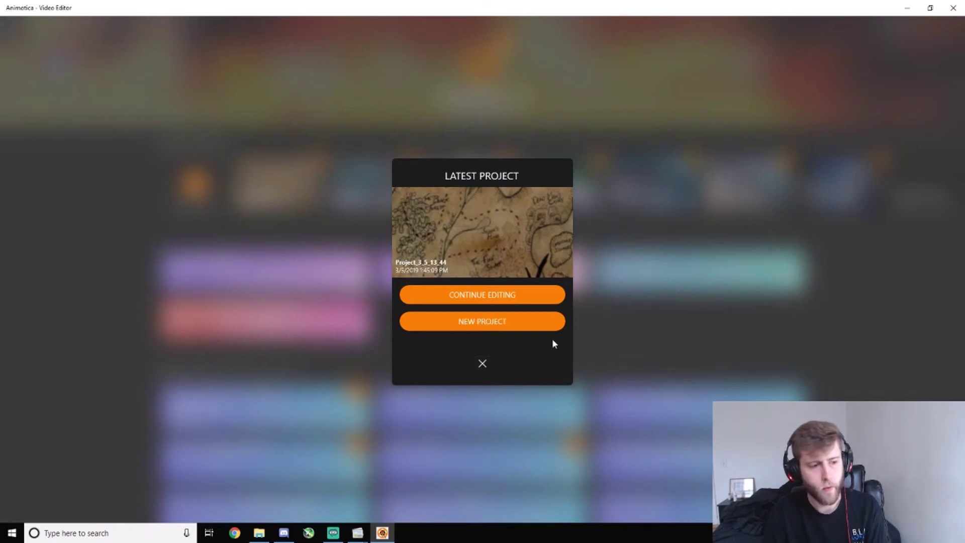
Create a new project named story1 with the Vertical (9:16) aspect ratio.
left_click(477, 325)
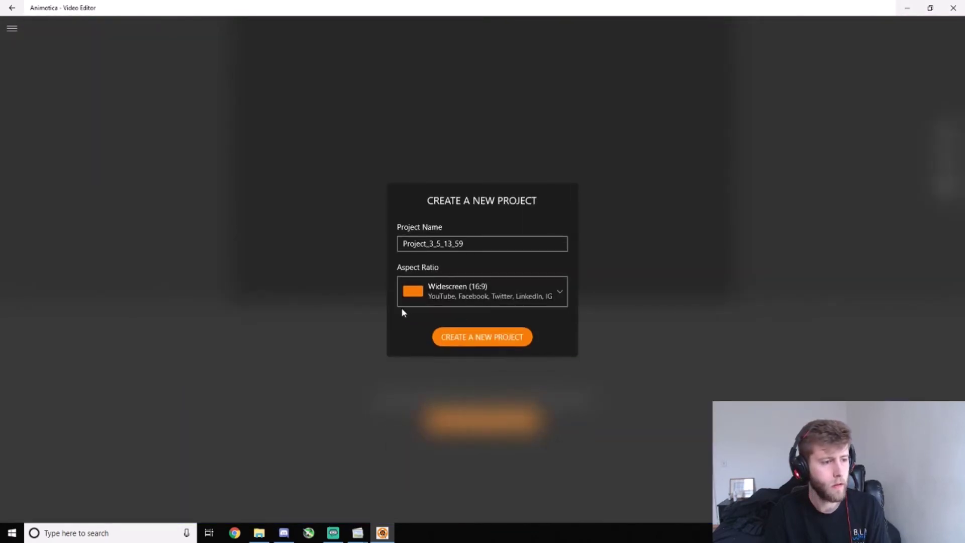
double_click(469, 243)
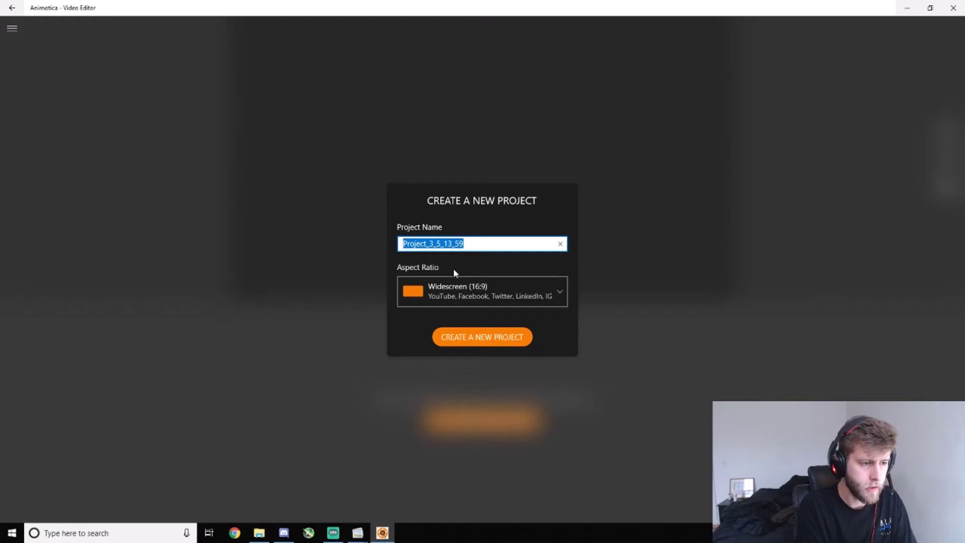
type("story1")
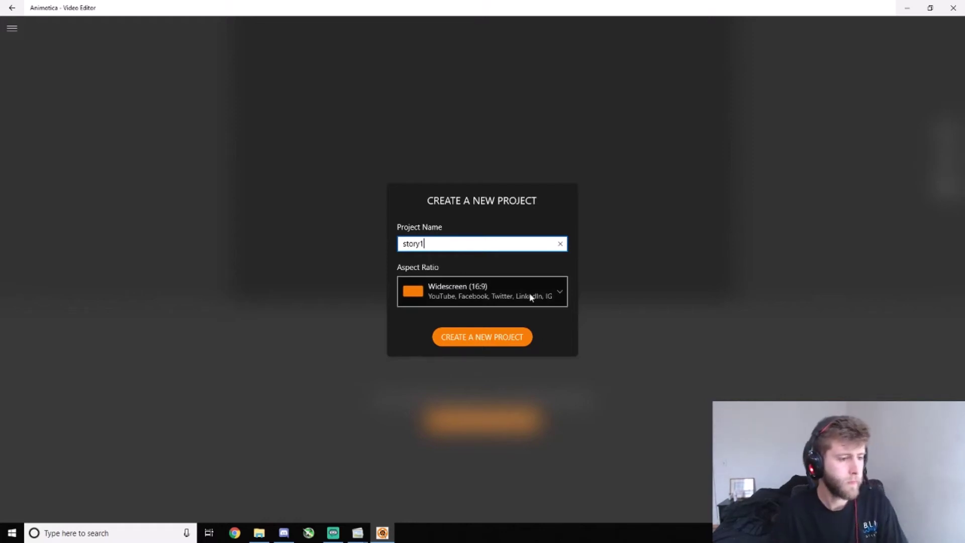
left_click(539, 291)
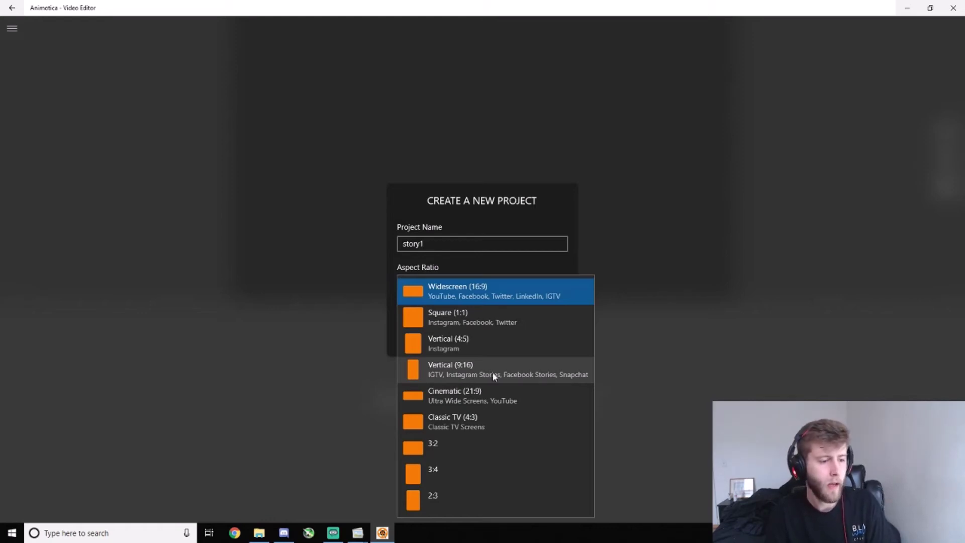
left_click(513, 378)
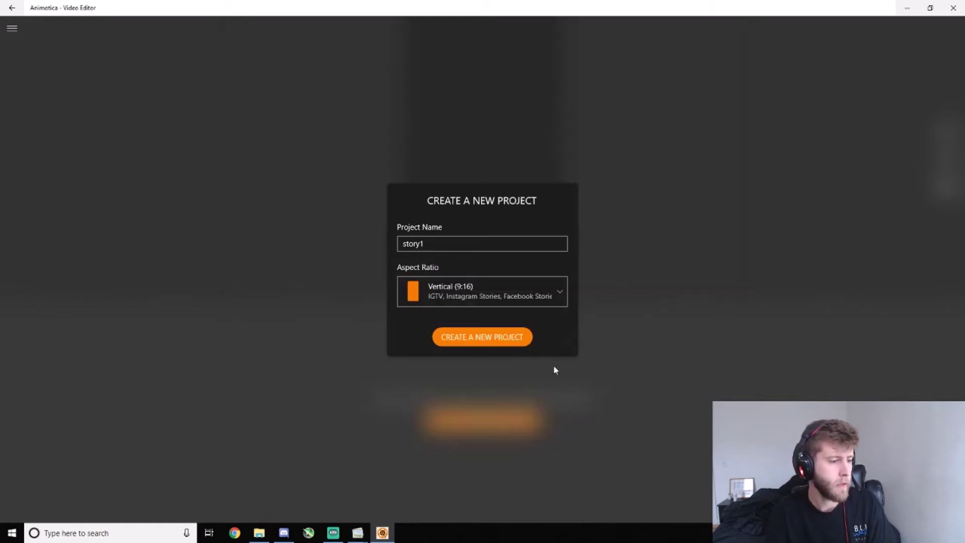
left_click(499, 345)
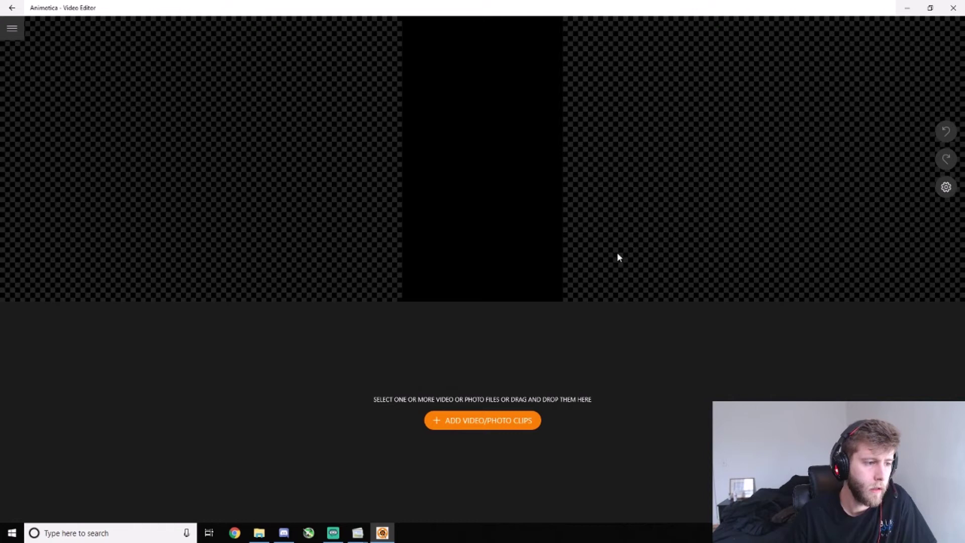
Add the tiktok_igstory image from the season 8 folder as the project's first clip.
left_click(492, 424)
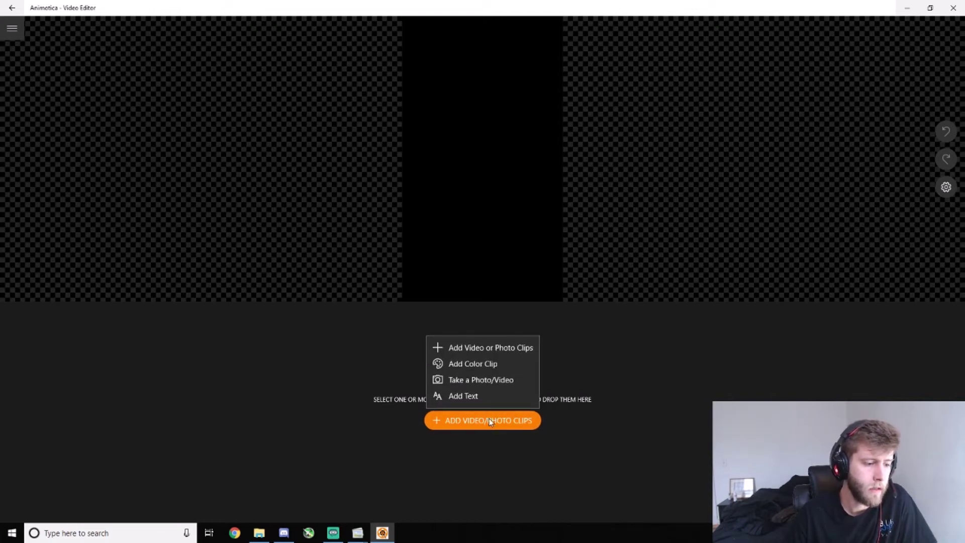
left_click(444, 447)
left_click(477, 427)
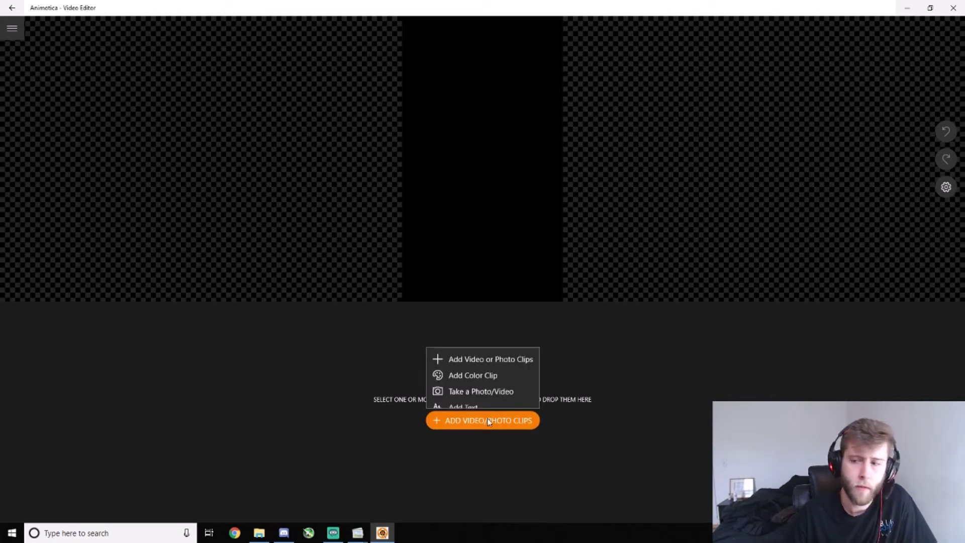
left_click(499, 346)
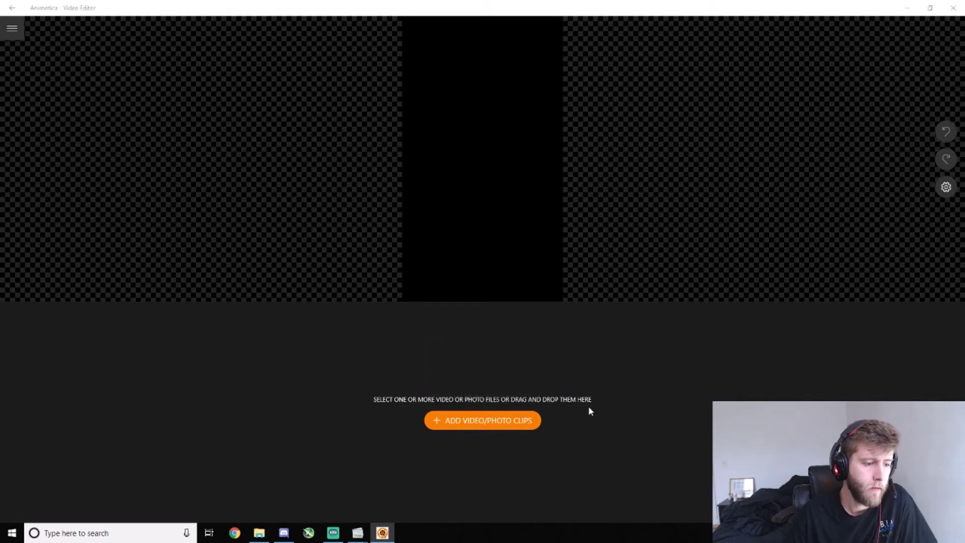
left_click(61, 111)
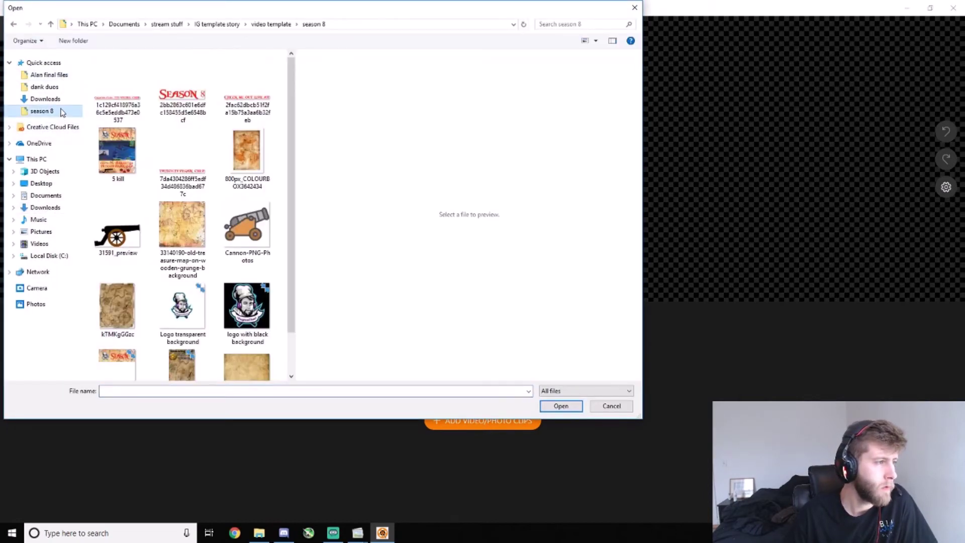
scroll(237, 226, "down", 2)
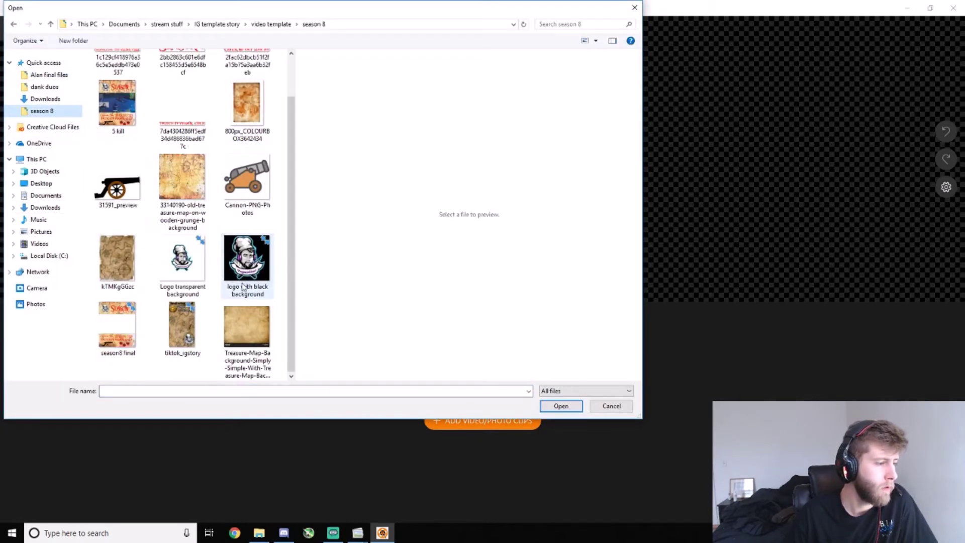
left_click(197, 322)
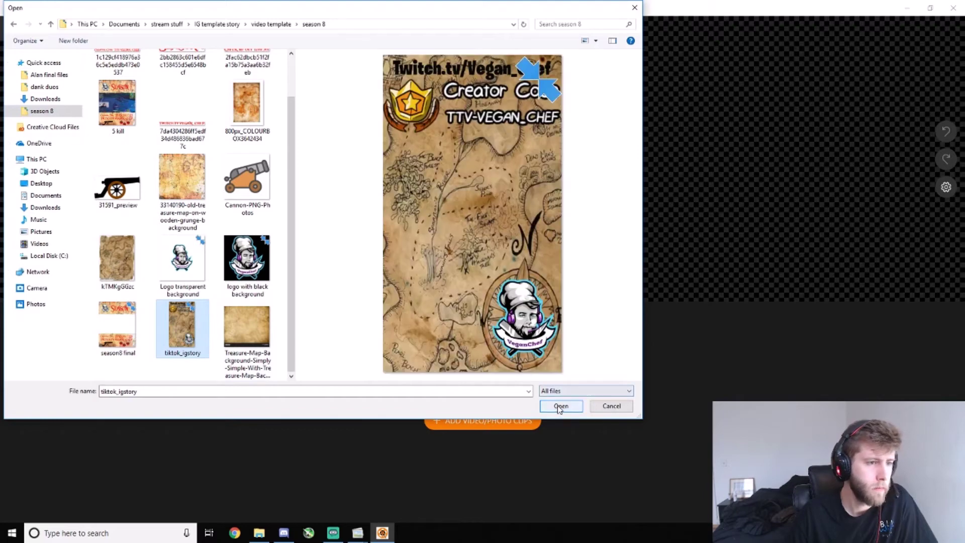
left_click(559, 404)
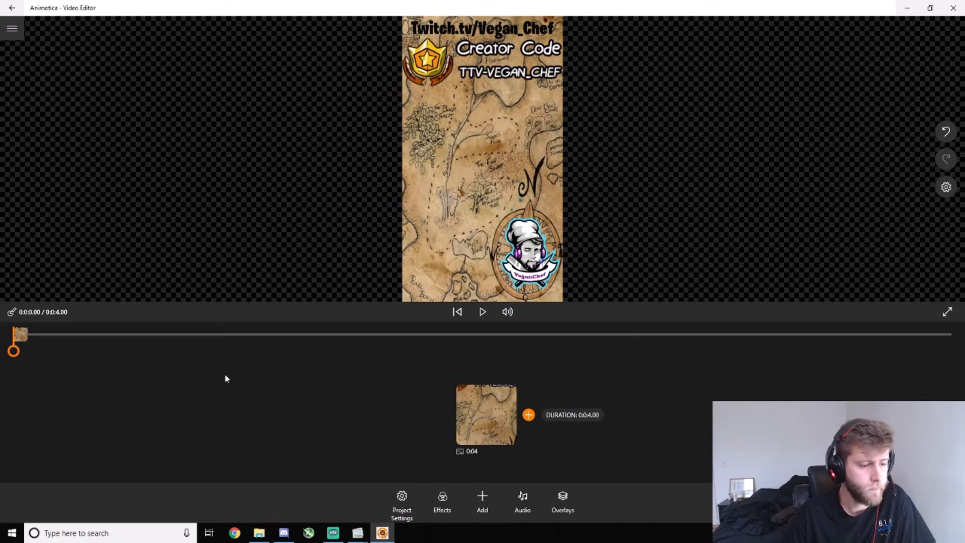
Start adding a Video in Video overlay and browse to the Downloads folder for its source file.
left_click(487, 497)
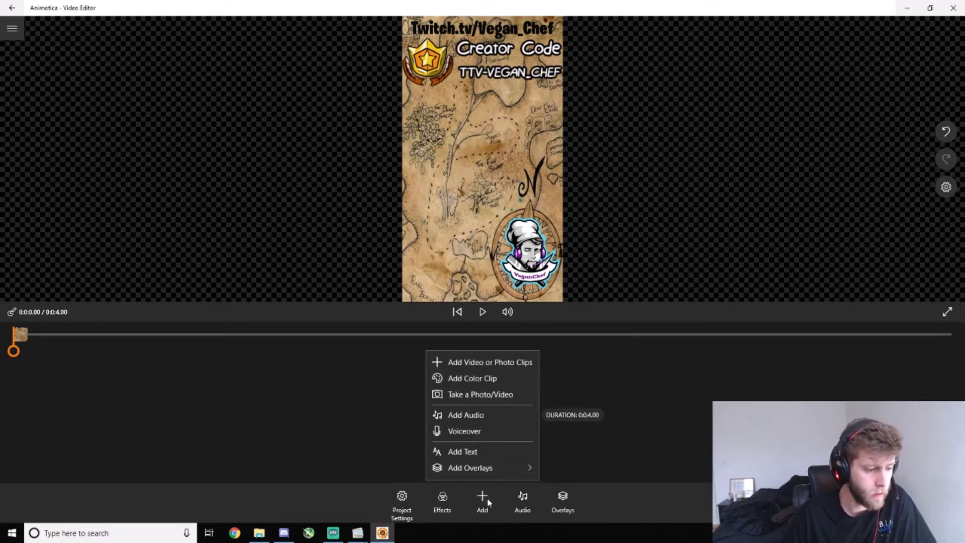
mouse_move(484, 475)
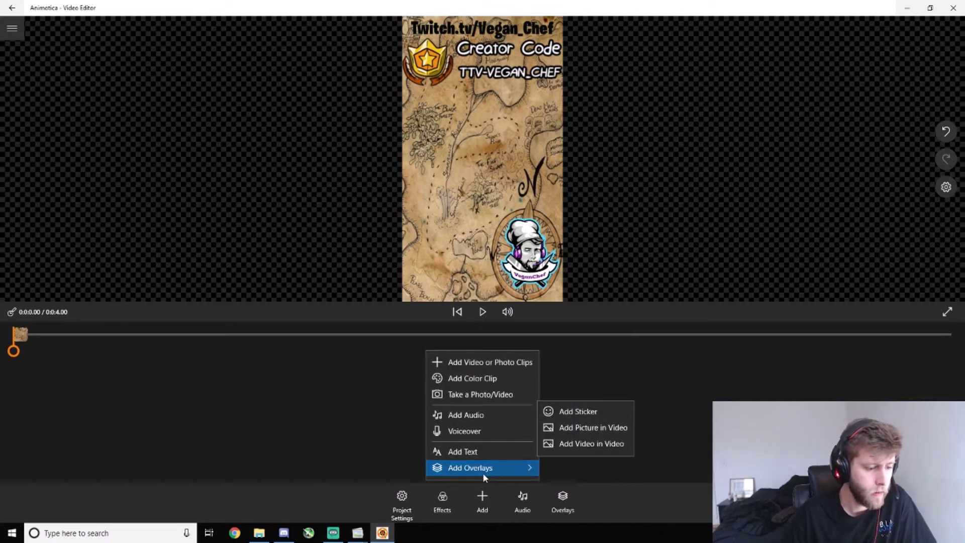
left_click(599, 446)
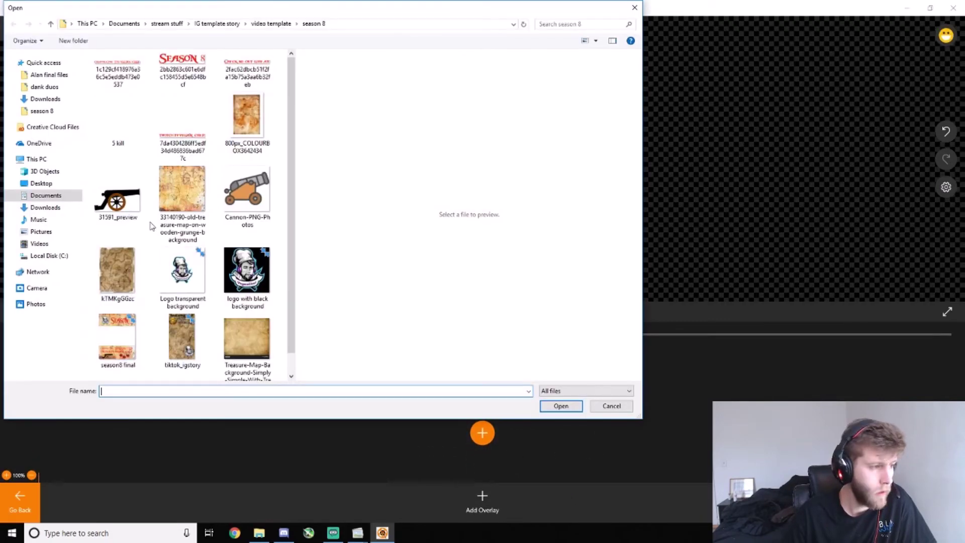
scroll(200, 231, "down", 1)
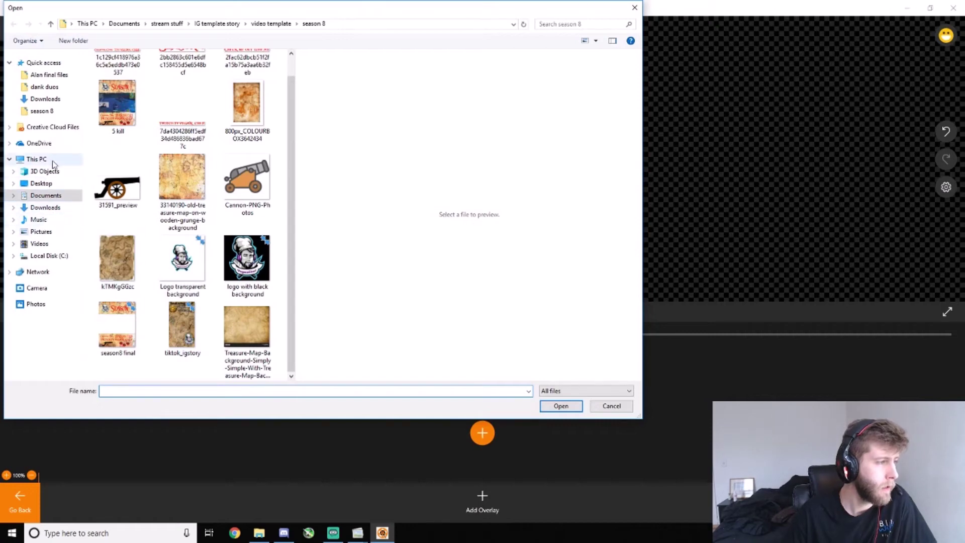
left_click(53, 101)
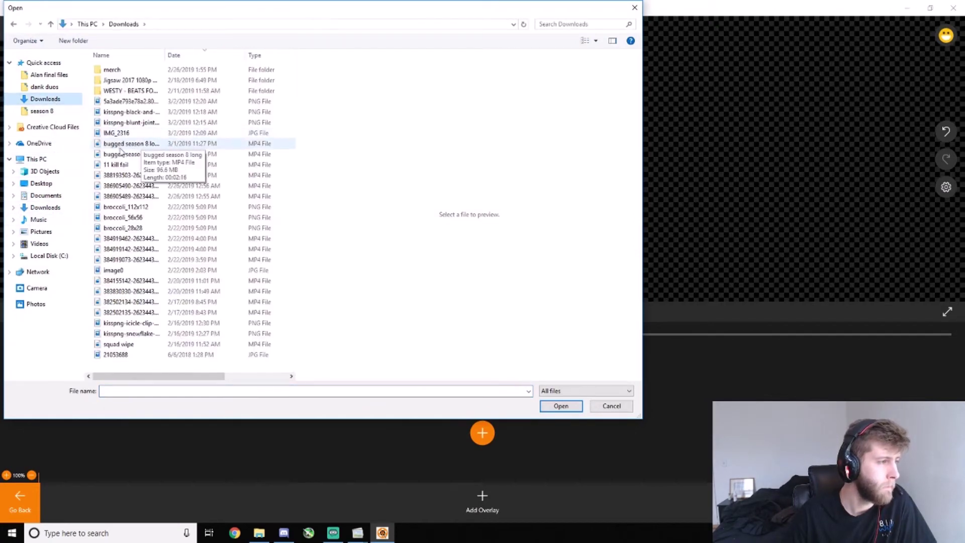
Preview several files in Downloads and insert the MP4 clip dated 2/28/2019 3:41 PM as the video overlay.
left_click(135, 143)
left_click(137, 113)
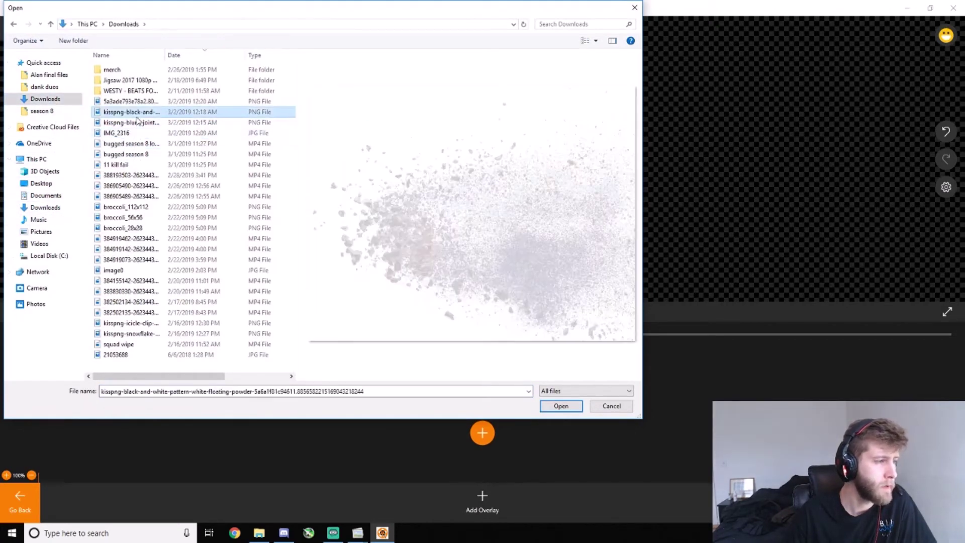
left_click(135, 122)
left_click(128, 154)
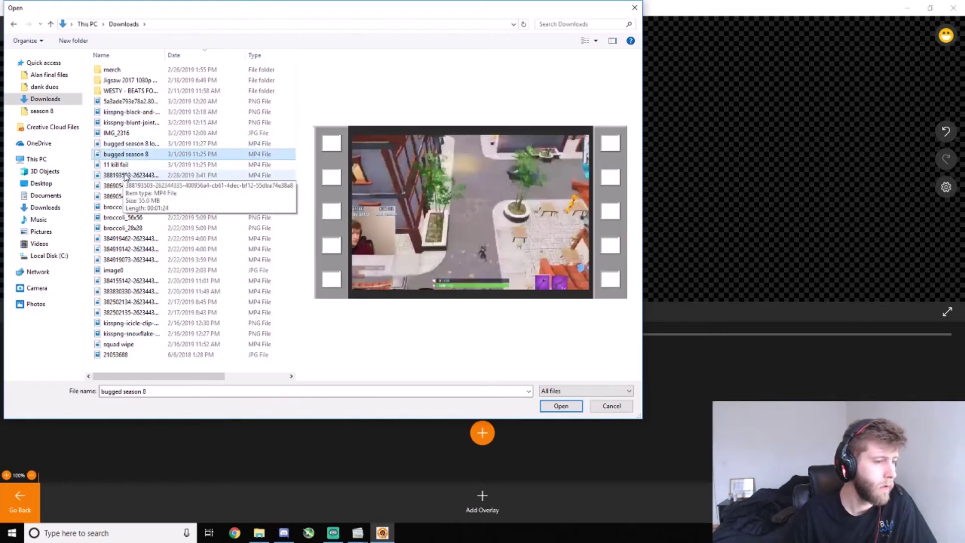
left_click(128, 176)
key("Down")
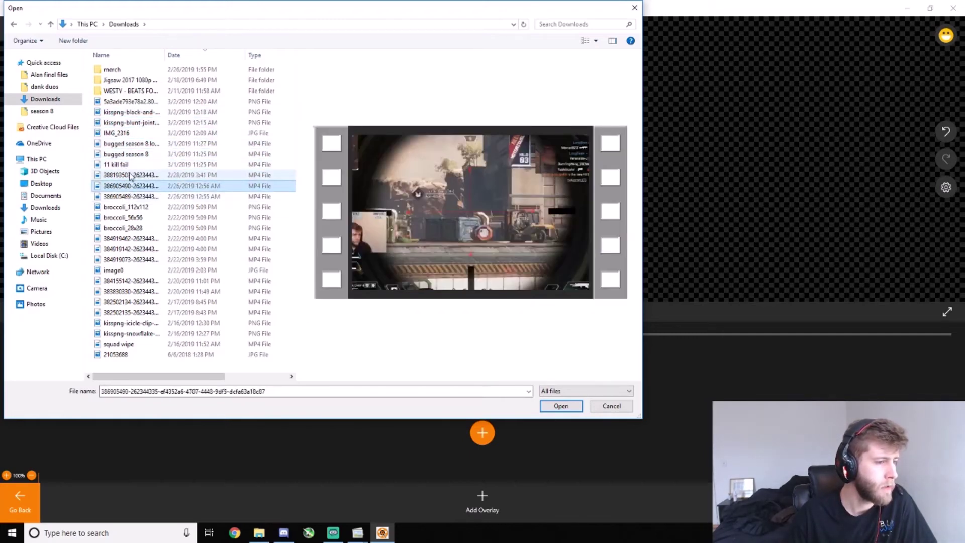
key("Down")
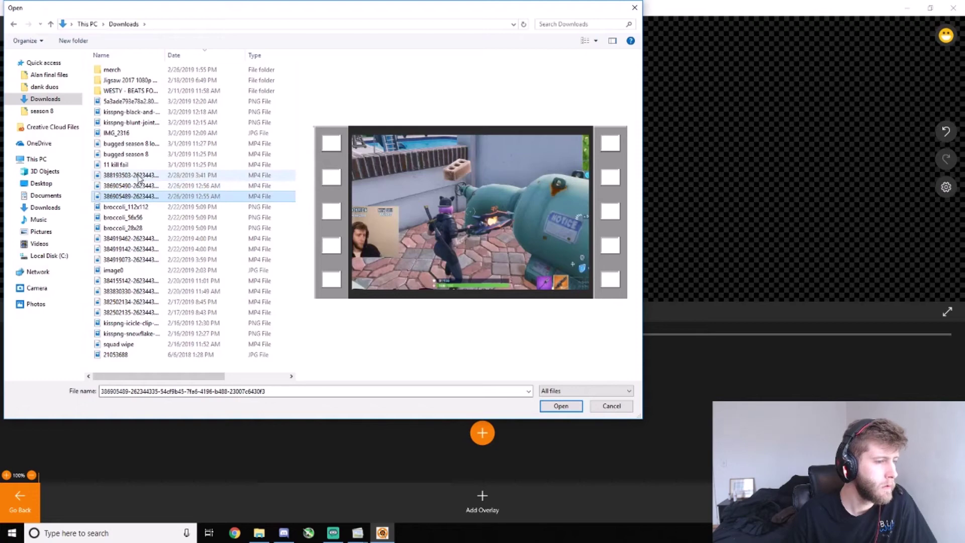
left_click(140, 176)
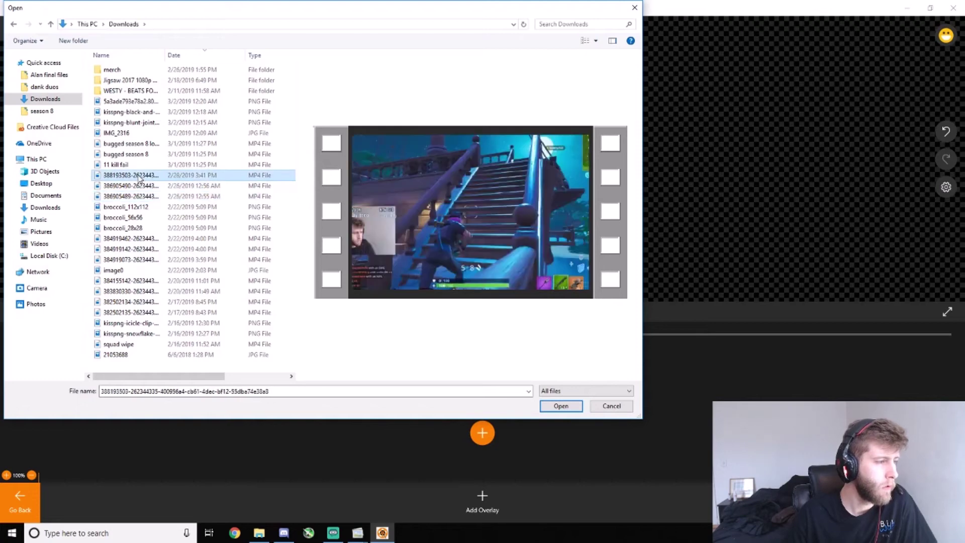
left_click(562, 406)
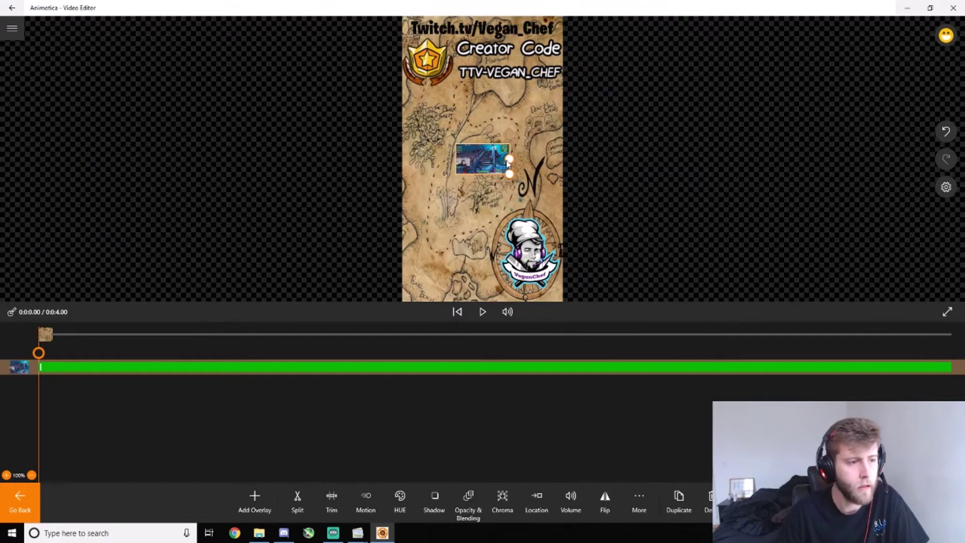
Enlarge the gameplay video overlay in the middle of the template until it spans the full frame width.
mouse_move(510, 174)
left_mouse_down()
mouse_move(511, 164)
mouse_move(509, 173)
left_mouse_up()
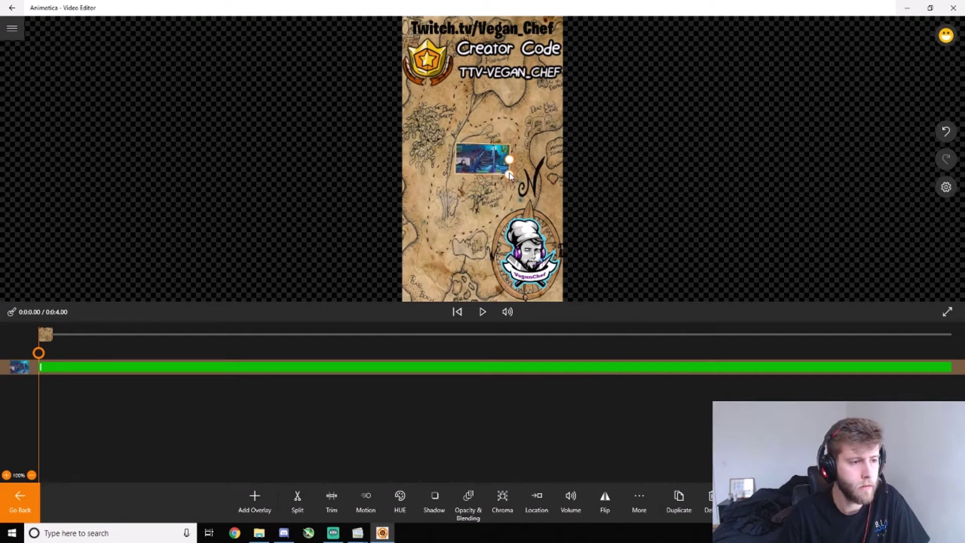
left_click_drag(511, 160, 565, 163)
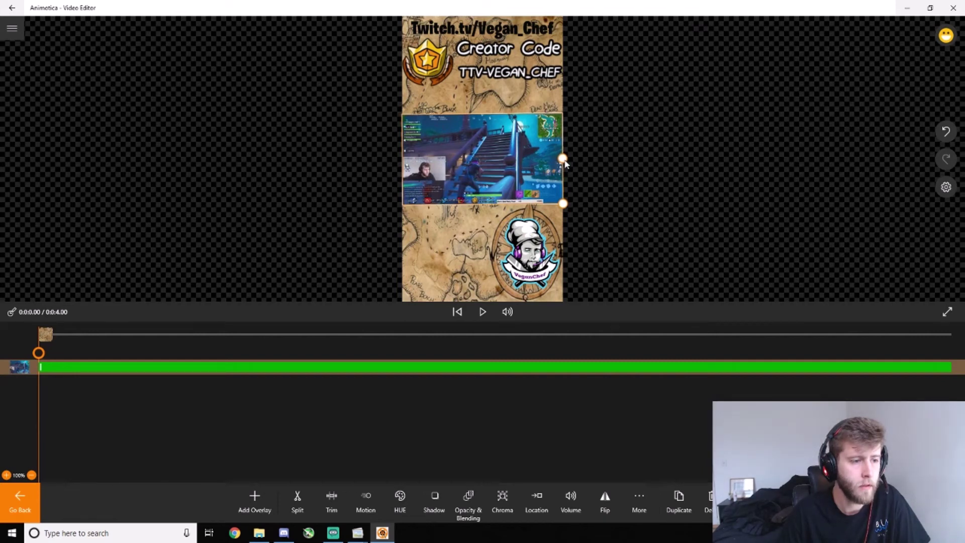
left_click(636, 250)
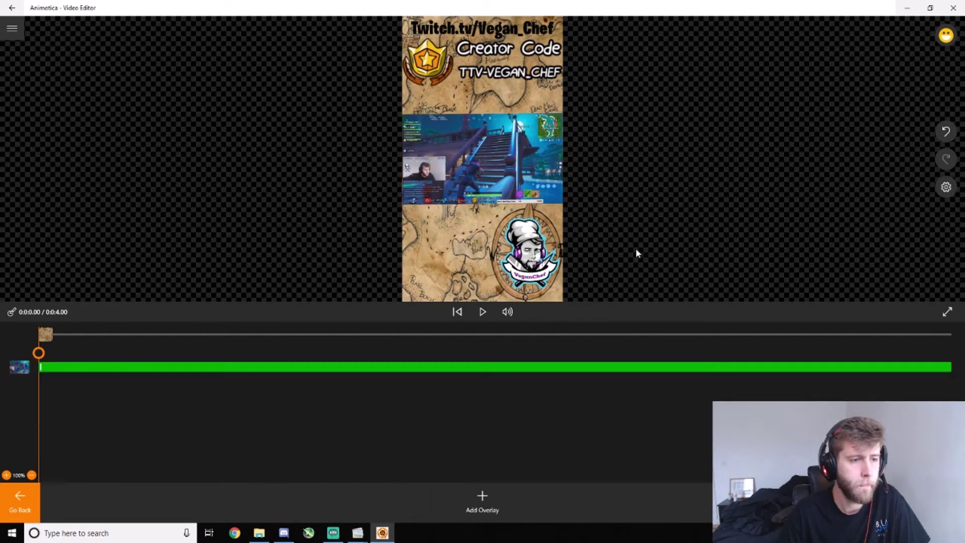
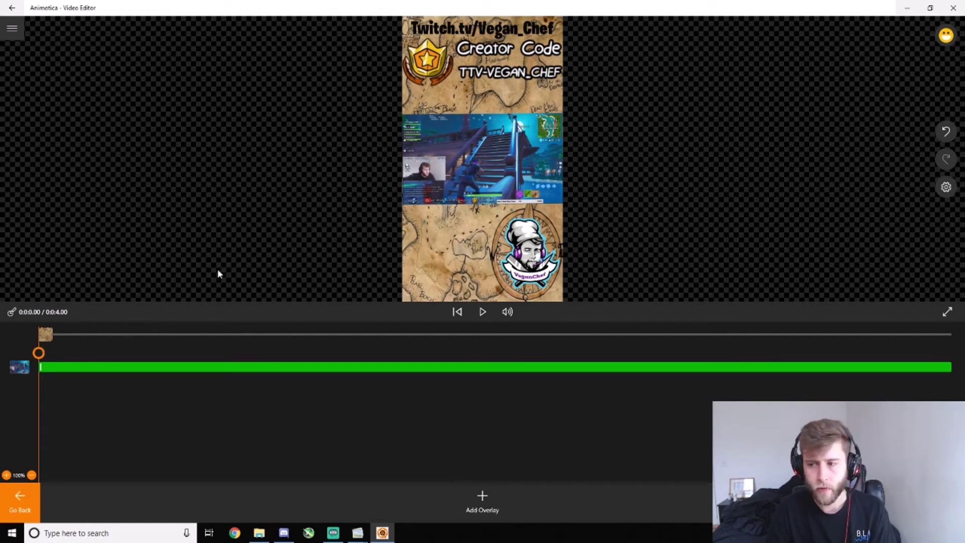
Play back the beginning of the story with its gameplay overlay and pause it.
mouse_move(39, 353)
left_mouse_down()
mouse_move(106, 355)
mouse_move(29, 355)
left_mouse_up()
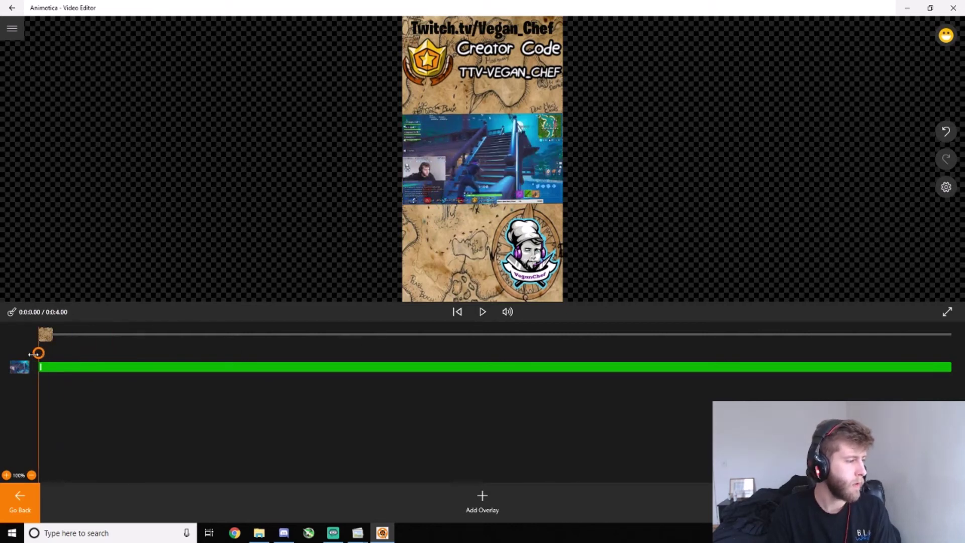
left_click(480, 312)
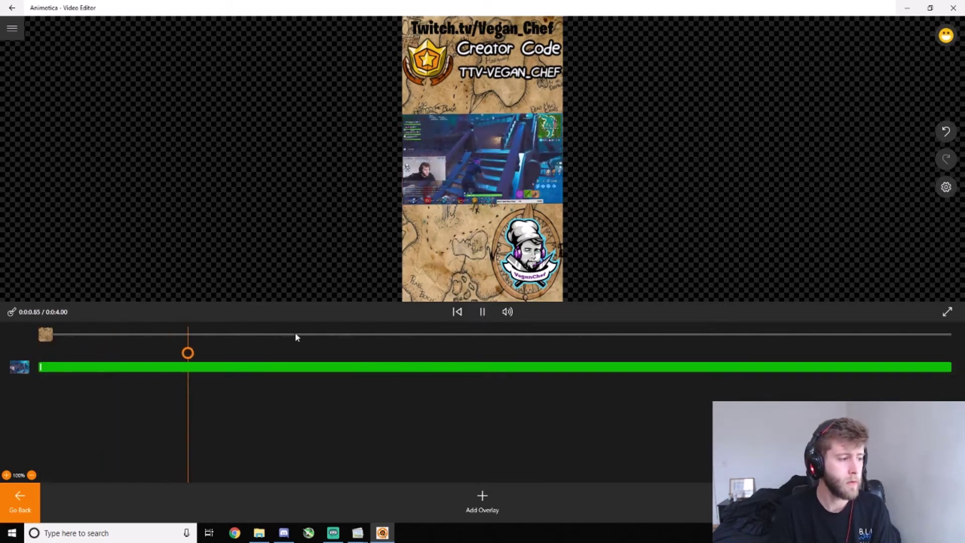
left_click(482, 311)
left_click(482, 311)
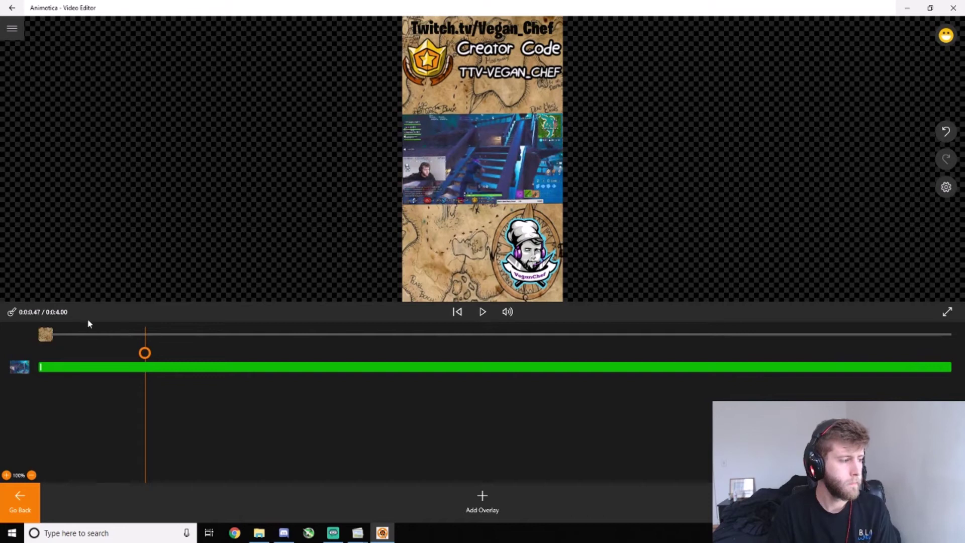
Delete the gameplay video overlay from the timeline.
left_click(77, 372)
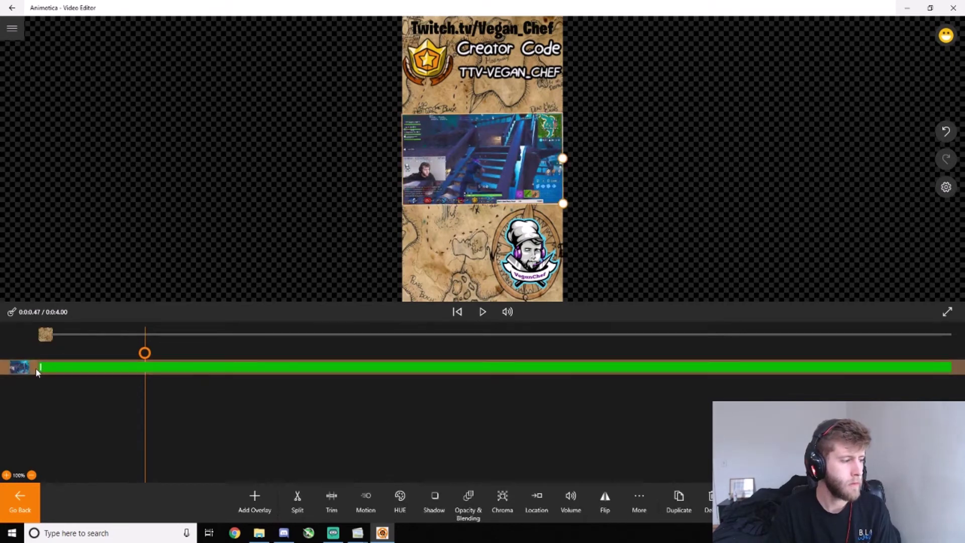
key("Delete")
left_click(50, 333)
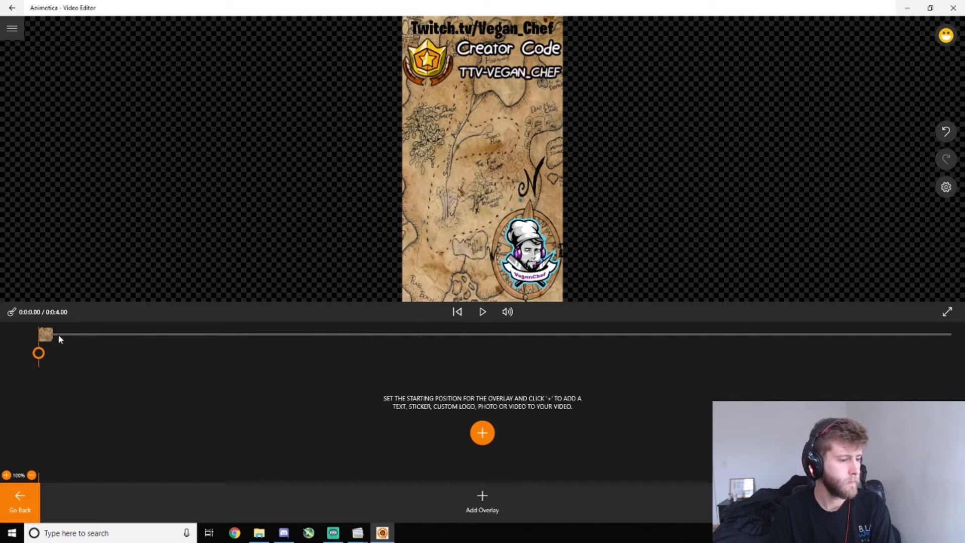
Leave the overlay editor and create another new project with the Vertical (9:16) aspect ratio, keeping the suggested name.
left_click(30, 501)
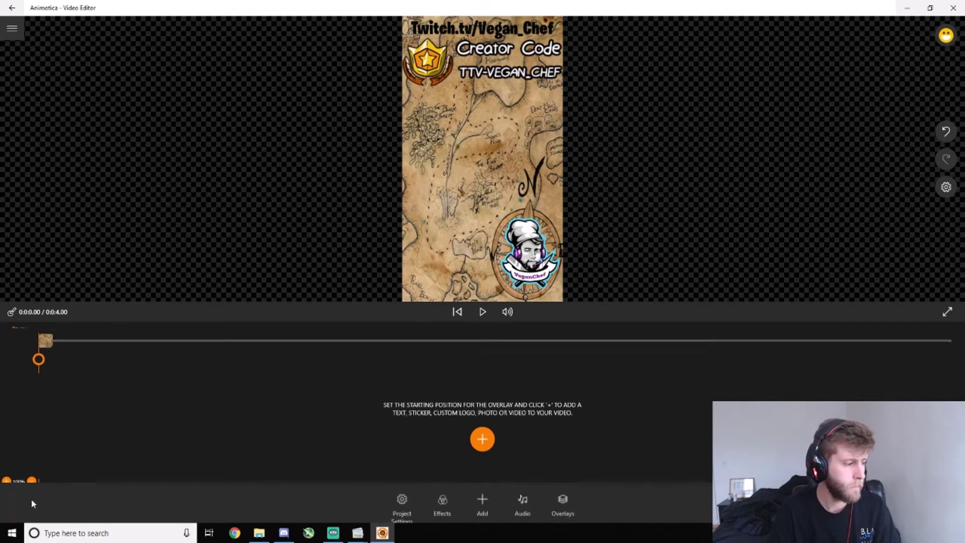
left_click(12, 28)
left_click(95, 101)
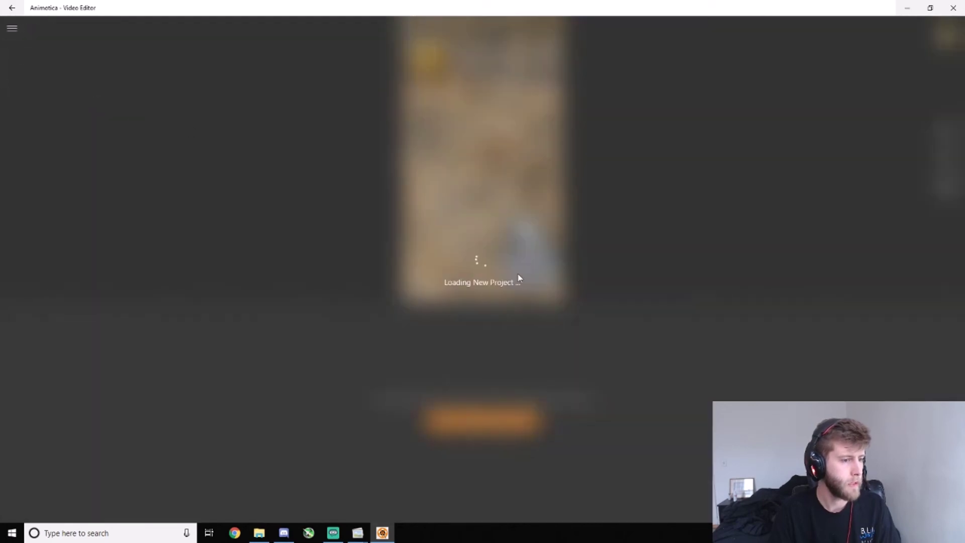
left_click(538, 297)
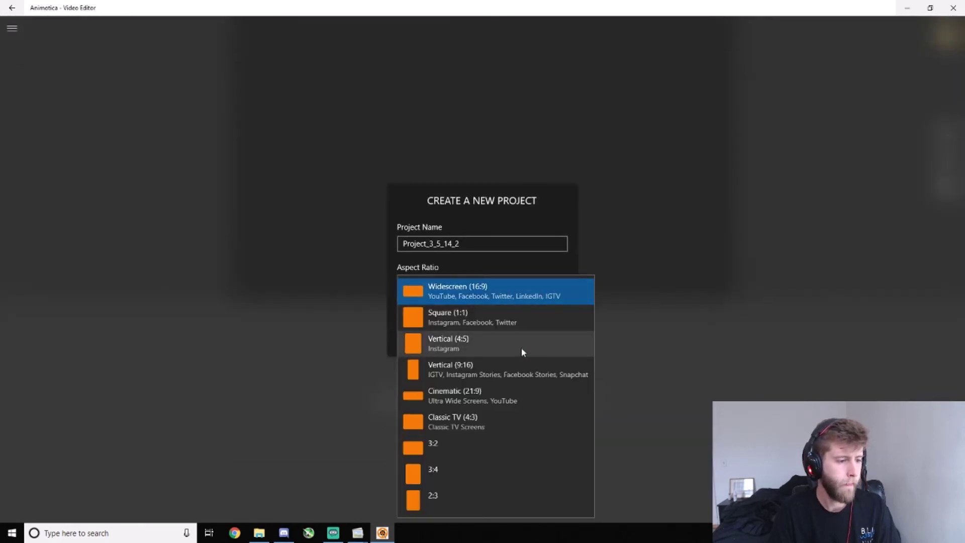
left_click(523, 352)
left_click(505, 295)
left_click(507, 316)
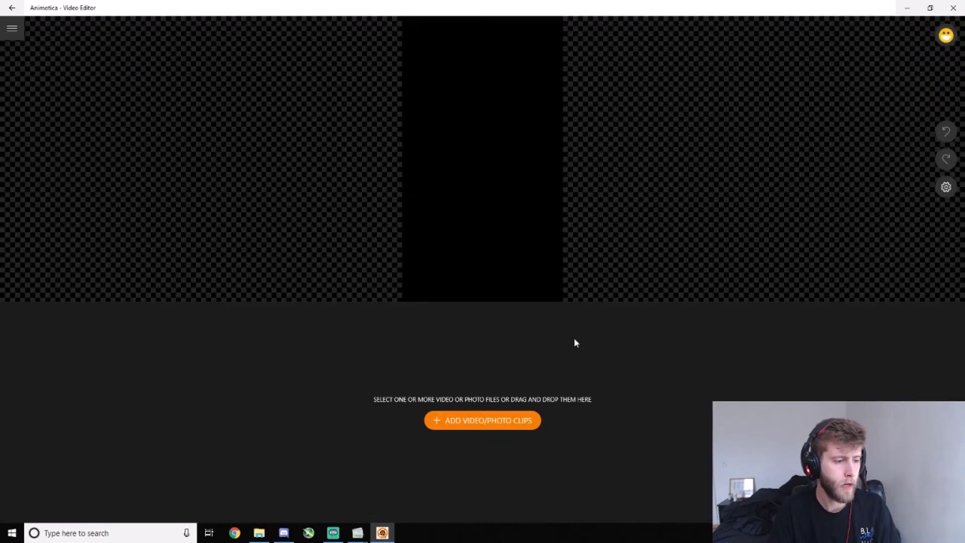
Add the gameplay MP4 whose name starts with 388193503 from the Downloads folder as the project's base clip.
left_click(498, 420)
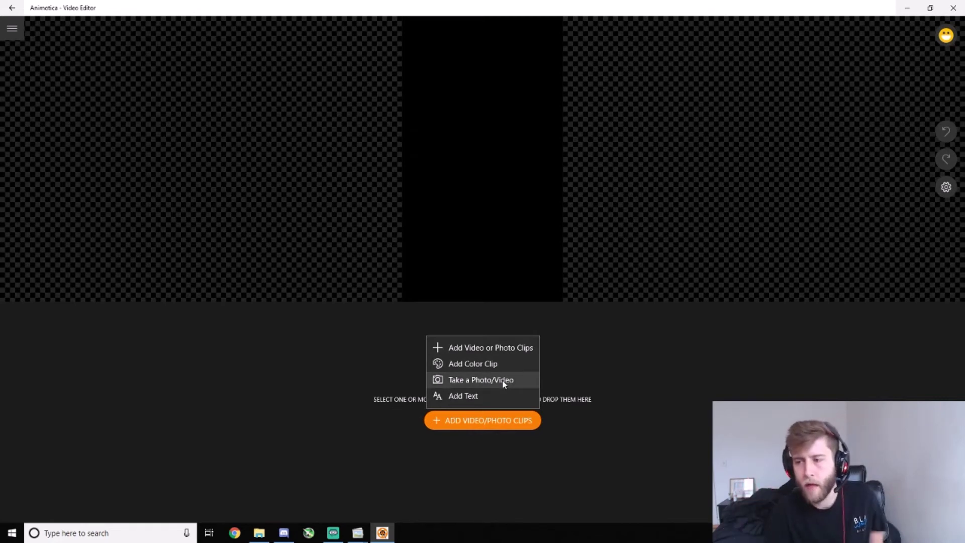
left_click(506, 349)
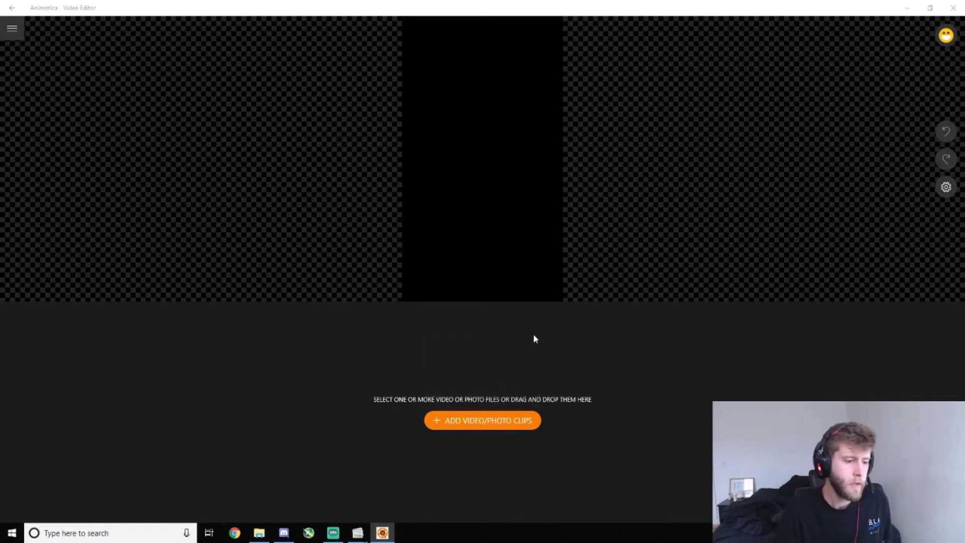
left_click(151, 122)
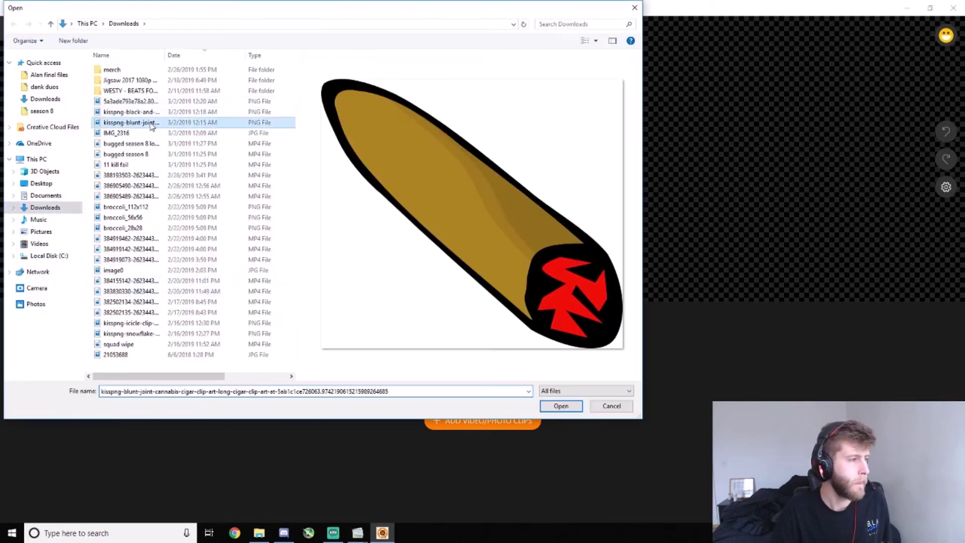
left_click(128, 154)
left_click(132, 144)
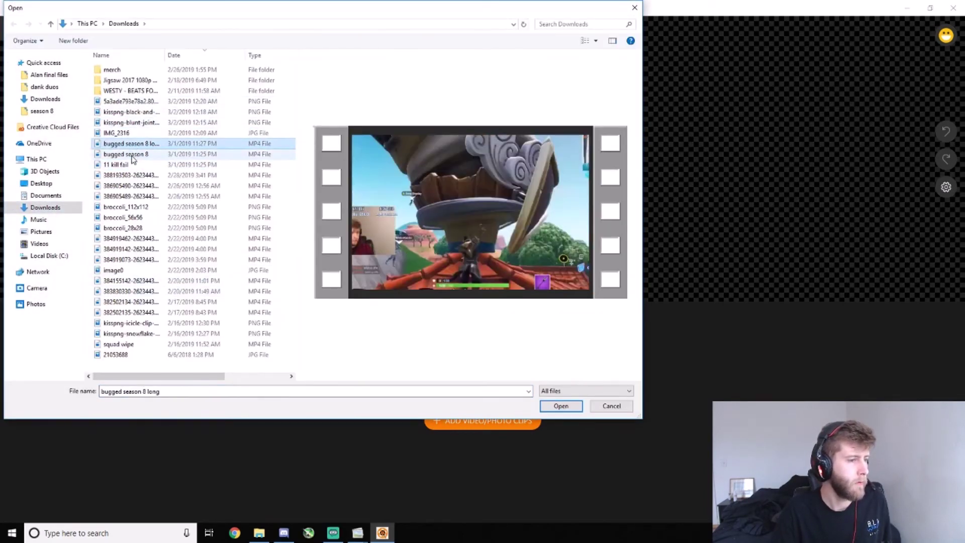
left_click(131, 164)
left_click(131, 185)
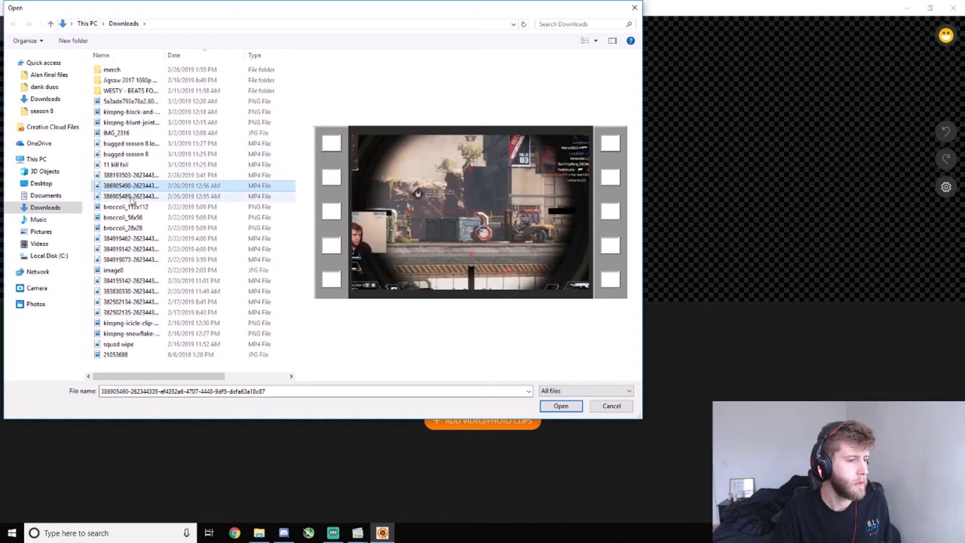
left_click(132, 196)
left_click(129, 207)
left_click(129, 176)
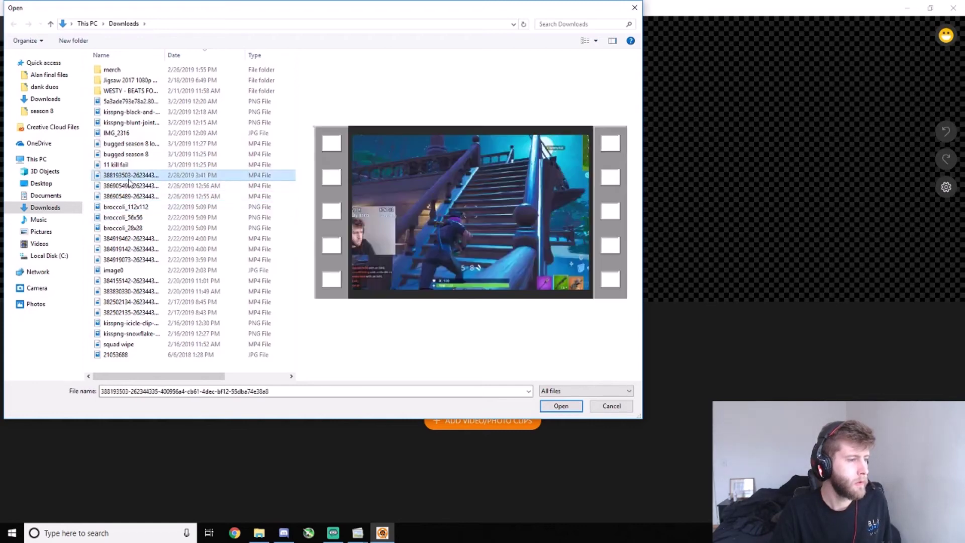
left_click(561, 405)
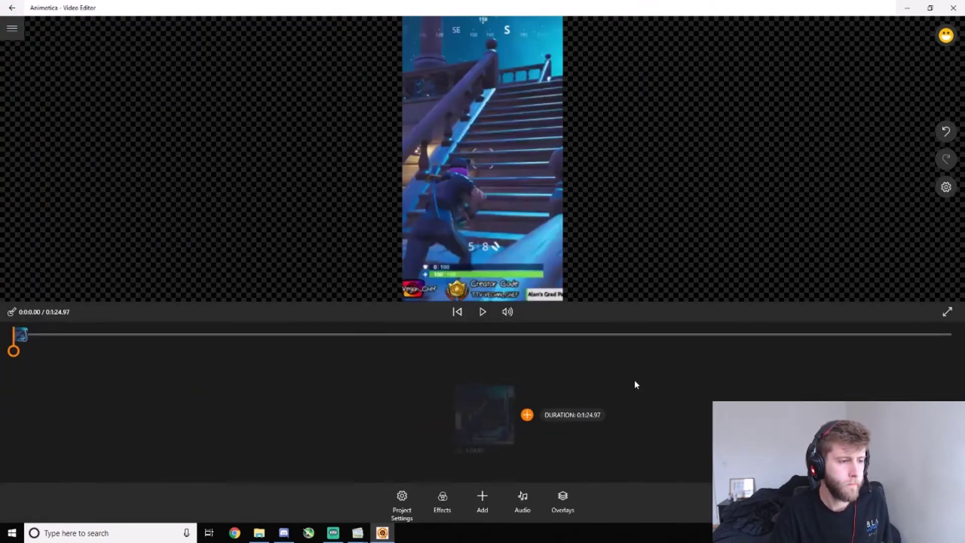
Set the project's default videos/photos fill to Fit.
left_click(403, 498)
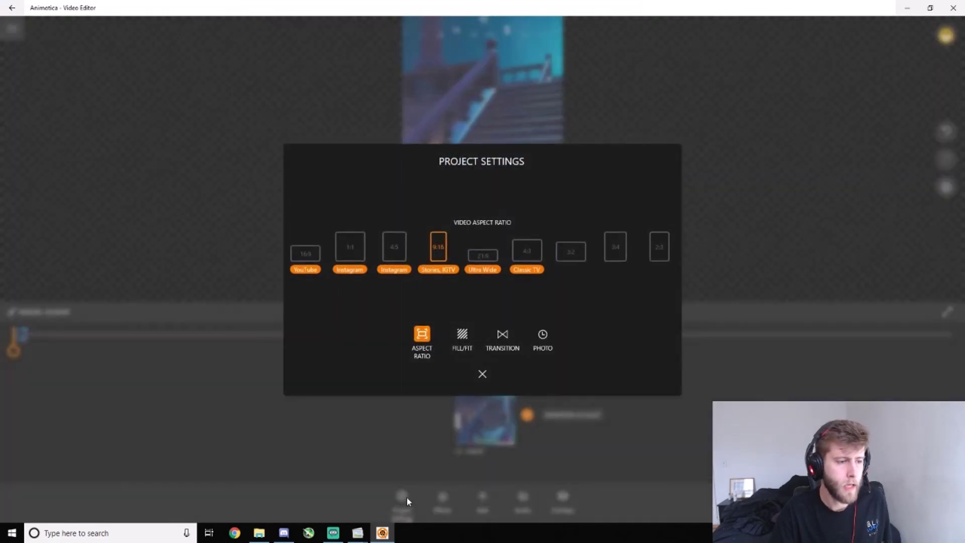
left_click(462, 337)
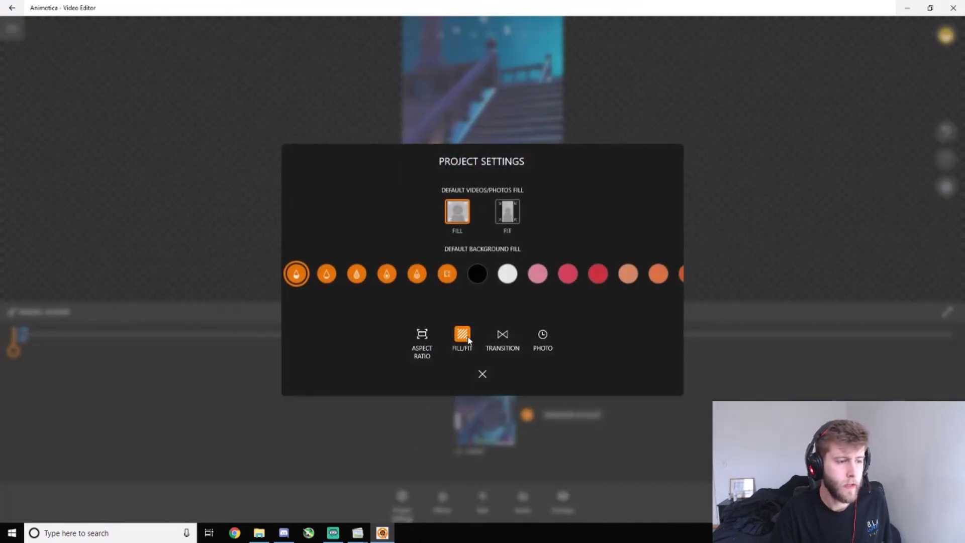
left_click(510, 215)
left_click(483, 375)
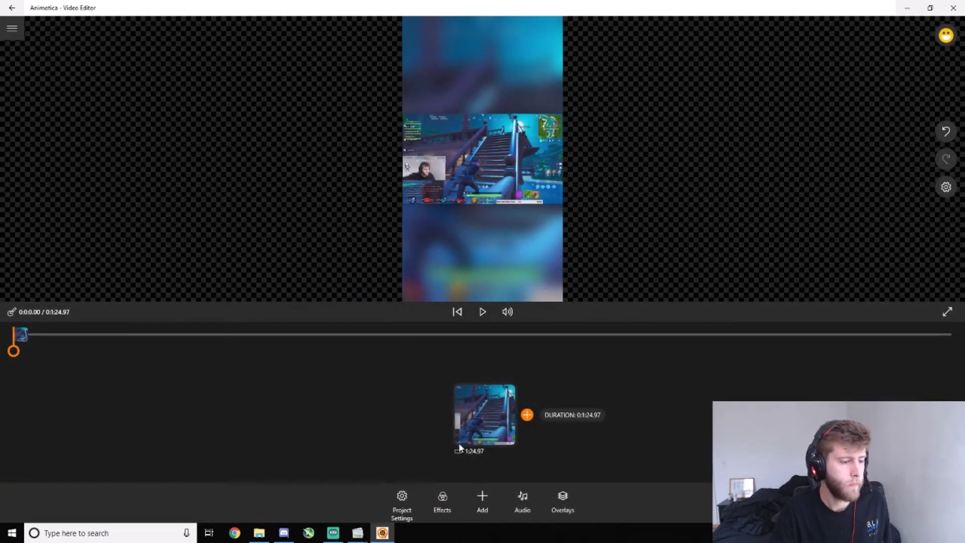
Add the tiktok_igstory image from the season 8 folder as an overlay and enlarge it to cover the whole vertical frame.
left_click(482, 497)
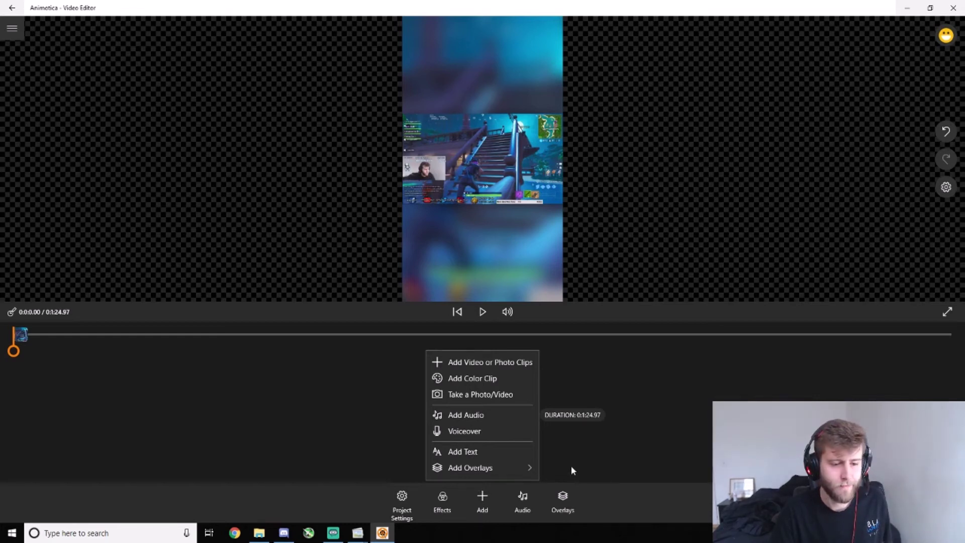
mouse_move(506, 466)
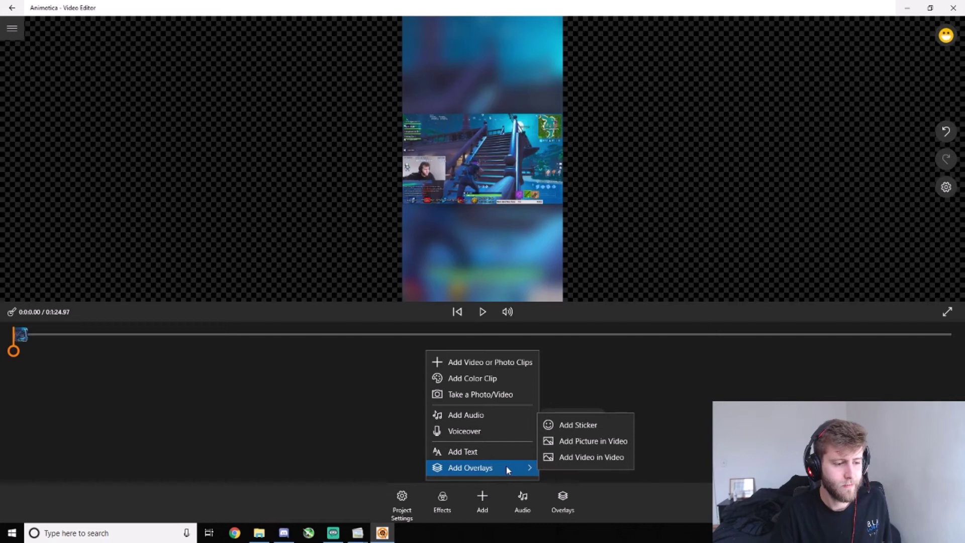
left_click(571, 462)
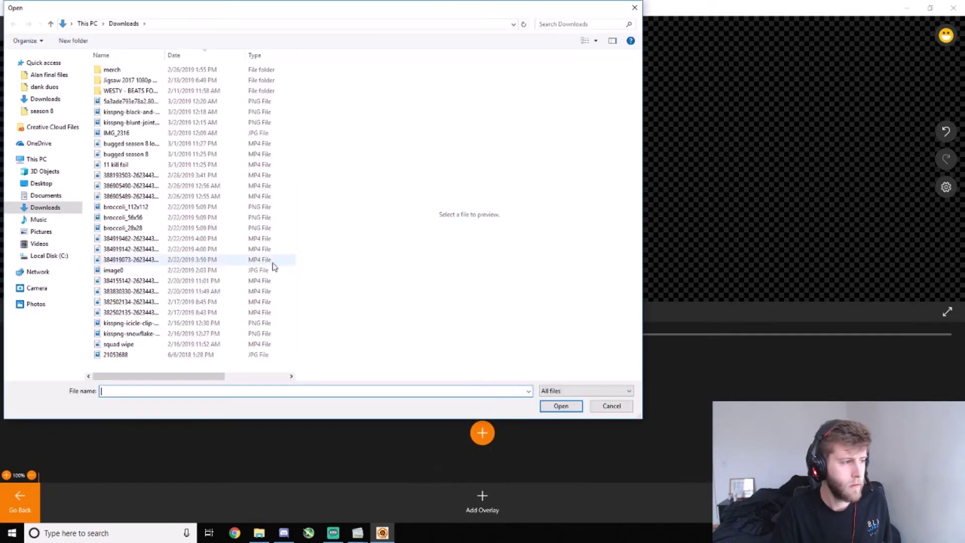
left_click(50, 112)
scroll(206, 282, "down", 1)
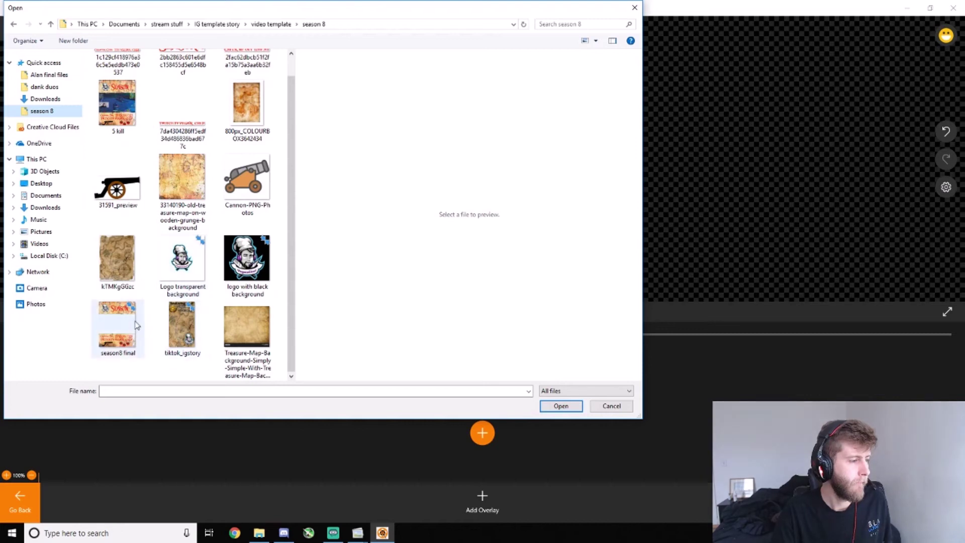
scroll(203, 310, "up", 1)
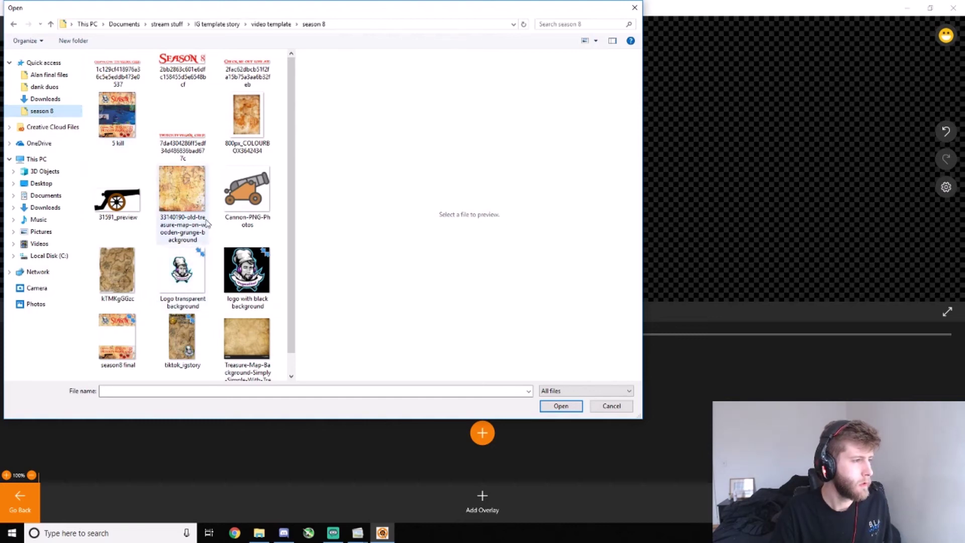
left_click(274, 25)
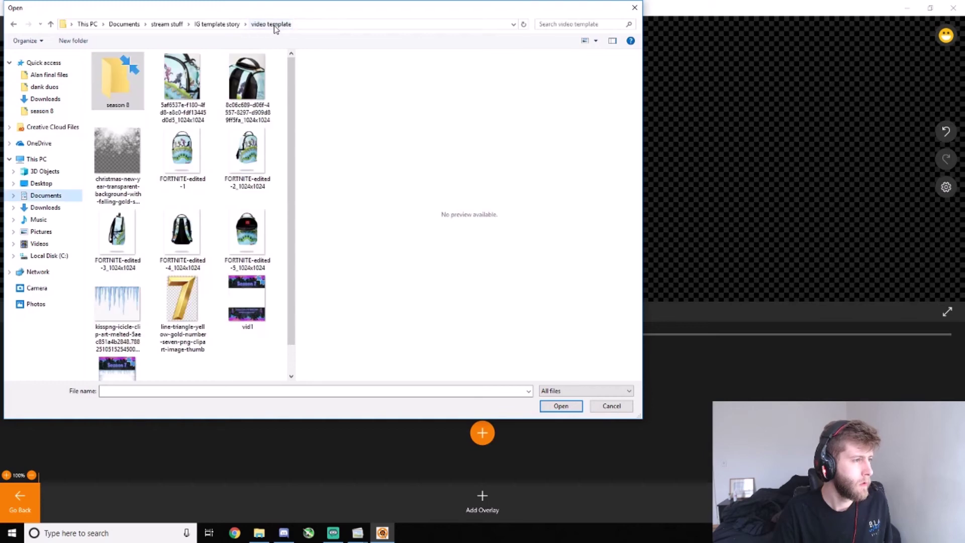
double_click(116, 86)
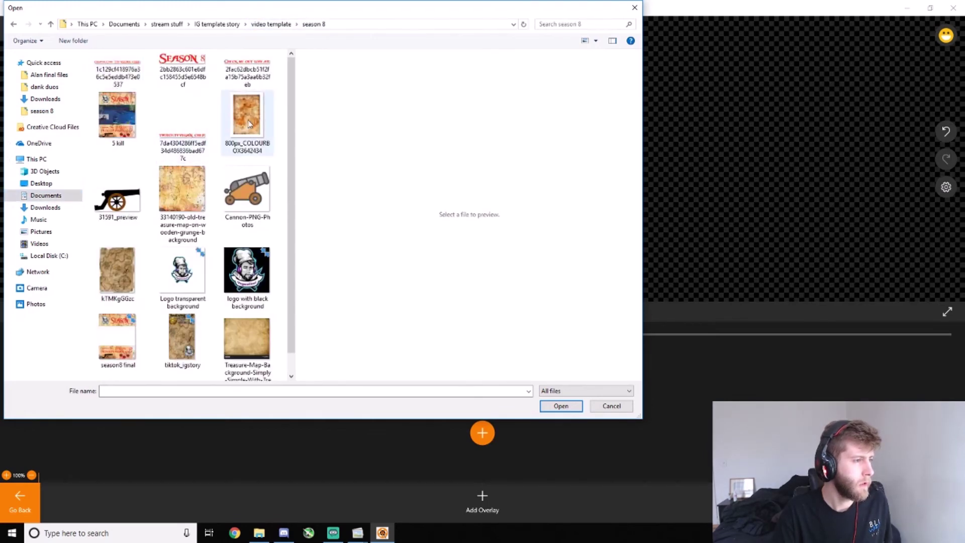
scroll(261, 131, "down", 1)
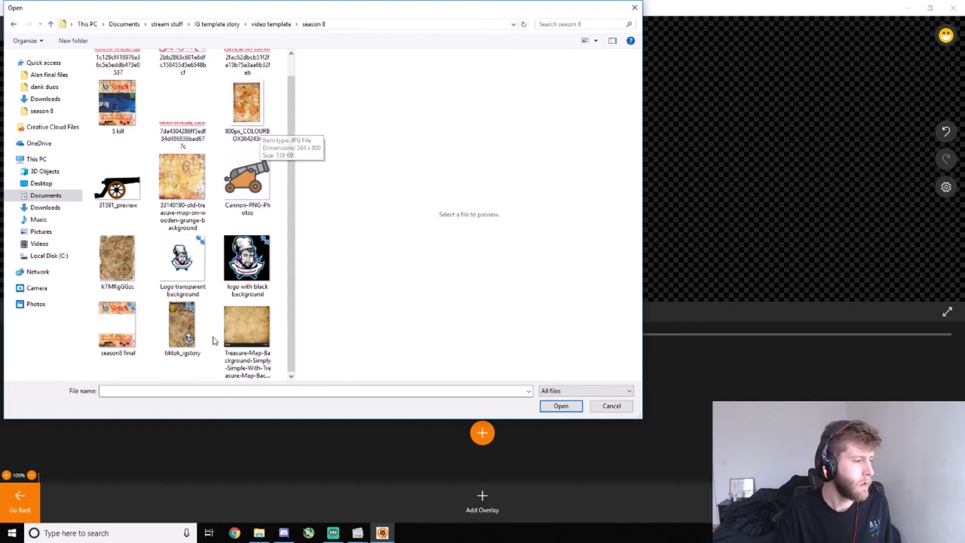
left_click(183, 327)
left_click(561, 406)
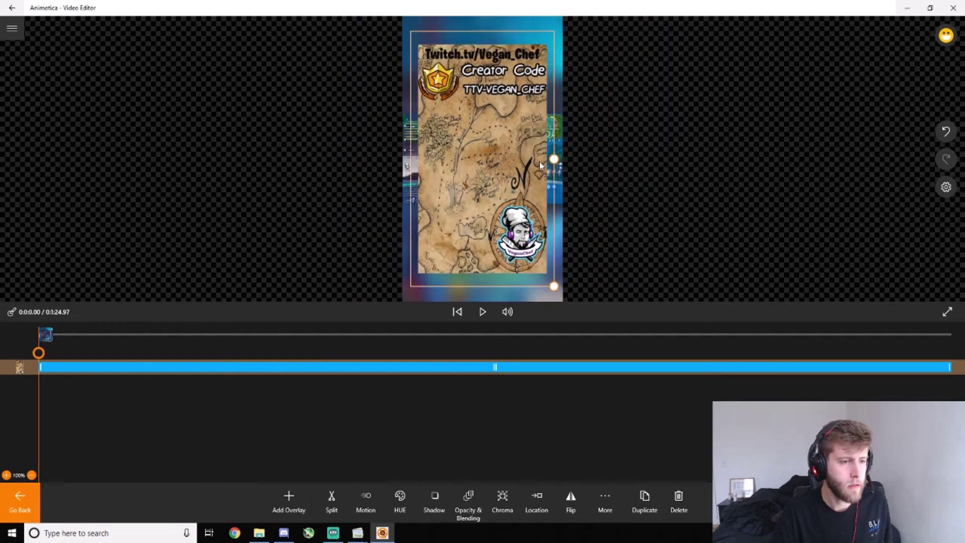
left_click_drag(556, 165, 558, 166)
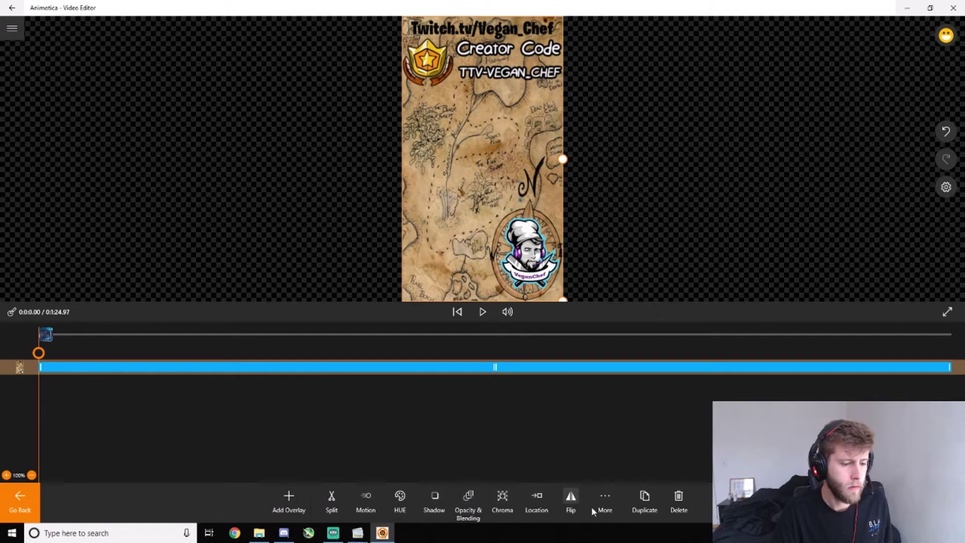
Try to move the template overlay behind the gameplay clip by changing its layer order with Send Backward and Bring Forward.
left_click(605, 499)
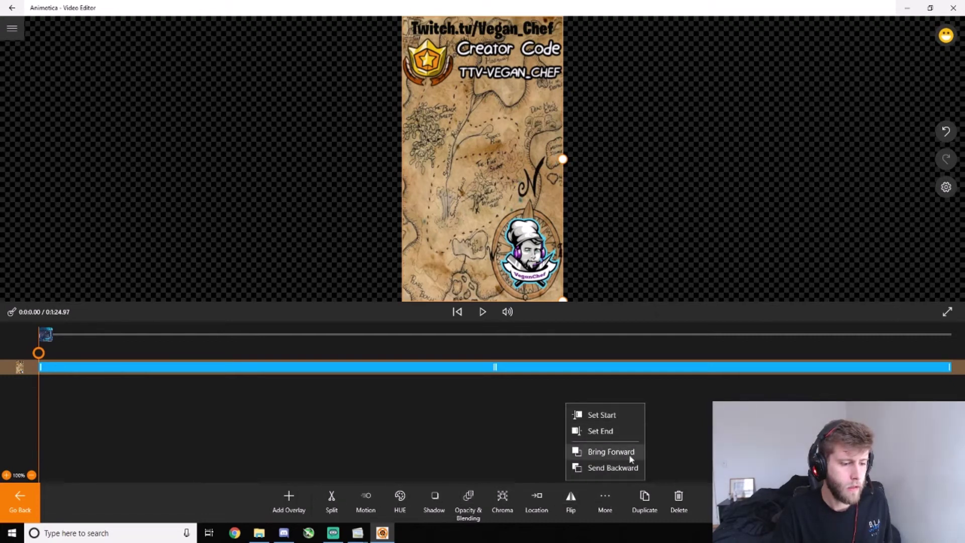
left_click(623, 468)
left_click(605, 496)
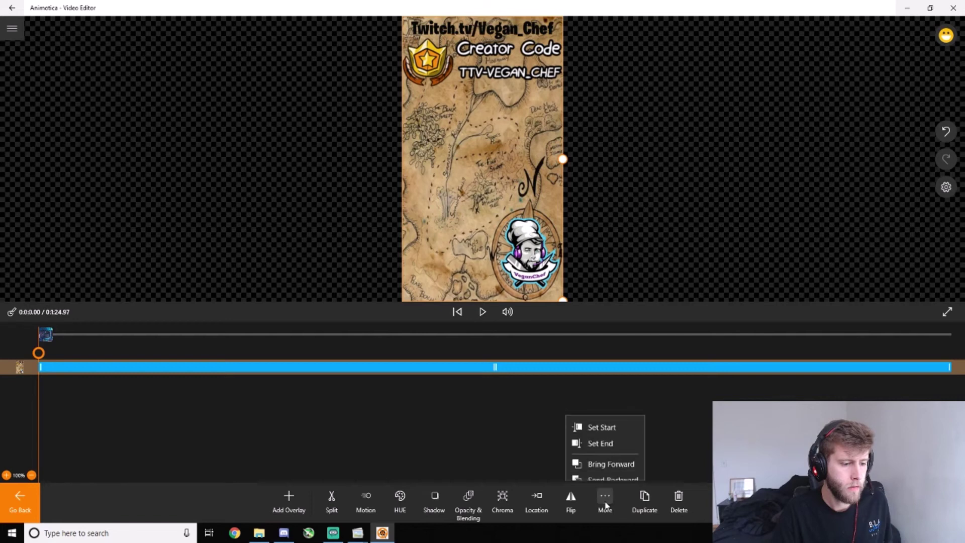
left_click(613, 466)
left_click(606, 498)
left_click(606, 453)
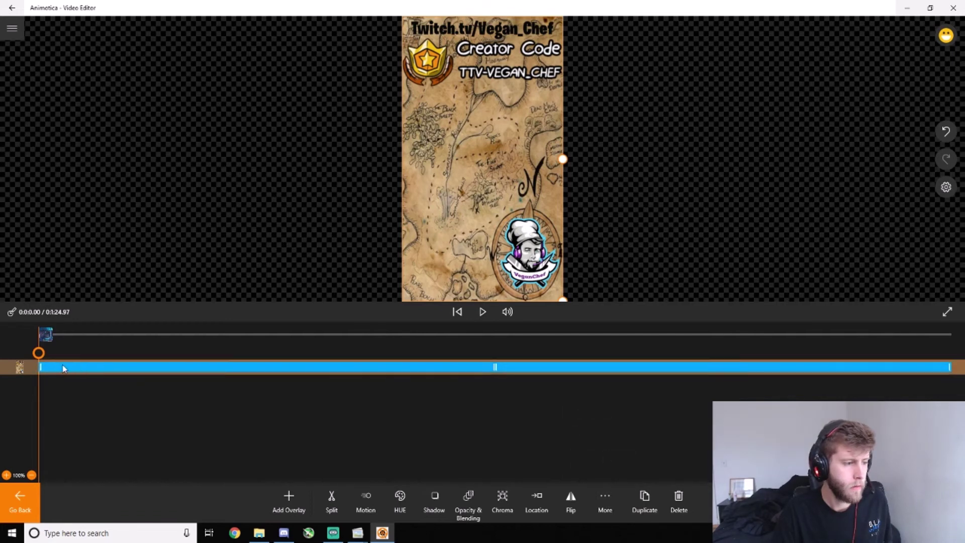
left_click(605, 497)
left_click(611, 468)
left_click(614, 496)
left_click(604, 467)
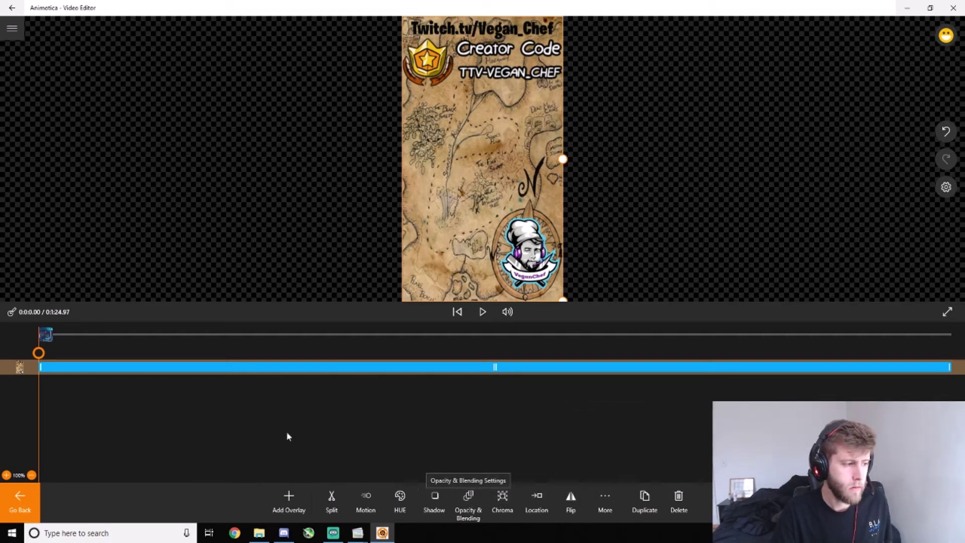
Leave the overlay editor and check the editing options of the base gameplay clip.
left_click(24, 505)
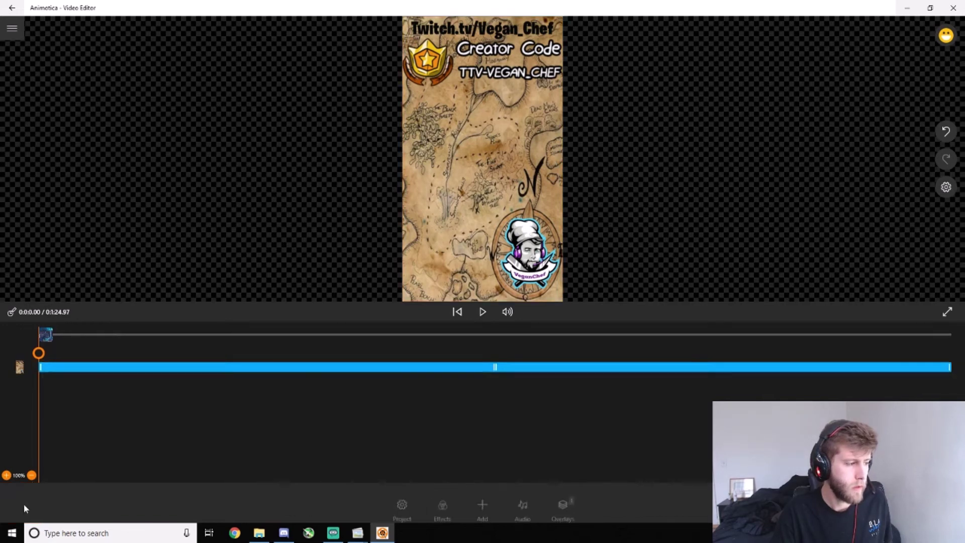
left_click(49, 336)
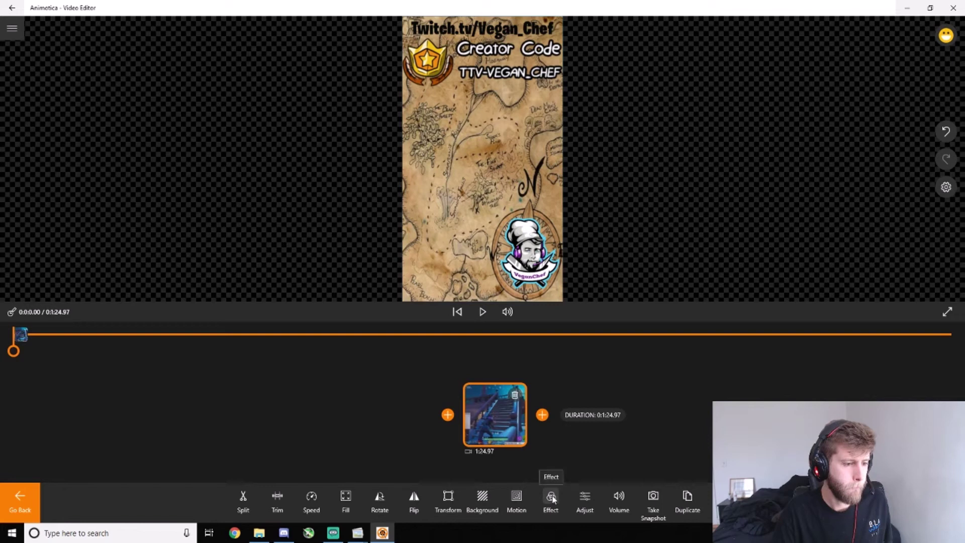
left_click(29, 505)
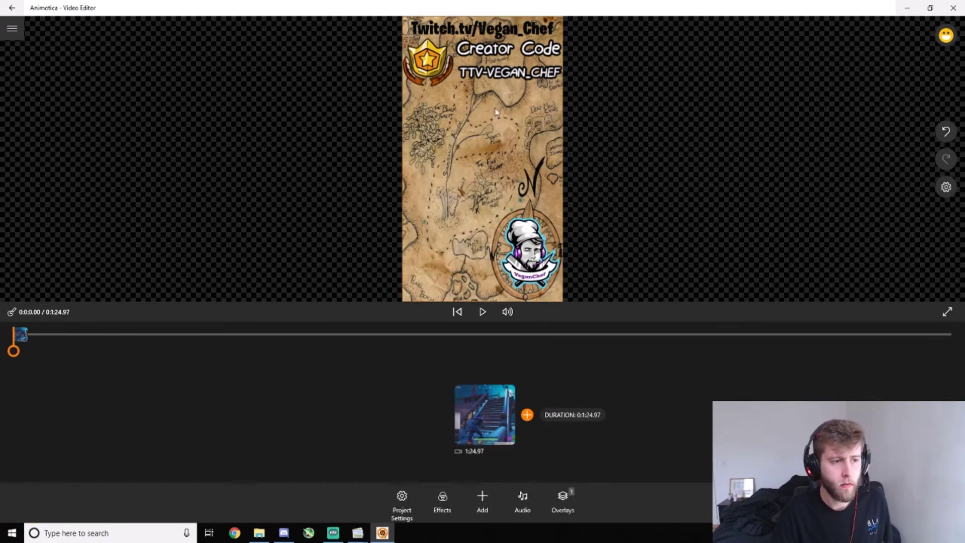
Start adding a video-in-video overlay to the project and open the Downloads folder to choose its source file.
left_click(482, 499)
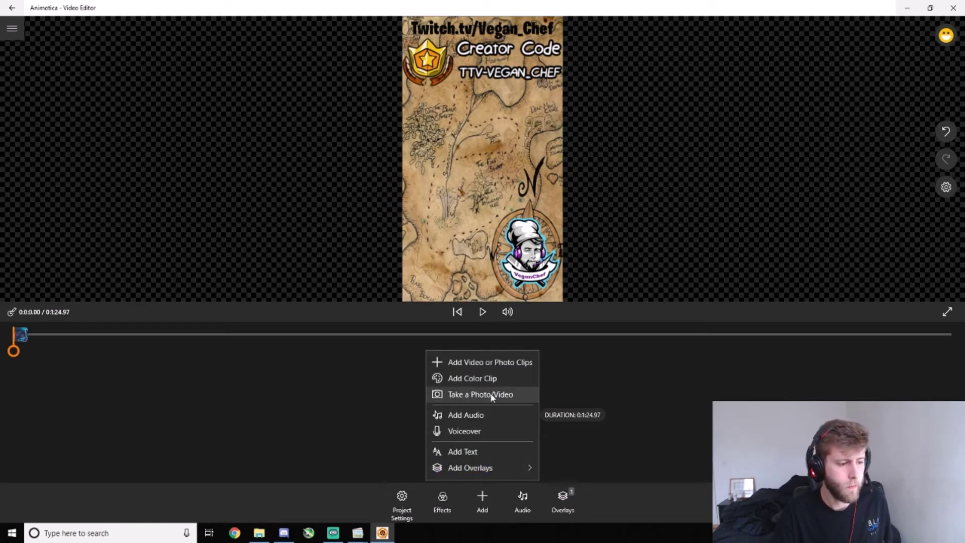
left_click(493, 463)
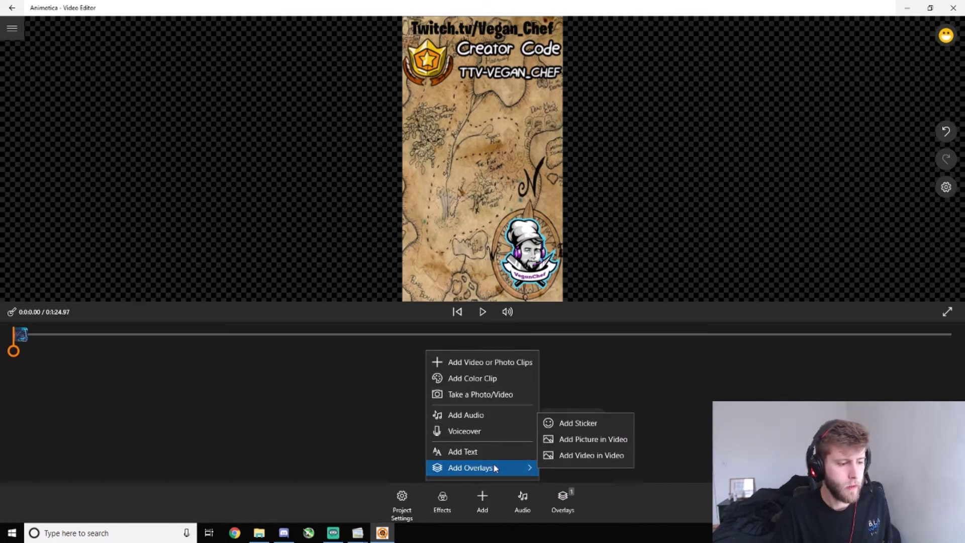
left_click(579, 459)
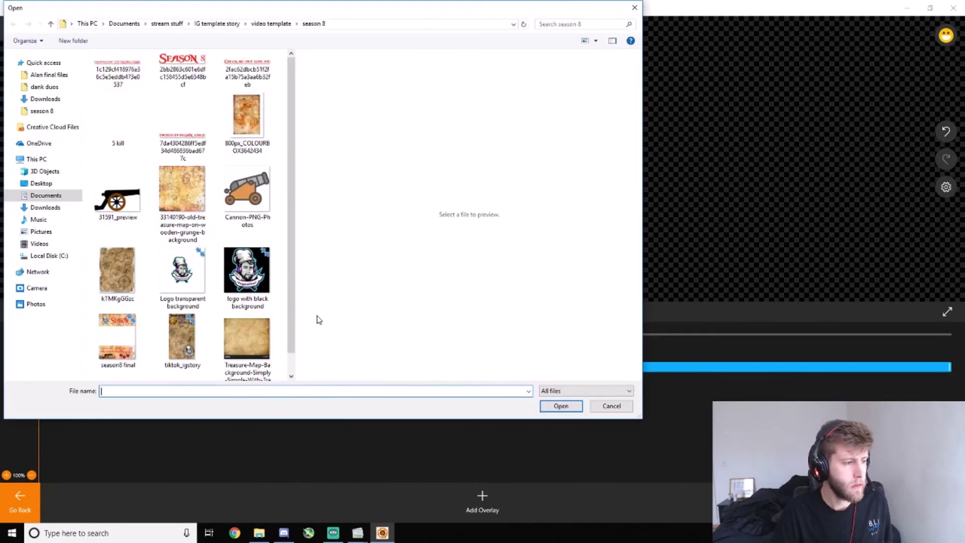
left_click(42, 183)
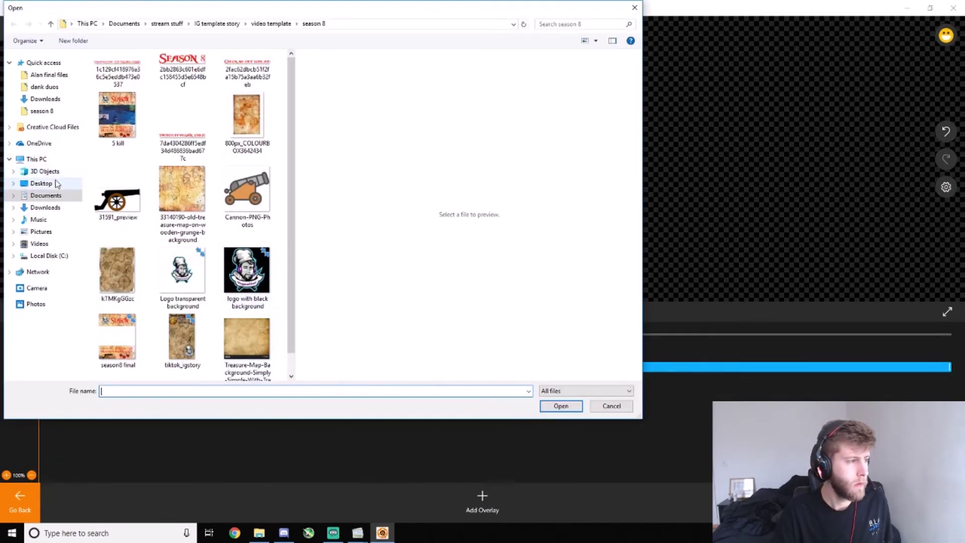
left_click(45, 208)
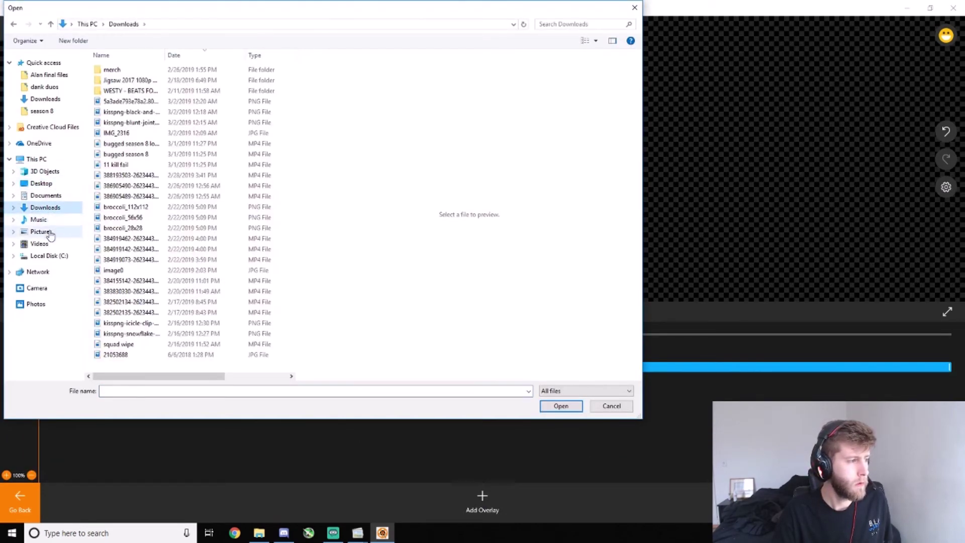
Look through the Videos, dank duos, season 8 and other quick-access folders for a gameplay clip, ending back in Downloads.
left_click(40, 244)
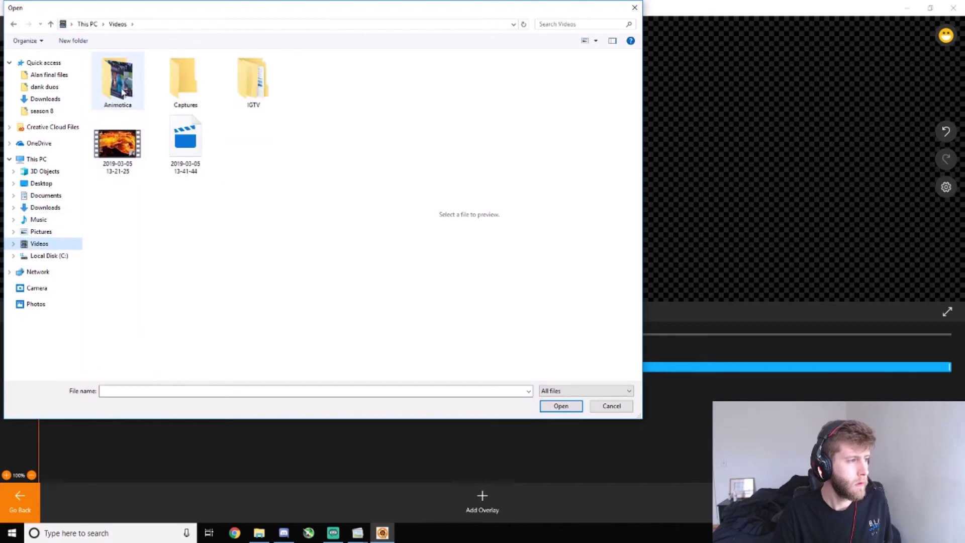
left_click(120, 90)
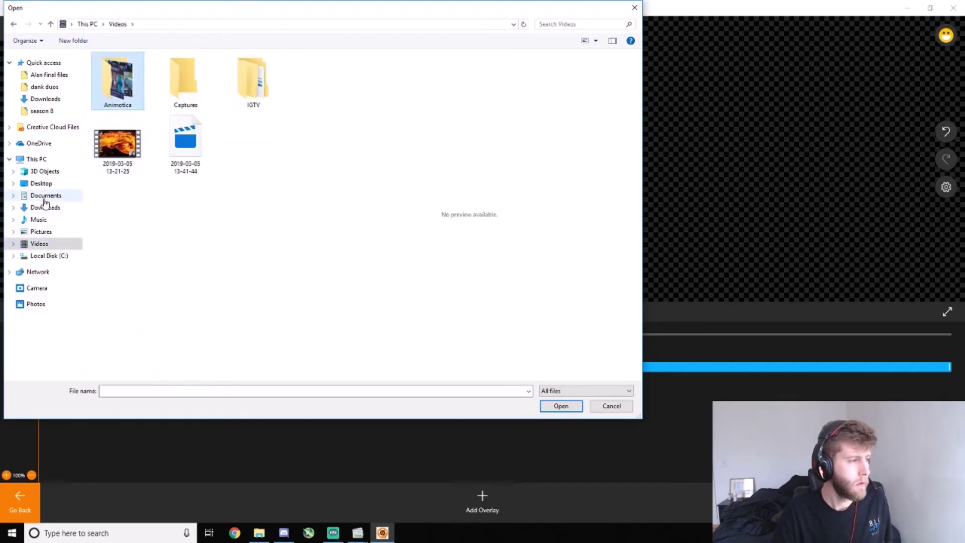
left_click(46, 207)
left_click(44, 87)
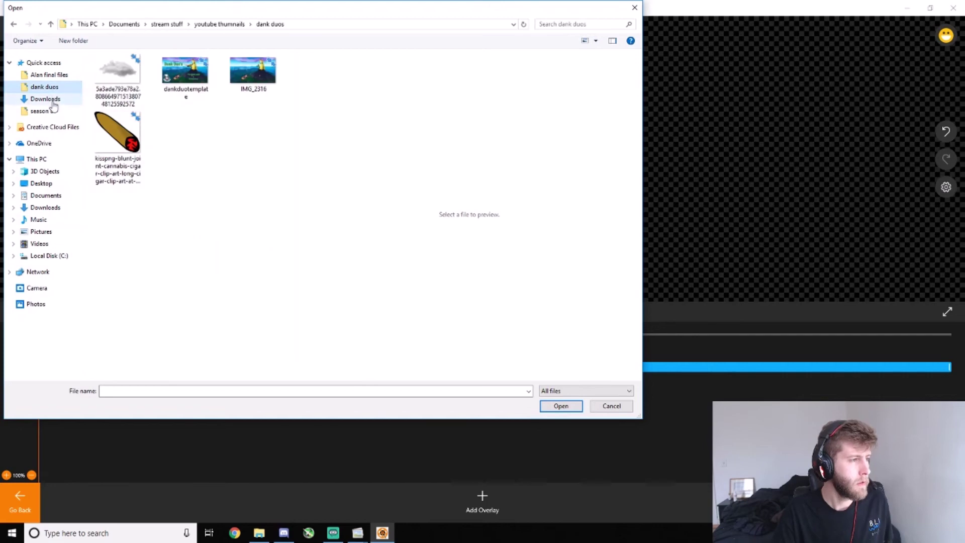
left_click(48, 110)
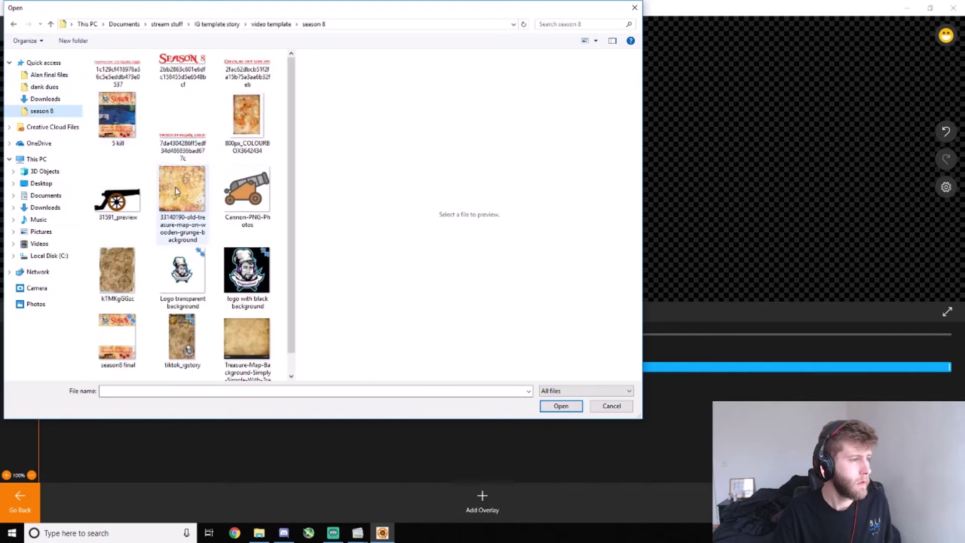
left_click(50, 86)
left_click(60, 74)
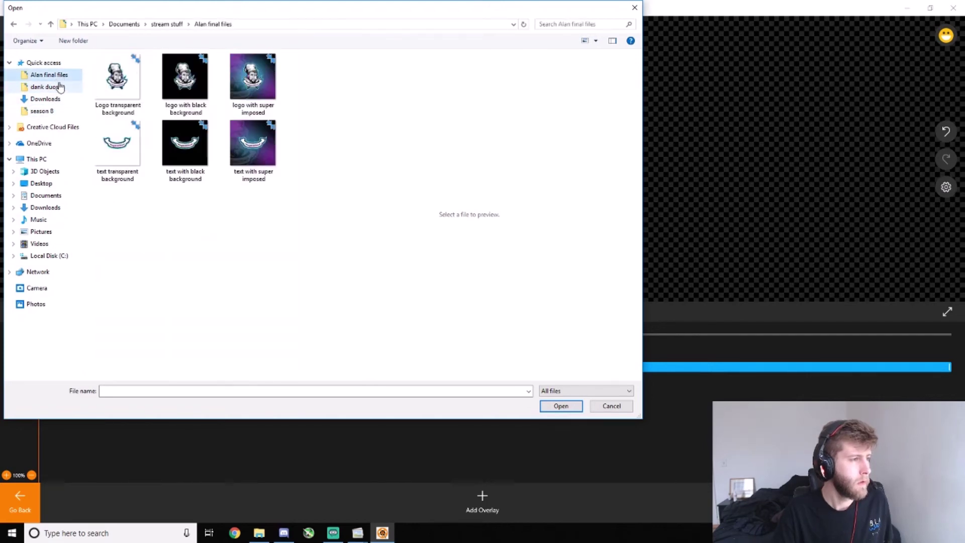
left_click(51, 111)
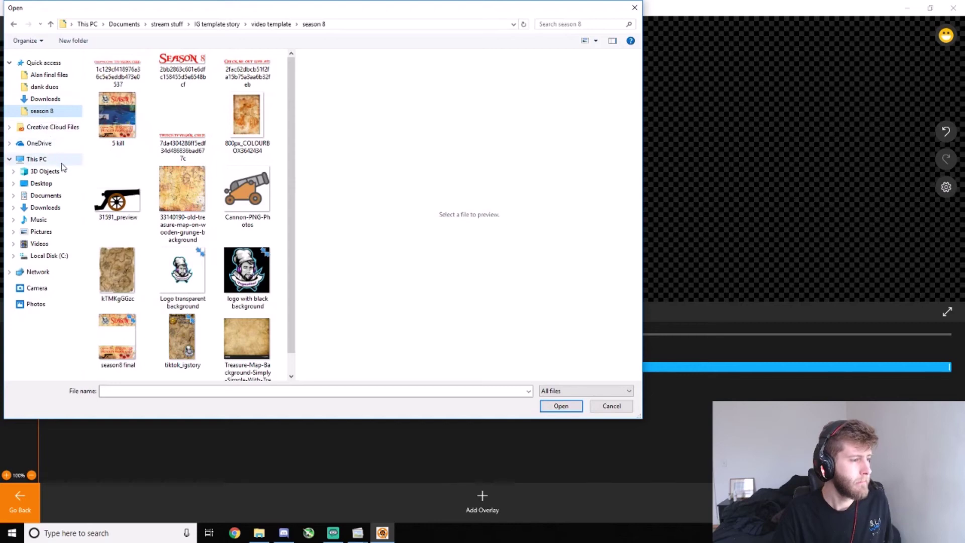
left_click(69, 203)
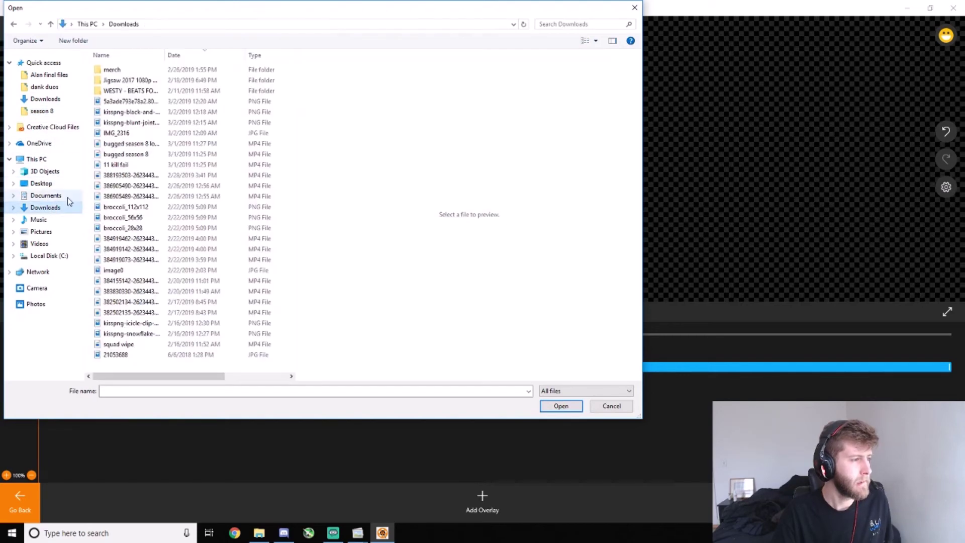
Add the MP4 clip starting with 384919142 as a video overlay, widen it to the full frame width and leave the overlay editor.
left_click(129, 154)
left_click(132, 186)
left_click(137, 197)
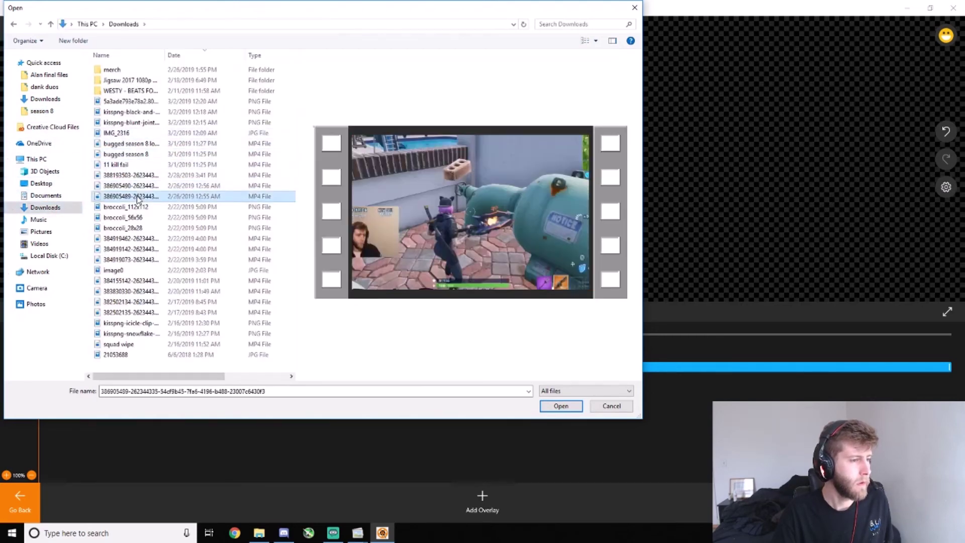
left_click(145, 208)
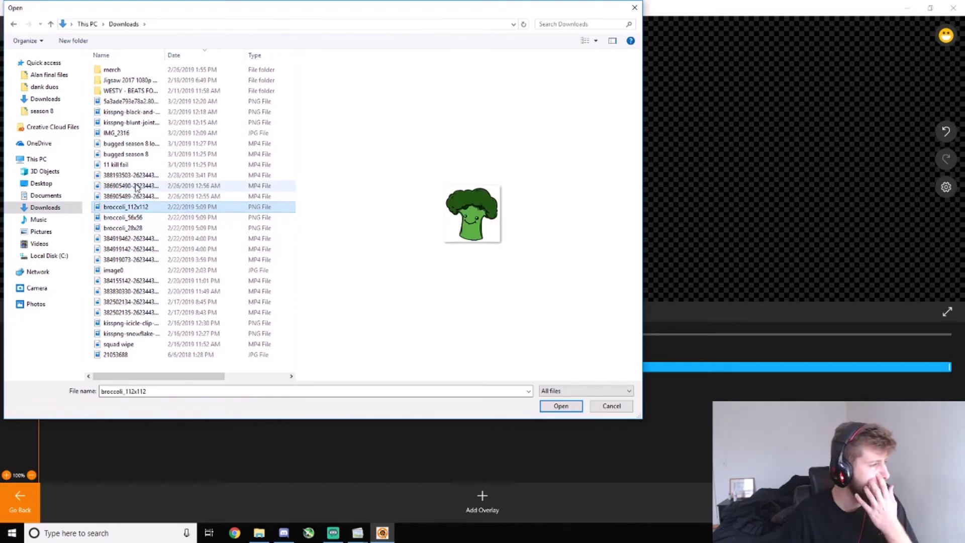
left_click(142, 238)
left_click(158, 248)
left_click(561, 405)
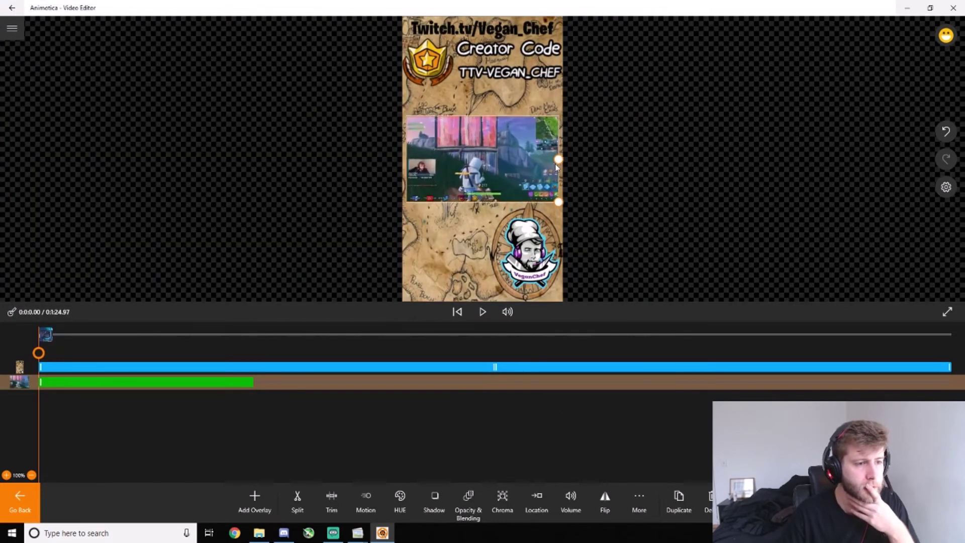
left_click(622, 267)
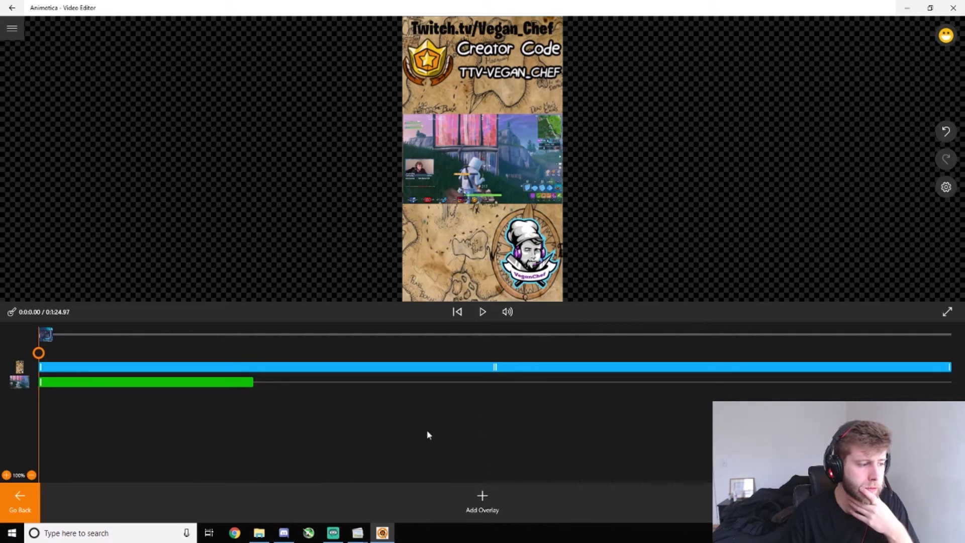
left_click(21, 500)
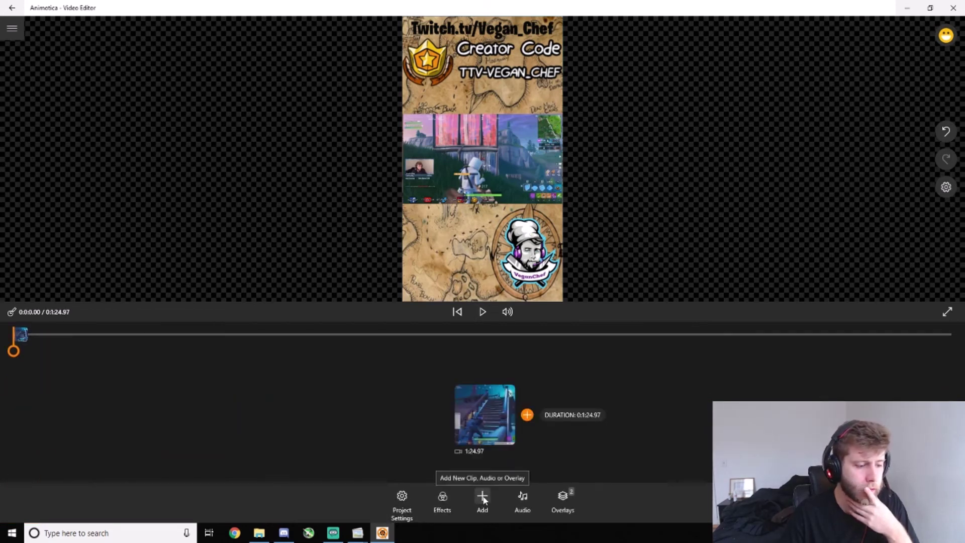
Try the Take a Photo/Video option and close the Camera window.
left_click(483, 498)
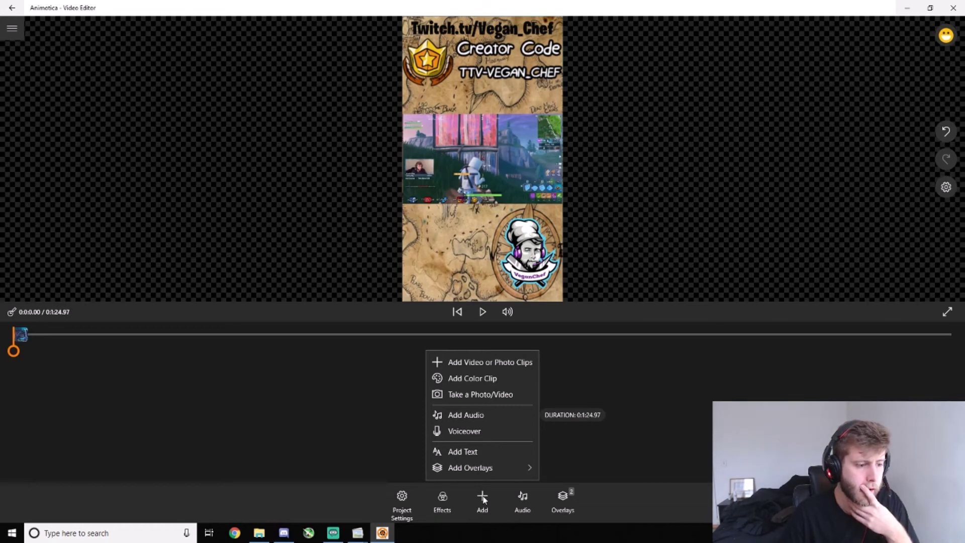
left_click(493, 396)
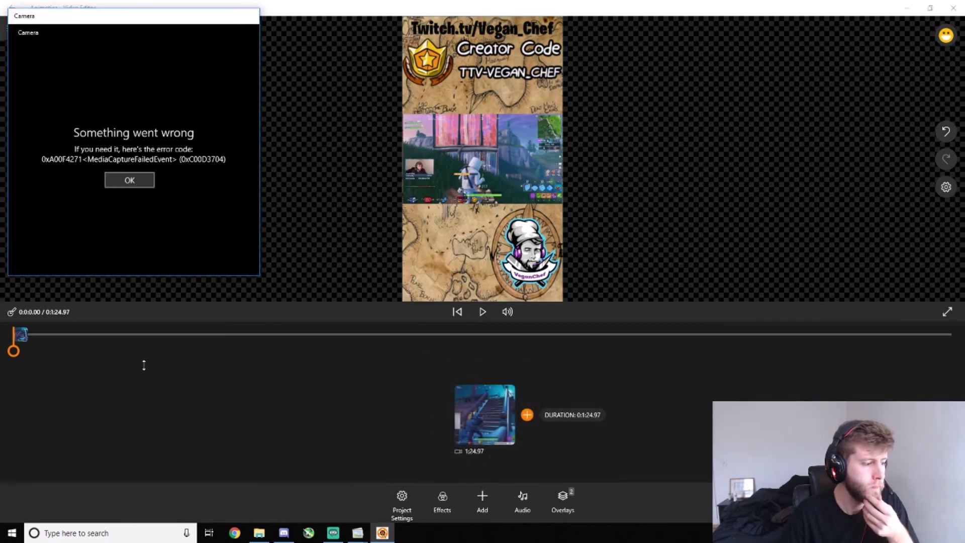
left_click_drag(47, 11, 210, 185)
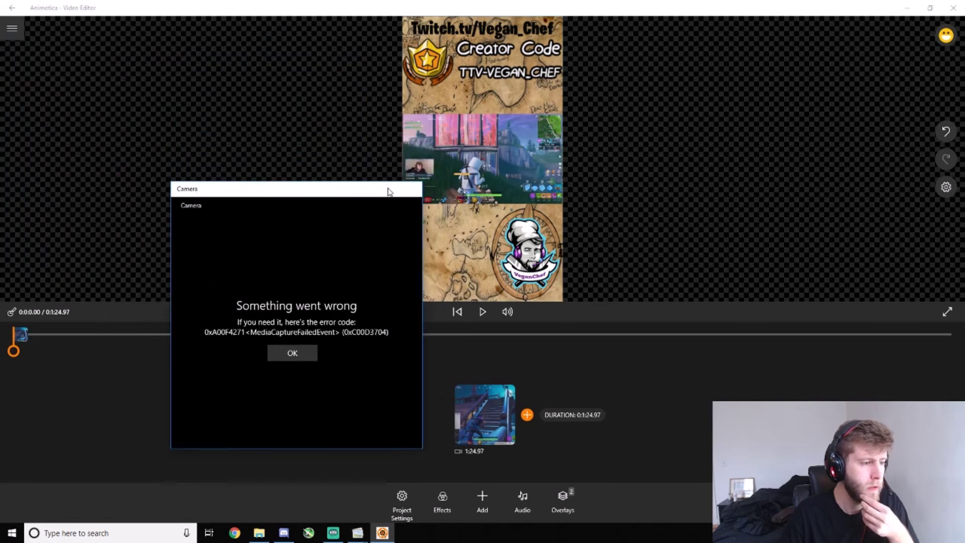
right_click(389, 192)
left_click(417, 254)
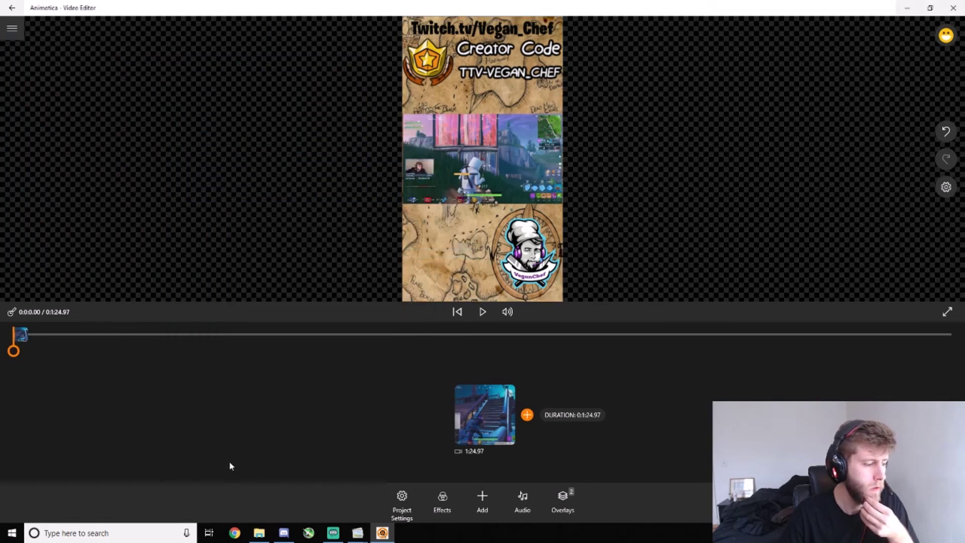
Capture the whole vertical video preview with Snipping Tool and move the snip window off the editor.
left_click(110, 532)
type("sni")
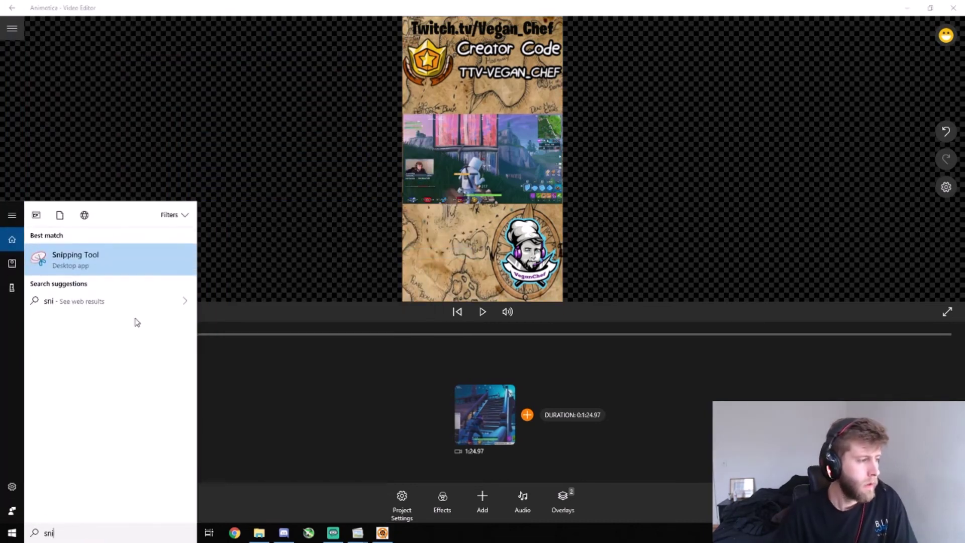
left_click(135, 263)
left_click(590, 131)
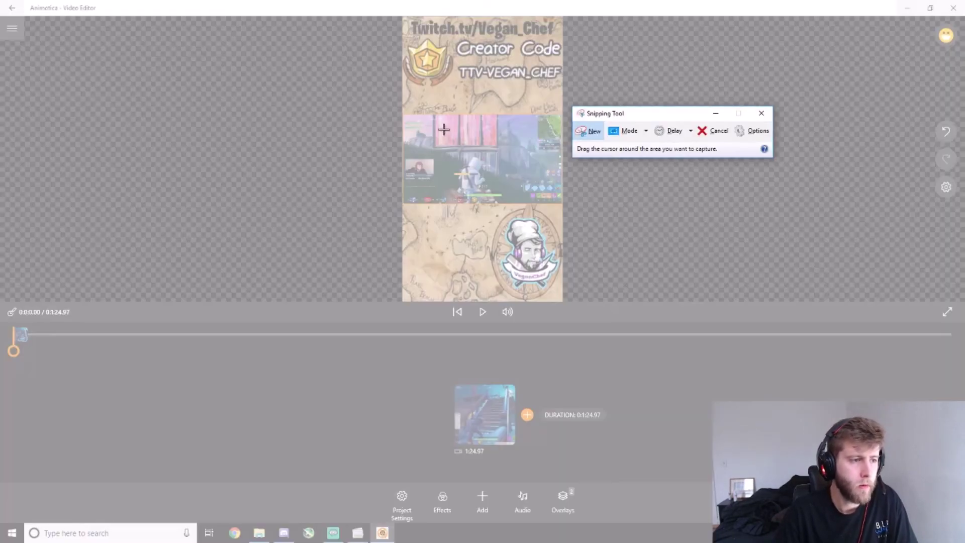
left_click_drag(402, 14, 564, 305)
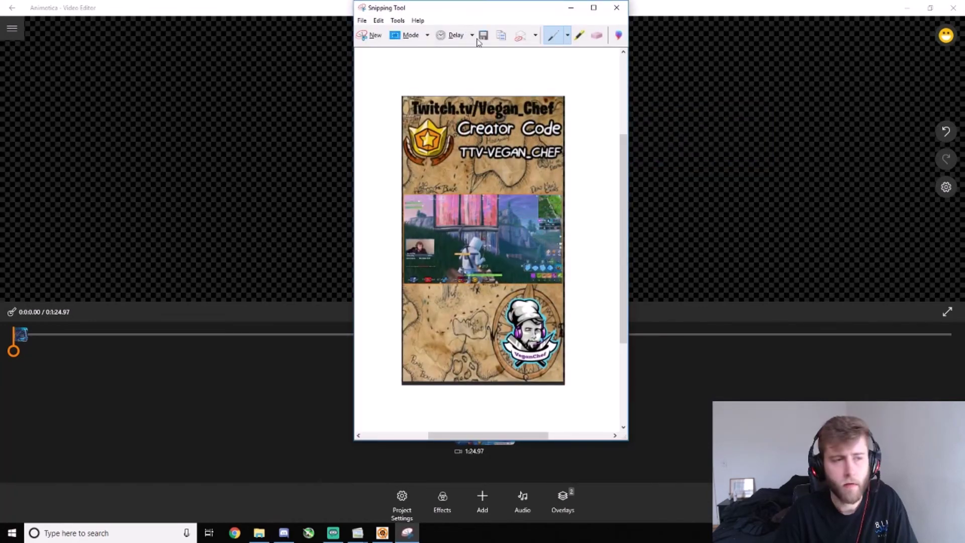
left_click_drag(459, 11, 758, 57)
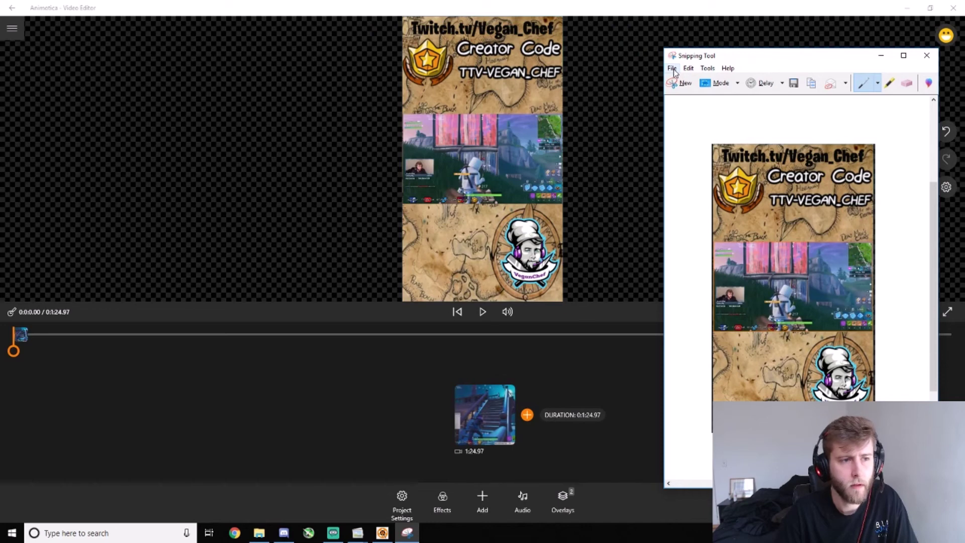
left_click_drag(769, 58, 964, 90)
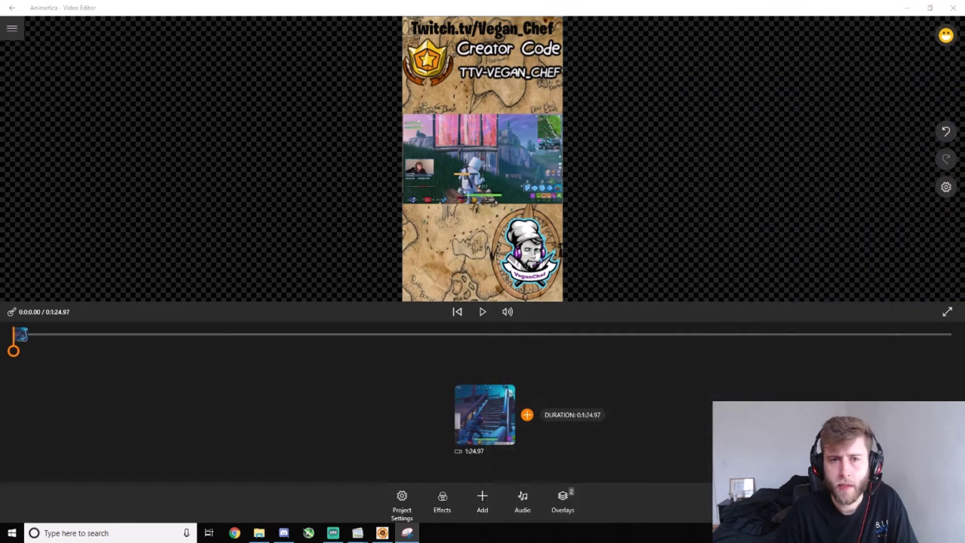
Minimize the video editor and launch GIMP 2.10.8.
left_click(907, 8)
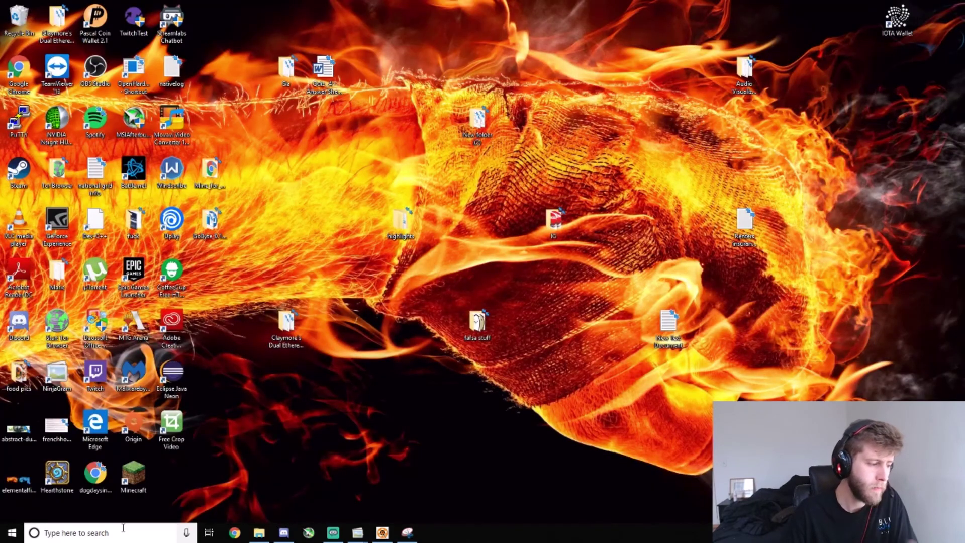
left_click(126, 531)
type("gimp")
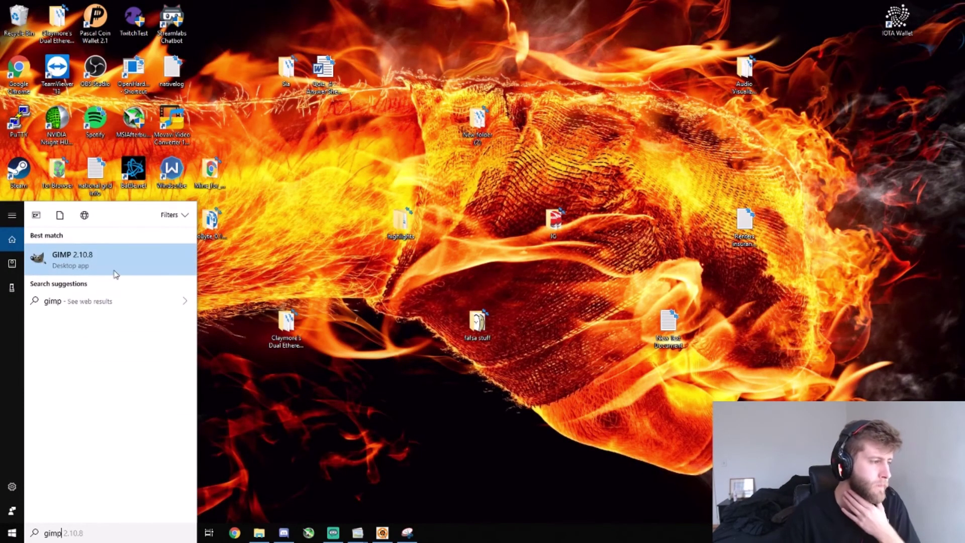
left_click(113, 269)
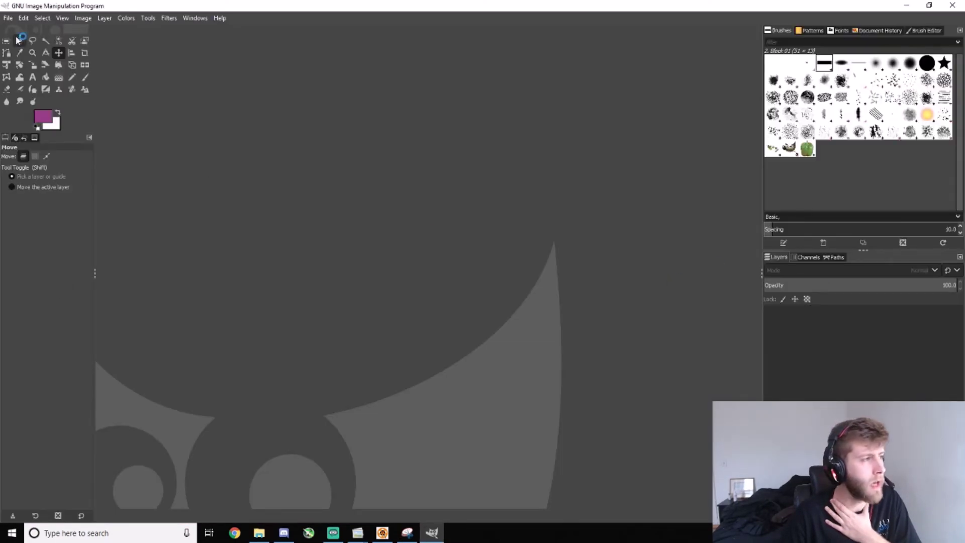
Start opening an image as layers and preview IMG_1930.jpg and IMG_1938.jpg in the Pictures folder.
left_click(7, 18)
left_click(7, 19)
left_click(8, 19)
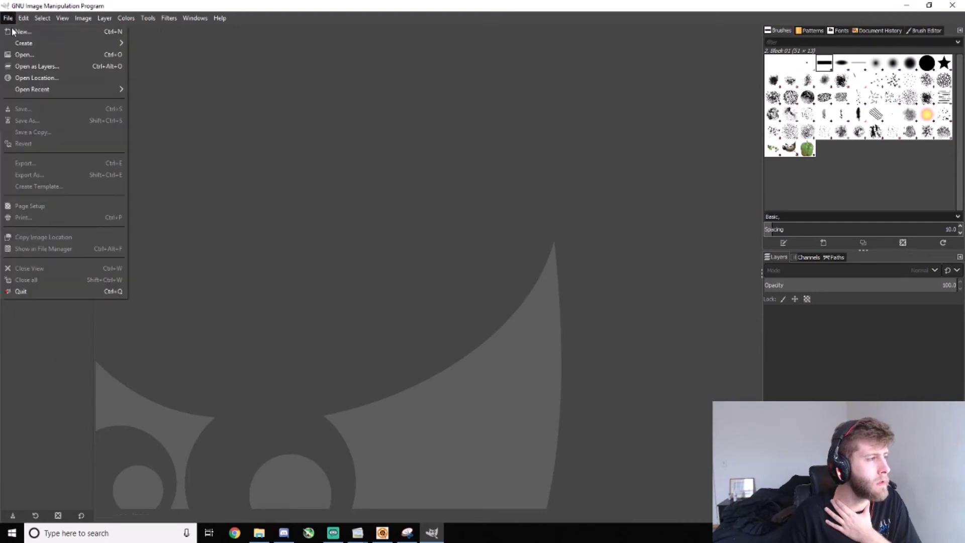
left_click(40, 65)
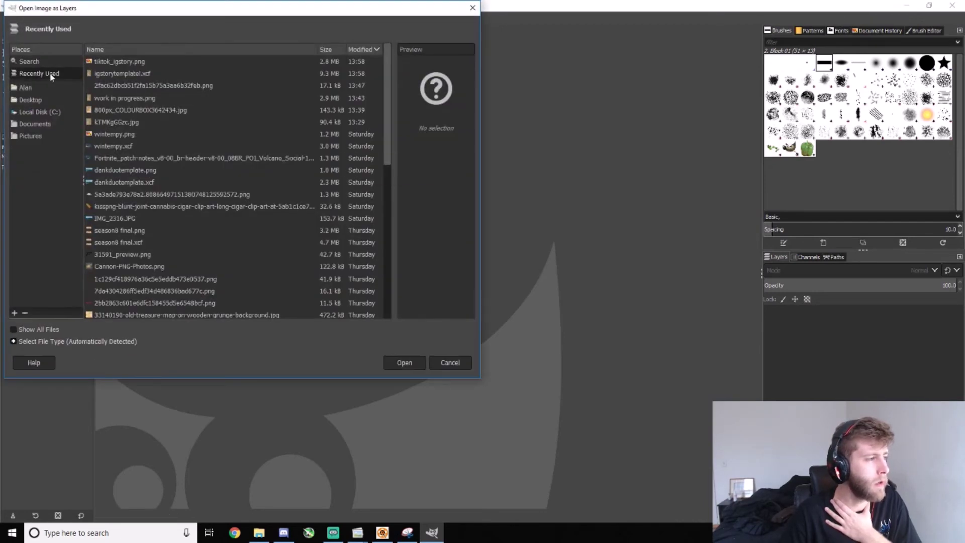
left_click(40, 124)
left_click(38, 136)
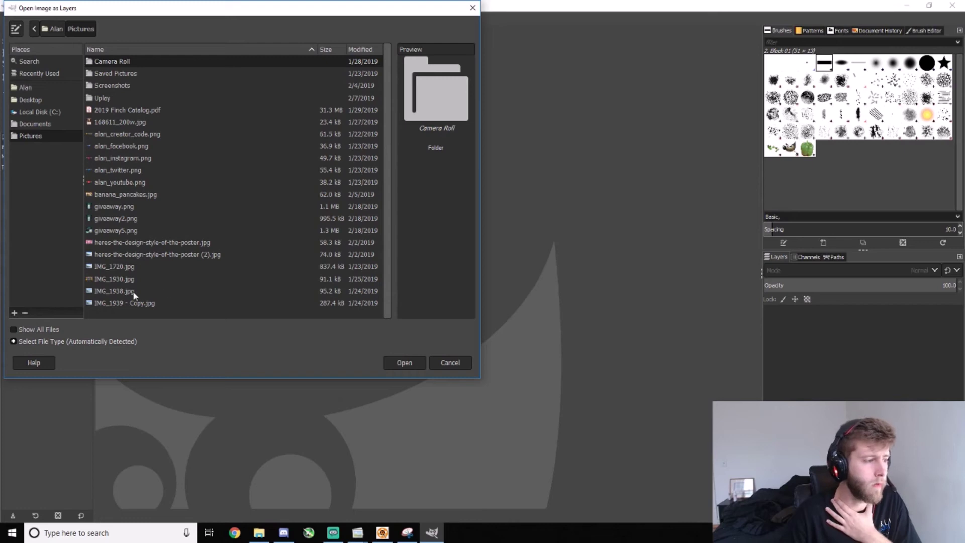
left_click(126, 280)
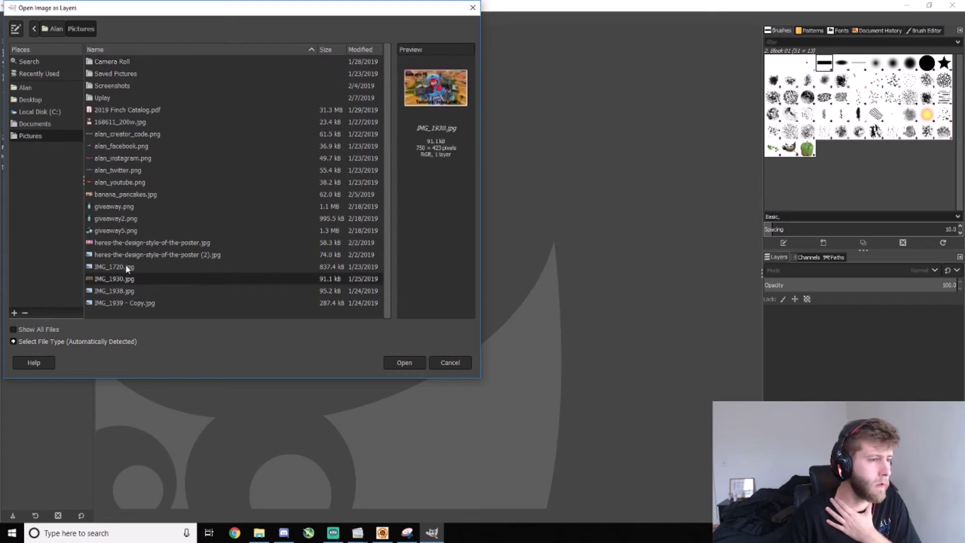
left_click(126, 293)
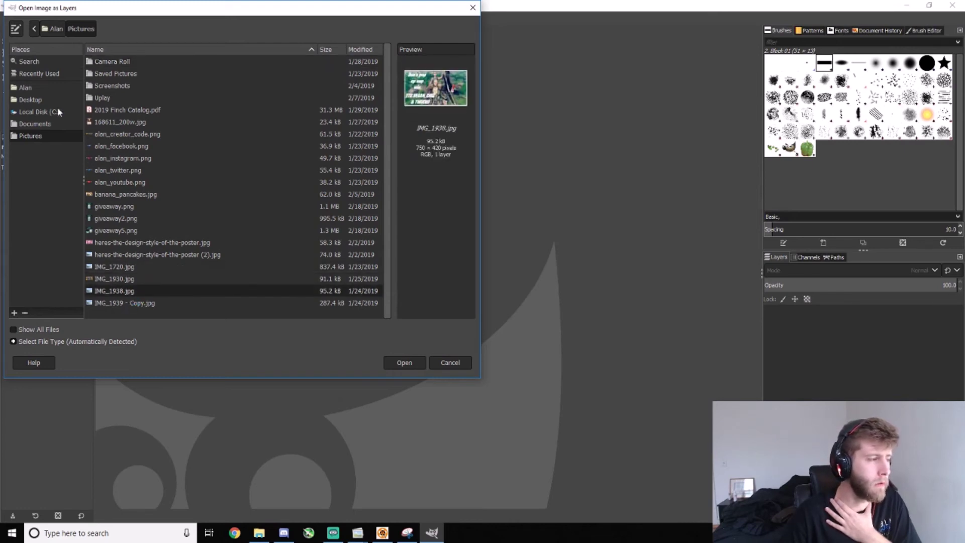
Open tiktok_igstory.png as a layer from the season 8 folder under stream stuff, IG template story, video template.
left_click(40, 124)
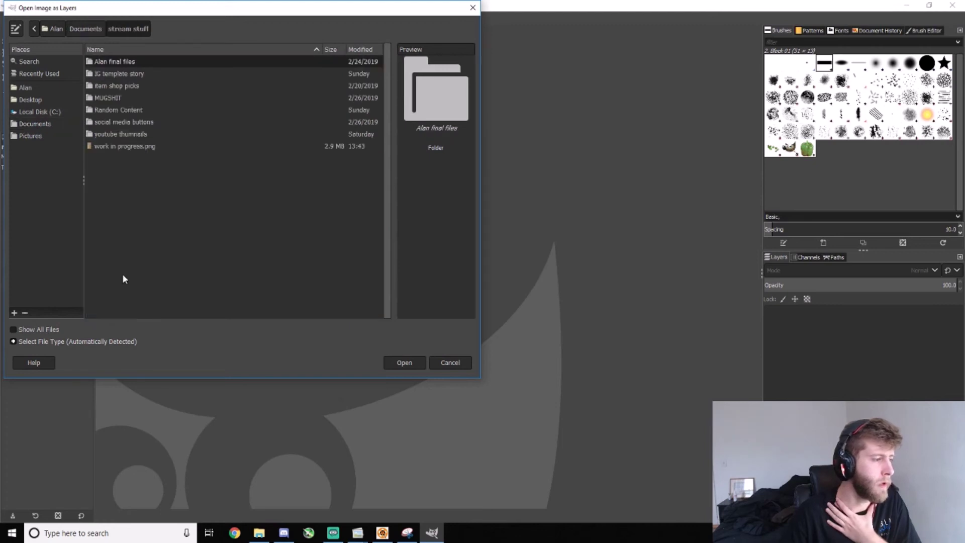
left_click(123, 146)
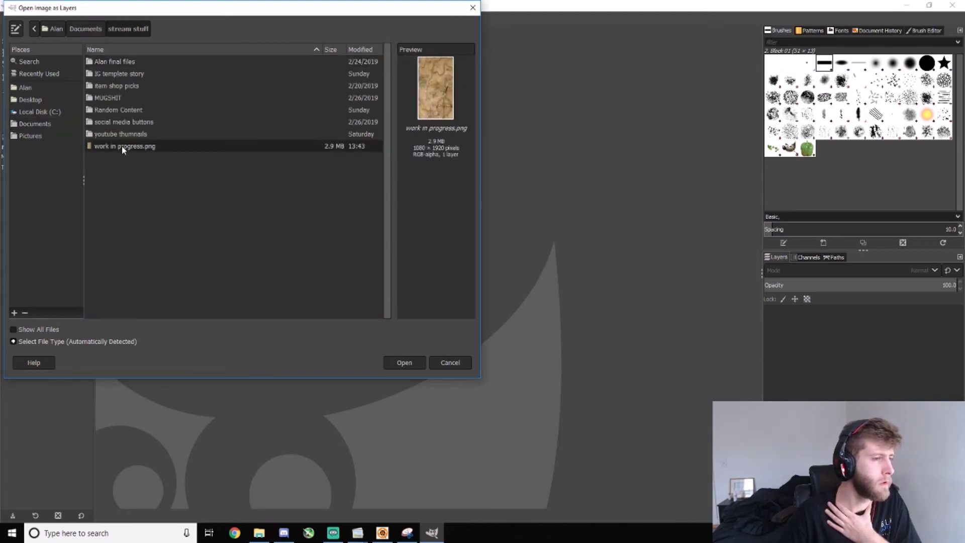
left_click(105, 74)
left_click(113, 86)
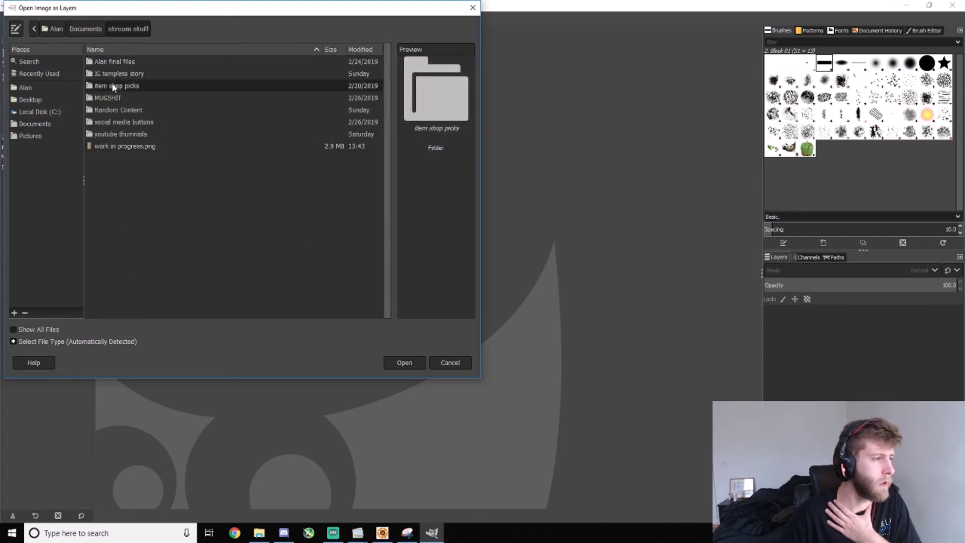
left_click(116, 76)
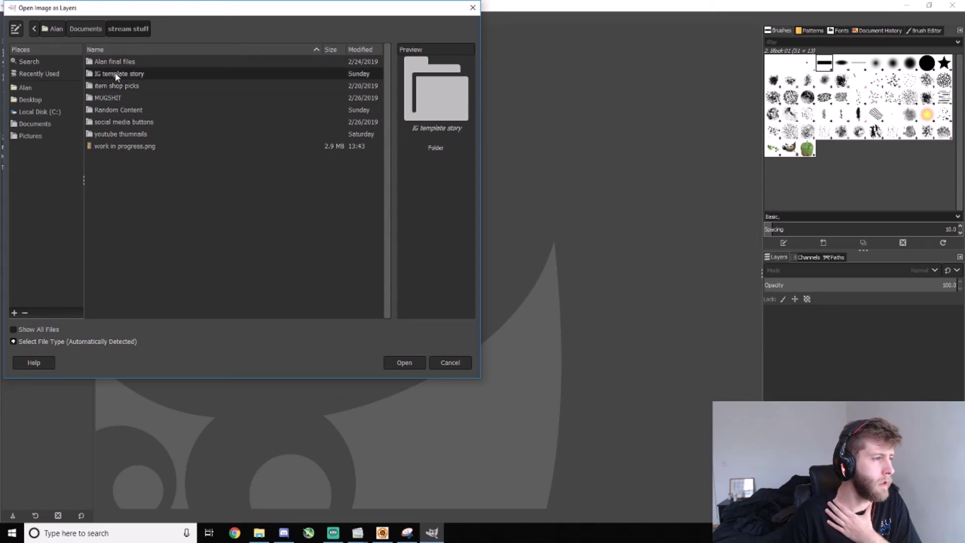
double_click(116, 75)
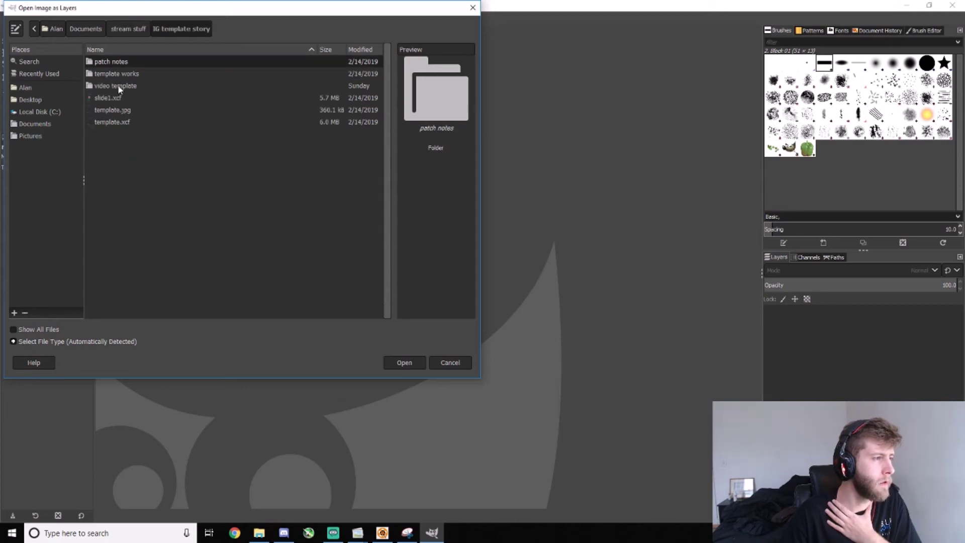
double_click(120, 87)
double_click(125, 61)
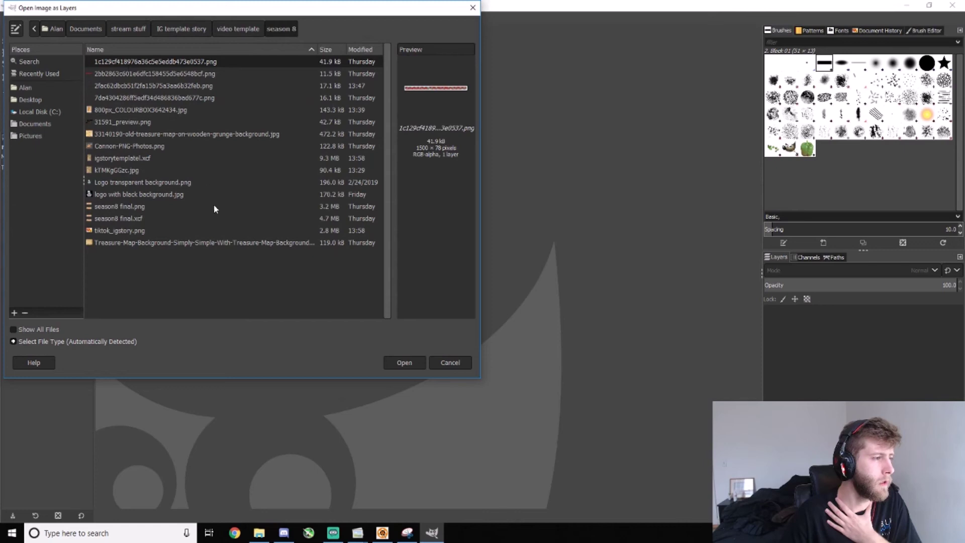
left_click(135, 243)
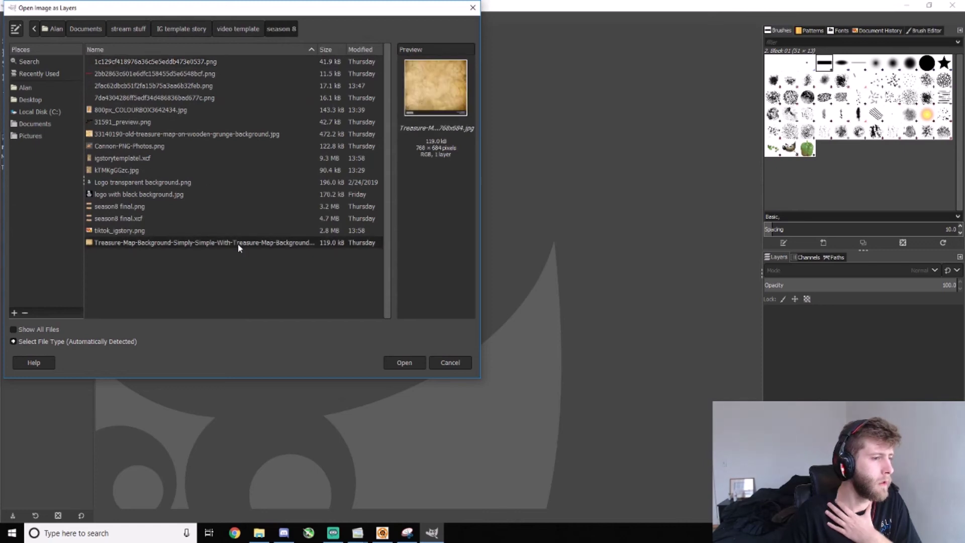
left_click(153, 234)
left_click(413, 360)
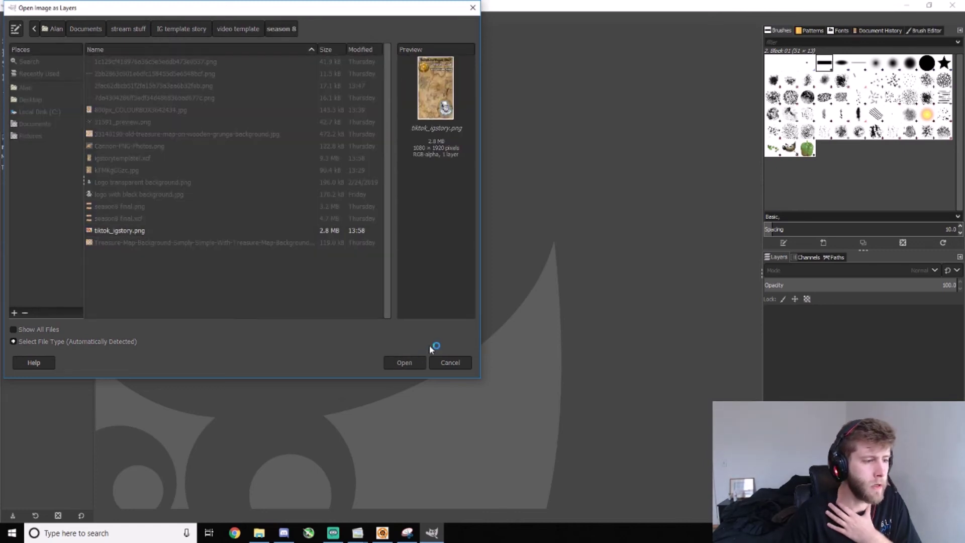
Line up the snip beside the template and rectangle-select a full-width band about 1077 × 579 px matching the gameplay clip's area.
left_click_drag(964, 118, 664, 67)
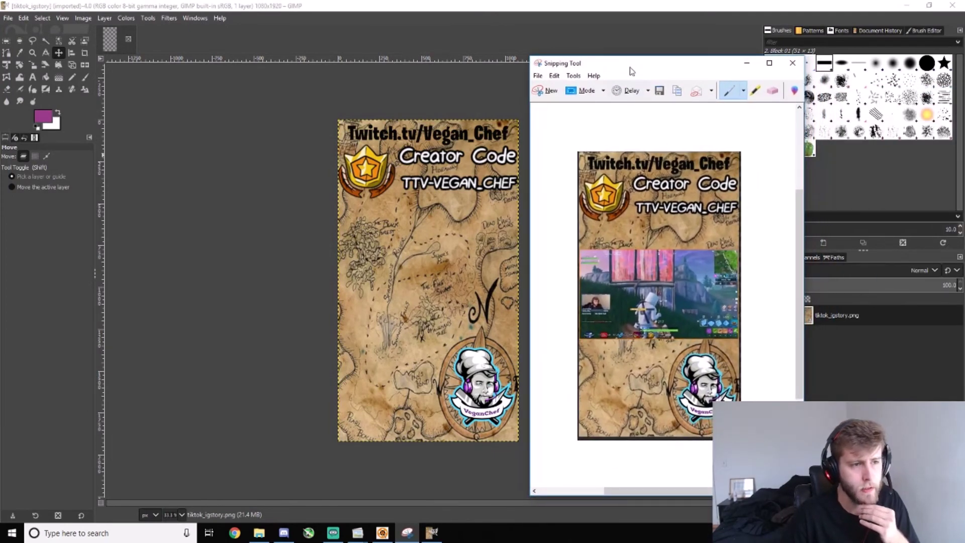
left_click_drag(637, 71, 617, 38)
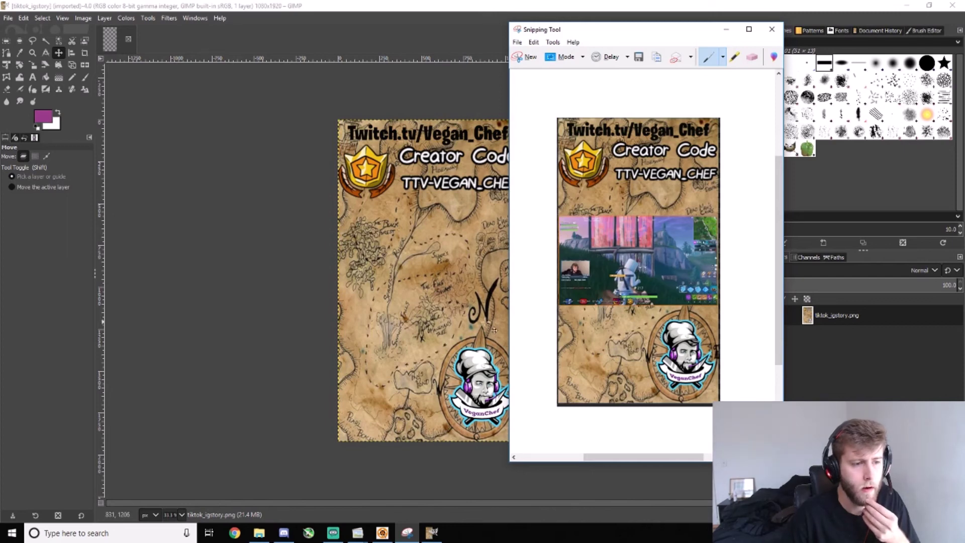
left_click_drag(622, 40, 645, 37)
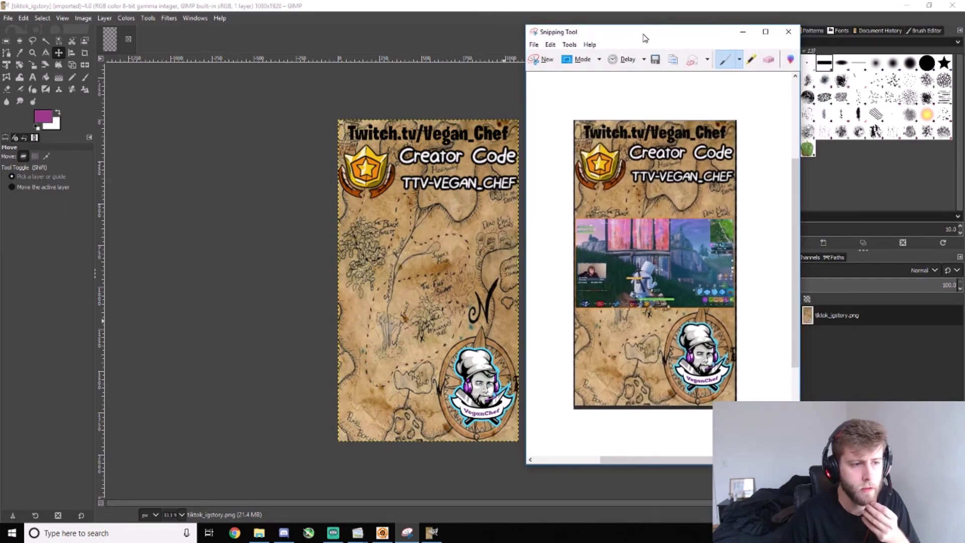
left_click(6, 41)
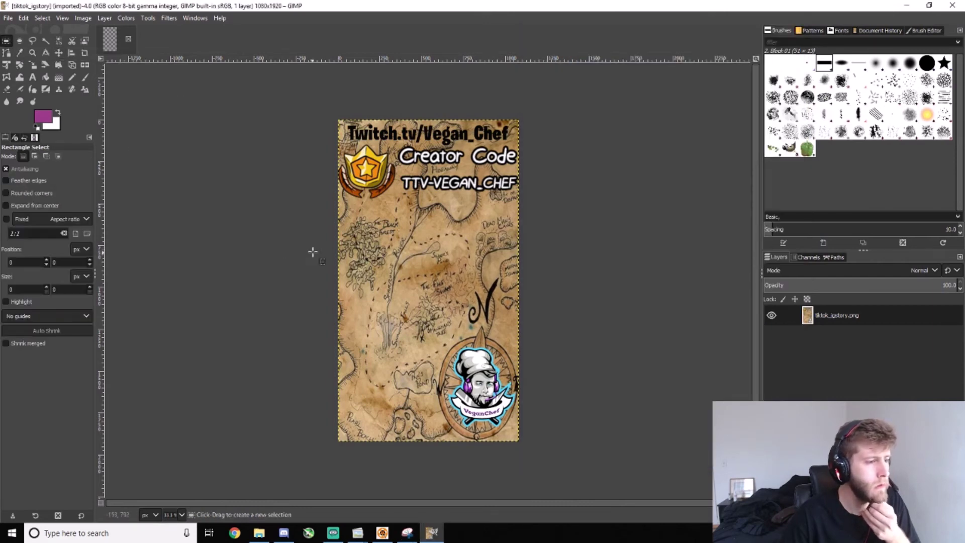
left_click_drag(338, 238, 519, 334)
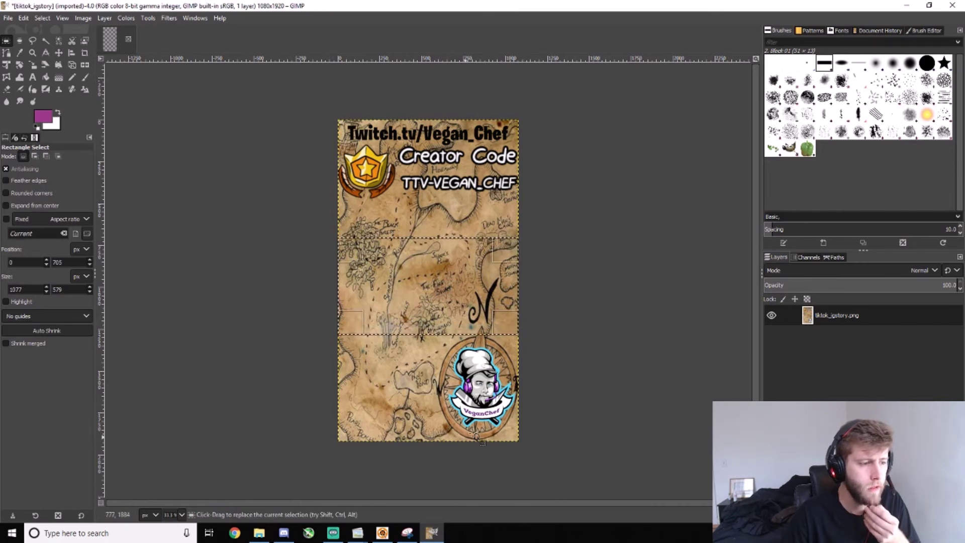
Compare the selected band with the snip side by side, and close Snipping Tool.
mouse_move(436, 534)
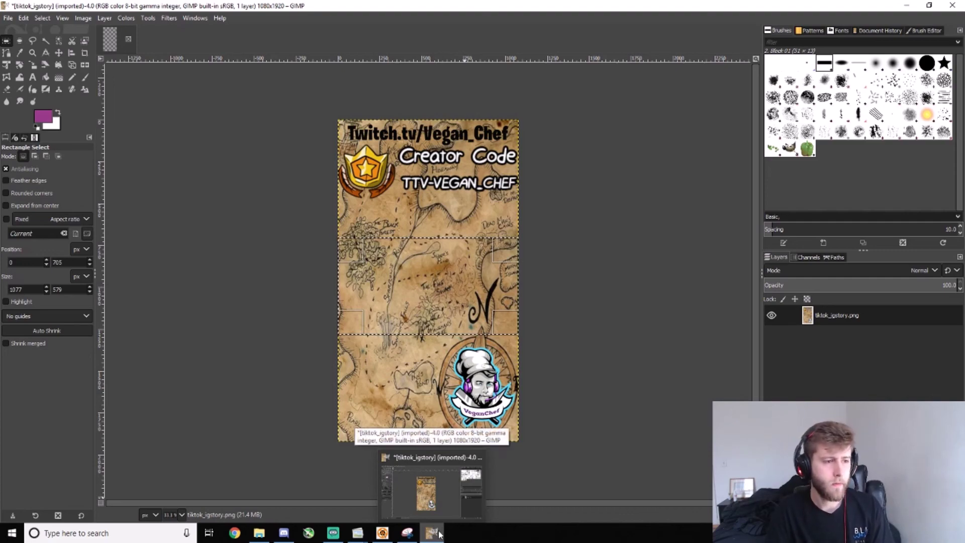
left_click(436, 534)
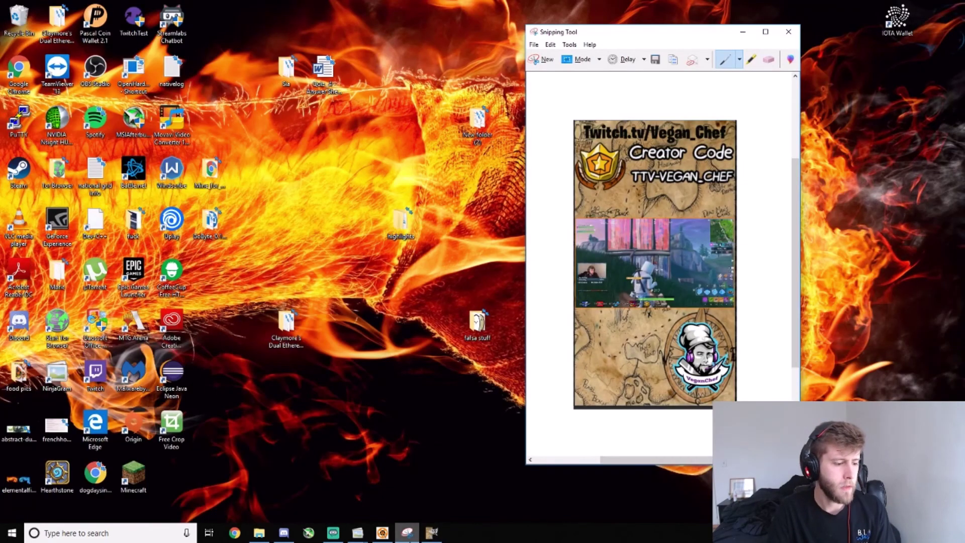
left_click(431, 532)
left_click(407, 533)
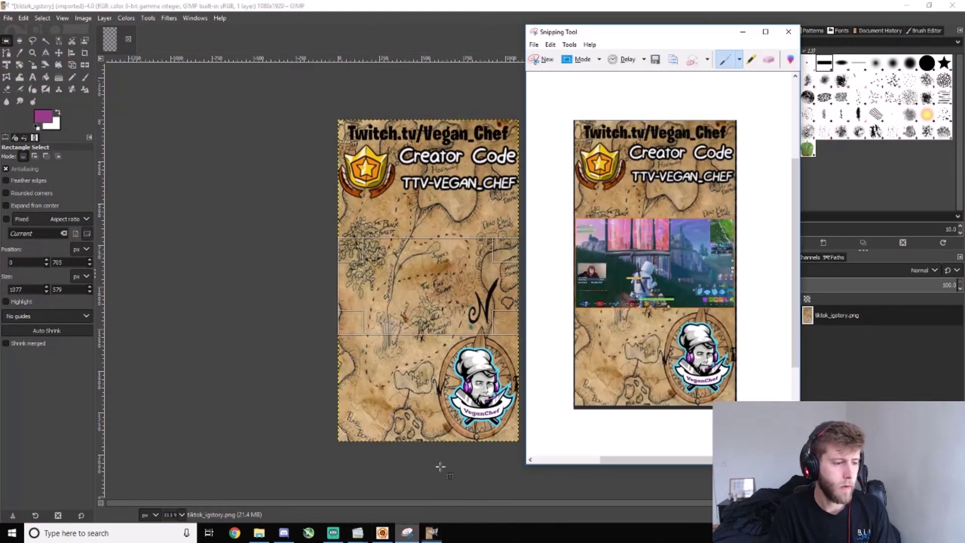
mouse_move(659, 38)
left_mouse_down()
mouse_move(654, 70)
mouse_move(654, 56)
left_mouse_up()
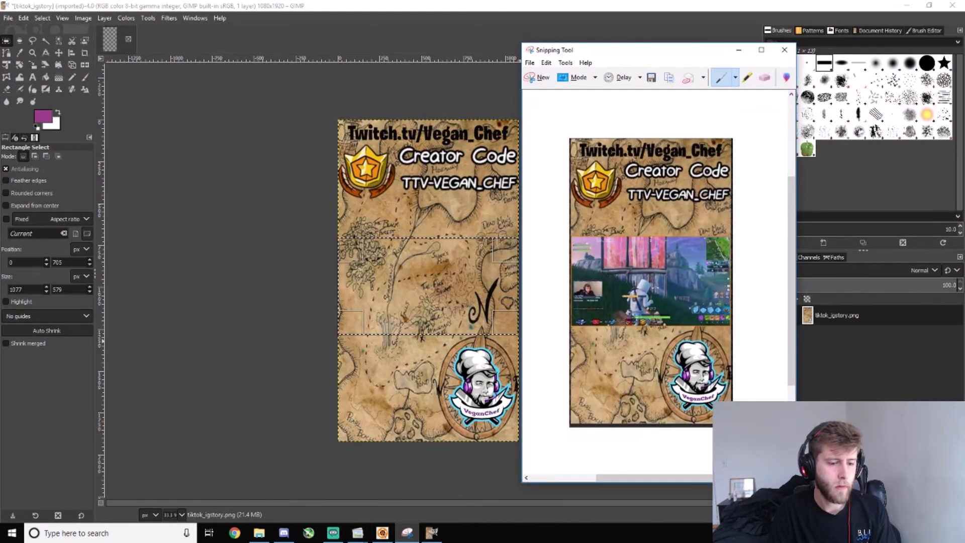
mouse_move(796, 482)
left_mouse_down()
mouse_move(818, 497)
mouse_move(796, 492)
mouse_move(796, 465)
left_mouse_up()
left_click_drag(637, 57, 634, 66)
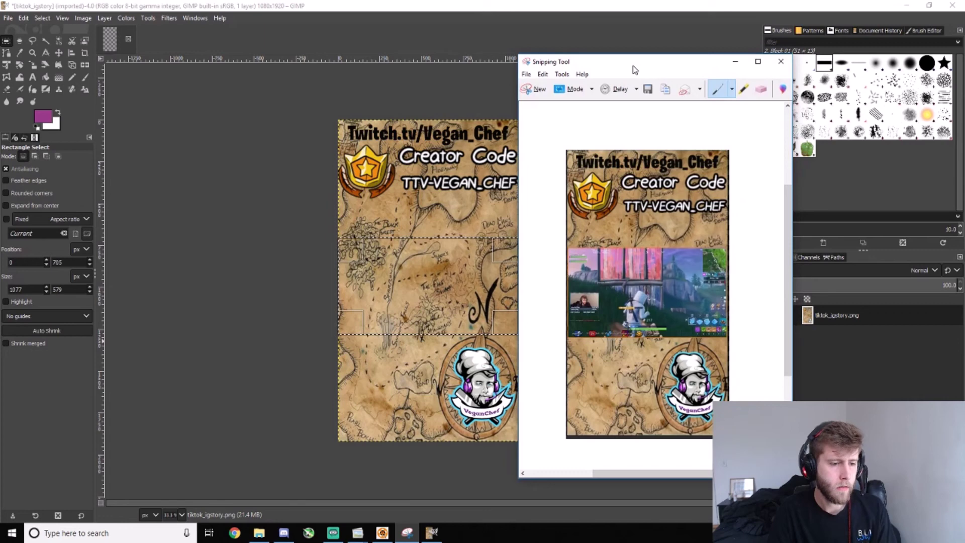
left_click(781, 62)
left_click(694, 277)
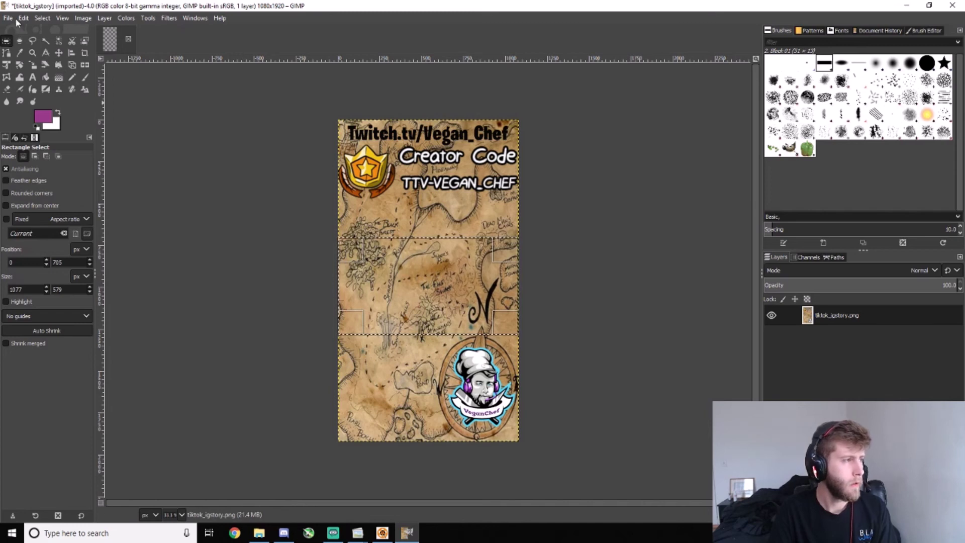
Cut the selected middle band out of the tiktok_igstory.png layer.
right_click(410, 284)
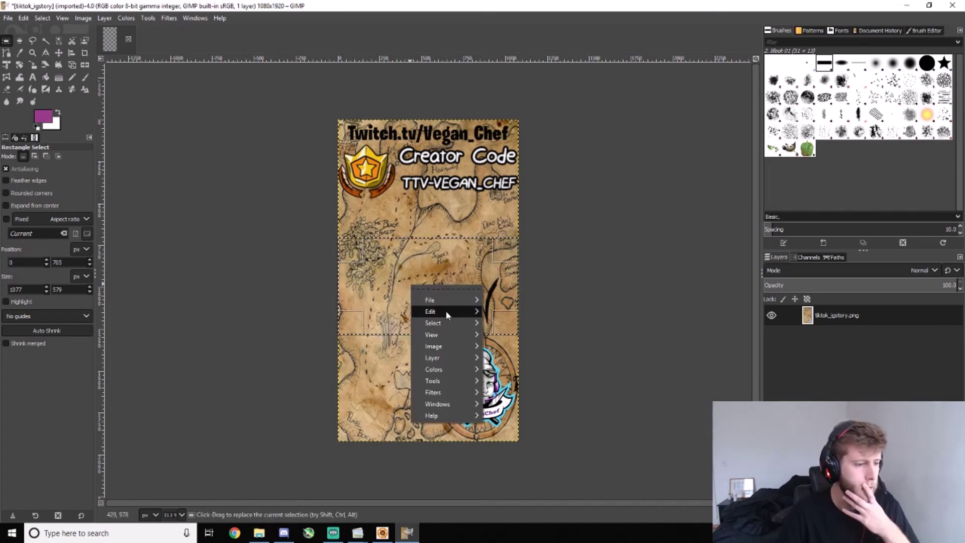
mouse_move(445, 310)
left_click(510, 277)
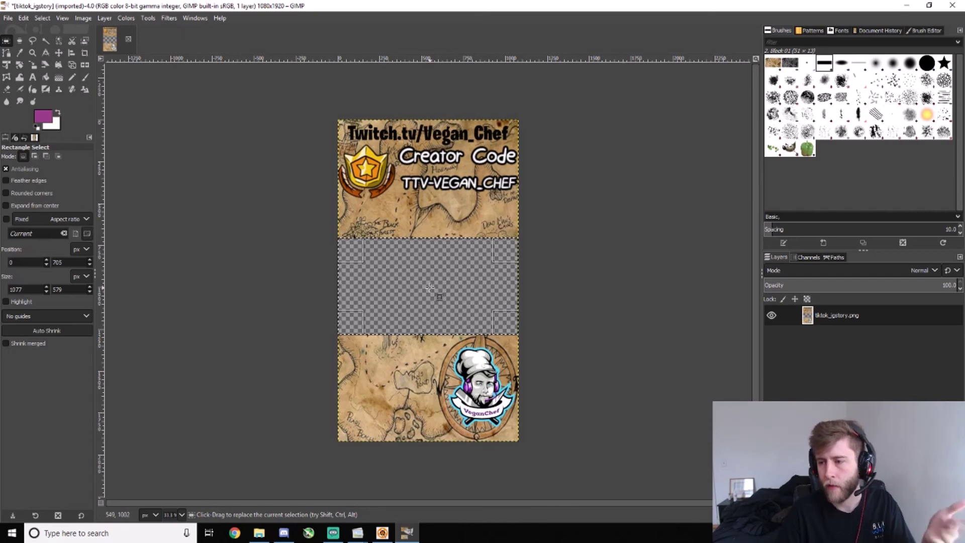
left_click(9, 18)
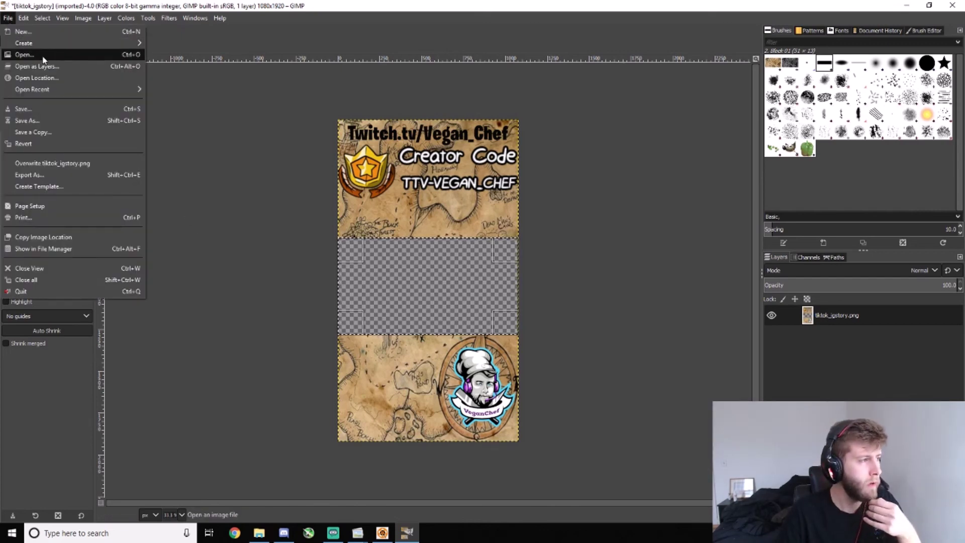
left_click(49, 109)
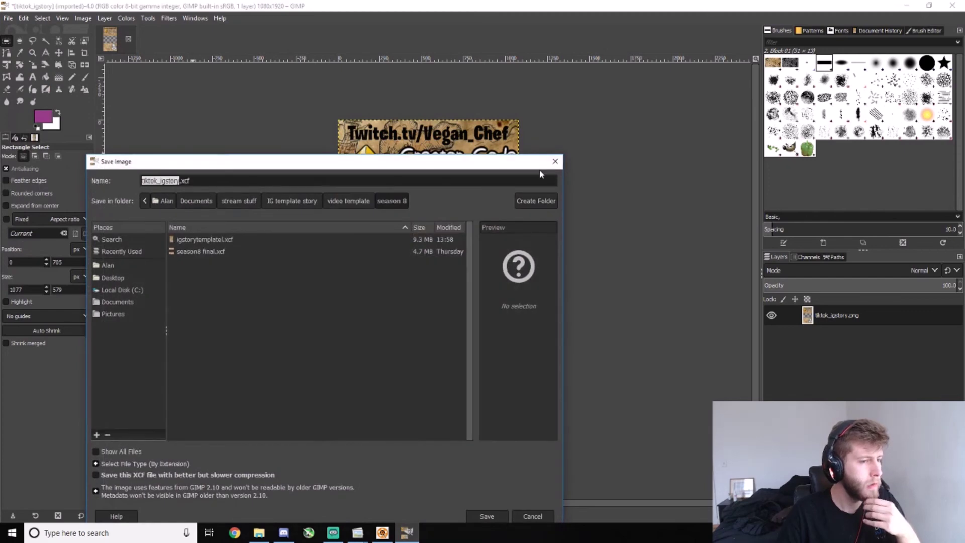
left_click(556, 161)
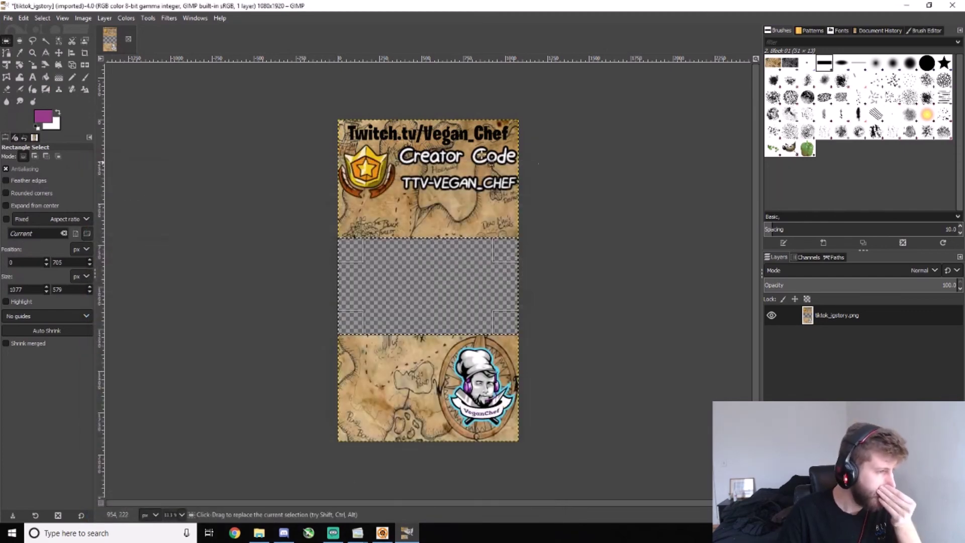
Export the cut-out template as tiktokright.png into the season 8 folder.
left_click(8, 18)
left_click(59, 174)
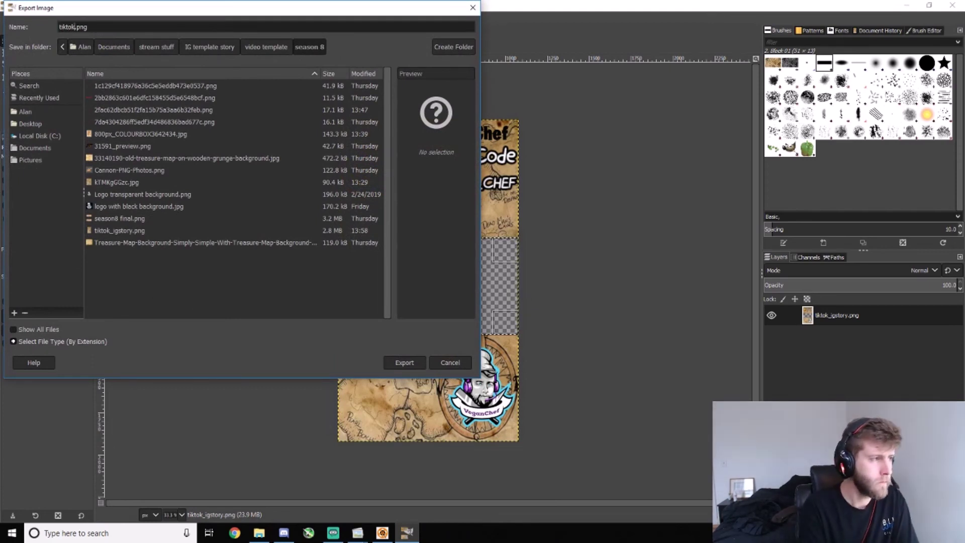
type("night")
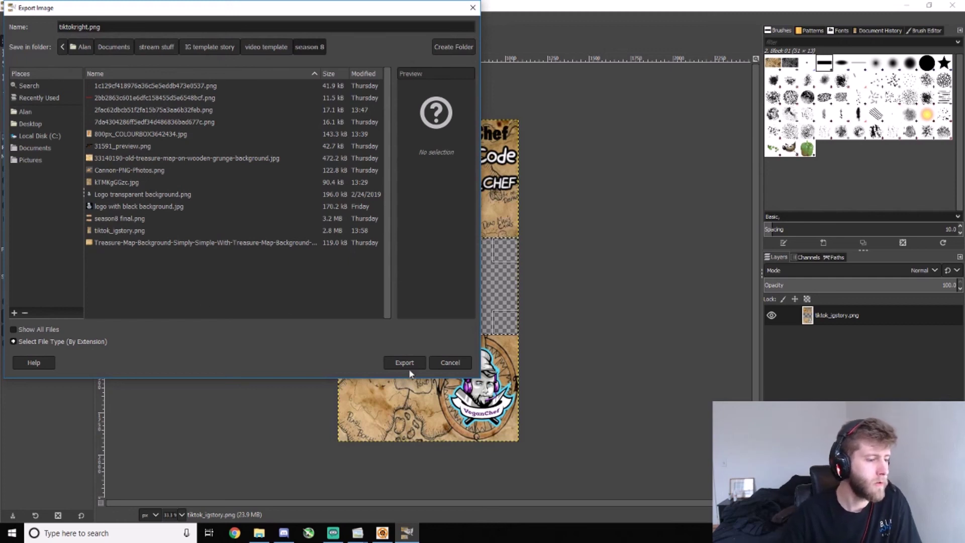
key("Return")
left_click(483, 369)
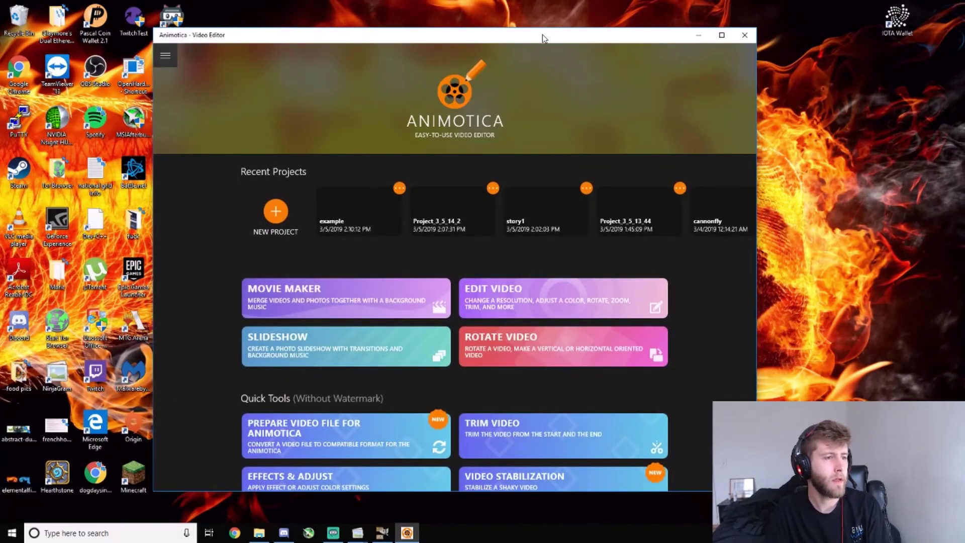
In Animotica, create a new project with the Vertical (9:16) aspect ratio.
double_click(543, 34)
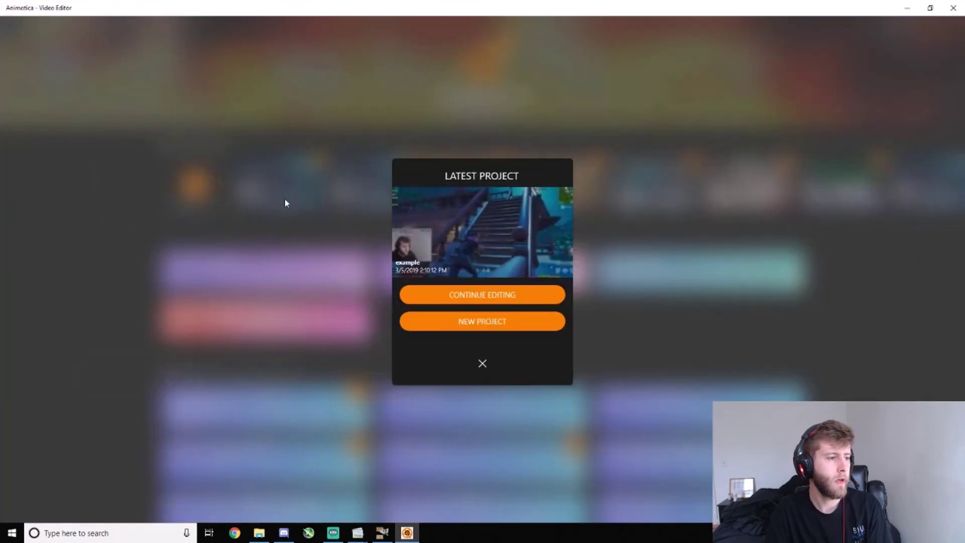
left_click(512, 321)
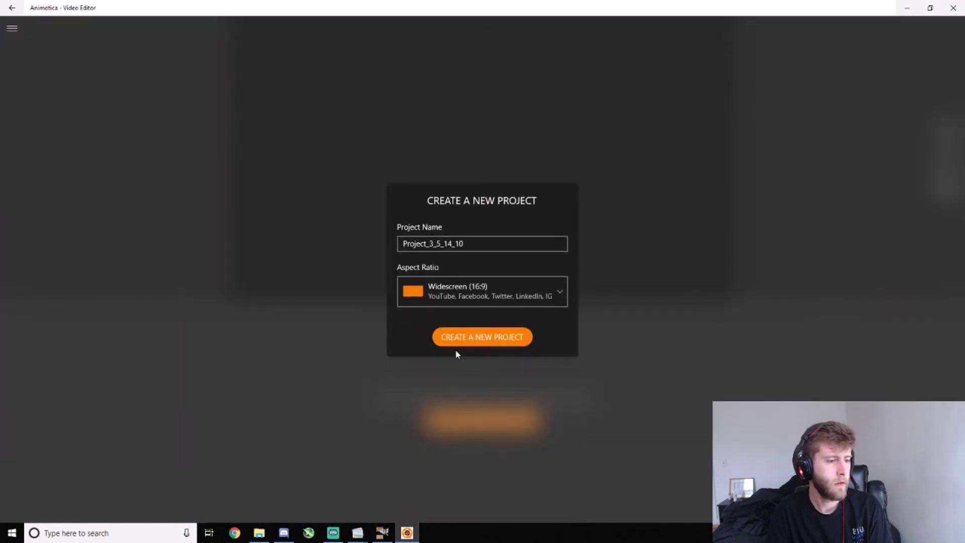
left_click(523, 291)
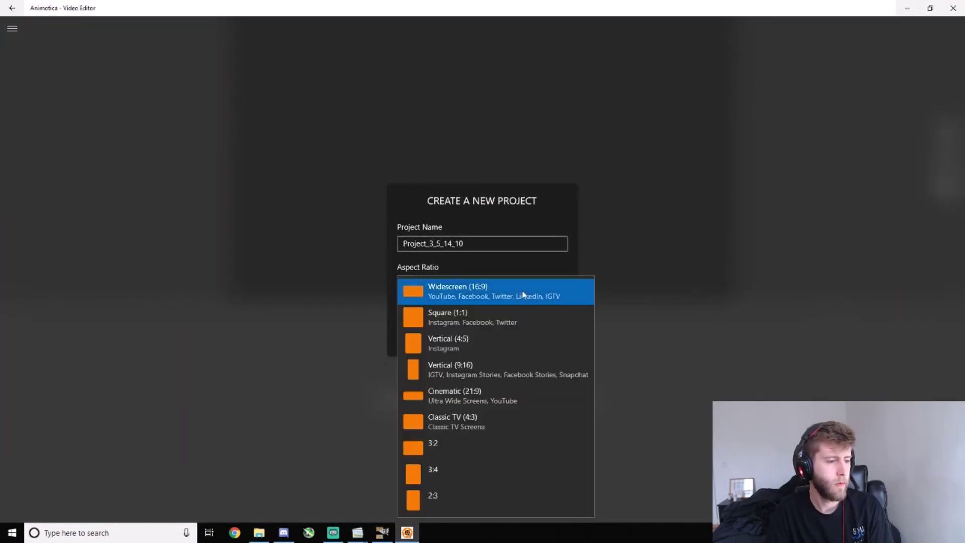
left_click(547, 374)
left_click(492, 343)
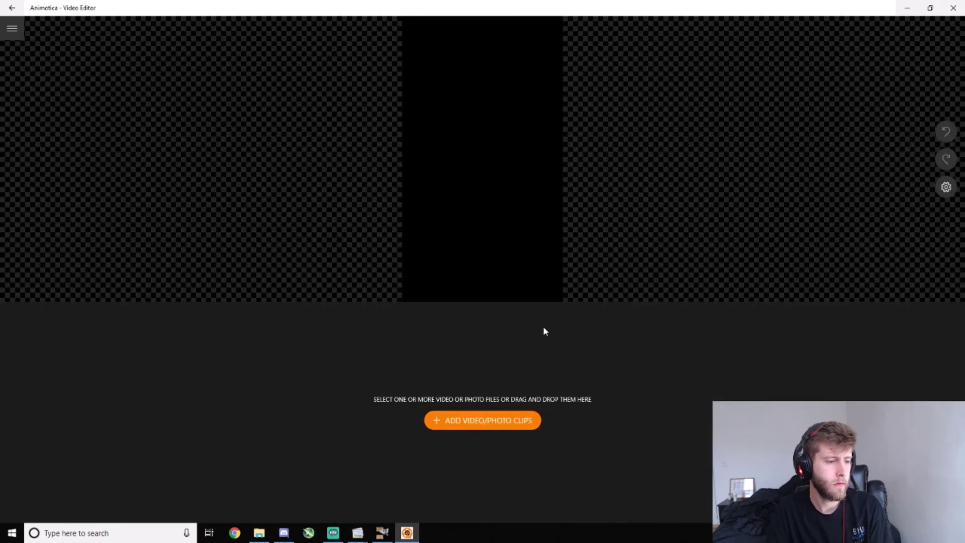
Add the gameplay MP4 starting with 388193503 from the Downloads folder as the project's video clip.
left_click(472, 425)
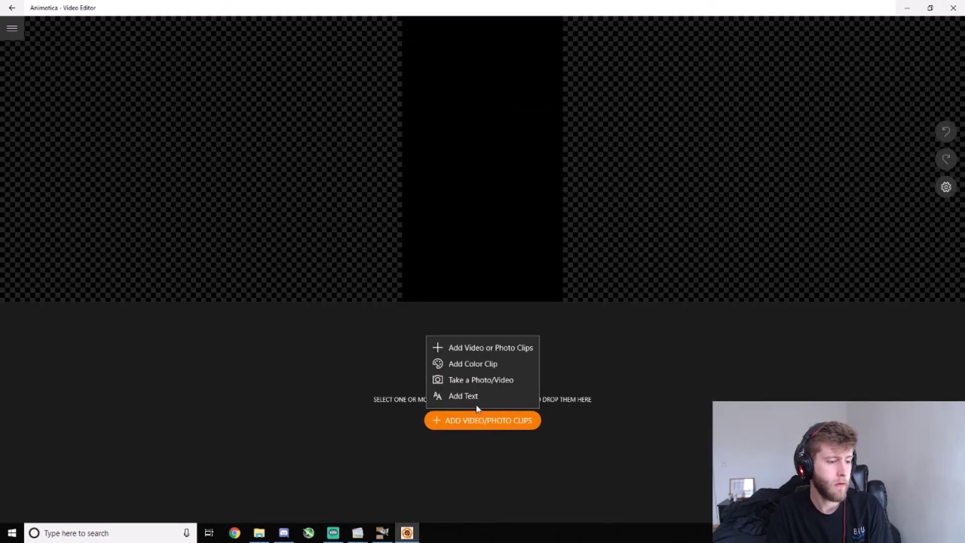
left_click(496, 344)
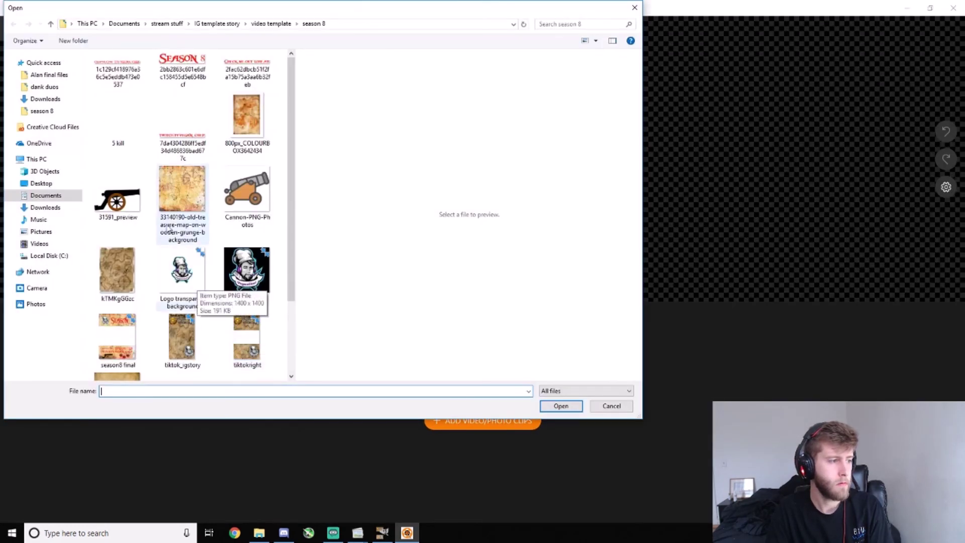
left_click(44, 99)
left_click(191, 175)
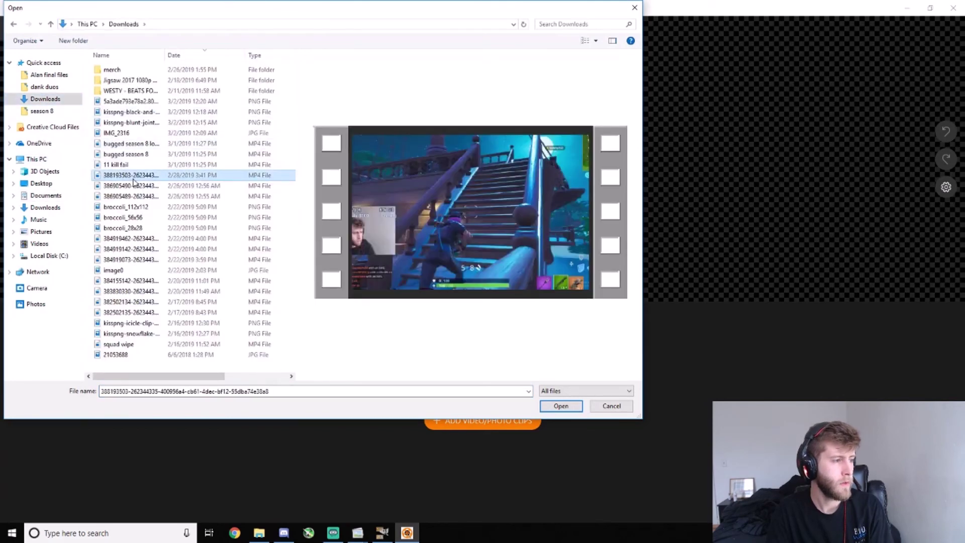
left_click(560, 406)
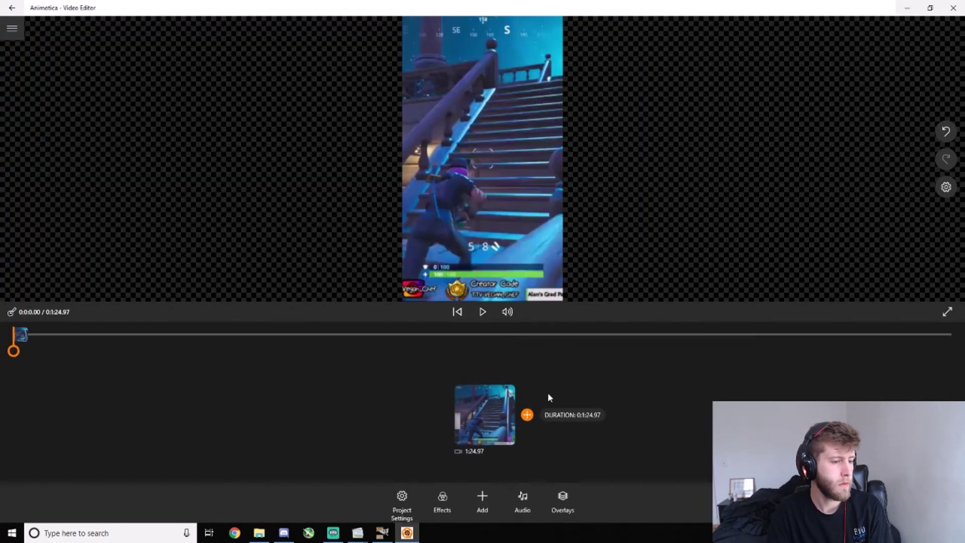
Set the project's default videos/photos fill to Fit.
left_click(403, 498)
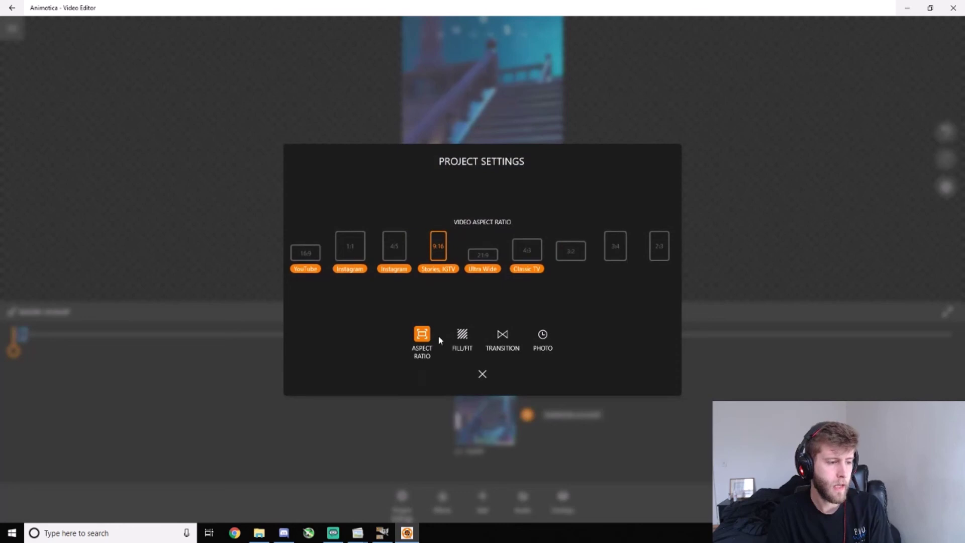
left_click(456, 336)
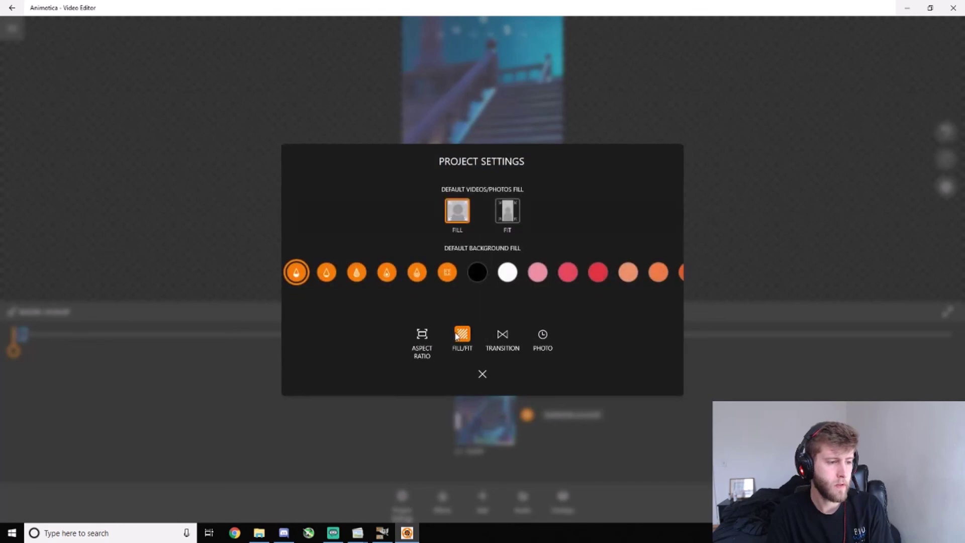
left_click(513, 215)
left_click(482, 375)
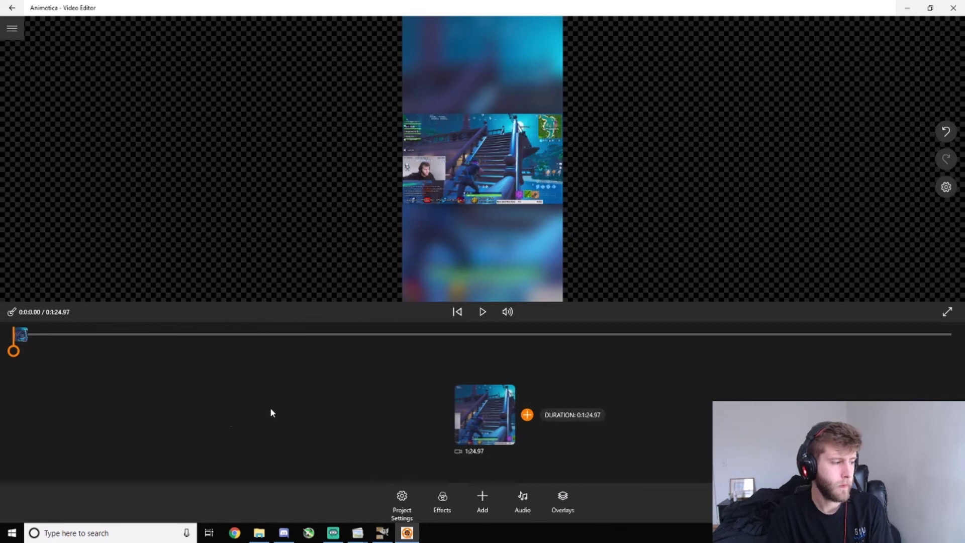
Add the tiktokright image from the season 8 folder as a picture-in-video overlay.
left_click(481, 504)
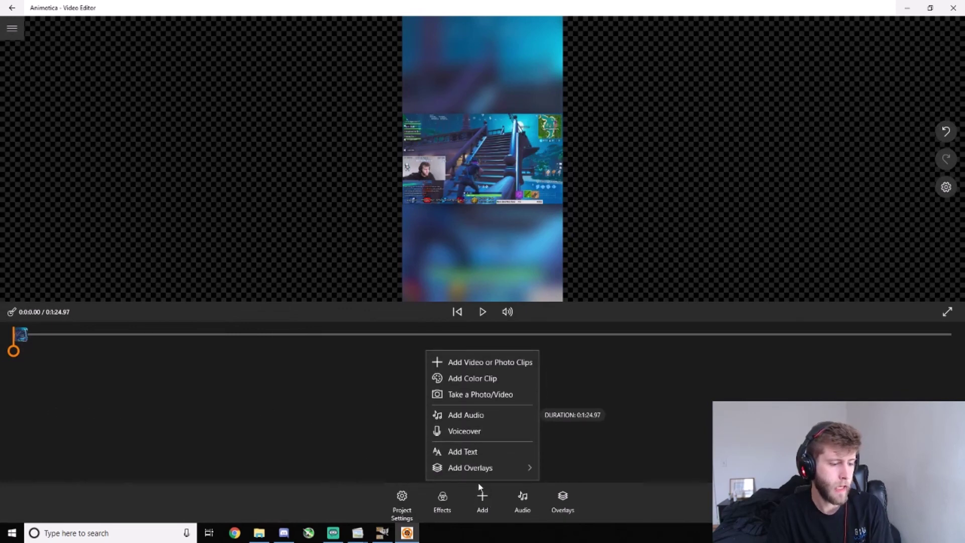
mouse_move(531, 469)
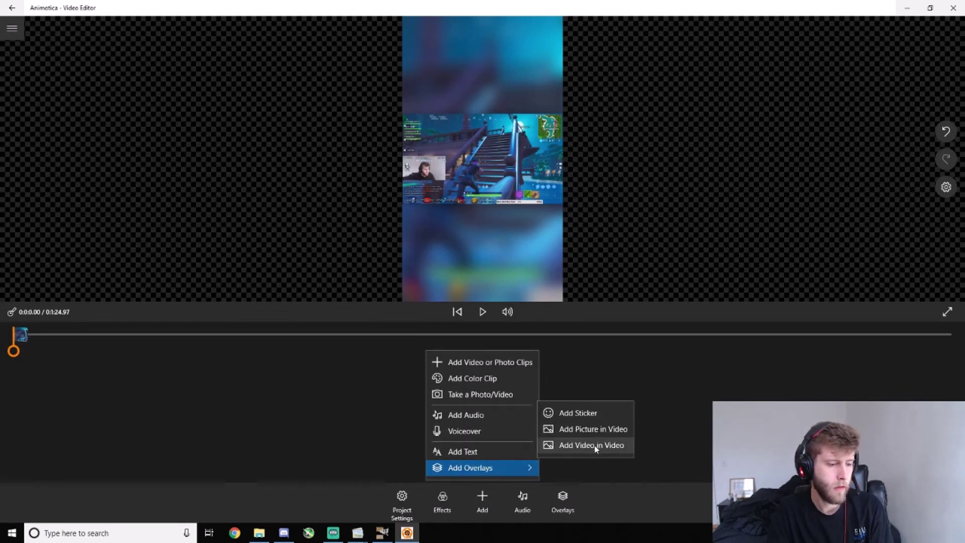
left_click(605, 429)
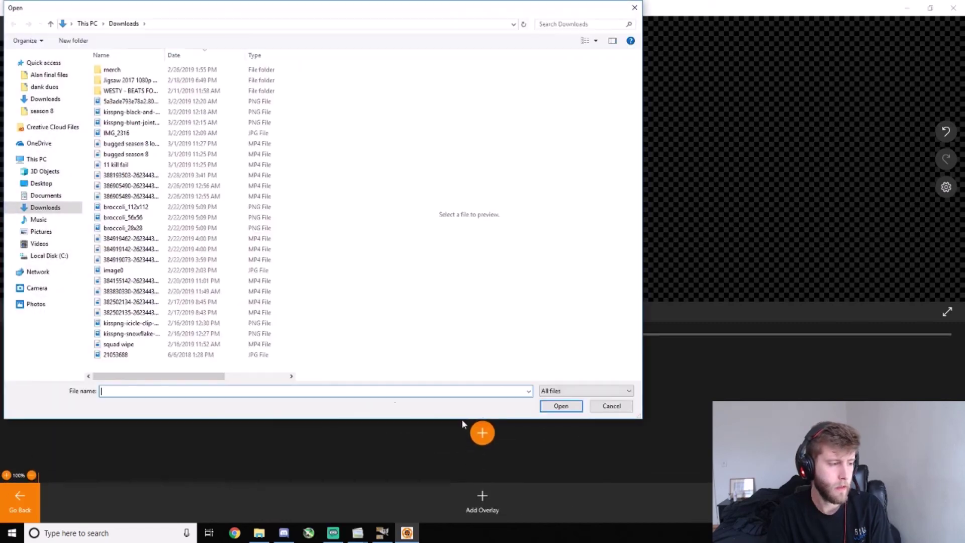
left_click(47, 112)
scroll(231, 269, "down", 1)
left_click(253, 272)
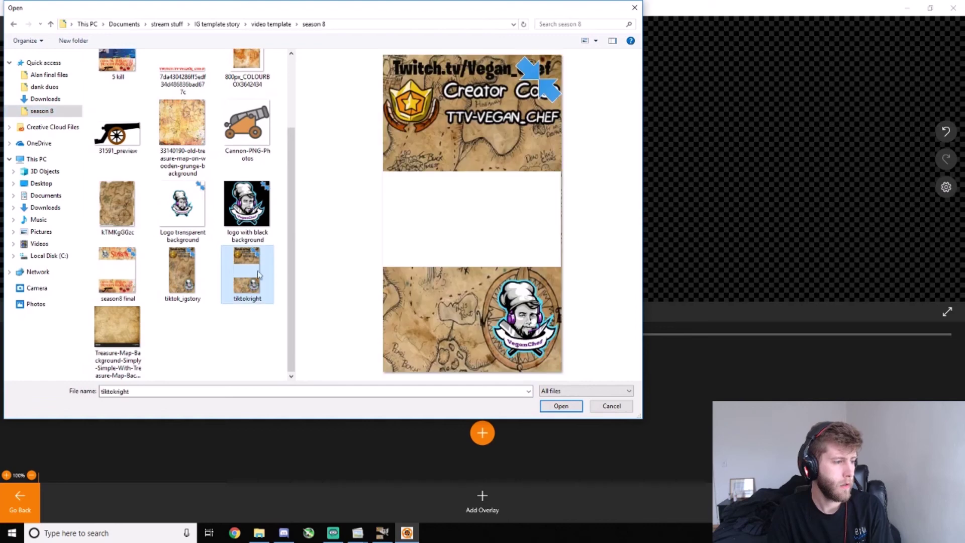
left_click(572, 405)
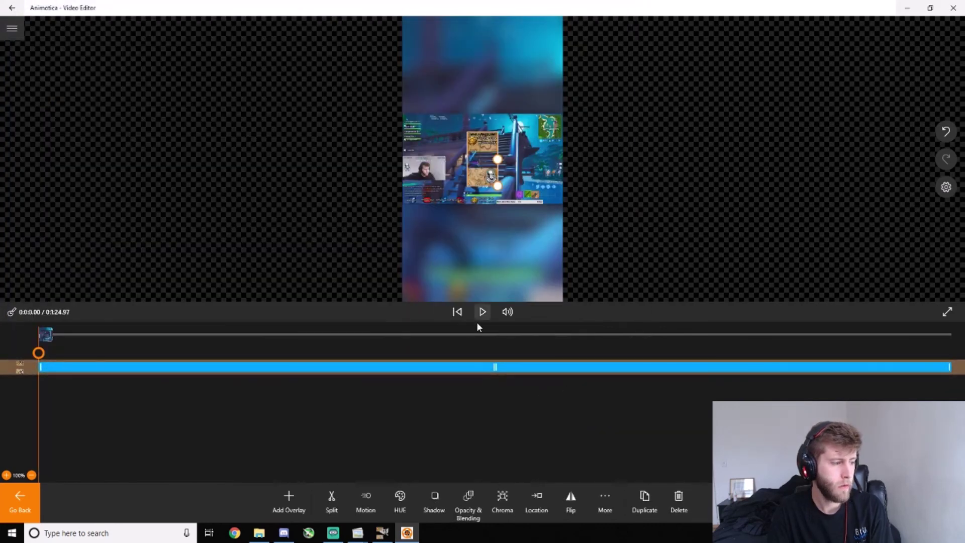
Enlarge and reposition the template overlay to fill the vertical frame with its window over the gameplay, and leave overlay editing.
left_click_drag(499, 162, 535, 159)
left_click_drag(535, 250, 536, 252)
left_click_drag(536, 161, 564, 159)
left_click_drag(509, 264, 507, 259)
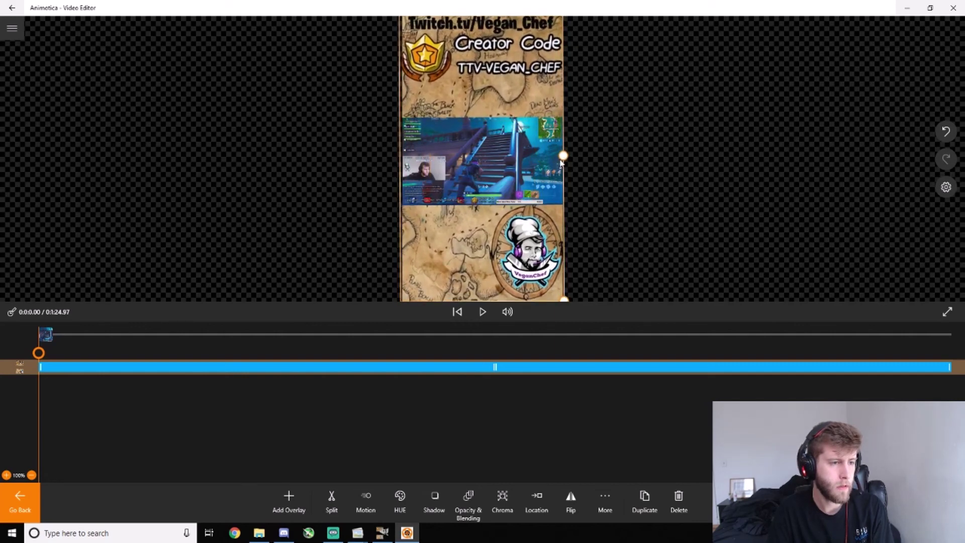
left_click_drag(562, 162, 561, 158)
mouse_move(499, 233)
left_mouse_down()
mouse_move(498, 205)
mouse_move(499, 229)
left_mouse_up()
left_click_drag(557, 166, 562, 167)
left_click_drag(511, 240, 511, 237)
left_click_drag(566, 155, 563, 157)
left_click_drag(517, 223, 514, 232)
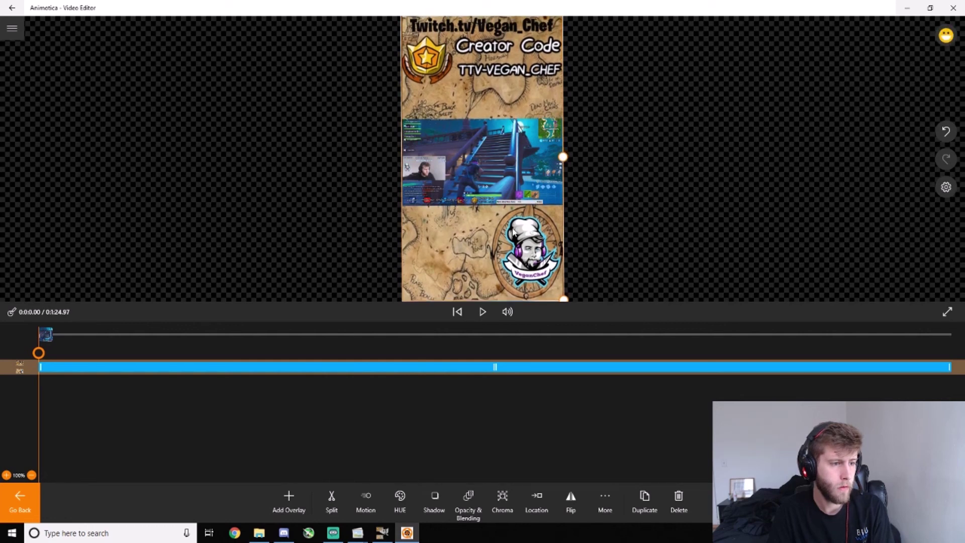
left_click(337, 275)
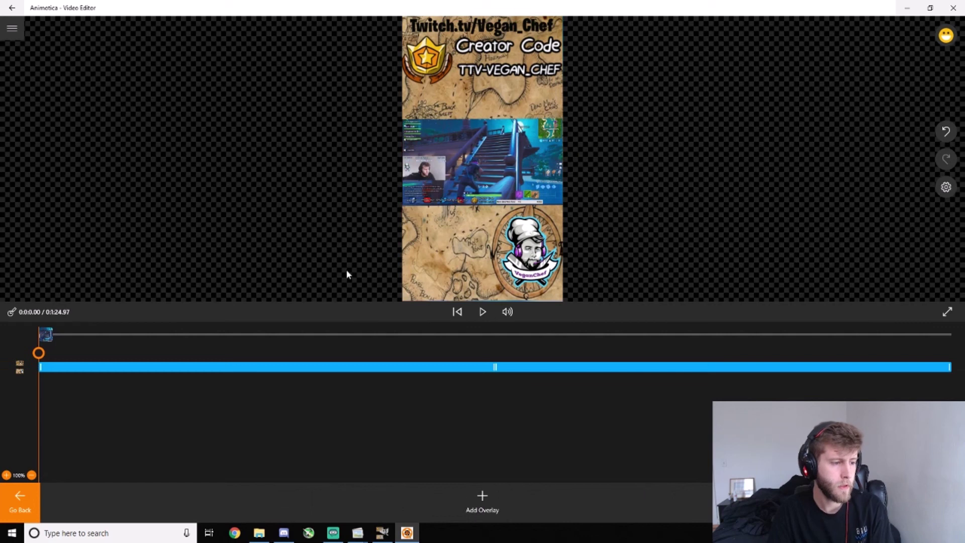
left_click(21, 503)
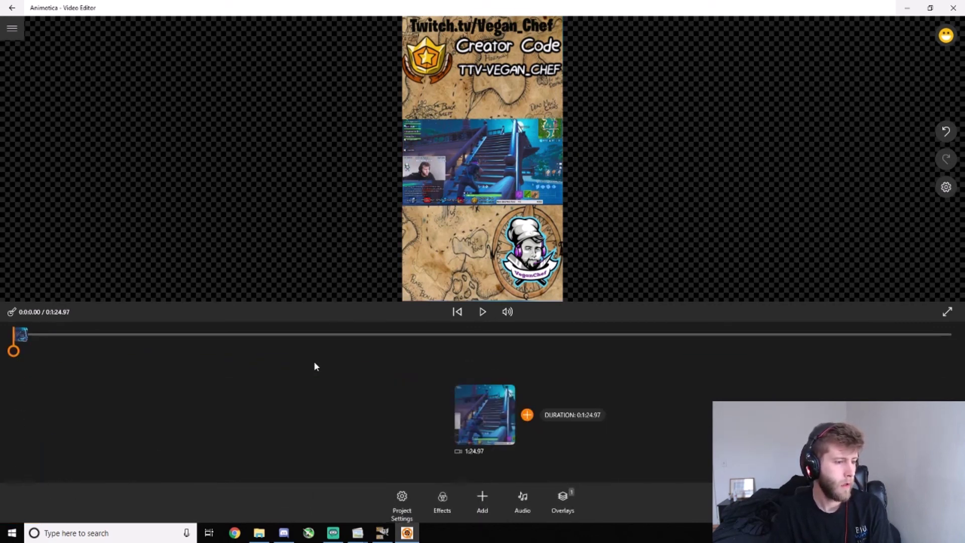
Preview the composed video from the start and scrub through to its end to check the overlay.
left_click(482, 312)
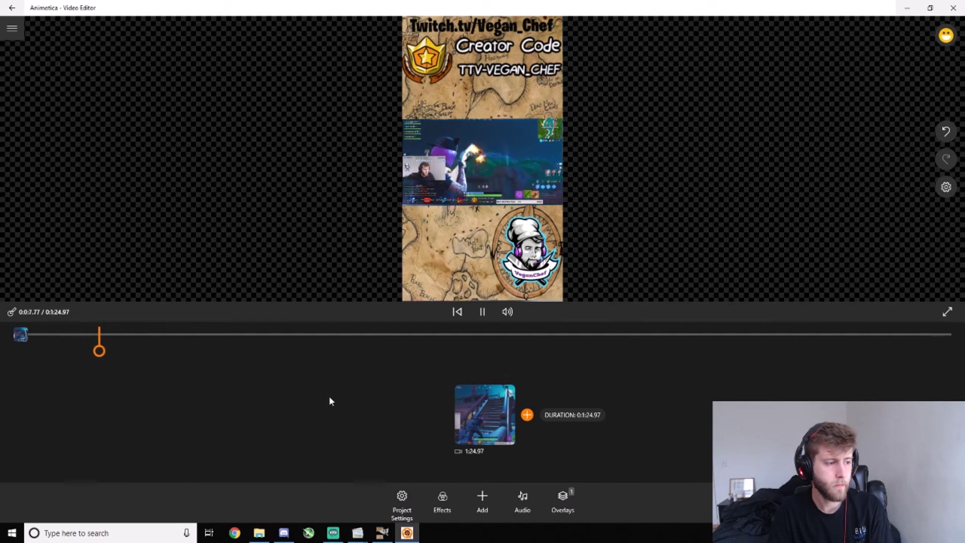
left_click_drag(115, 350, 933, 348)
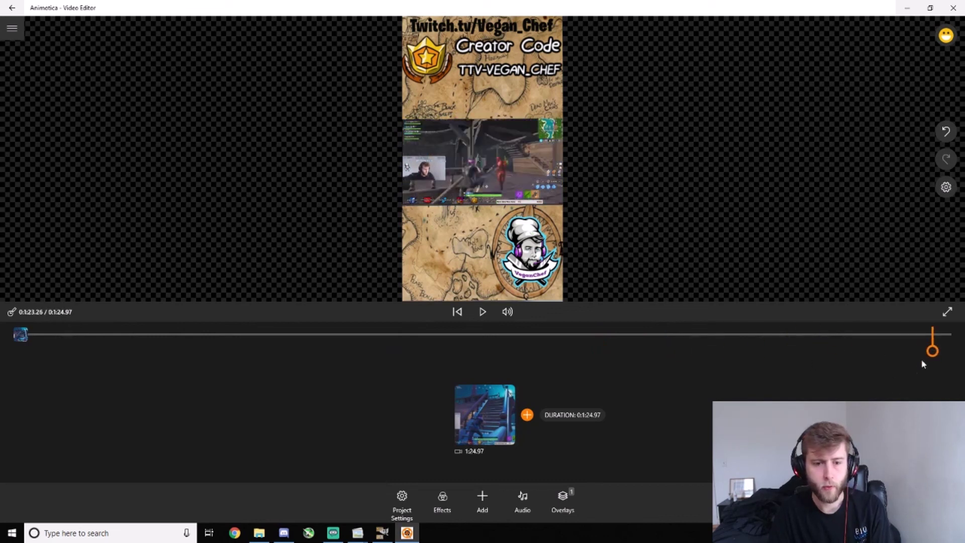
left_click_drag(933, 350, 952, 351)
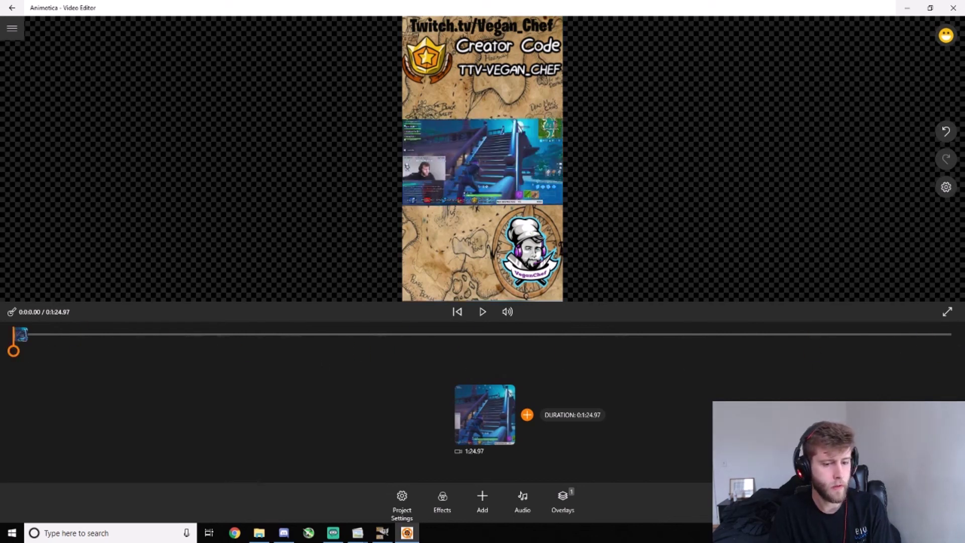
Export the video at 1080p as examplevideo into the Videos > IGTV > 8 folder.
left_click(945, 502)
left_click(529, 200)
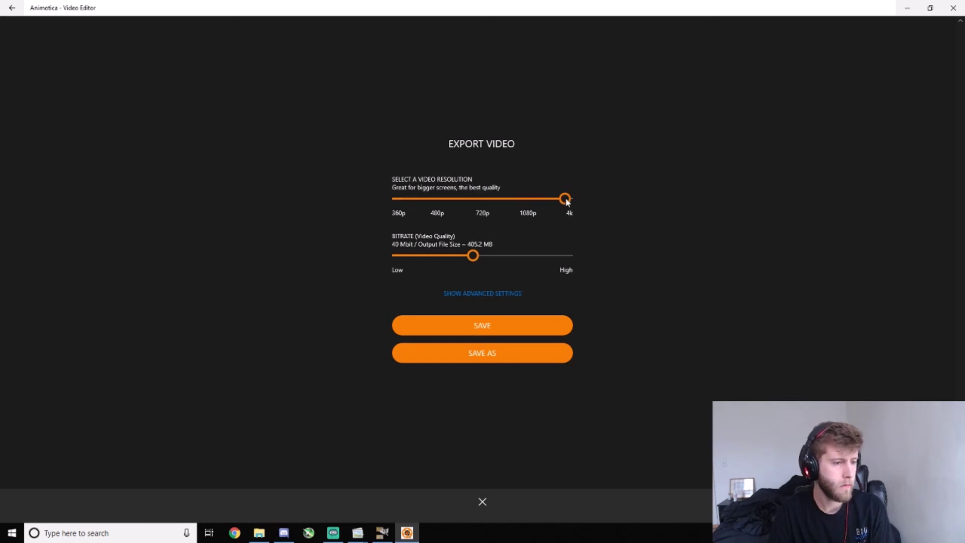
mouse_move(531, 200)
left_mouse_down()
mouse_move(485, 199)
mouse_move(522, 199)
left_mouse_up()
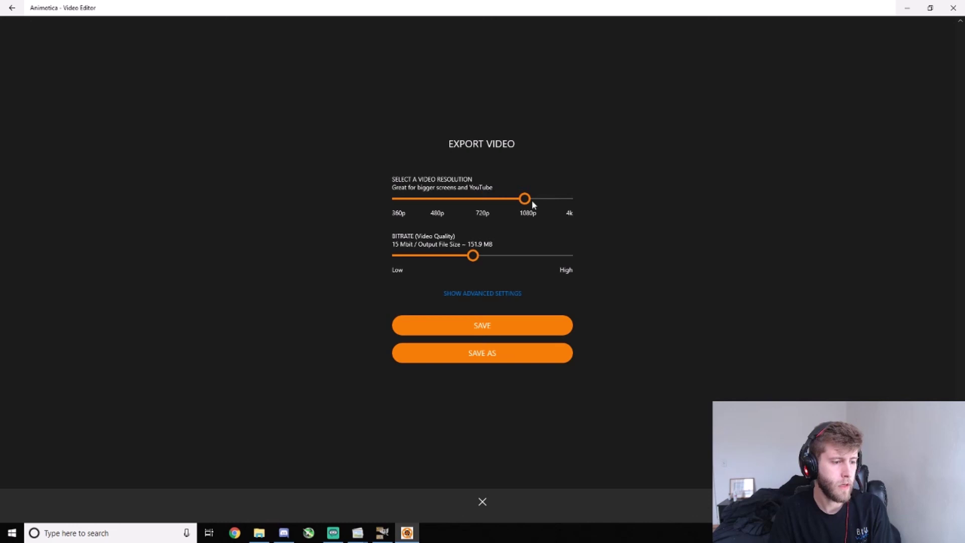
left_click(501, 363)
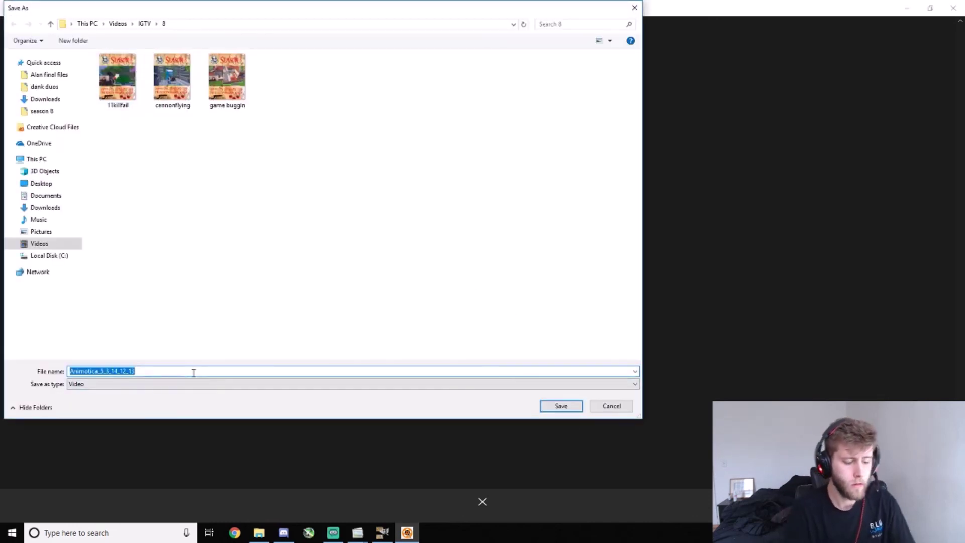
type("examplevideo")
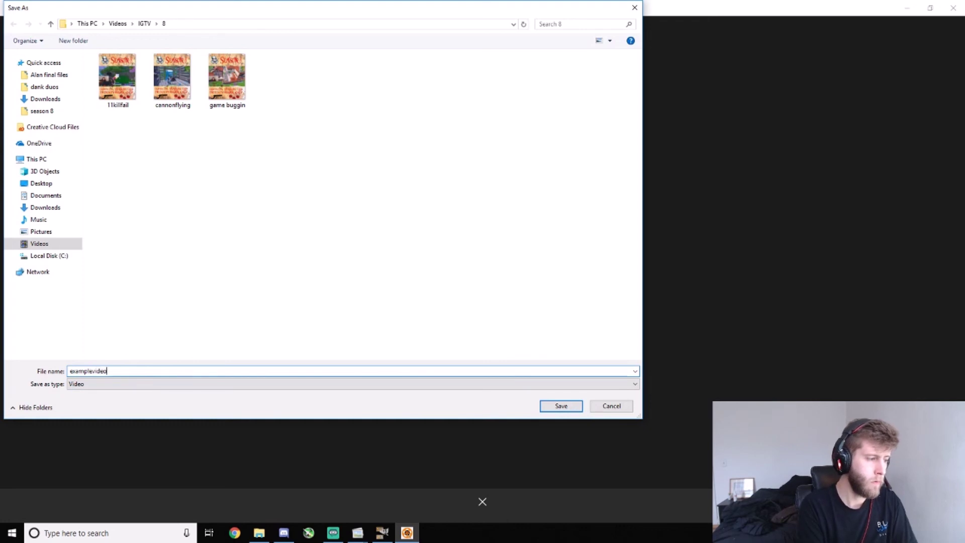
key("Return")
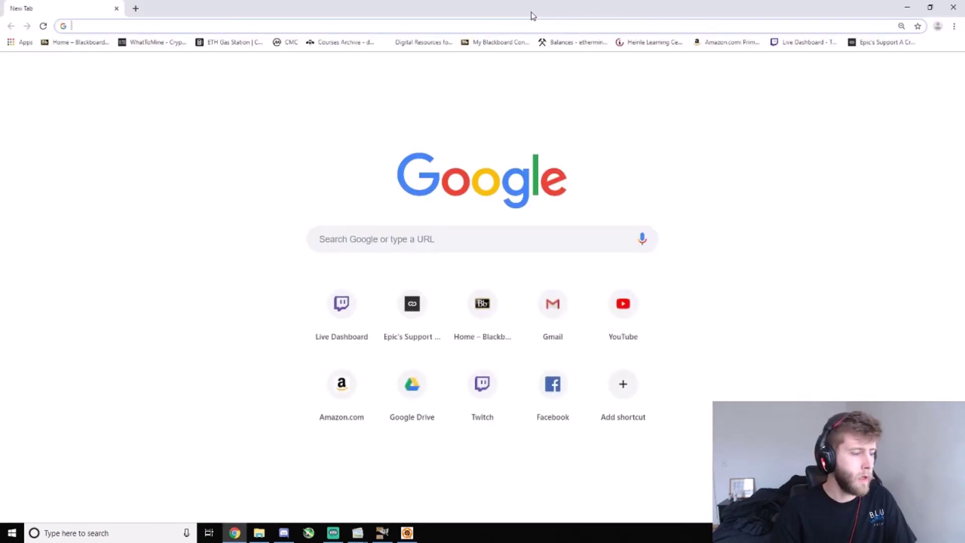
In Chrome, go to google.com/drive/, enter Google Drive and open the INSTAGRAM folder.
type("google.com/drive/")
key("Return")
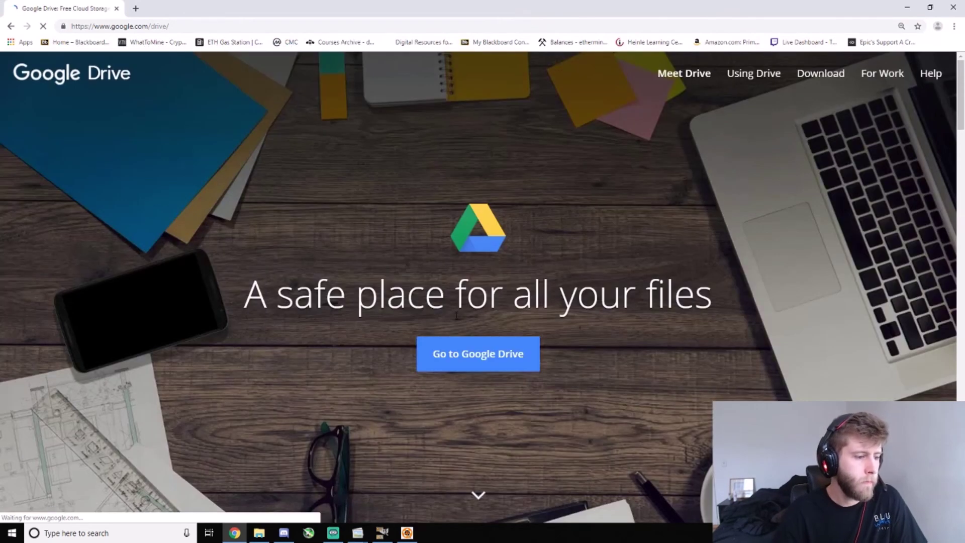
left_click(478, 355)
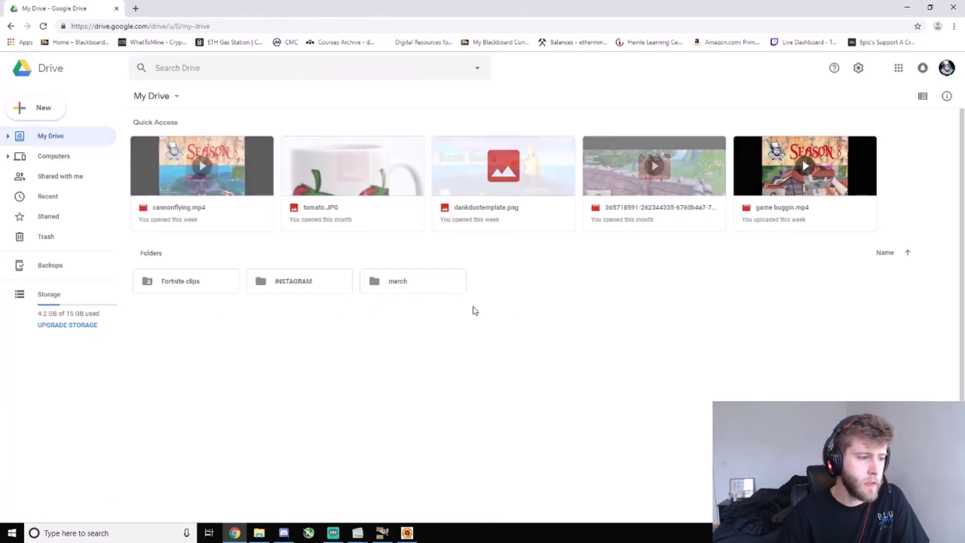
double_click(332, 287)
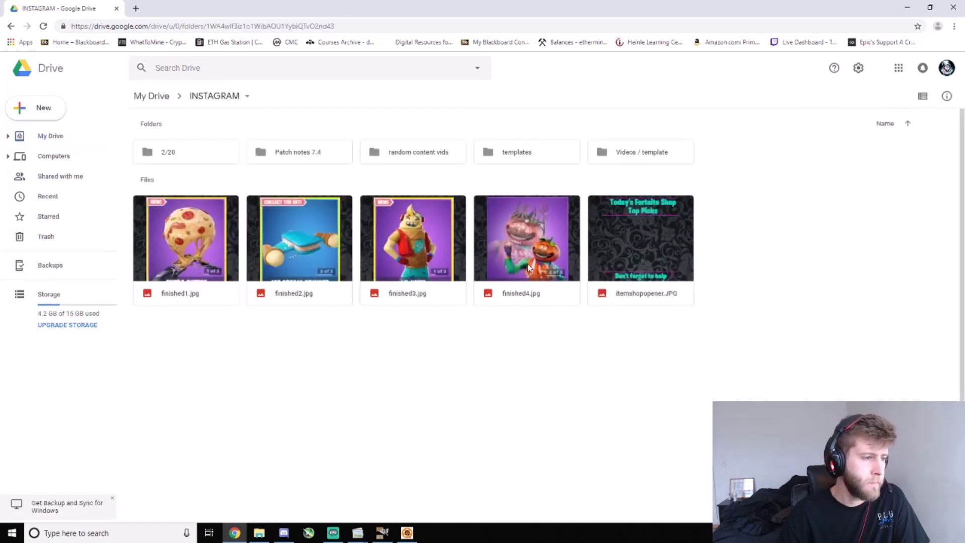
Switch to File Explorer, move its window up over the Drive page, and open the Videos folder.
left_click(259, 533)
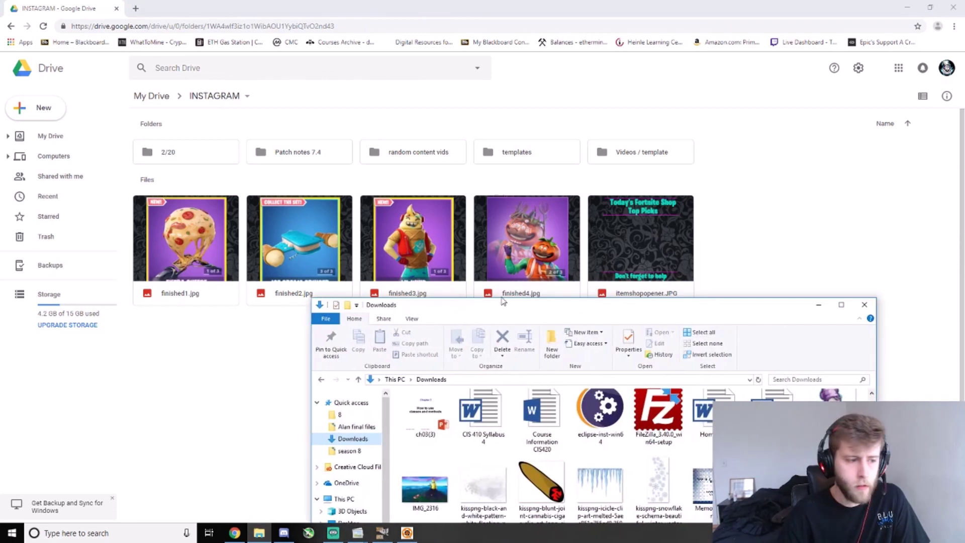
left_click(350, 450)
left_click_drag(558, 312, 542, 215)
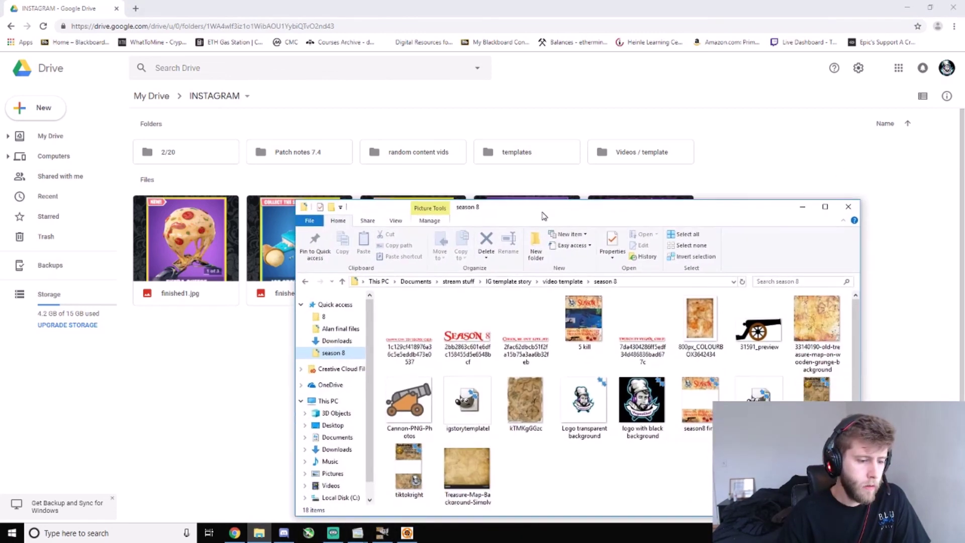
left_click(346, 438)
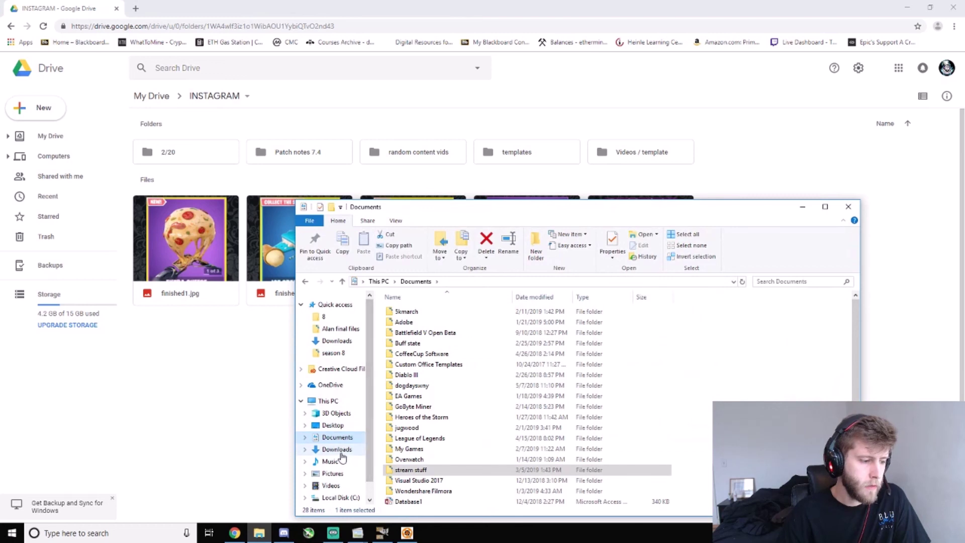
left_click(336, 474)
left_click(340, 488)
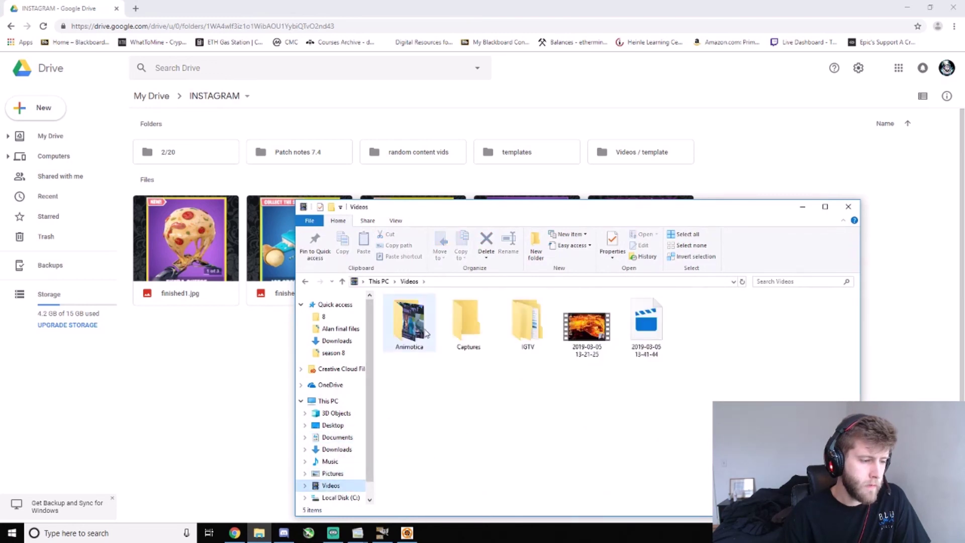
Open the IGTV > 8 folder and try to upload examplevideo to the INSTAGRAM folder in Google Drive.
left_click(408, 322)
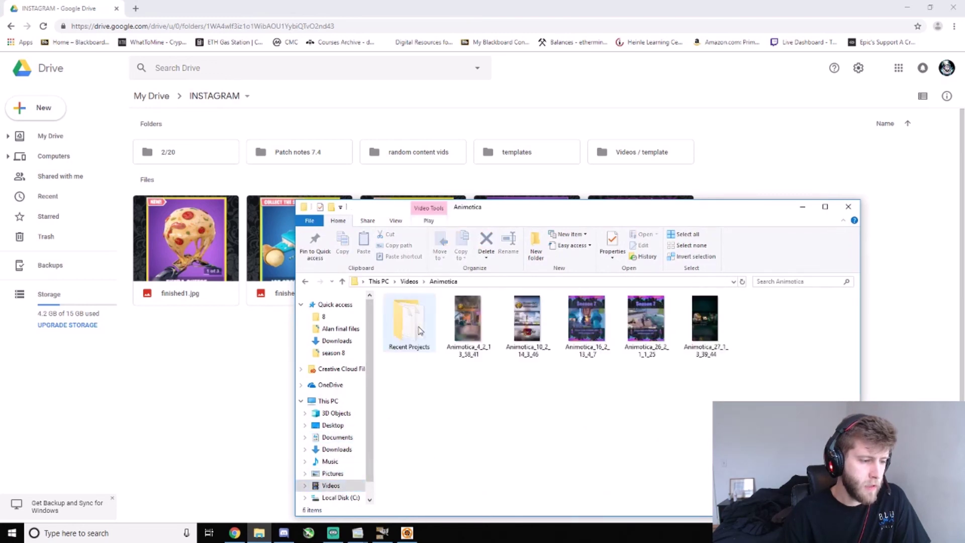
left_click(305, 282)
left_click(527, 334)
double_click(527, 333)
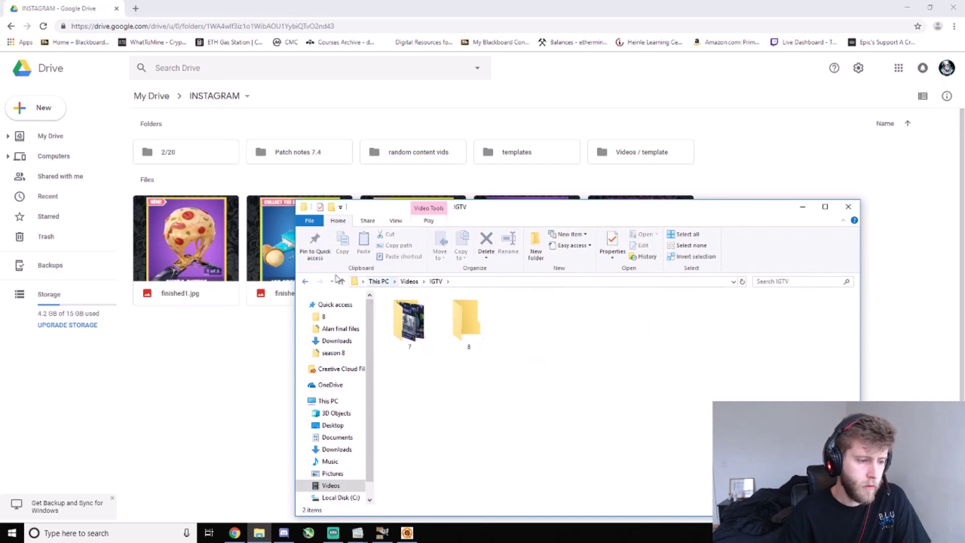
double_click(465, 324)
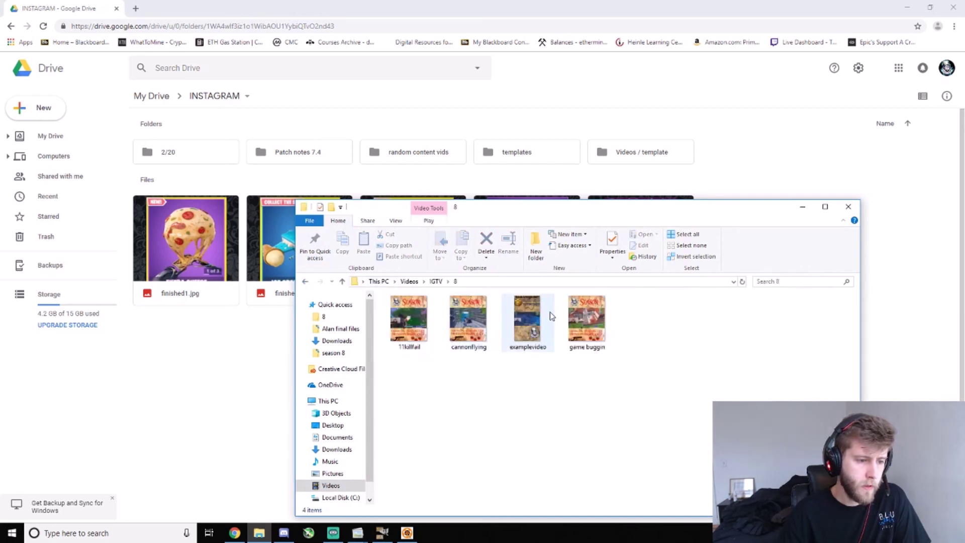
left_click_drag(536, 321, 470, 352)
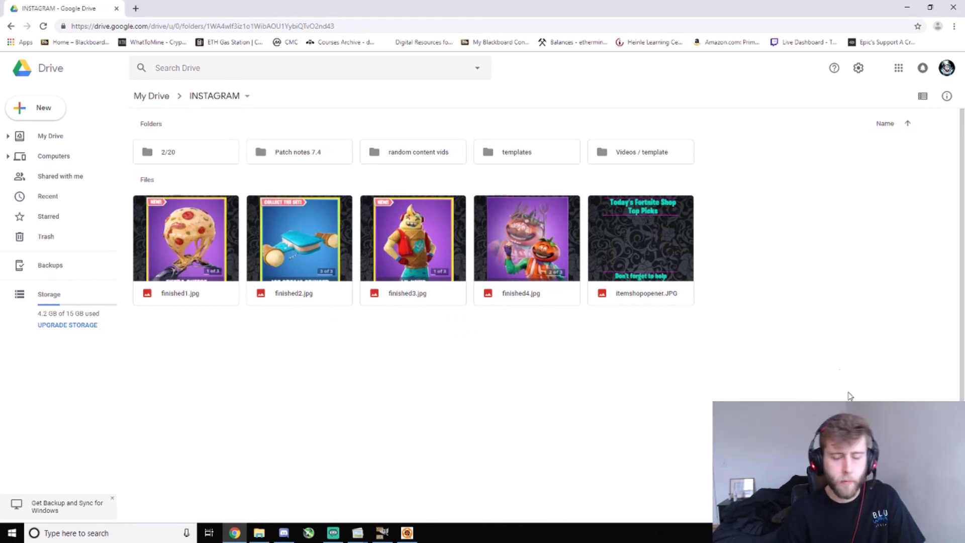
Minimize the Chrome and File Explorer windows and switch to GIMP with the tiktokright template.
left_click(908, 8)
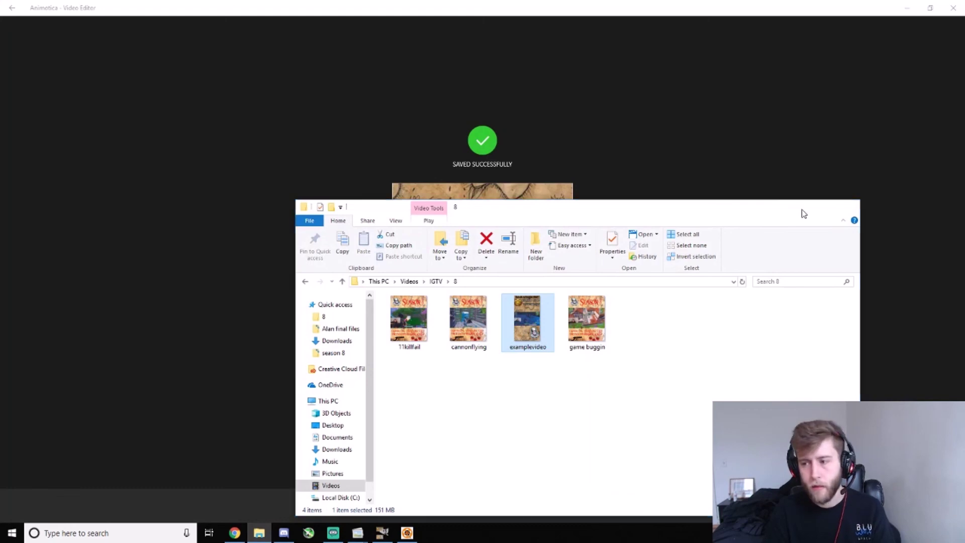
left_click(803, 208)
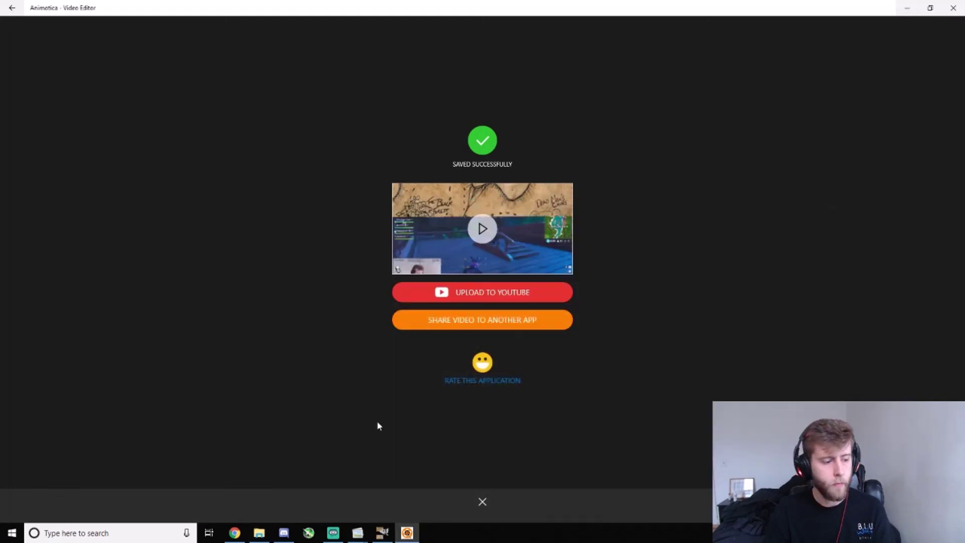
left_click(382, 533)
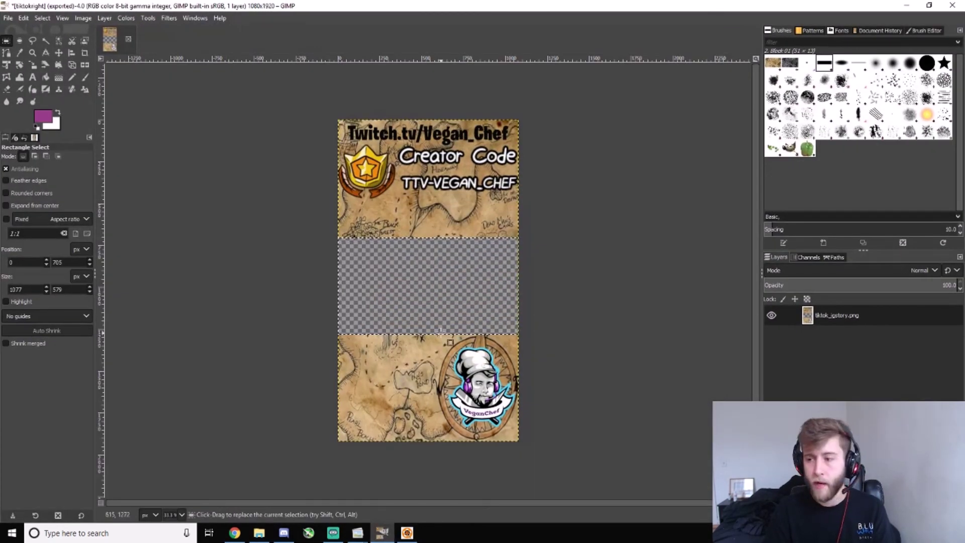